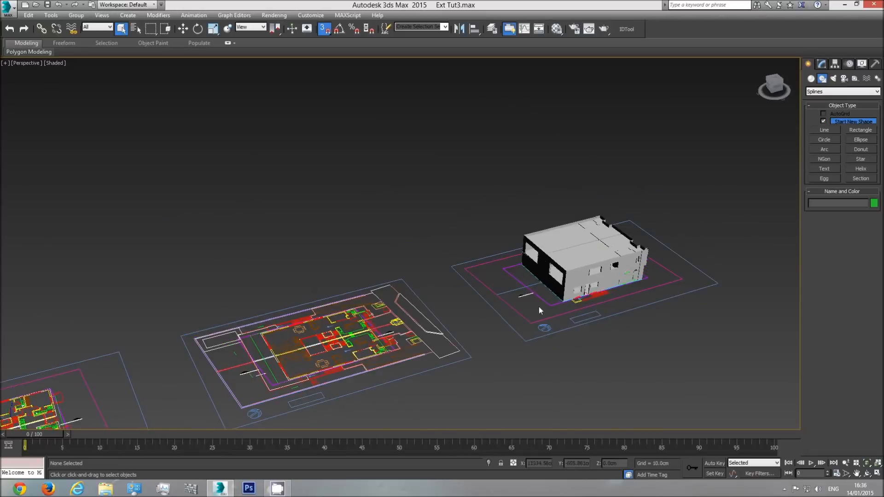
Switch the perspective viewport to the top view and bring up the 2D elevation drawings.
scroll(544, 307, down, 2)
middle_drag(413, 341, 554, 284)
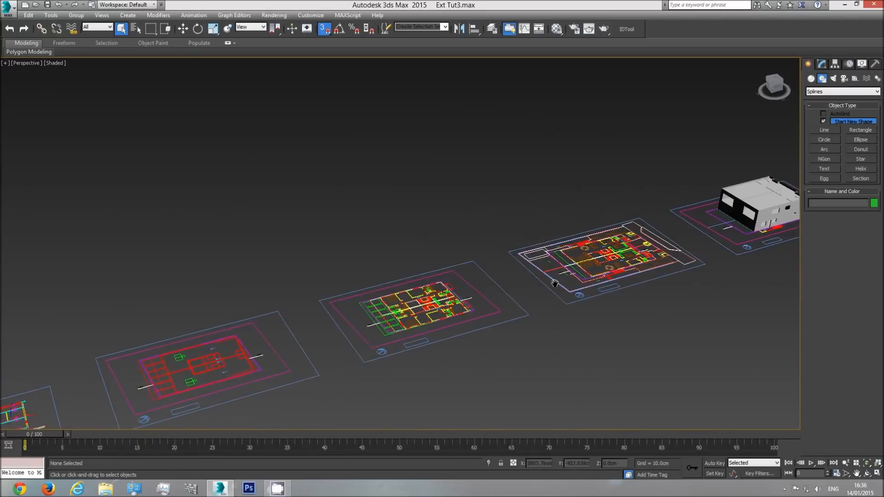
key(t)
scroll(447, 286, down, 6)
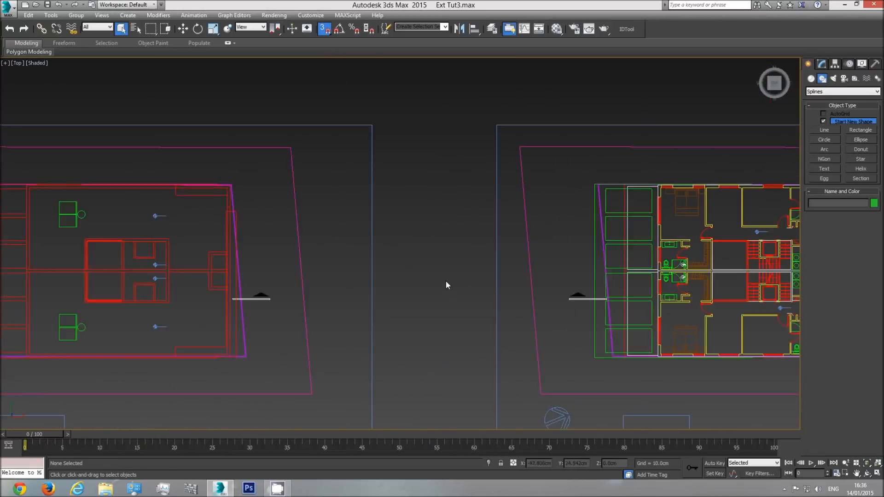
scroll(343, 290, up, 5)
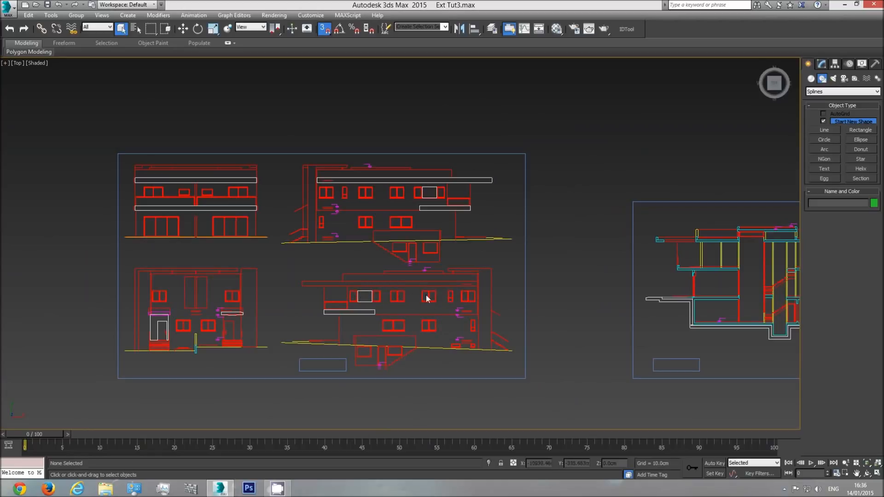
Look over the section, roof plan and floor plans laid out in a row to find the upper-floor plan.
middle_drag(458, 297, 332, 299)
scroll(333, 299, down, 3)
middle_drag(568, 311, 274, 314)
middle_drag(615, 303, 390, 300)
middle_drag(505, 303, 348, 308)
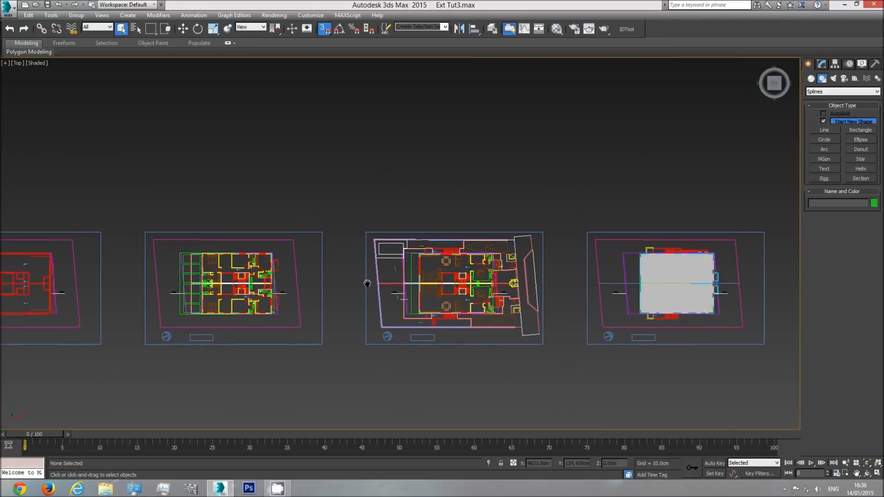
middle_drag(367, 280, 516, 290)
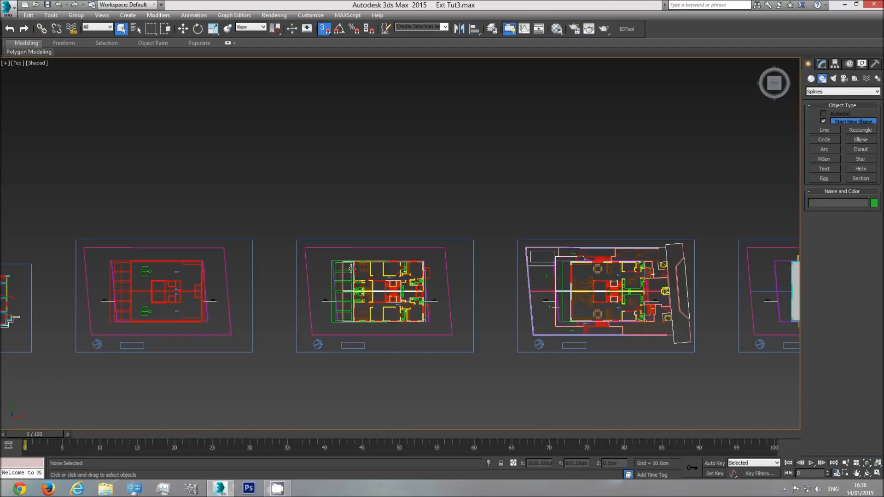
scroll(350, 268, up, 5)
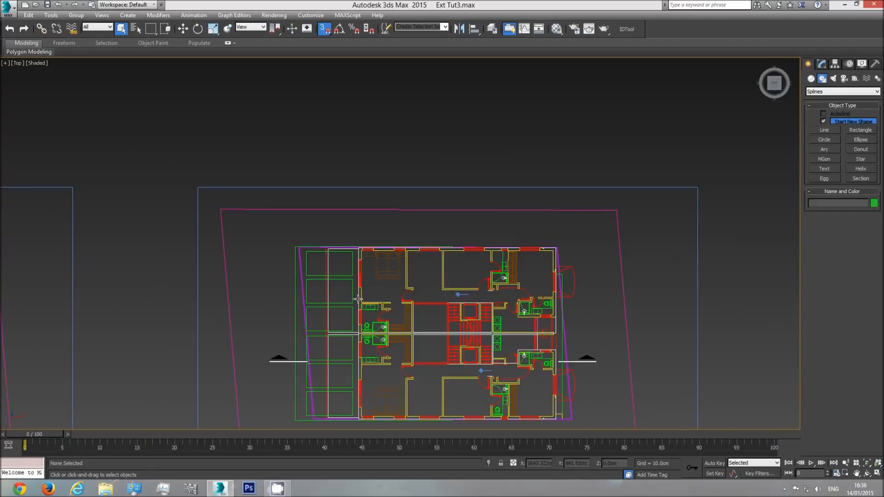
scroll(358, 299, down, 5)
Examine the building's side elevation and the elevation below the front one, checking the wall edges around the upper-floor windows.
middle_drag(285, 332, 464, 337)
scroll(373, 322, up, 4)
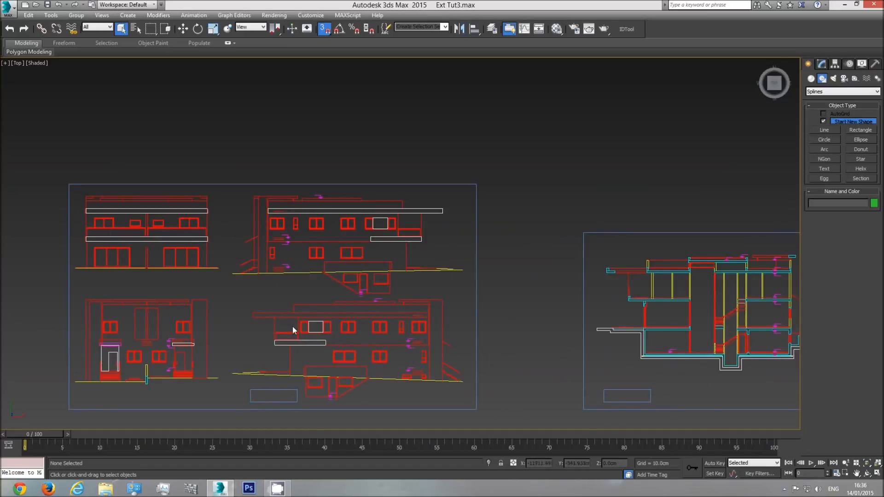
middle_drag(292, 327, 328, 327)
scroll(466, 325, up, 4)
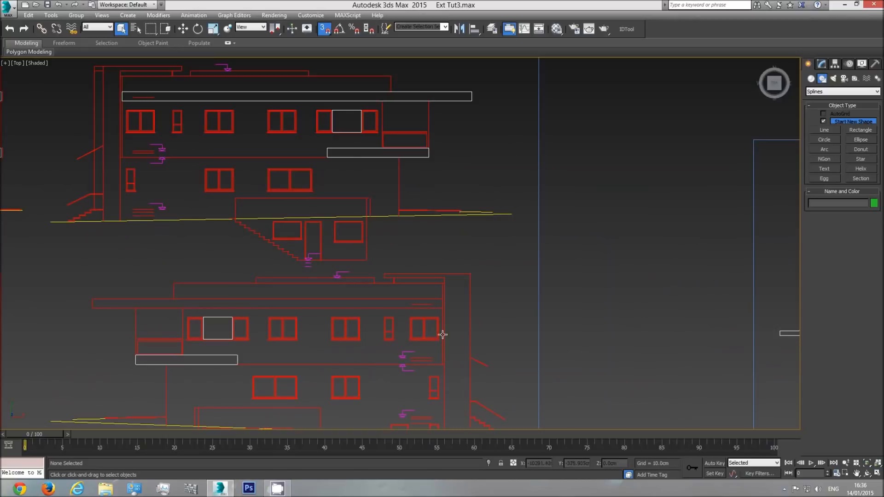
middle_drag(442, 350, 440, 327)
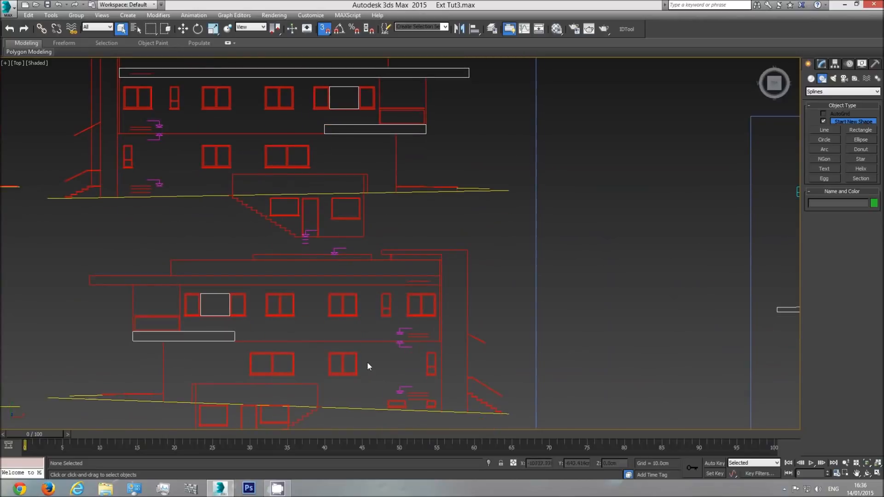
scroll(431, 339, up, 4)
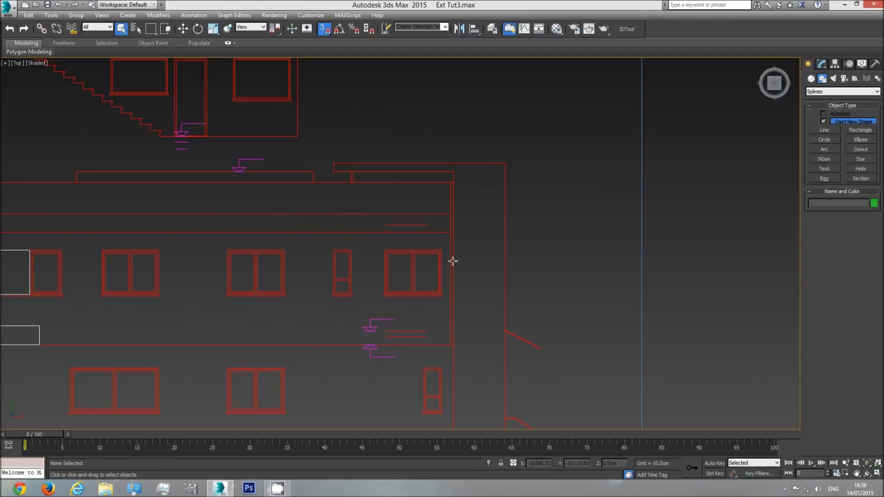
scroll(456, 325, down, 4)
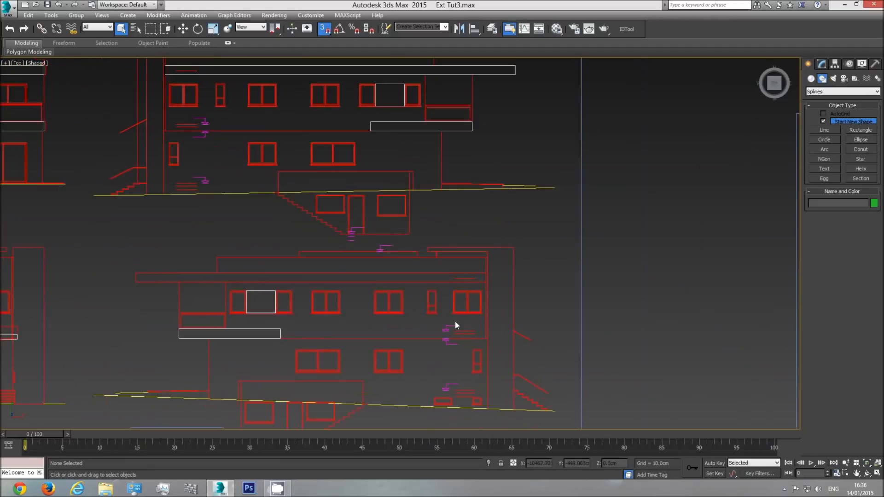
middle_drag(376, 323, 452, 323)
scroll(322, 321, down, 2)
middle_drag(271, 318, 446, 314)
middle_drag(253, 303, 275, 311)
scroll(221, 297, up, 6)
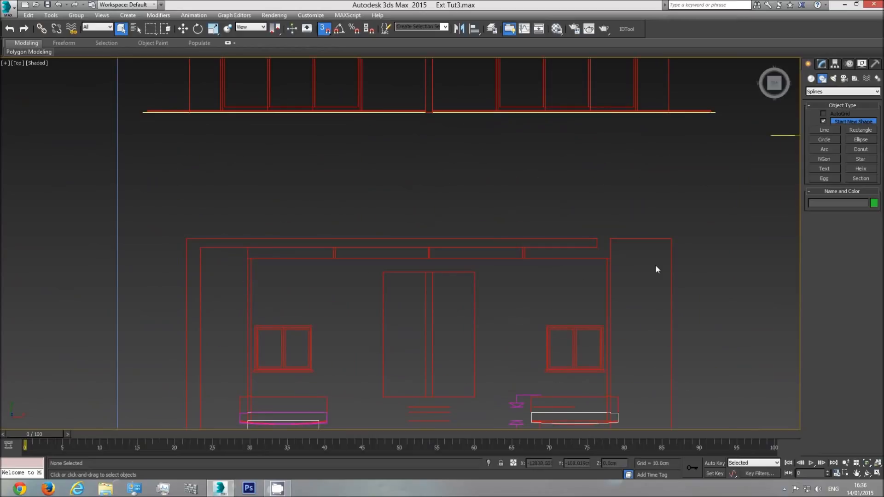
scroll(554, 312, down, 6)
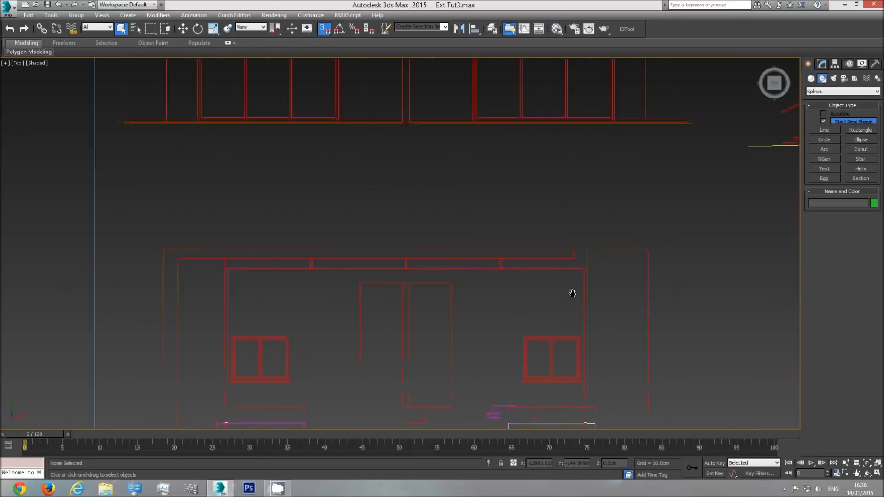
Examine the upper-floor plan's exterior walls, including the small notches near the corners and the window openings.
middle_drag(554, 312, 454, 306)
mouse_move(567, 306)
middle_down()
mouse_move(280, 307)
mouse_move(334, 313)
mouse_move(286, 315)
middle_up()
scroll(419, 311, down, 4)
middle_drag(521, 318, 343, 315)
scroll(342, 315, down, 3)
scroll(387, 301, up, 5)
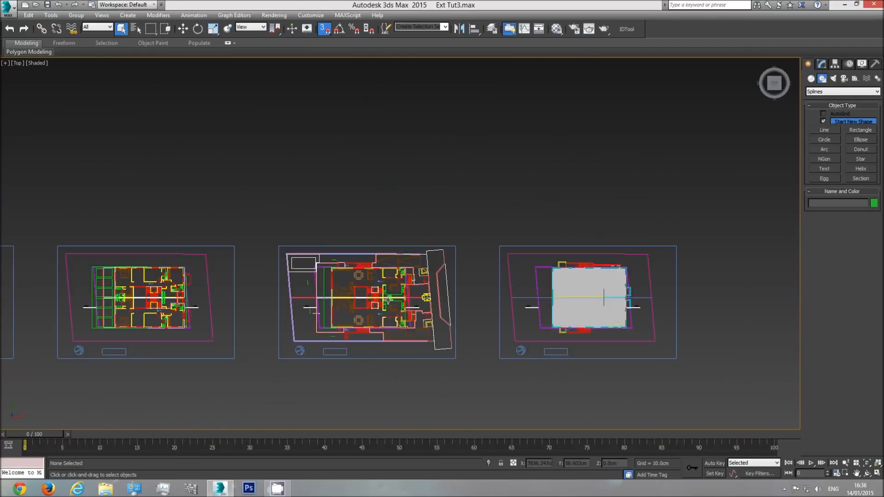
middle_drag(150, 307, 260, 325)
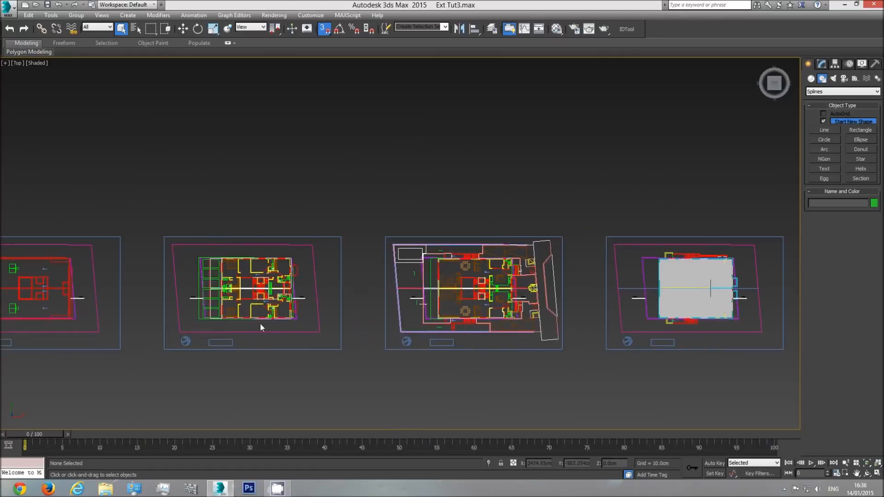
scroll(261, 324, up, 10)
scroll(400, 311, up, 5)
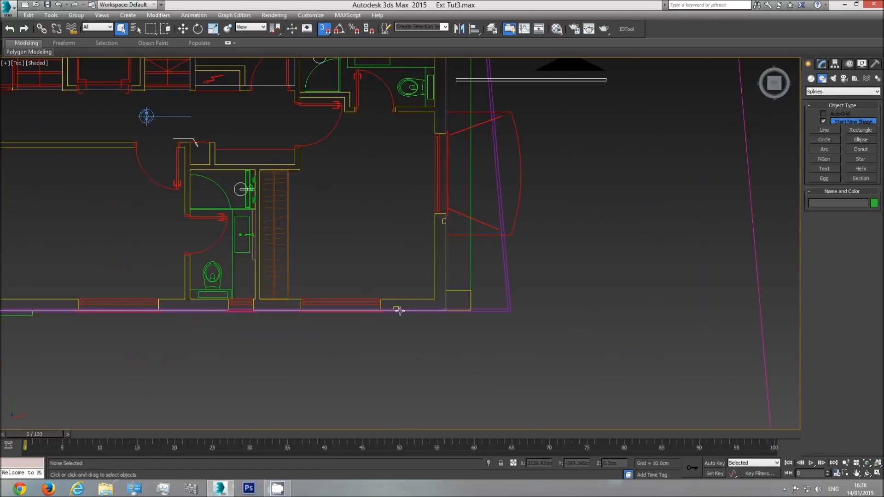
scroll(397, 308, up, 5)
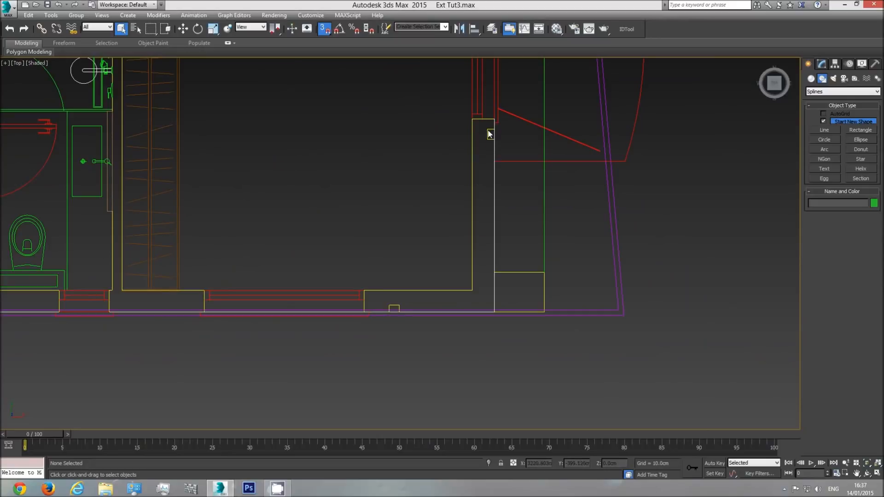
scroll(488, 152, down, 8)
middle_drag(482, 180, 456, 222)
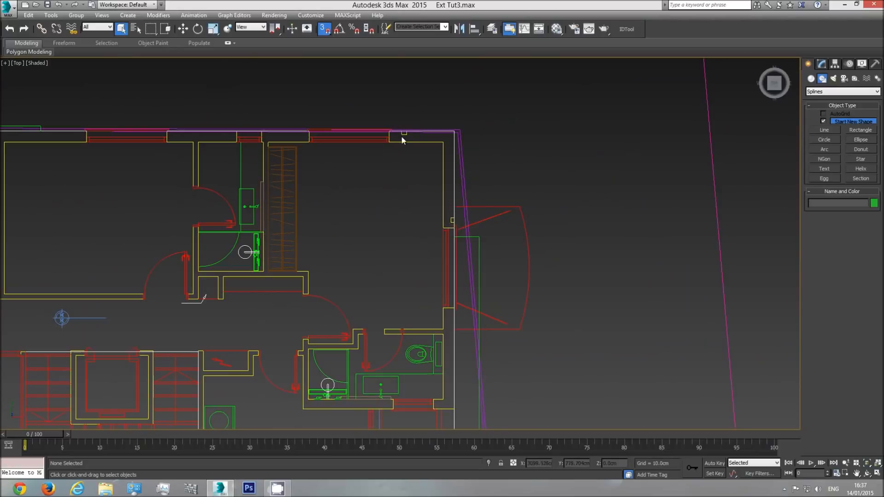
middle_drag(399, 137, 422, 151)
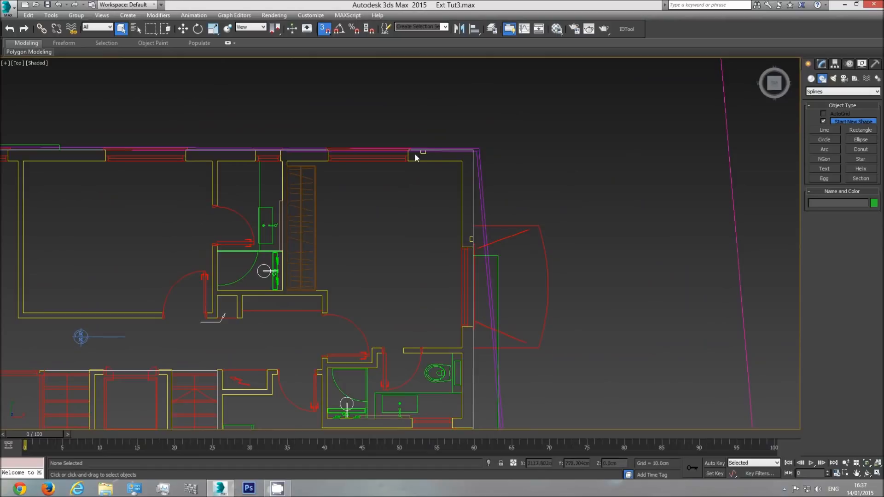
scroll(442, 185, down, 6)
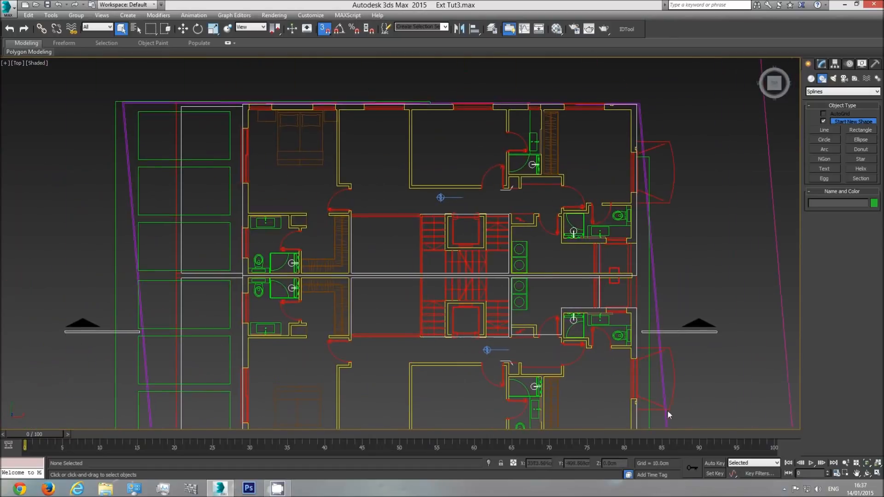
middle_drag(668, 415, 567, 314)
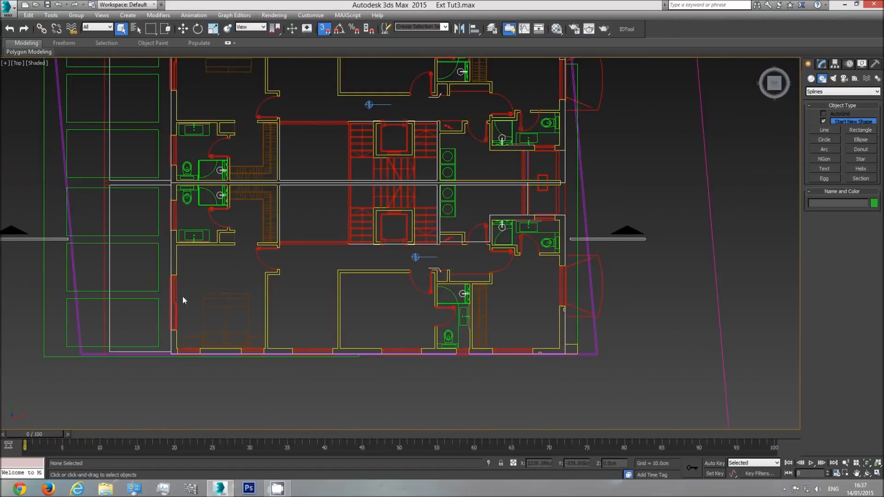
middle_drag(353, 245, 371, 286)
Activate the Line tool and check in the grid and snap settings that vertex snapping is enabled.
click(825, 129)
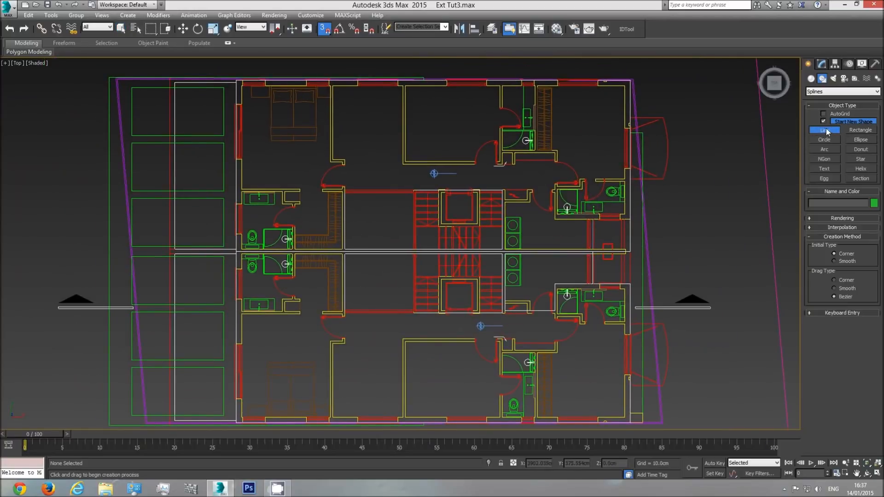
right_click(323, 30)
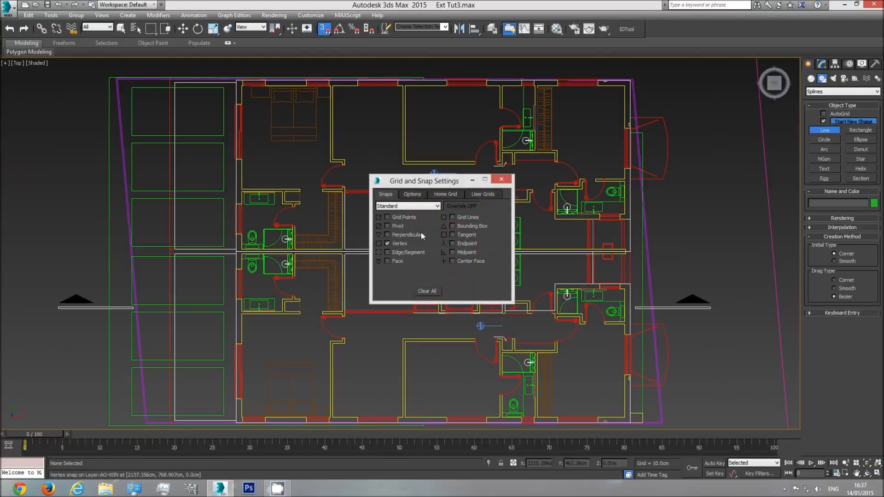
click(506, 179)
Start a line at the upper-floor plan's upper-left wall corner and trace down the outer face with vertices at the bedroom and bathroom window jambs.
middle_drag(213, 110, 320, 197)
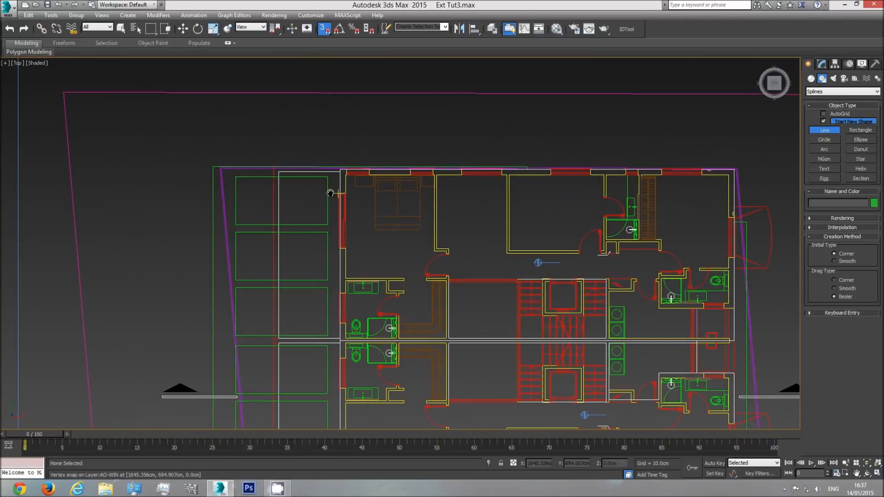
scroll(336, 170, up, 3)
click(337, 170)
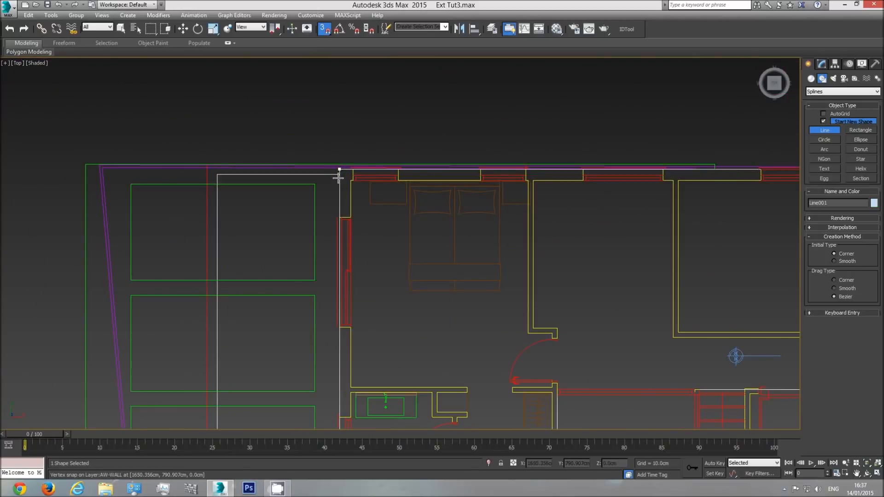
click(339, 217)
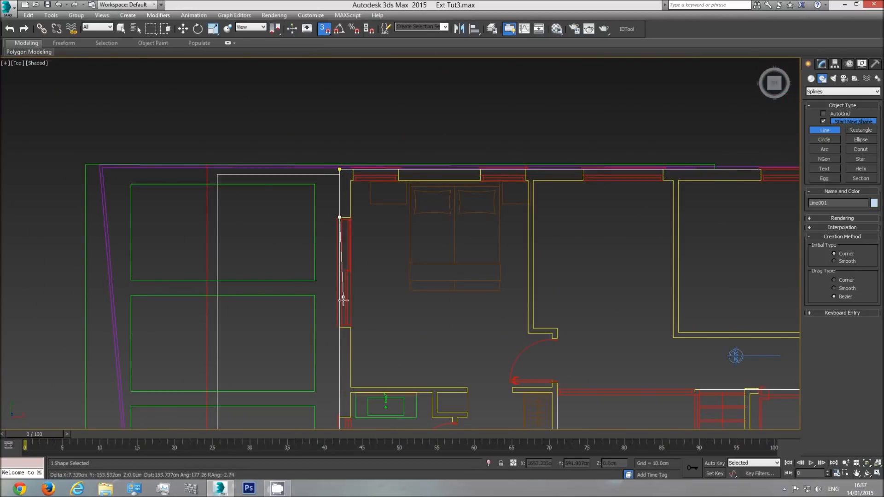
click(339, 327)
middle_drag(340, 417, 342, 277)
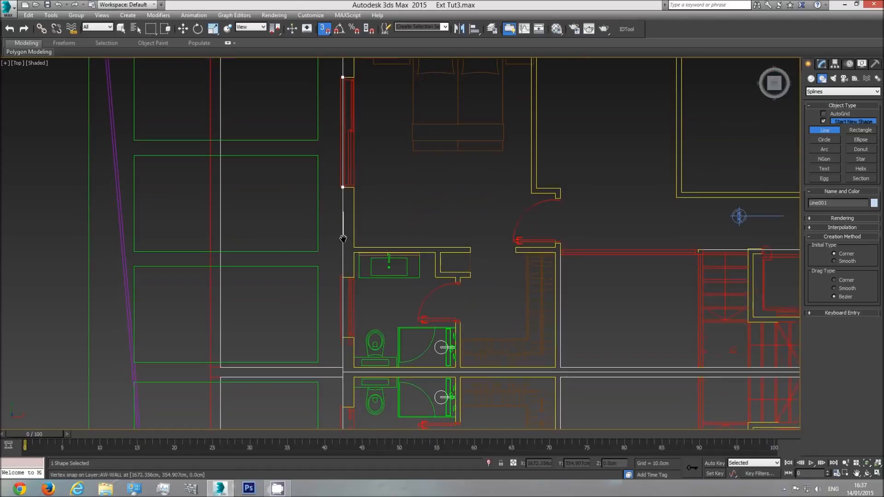
click(343, 277)
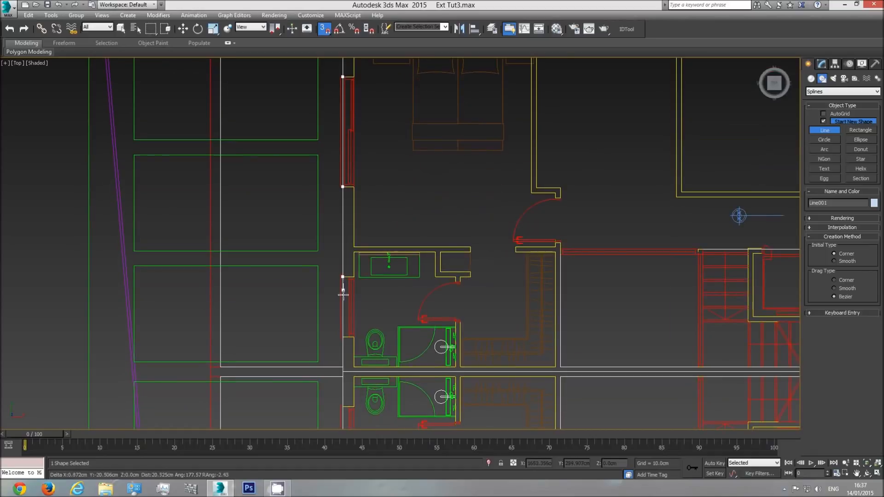
click(343, 336)
Continue the line down the left exterior wall past the lower unit's bathroom and bedroom windows to the lower-left corner.
middle_drag(343, 368, 352, 262)
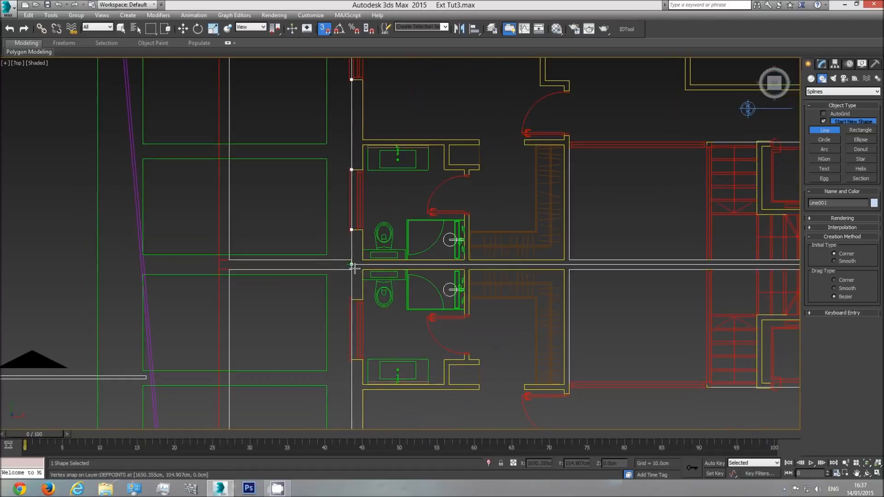
click(352, 300)
middle_drag(372, 367, 366, 213)
click(345, 293)
middle_drag(349, 352, 346, 246)
click(343, 298)
click(343, 345)
Trace along the plan's lower exterior wall, adding vertices at the jambs of the bedroom windows and the adjoining room's window.
click(357, 347)
click(403, 346)
scroll(402, 346, up, 5)
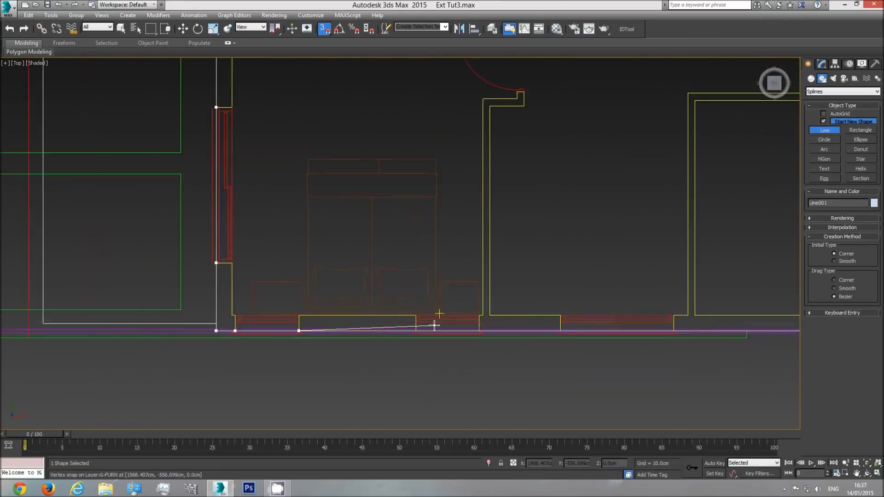
click(398, 336)
click(524, 336)
click(686, 336)
middle_drag(725, 330, 359, 322)
click(544, 333)
Extend the line along the lower wall with vertices at both jambs of the next wide window and the small bathroom window.
middle_drag(673, 319, 359, 328)
click(489, 336)
click(716, 336)
middle_drag(736, 323, 361, 332)
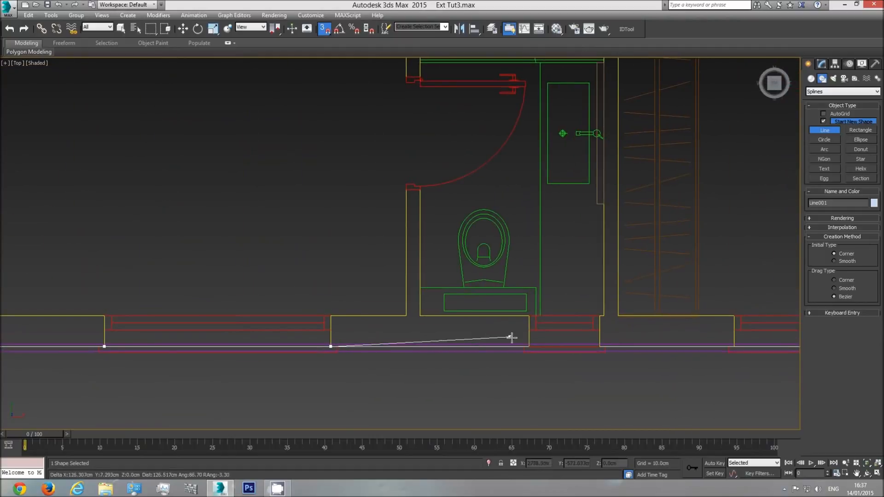
click(529, 346)
click(600, 347)
Continue the line past the corner room's window and around the small notch in the lower wall.
middle_drag(670, 337, 499, 332)
click(522, 341)
middle_drag(651, 330, 347, 330)
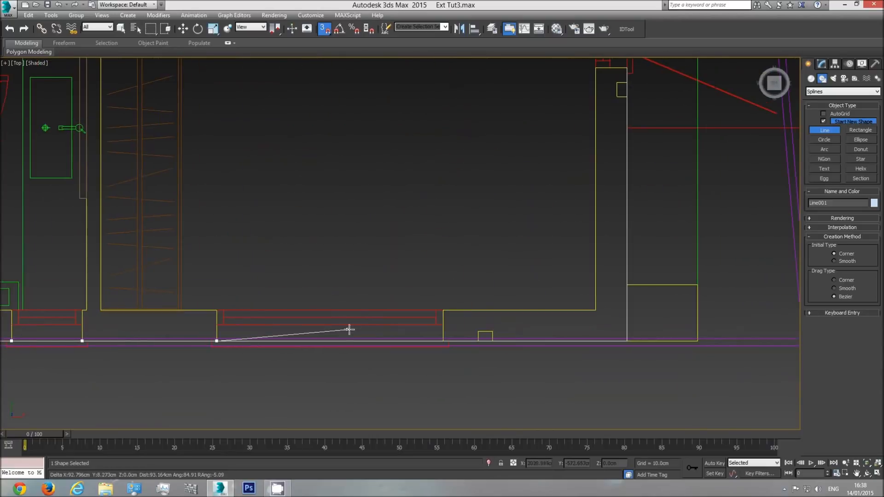
click(442, 341)
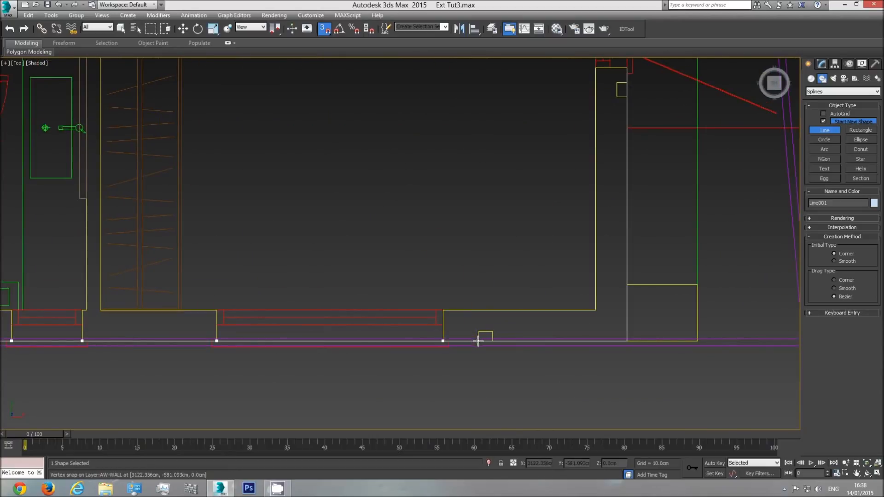
click(478, 331)
click(493, 331)
click(492, 341)
Trace around the rectangular projection at the plan's lower-right corner and the small notch in the right exterior wall.
click(698, 341)
click(698, 285)
click(626, 284)
click(627, 97)
click(617, 97)
middle_drag(625, 84, 623, 253)
click(625, 252)
Continue the line up the right exterior wall to the recess corner and add vertices at both jambs of the lower bathroom window.
mouse_move(617, 132)
middle_down()
mouse_move(604, 252)
mouse_move(596, 244)
middle_up()
click(605, 219)
middle_drag(596, 125, 567, 386)
click(577, 198)
middle_drag(577, 197, 578, 299)
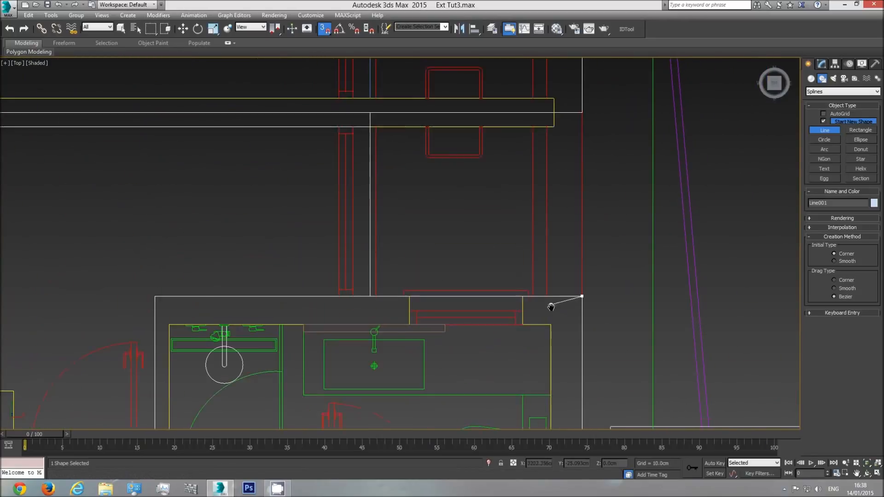
click(522, 302)
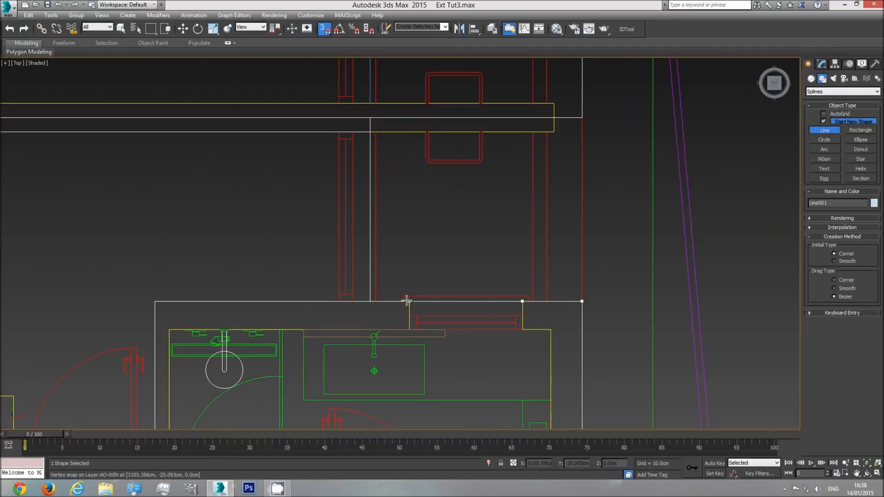
click(408, 301)
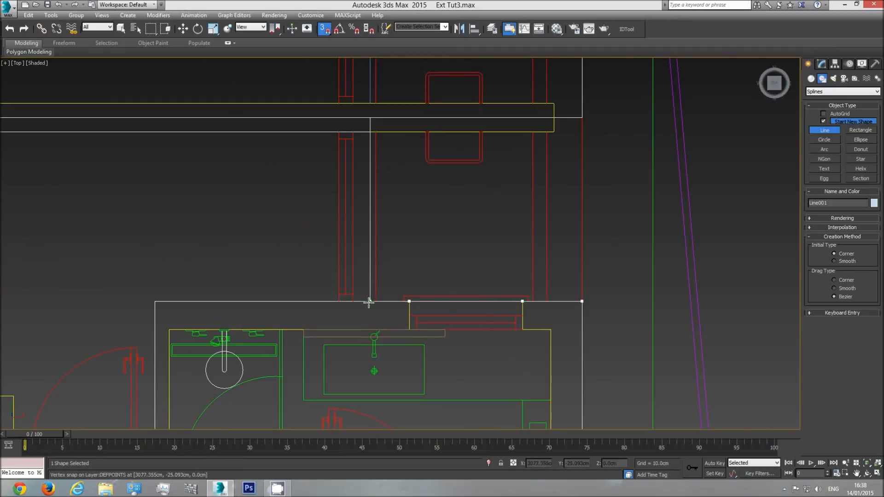
Trace the recess's inner wall and go around the projecting end of the central party wall.
click(370, 132)
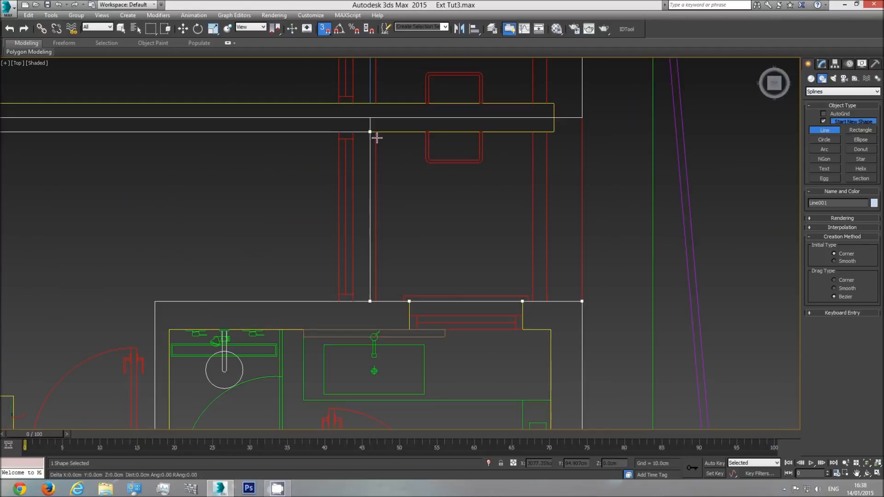
click(554, 131)
click(554, 103)
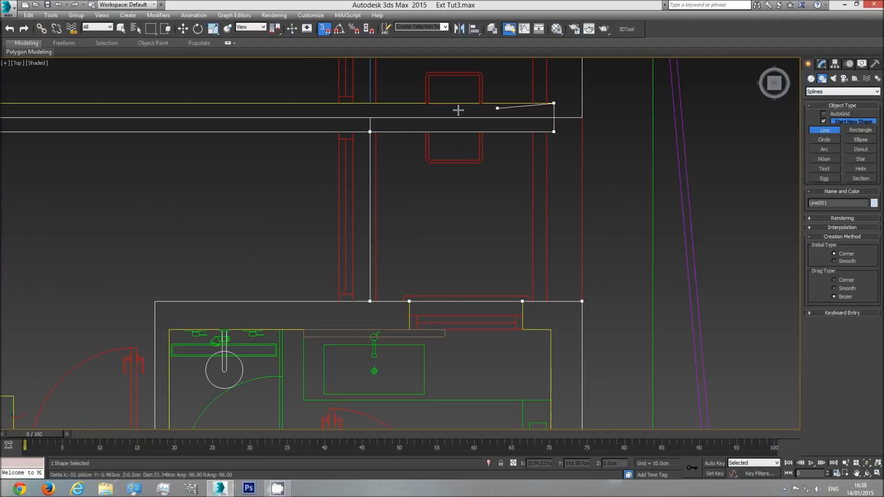
click(369, 104)
middle_drag(393, 87, 397, 258)
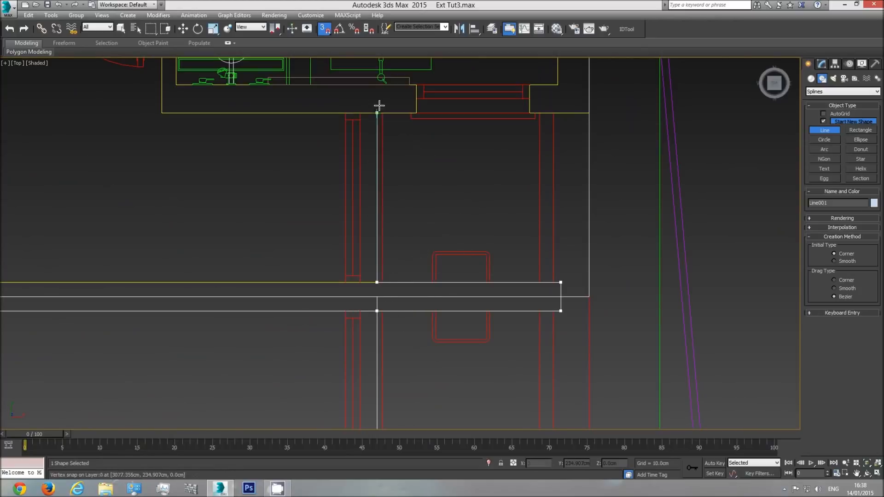
Trace the recess's upper side past the upper bathroom window's jambs and up to the lower jamb of the right wall's next window.
click(416, 112)
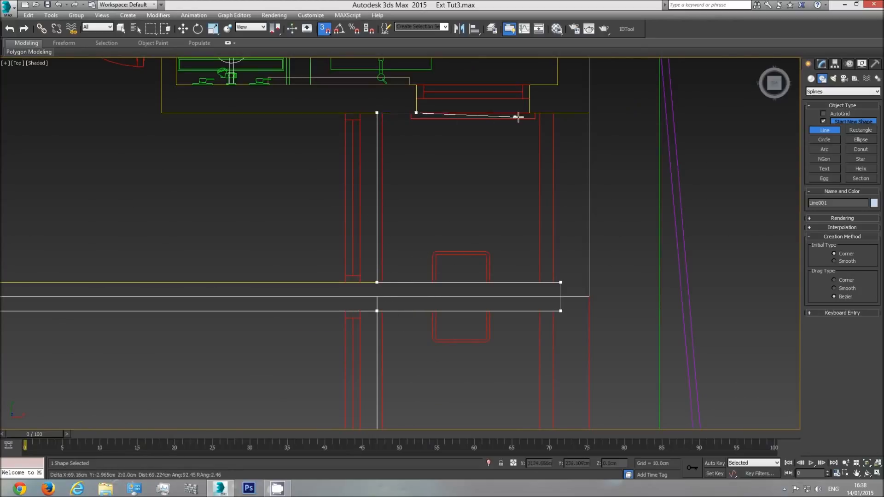
click(529, 113)
middle_drag(589, 98, 574, 413)
click(572, 140)
Extend the line past that window and around the small notch in the right wall to the plan's upper-right corner.
middle_drag(565, 119, 555, 364)
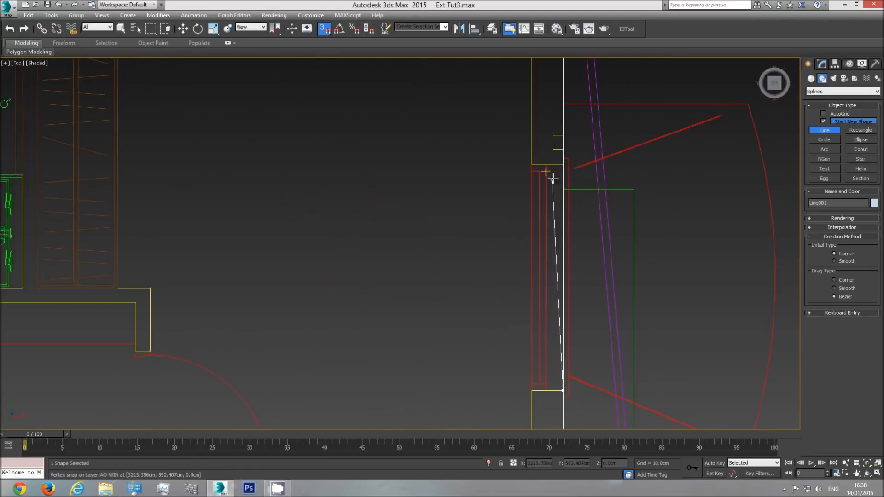
click(553, 149)
middle_drag(561, 136, 552, 338)
click(553, 92)
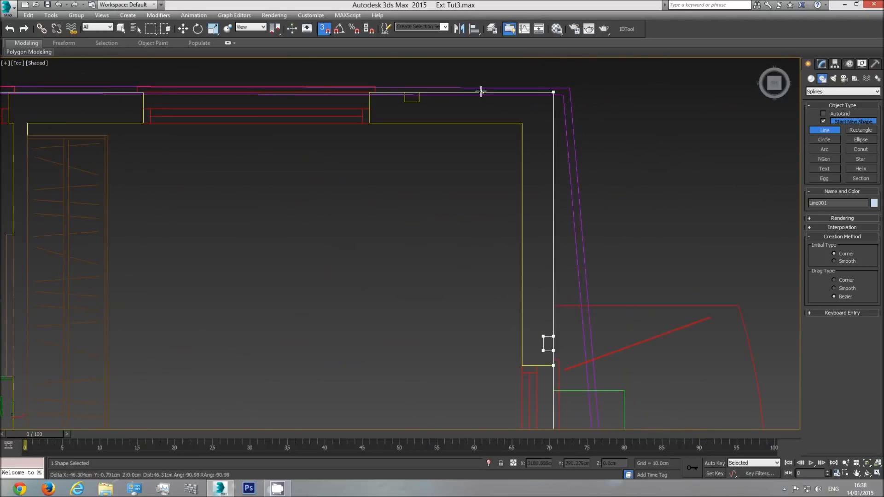
Trace the upper exterior wall around its small notch and add vertices at both jambs of the corner room's window.
click(418, 92)
click(418, 101)
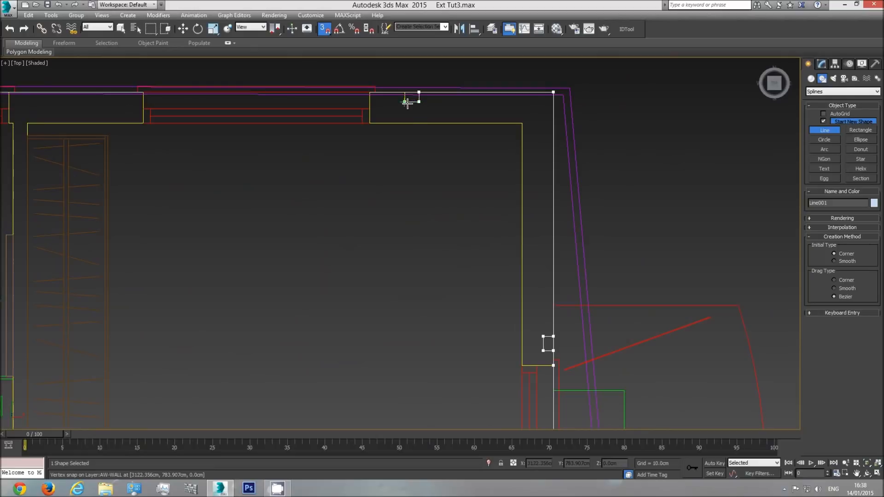
click(405, 102)
click(404, 92)
click(369, 92)
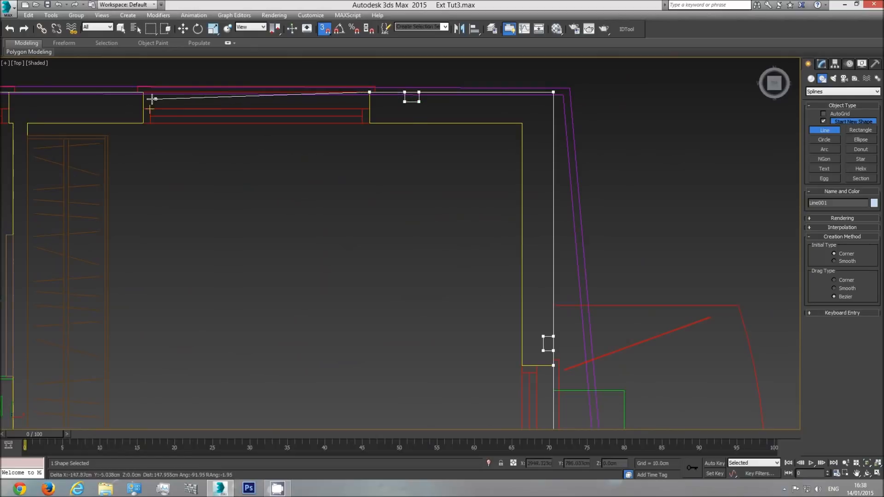
click(143, 93)
Continue along the upper wall with vertices at the jambs of the small bathroom window and the next two wide windows.
middle_drag(95, 113, 577, 193)
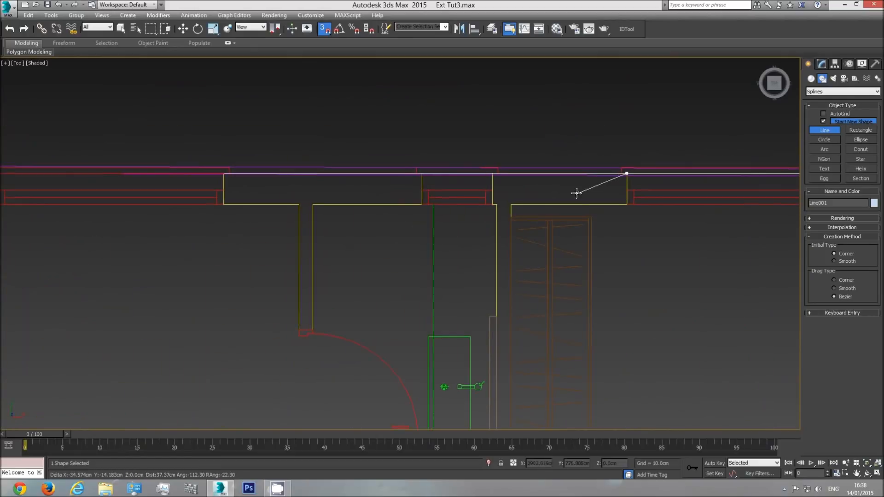
click(492, 173)
click(421, 173)
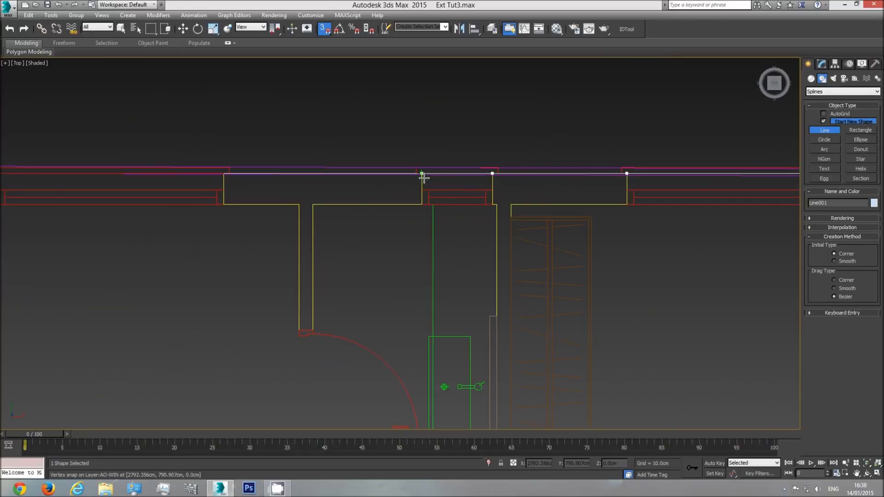
click(224, 174)
middle_drag(178, 203, 723, 222)
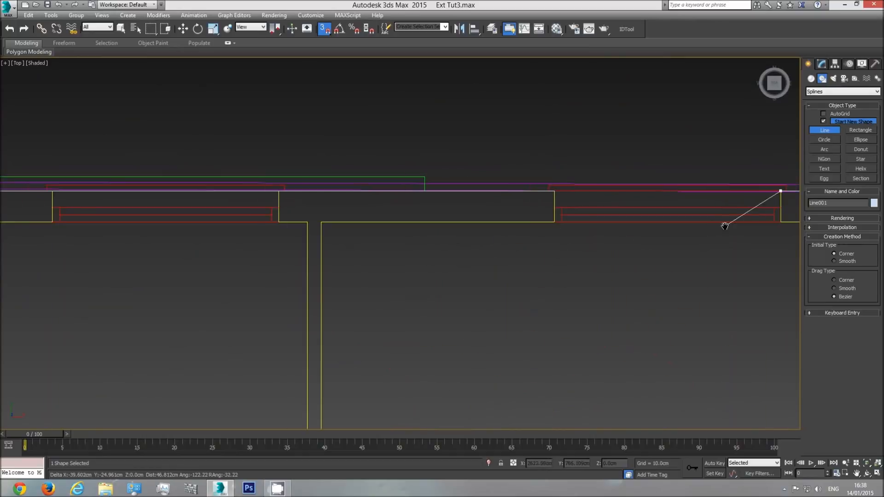
click(554, 191)
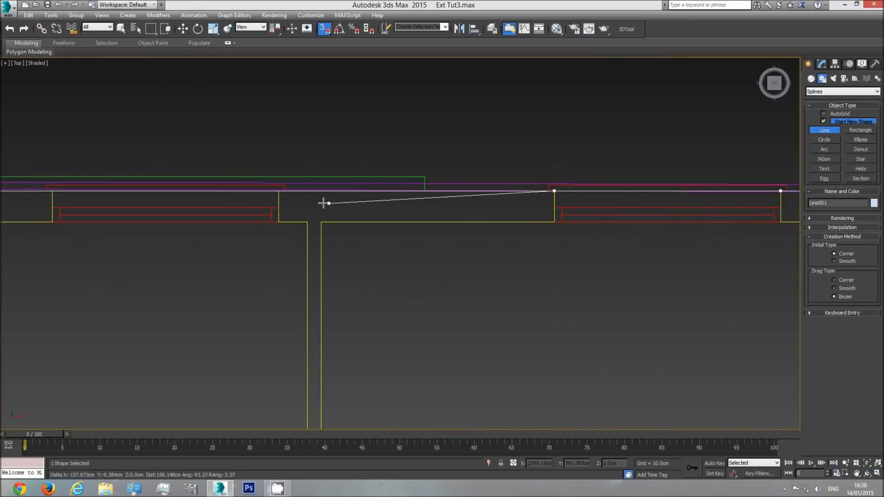
click(275, 193)
click(50, 193)
Add vertices at the jambs of the last two windows in the upper wall and close the spline at its starting corner.
middle_drag(37, 205, 466, 230)
click(319, 216)
click(191, 216)
middle_drag(138, 232, 521, 253)
click(341, 237)
click(213, 237)
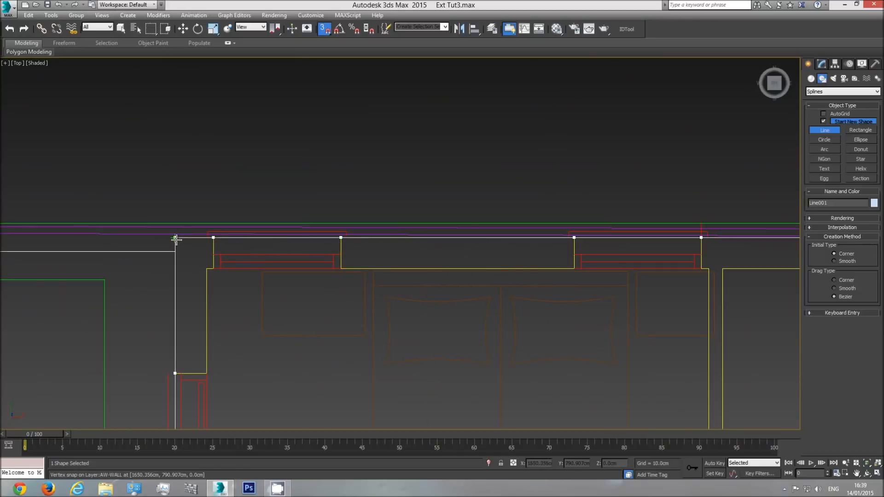
click(175, 238)
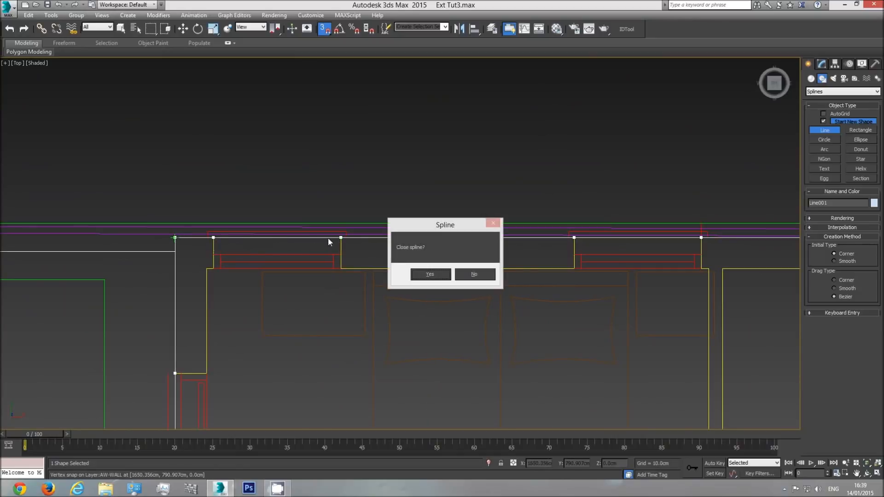
click(421, 278)
Examine the traced outline, the elevation drawings and the other floor plans for the layout of the upper storey.
scroll(509, 280, down, 10)
scroll(509, 315, up, 5)
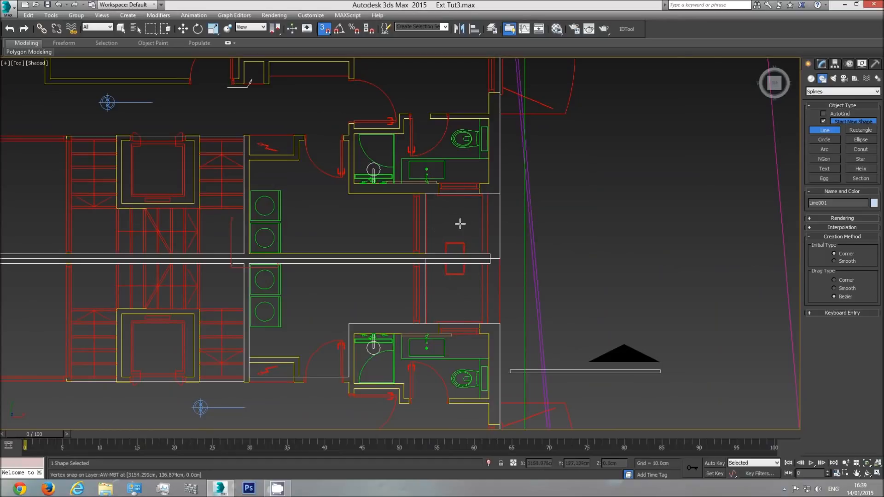
middle_drag(367, 276, 545, 284)
scroll(544, 284, down, 6)
middle_drag(172, 309, 499, 278)
scroll(500, 278, down, 2)
middle_drag(183, 292, 627, 268)
scroll(627, 268, down, 2)
scroll(238, 290, down, 2)
middle_drag(488, 290, 883, 287)
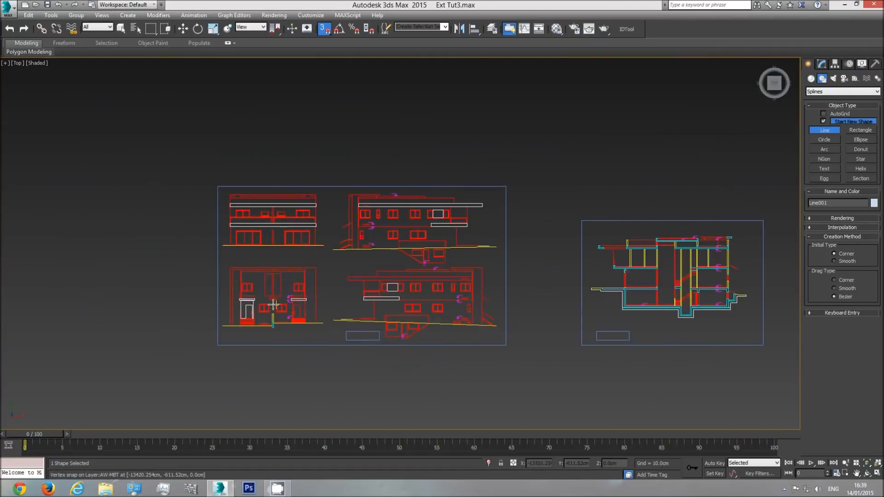
scroll(272, 294, up, 5)
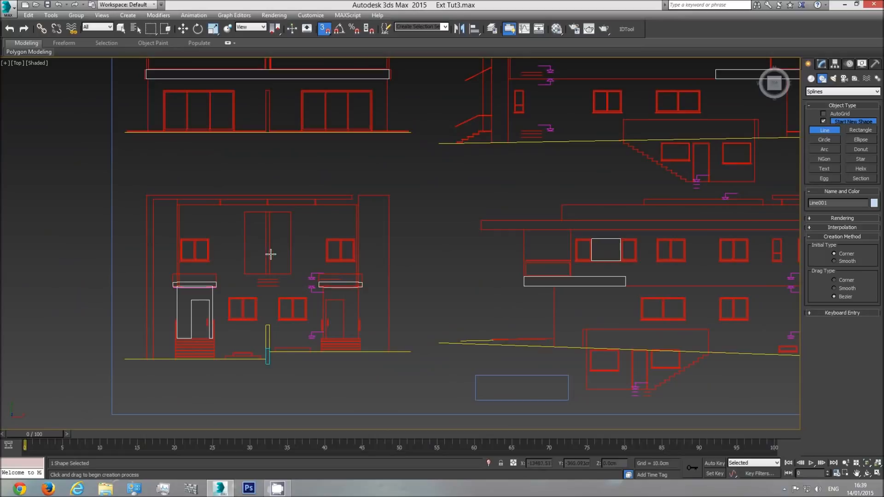
scroll(292, 254, down, 3)
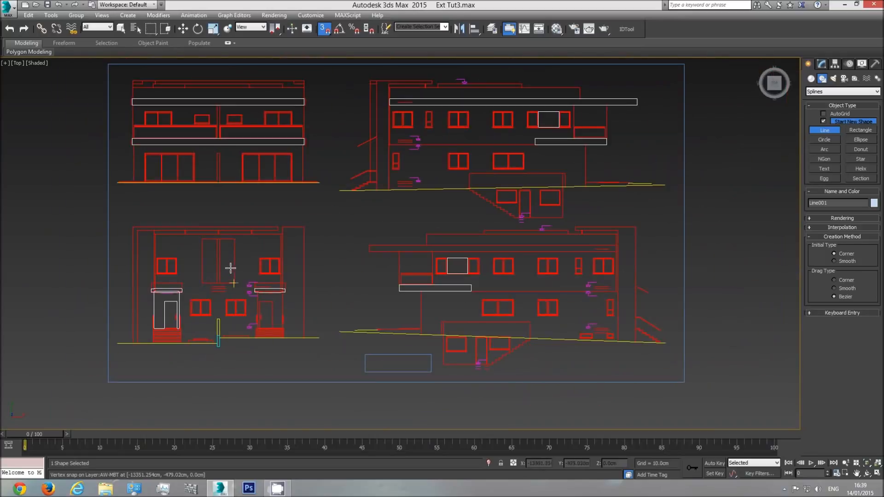
scroll(230, 266, down, 2)
middle_drag(525, 288, 225, 298)
scroll(225, 298, down, 1)
middle_drag(623, 284, 247, 284)
middle_drag(541, 285, 220, 282)
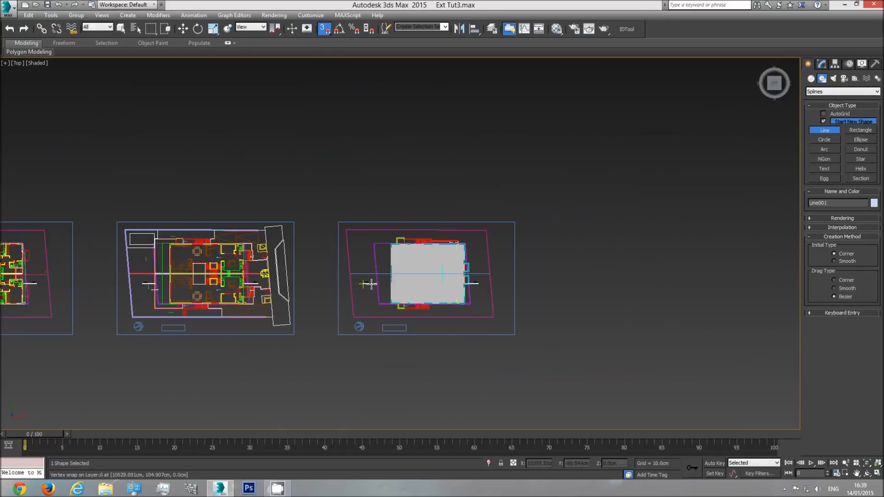
middle_drag(115, 281, 513, 281)
middle_drag(325, 282, 398, 281)
scroll(454, 280, up, 3)
scroll(457, 284, down, 2)
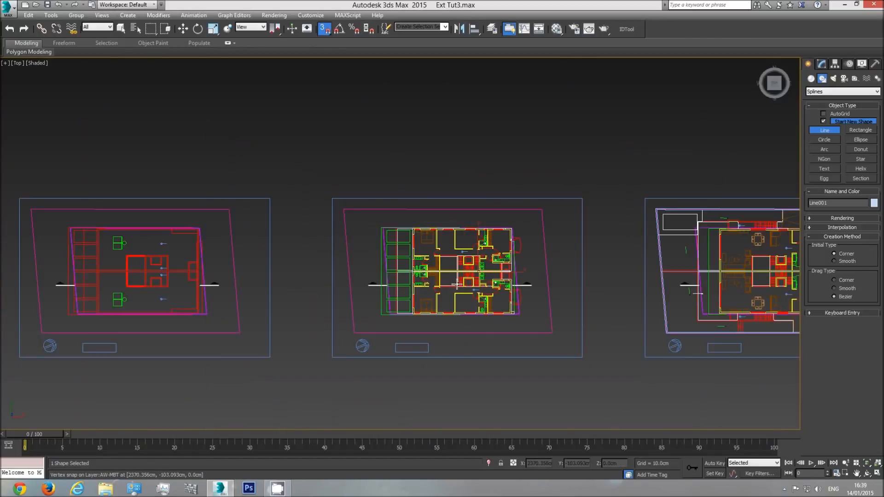
scroll(456, 284, up, 2)
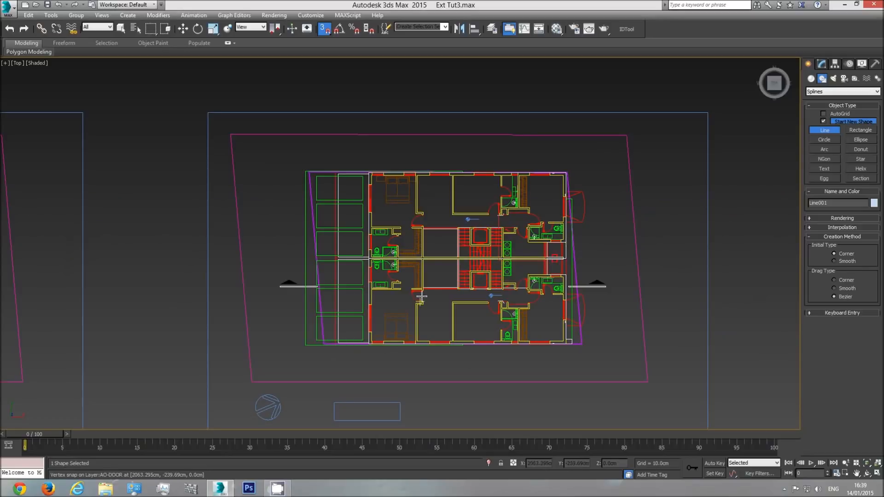
Finish the Line command and convert the closed outline to an Editable Poly.
right_click(440, 274)
right_click(441, 273)
mouse_move(481, 364)
click(567, 378)
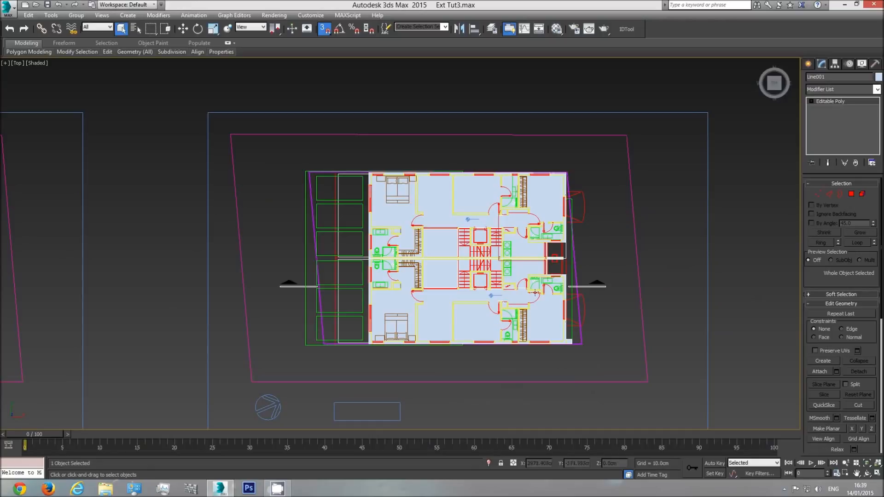
In a perspective view, select the floor polygon's border and, with snapping off, copy it upward about 164 cm as a wall band.
key(p)
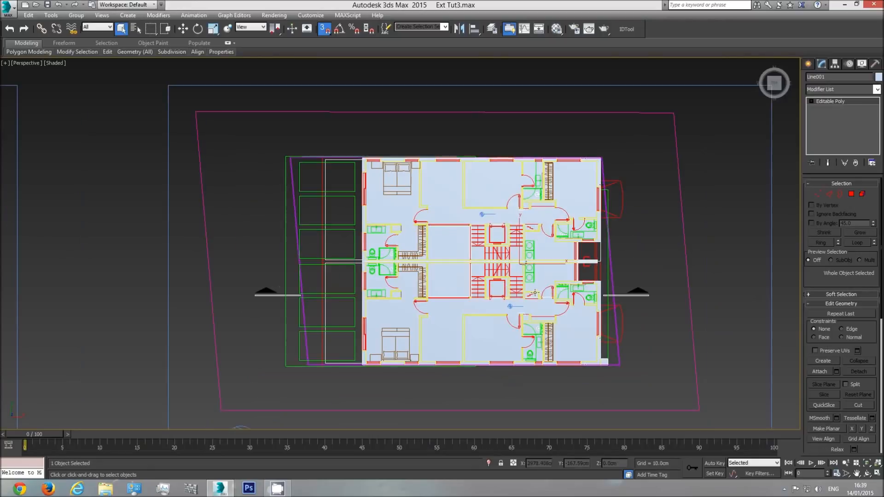
click(868, 474)
drag(431, 275, 369, 273)
scroll(370, 273, up, 5)
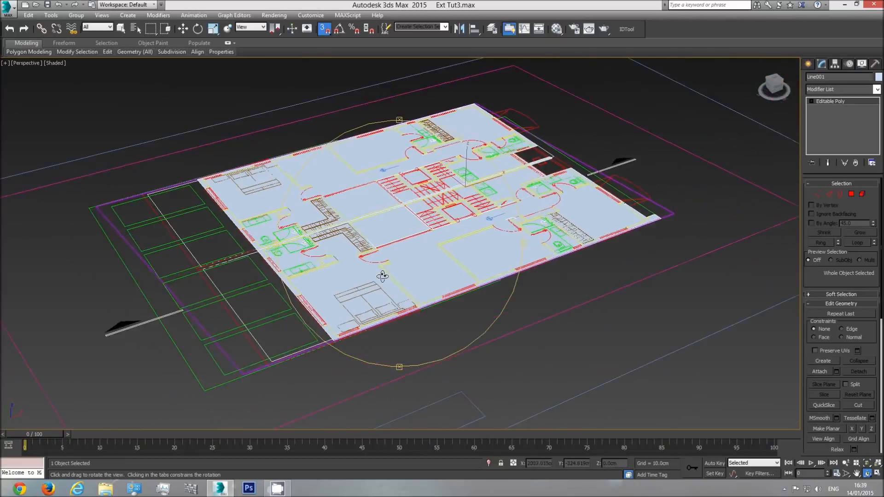
click(840, 194)
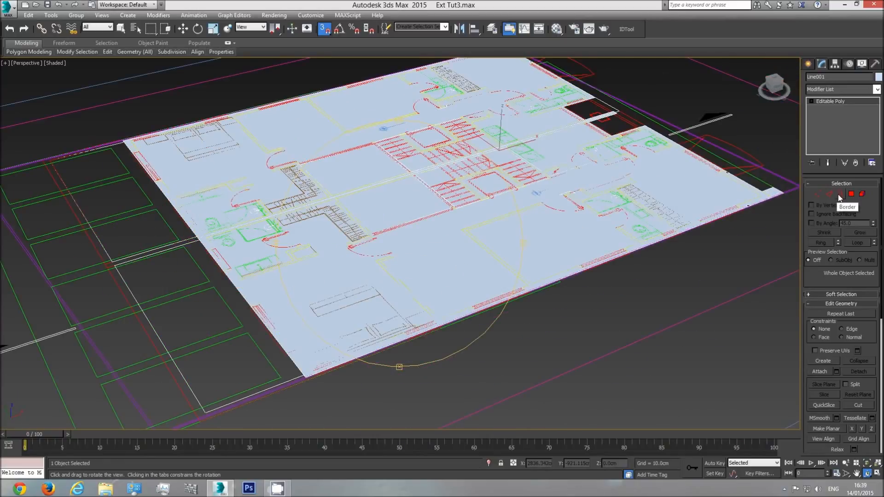
click(644, 248)
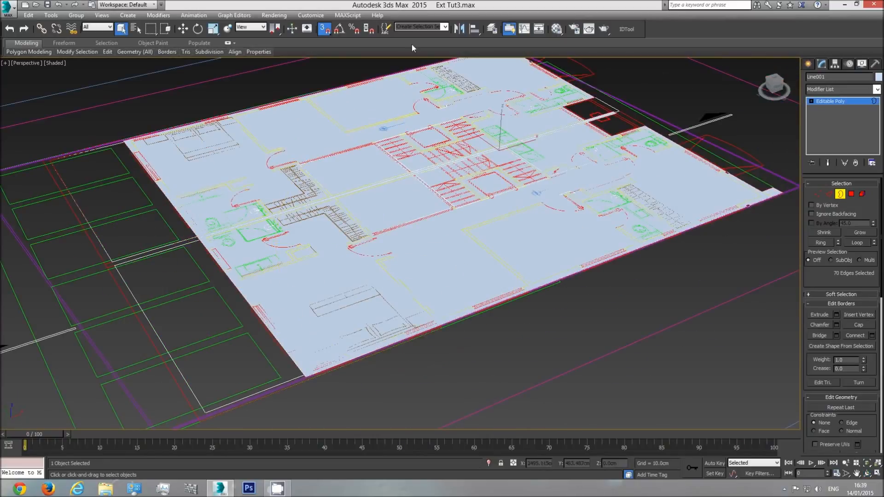
click(184, 30)
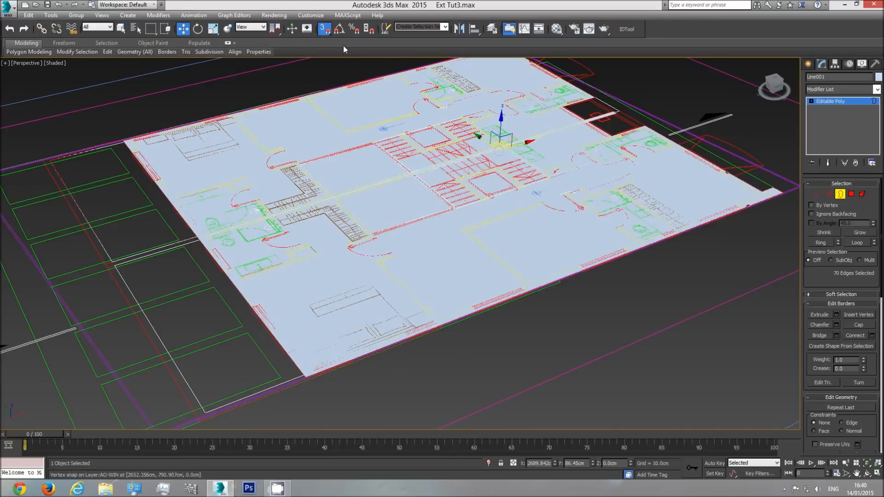
click(324, 29)
shift+drag(501, 122, 504, 79)
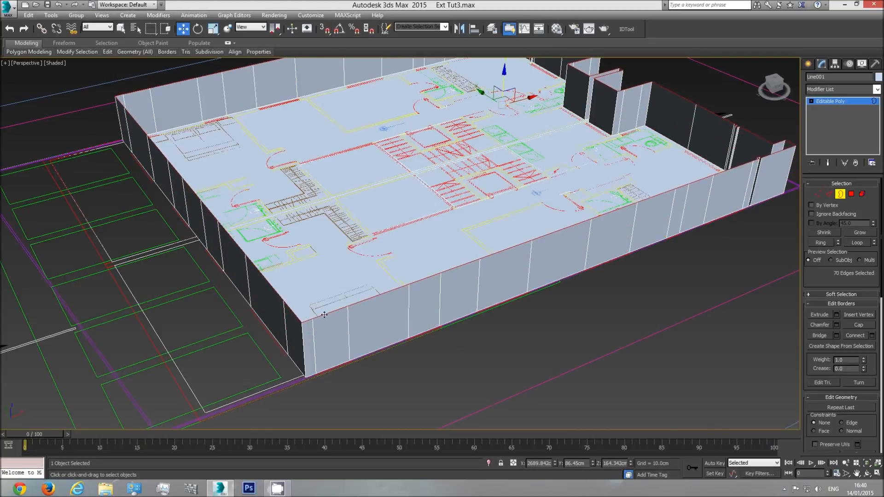
Copy the border upward twice more to add two wall bands, reaching heights of about 329 cm and 474 cm.
middle_drag(500, 119, 490, 153)
shift+drag(492, 115, 493, 67)
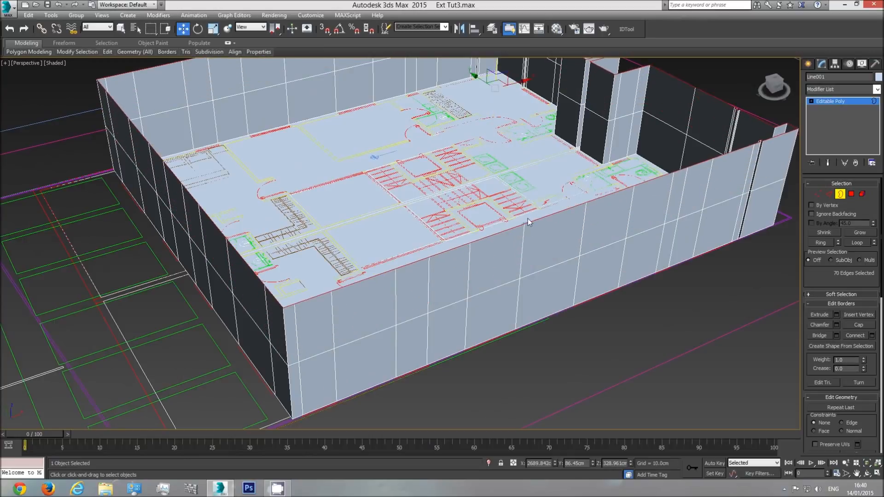
middle_drag(221, 352, 244, 353)
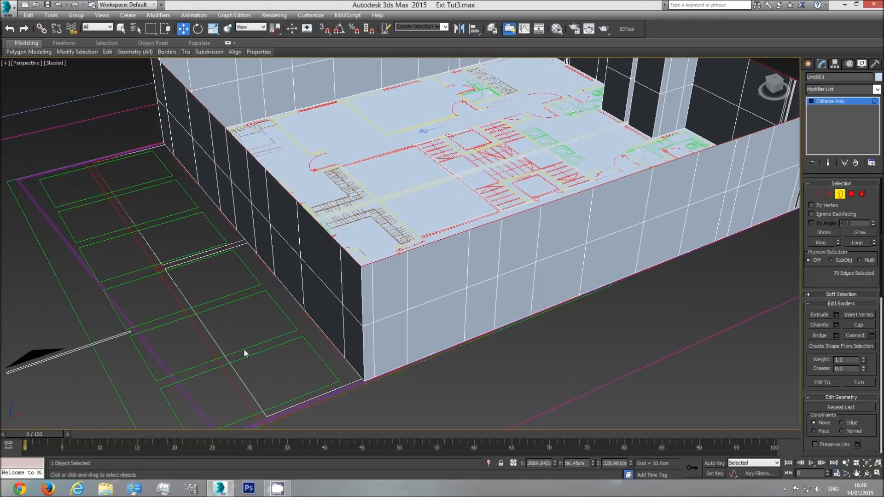
middle_drag(359, 226, 340, 296)
middle_drag(488, 253, 480, 220)
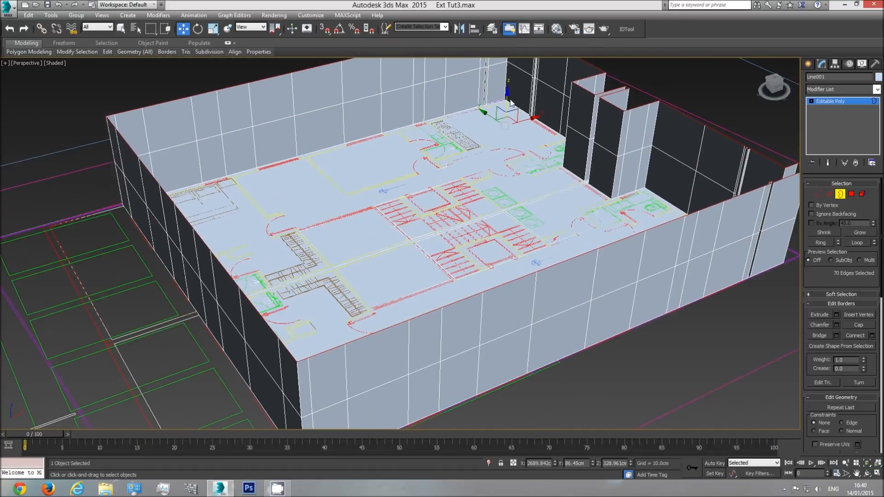
scroll(507, 101, down, 4)
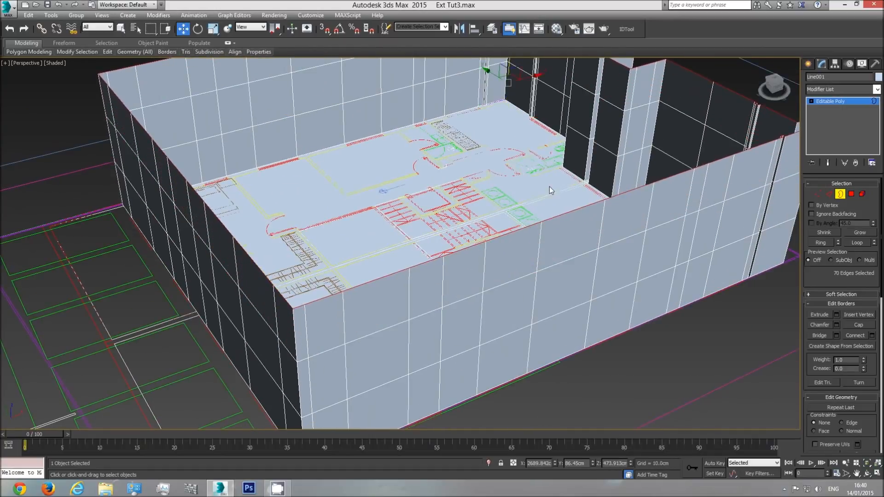
Delete the floor polygon inside the wall shell so the floor plan drawing shows through.
scroll(497, 215, down, 3)
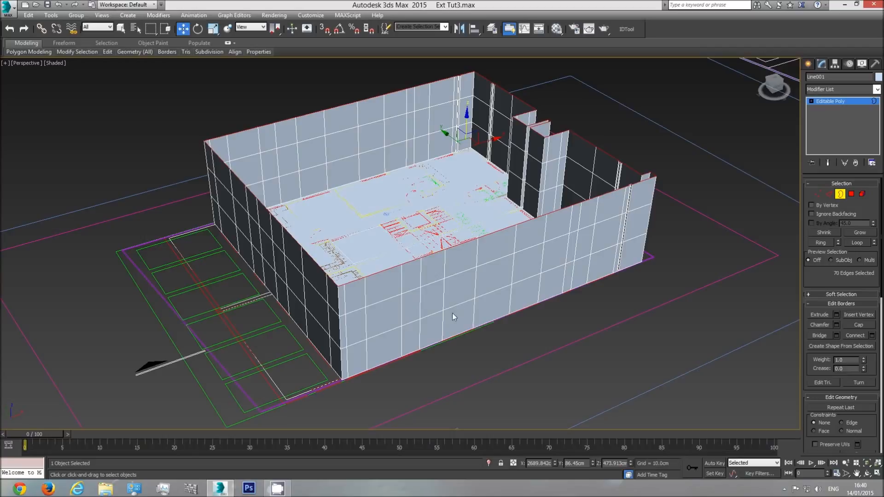
middle_drag(614, 260, 598, 268)
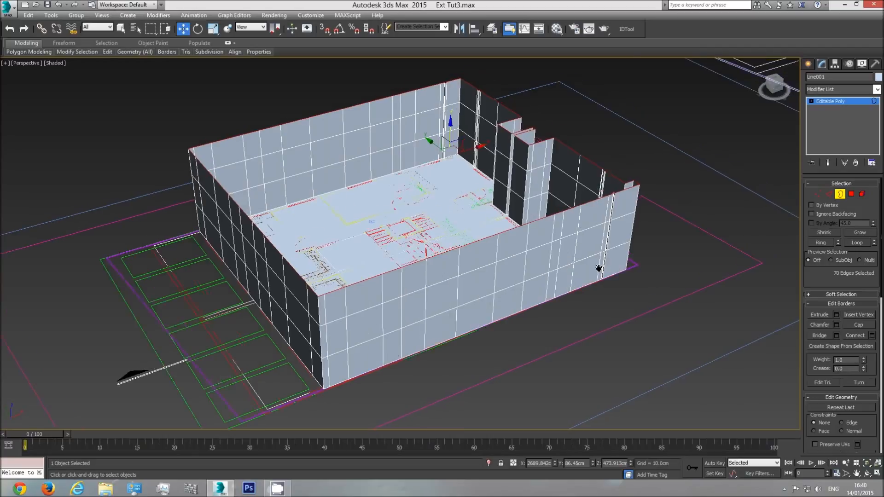
scroll(537, 281, down, 3)
middle_drag(723, 215, 746, 411)
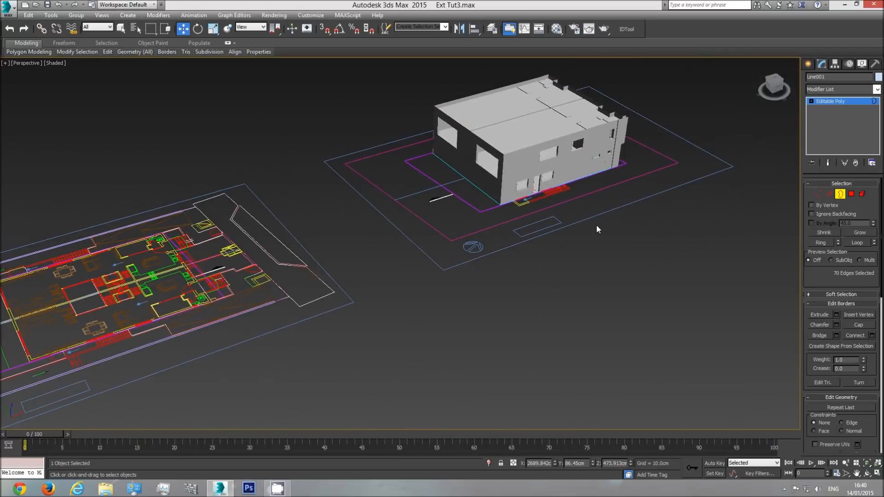
middle_drag(559, 178, 239, 61)
scroll(337, 161, up, 2)
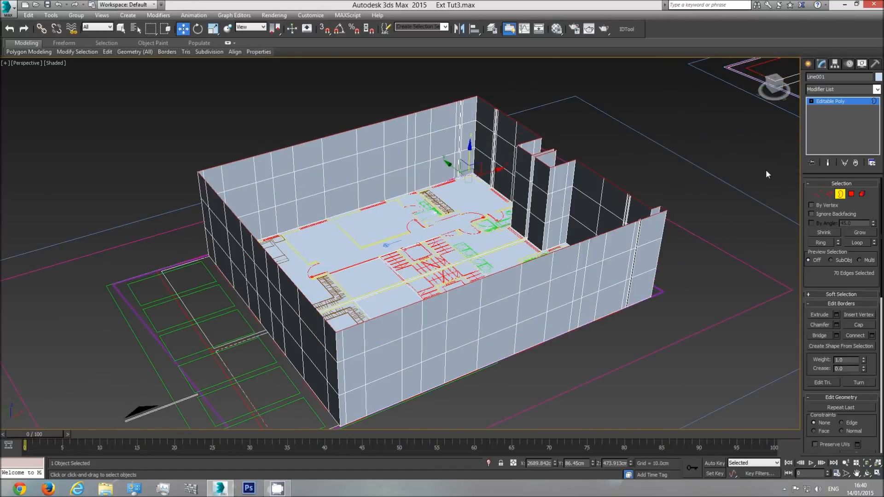
click(855, 193)
click(447, 245)
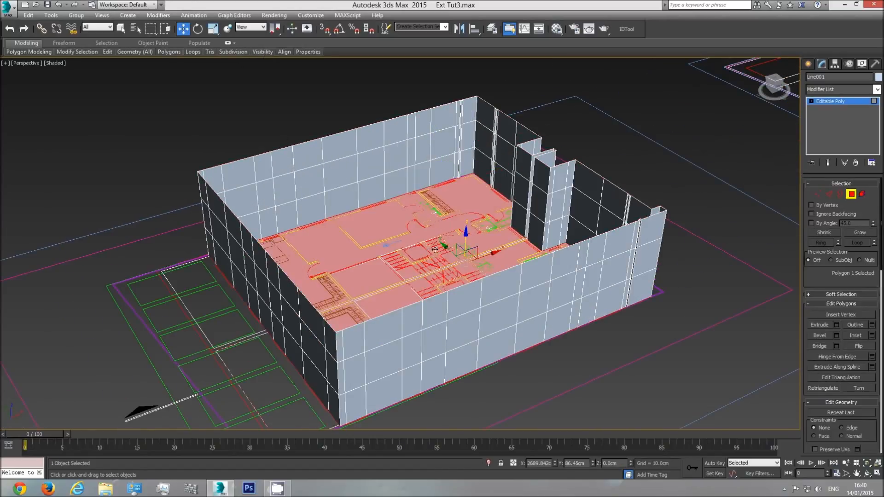
key(ctrl+d)
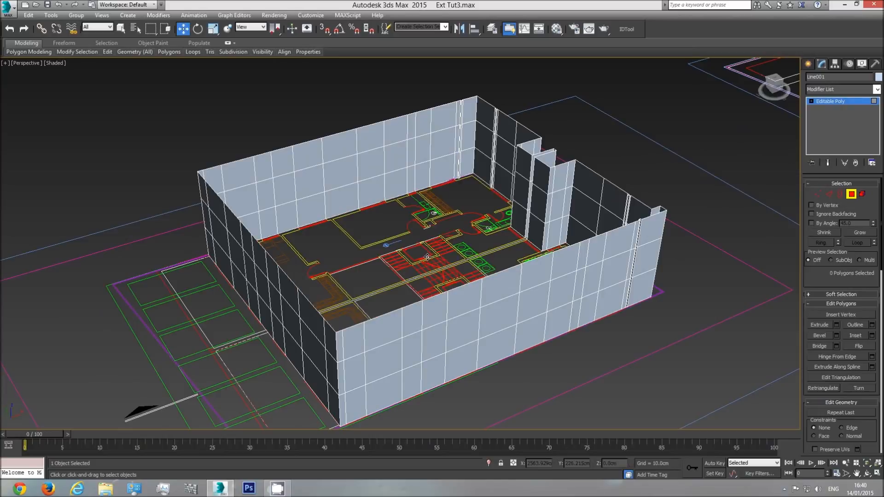
On the side elevation in top view, measure the upper-storey sill height by drawing a vertex-snapped box from the floor-level mark to the window's underside.
middle_drag(592, 266, 488, 281)
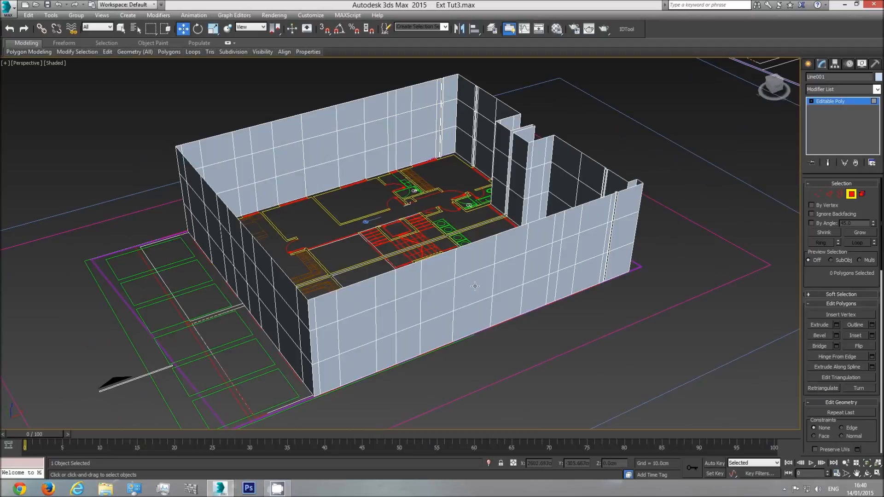
key(t)
scroll(374, 293, down, 10)
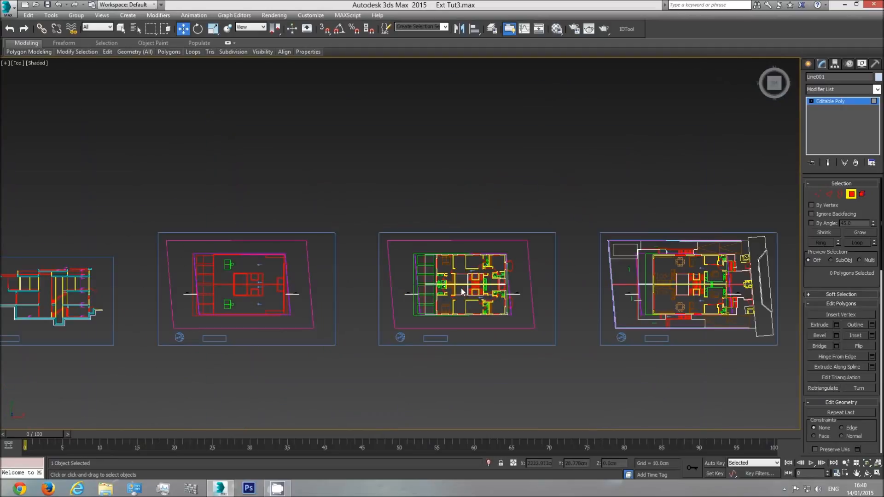
scroll(330, 295, up, 10)
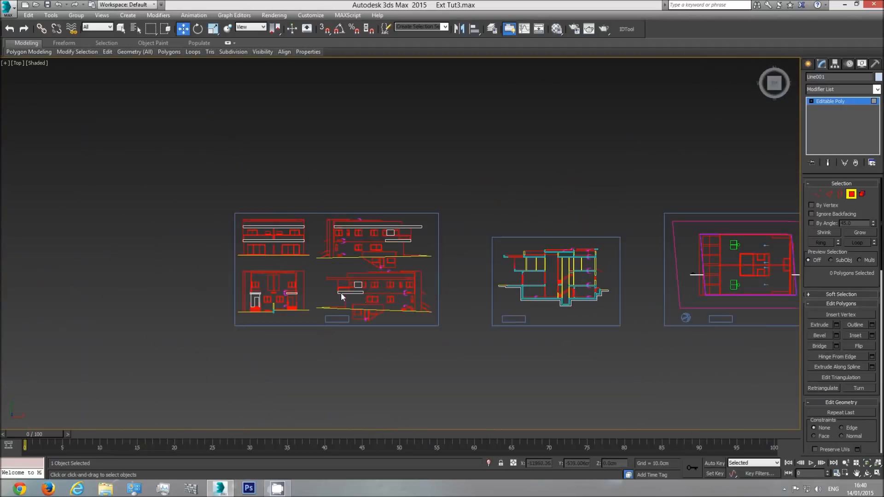
middle_drag(531, 247, 445, 246)
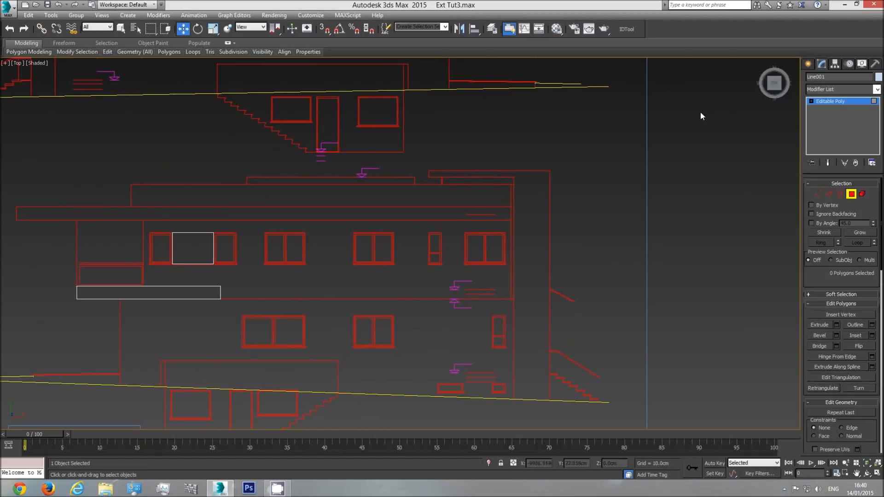
click(809, 64)
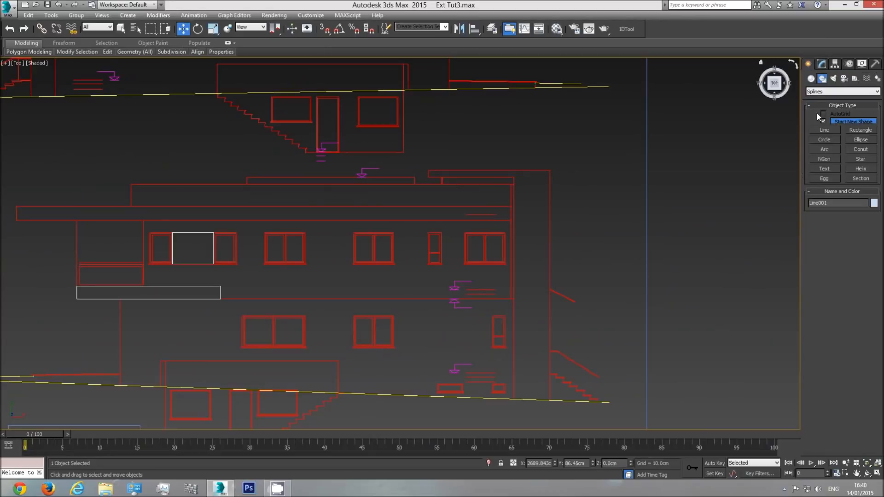
click(811, 79)
click(325, 29)
click(824, 122)
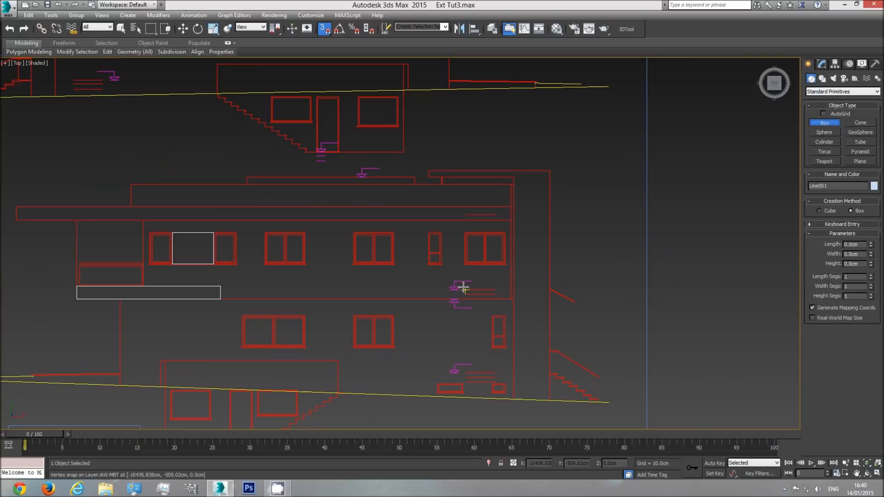
drag(465, 289, 424, 243)
scroll(442, 262, up, 10)
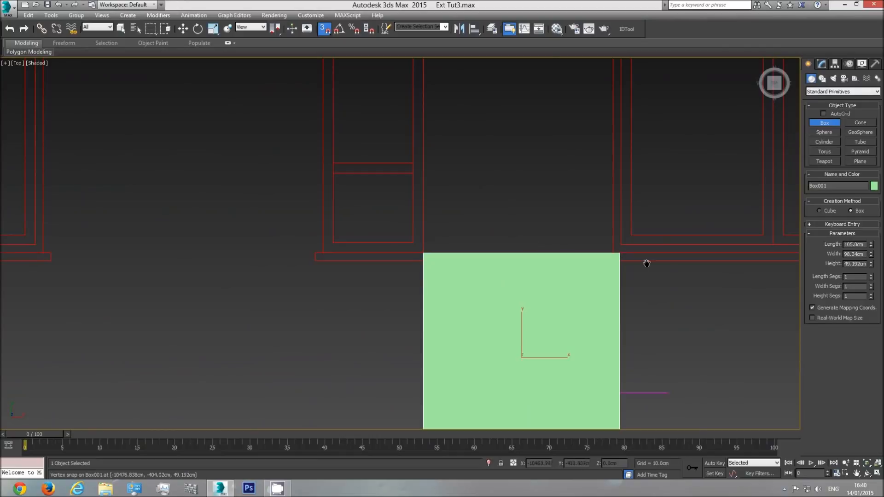
scroll(517, 222, down, 5)
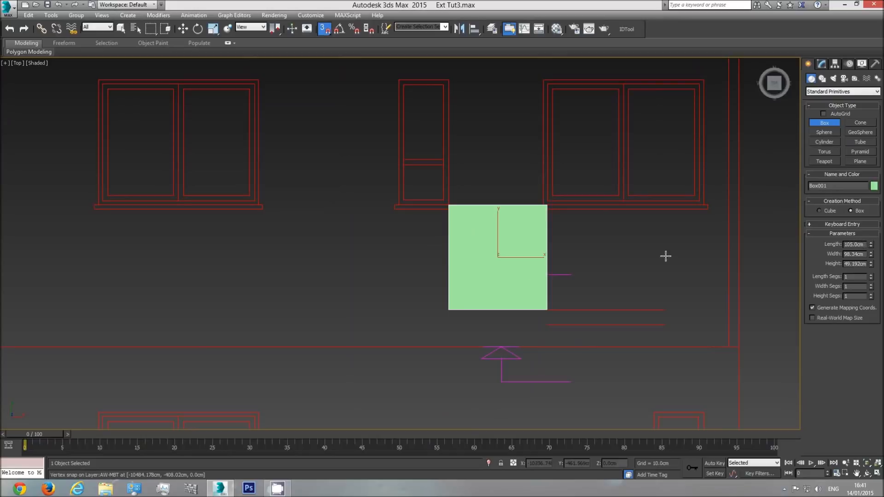
Measure the window head height with a second snapped box from the same level to the window's top edge, and remove both measuring boxes.
drag(665, 310, 704, 79)
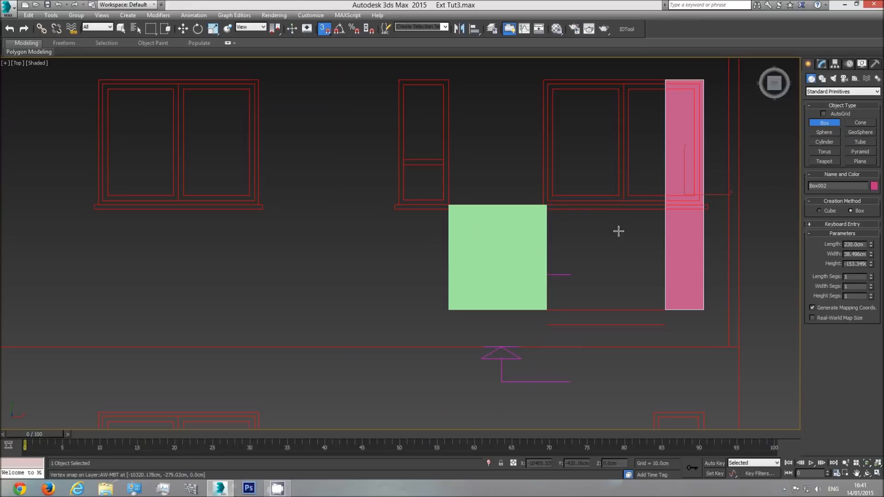
scroll(631, 247, down, 3)
right_click(535, 259)
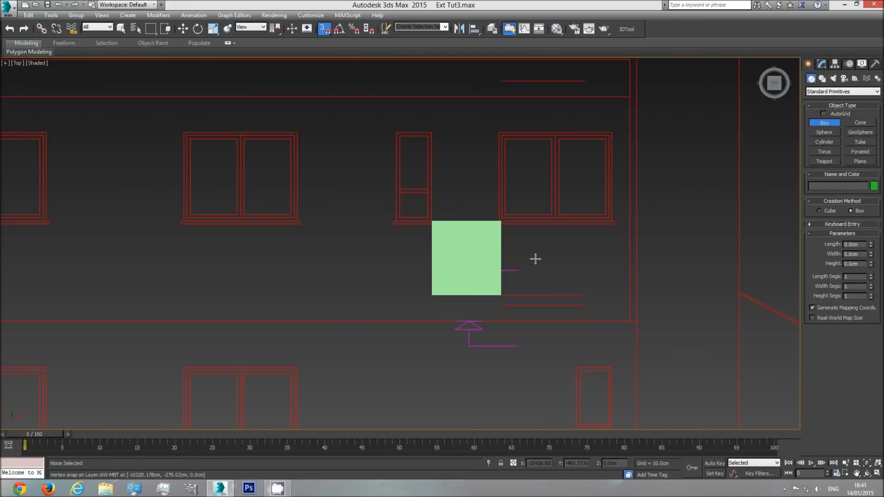
right_click(535, 259)
scroll(486, 256, down, 5)
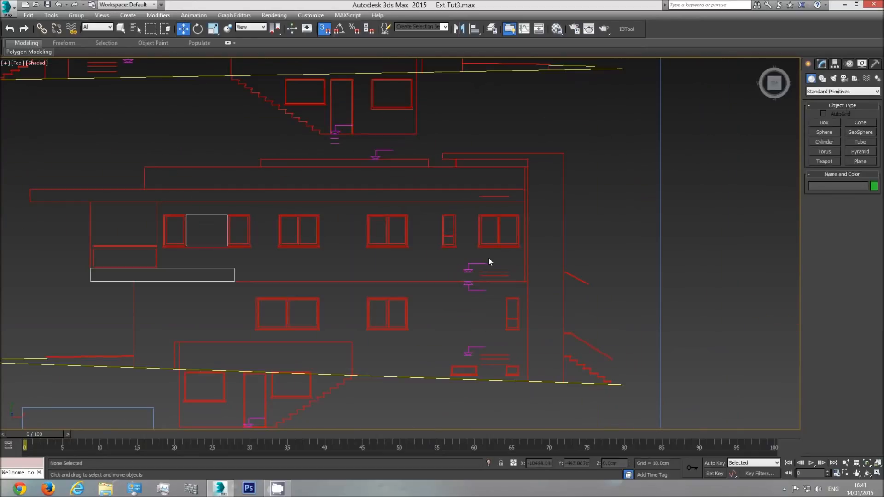
In the front view, create a box about 92 cm wide beside the wall model and set its length to 105 cm.
key(f)
scroll(506, 286, down, 5)
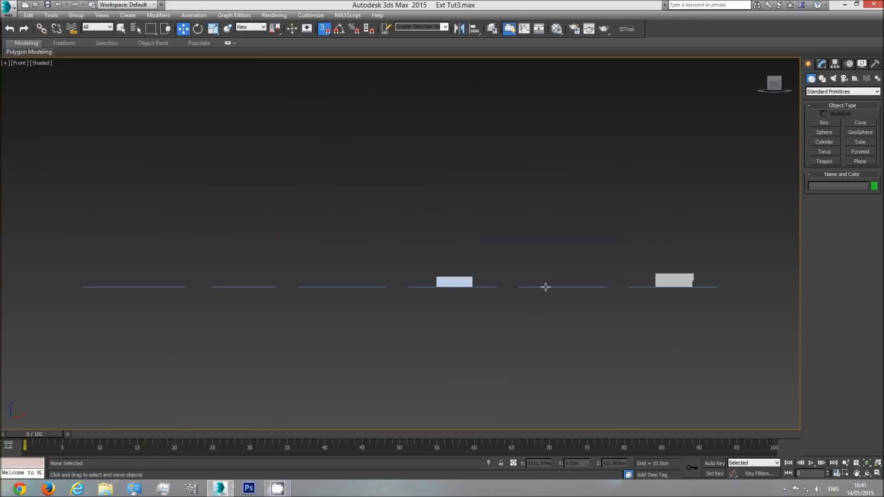
scroll(419, 286, up, 5)
click(824, 123)
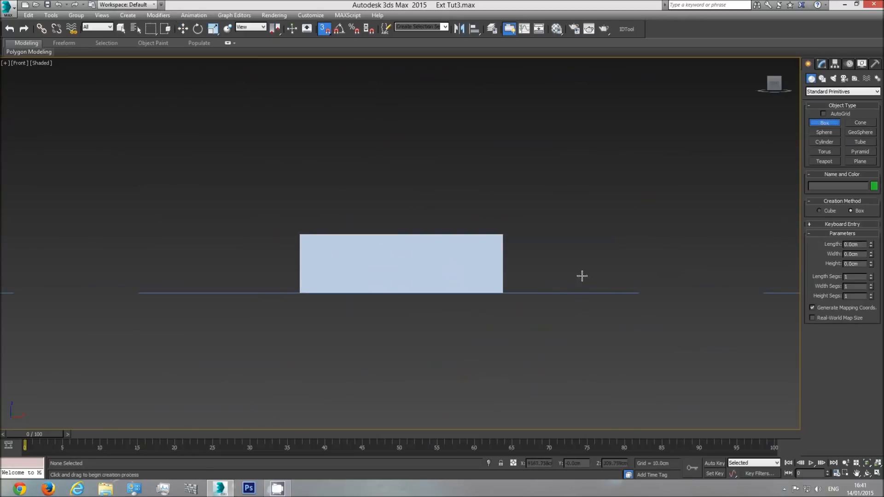
drag(515, 293, 527, 253)
click(542, 185)
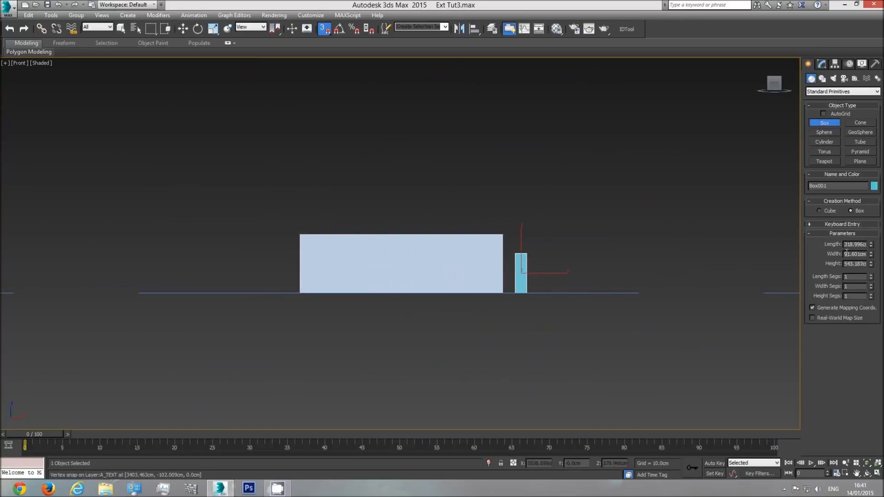
double_click(853, 245)
text(105)
key(Return)
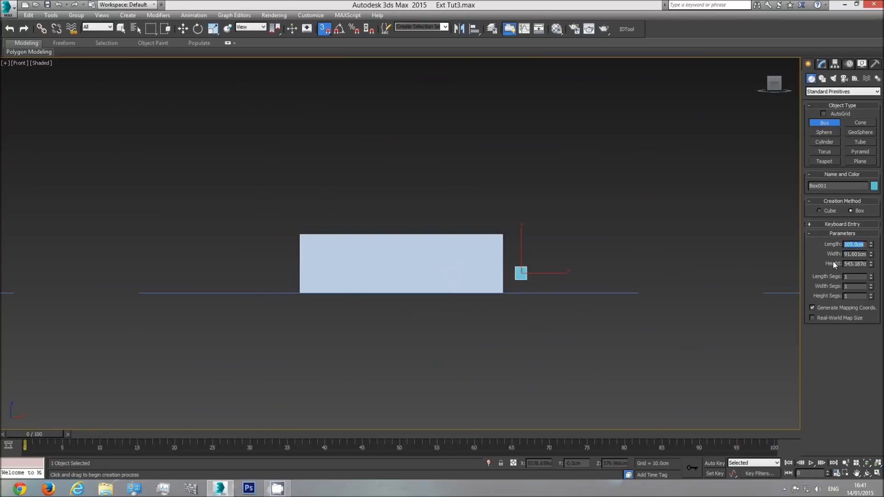
Copy the box sideways along X and set the copy's length to 230 cm.
click(183, 29)
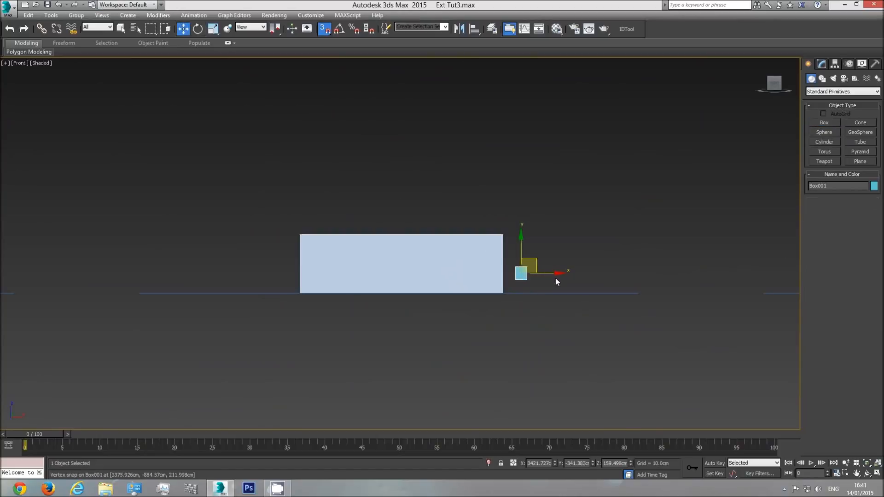
shift+drag(549, 273, 578, 274)
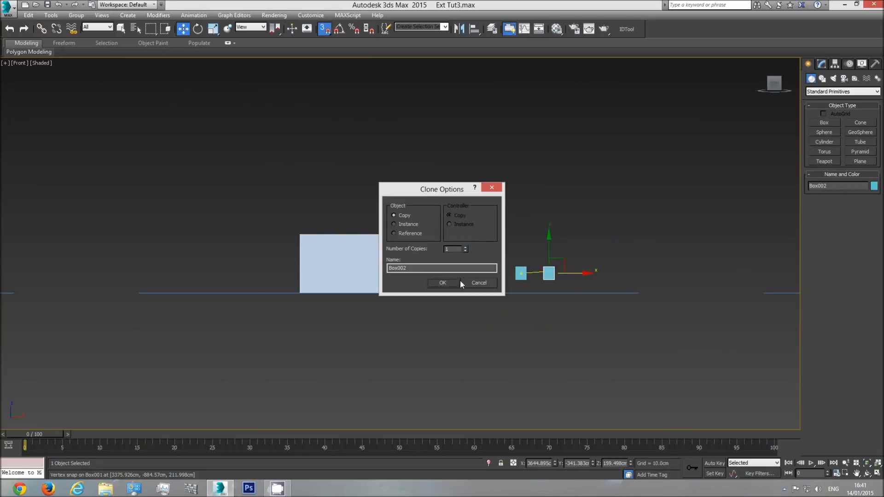
click(822, 64)
double_click(855, 194)
text(230)
key(Return)
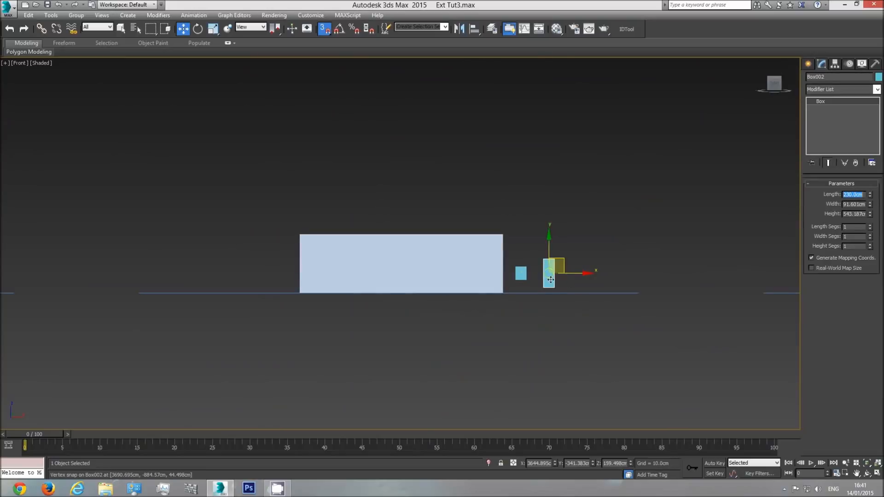
Move both reference boxes down by vertex snapping so their bottoms align with the base of the walls.
scroll(521, 271, up, 5)
click(467, 210)
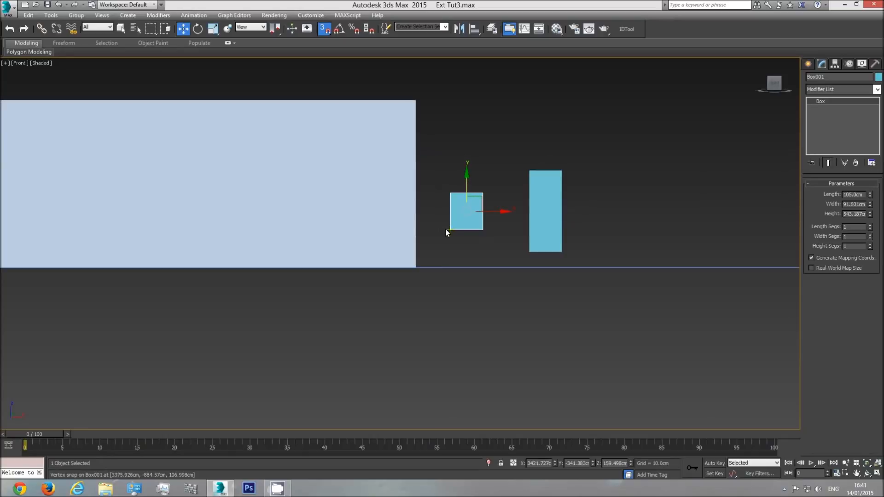
drag(450, 229, 416, 268)
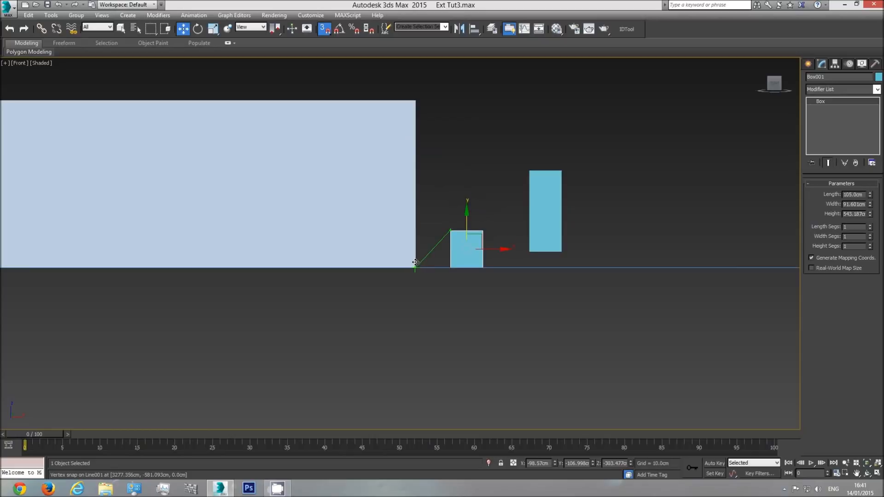
click(543, 193)
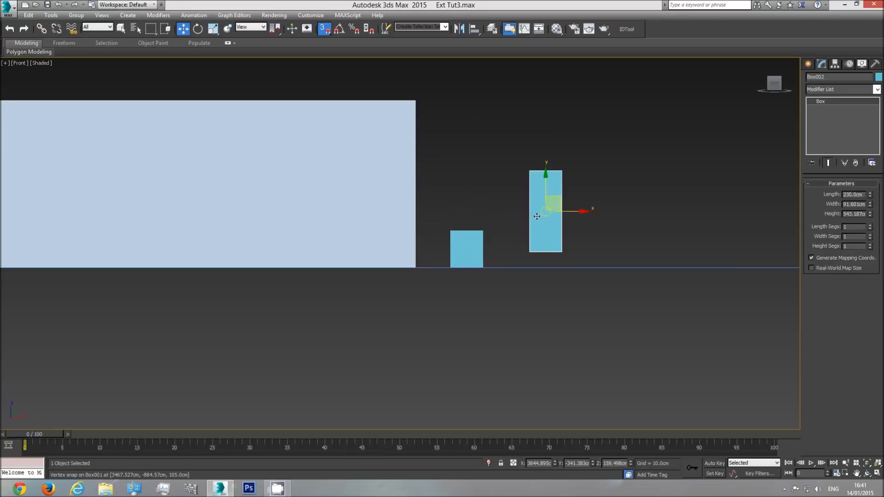
drag(529, 252, 487, 259)
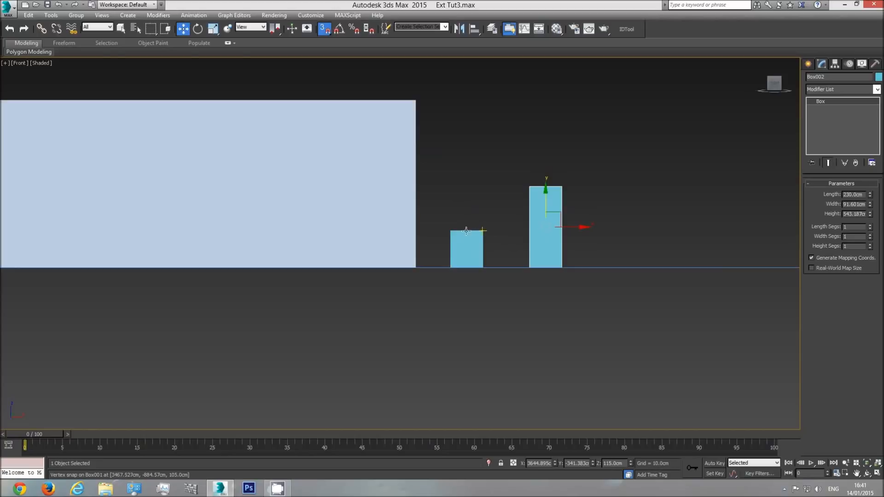
Select the wall object's lower intermediate row of vertices and snap it vertically to the top of the 105 cm box.
click(394, 193)
scroll(418, 206, down, 2)
middle_drag(418, 206, 547, 213)
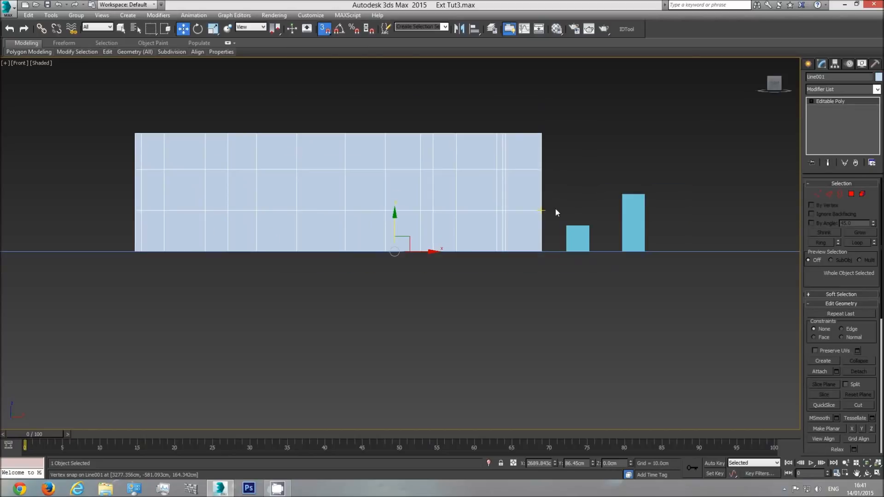
click(818, 193)
drag(576, 193, 251, 207)
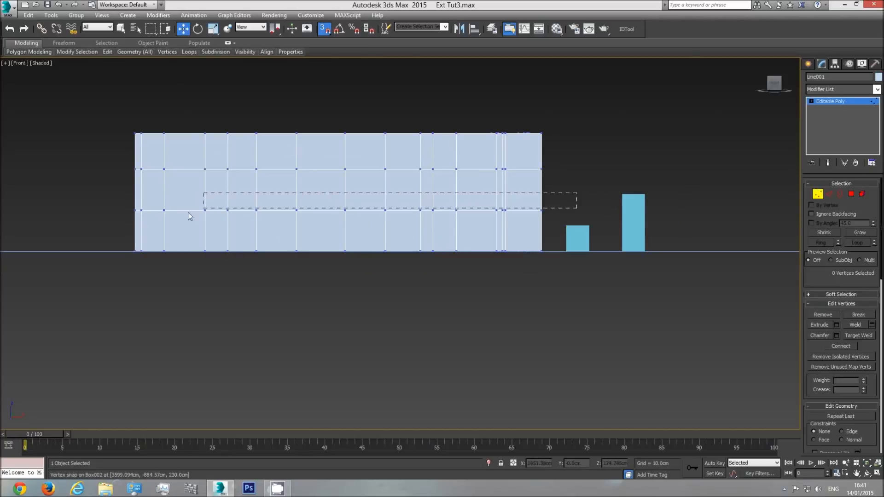
drag(94, 223, 94, 224)
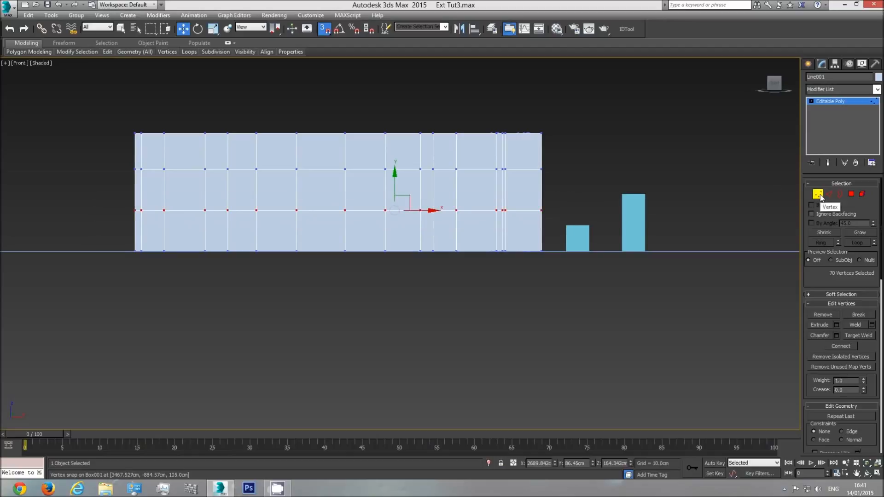
drag(395, 210, 565, 225)
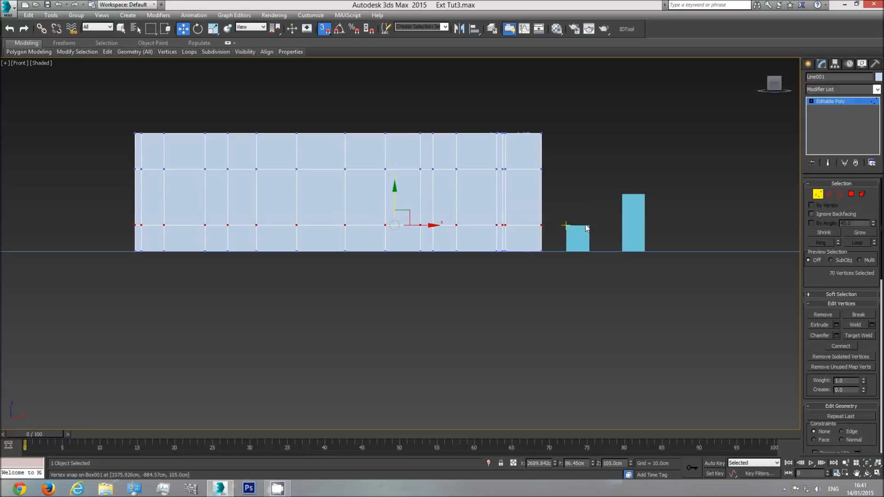
Snap the upper intermediate row of wall vertices down to the top of the 230 cm box, and delete that box.
drag(109, 181, 109, 182)
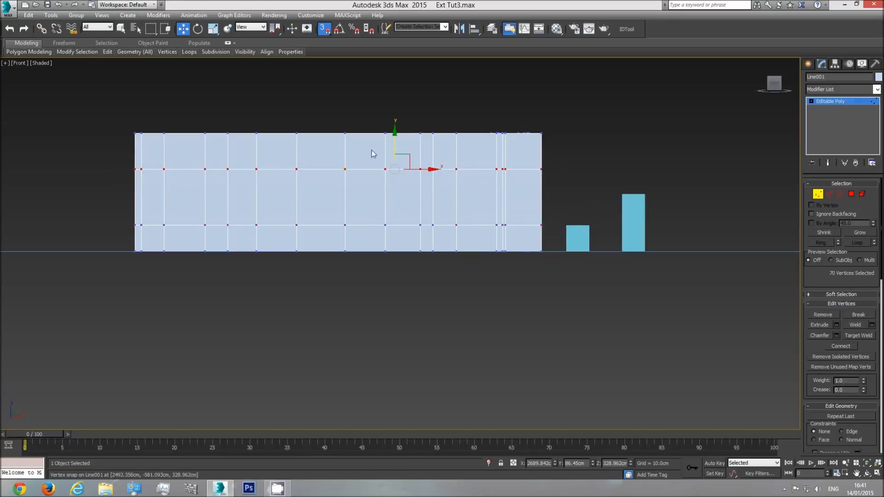
drag(395, 143, 622, 194)
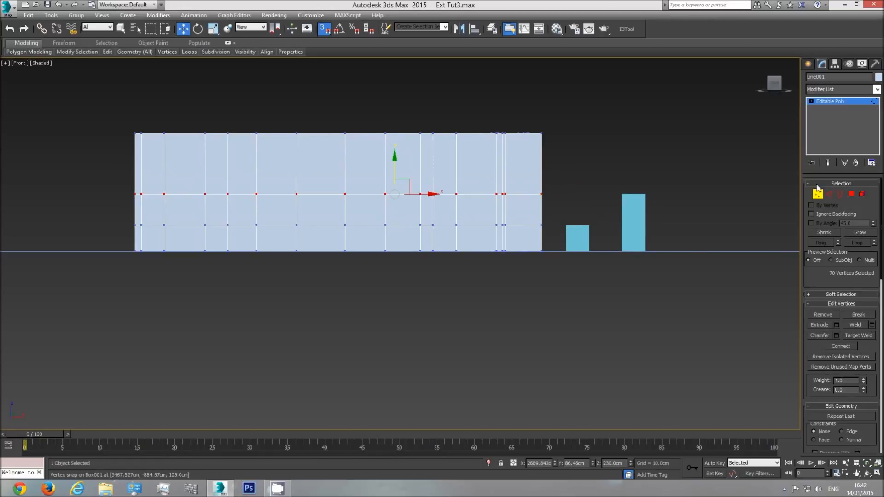
click(834, 101)
click(633, 224)
key(Delete)
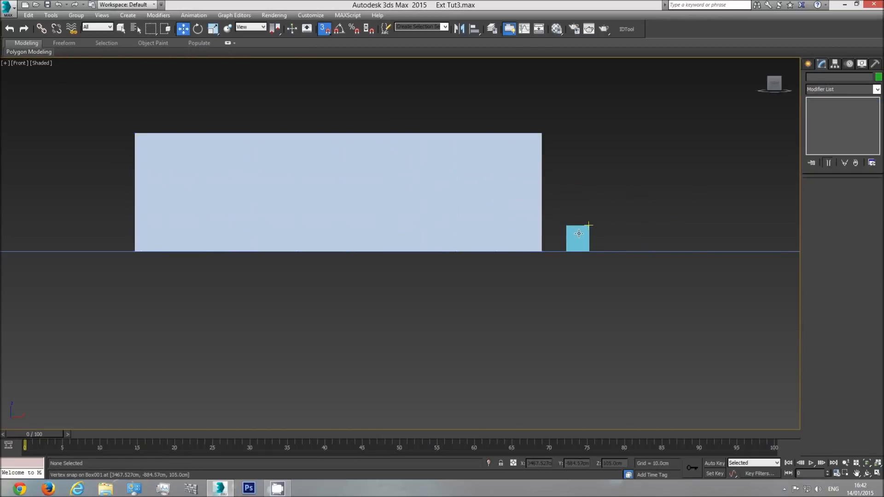
Delete the remaining reference box and set the wall object to polygon editing in a wireframe perspective view.
click(584, 229)
key(Delete)
click(515, 209)
key(p)
click(867, 473)
mouse_move(415, 193)
mouse_down()
mouse_move(421, 243)
mouse_move(437, 256)
mouse_move(423, 294)
mouse_move(427, 261)
mouse_up()
key(F3)
key(w)
click(851, 195)
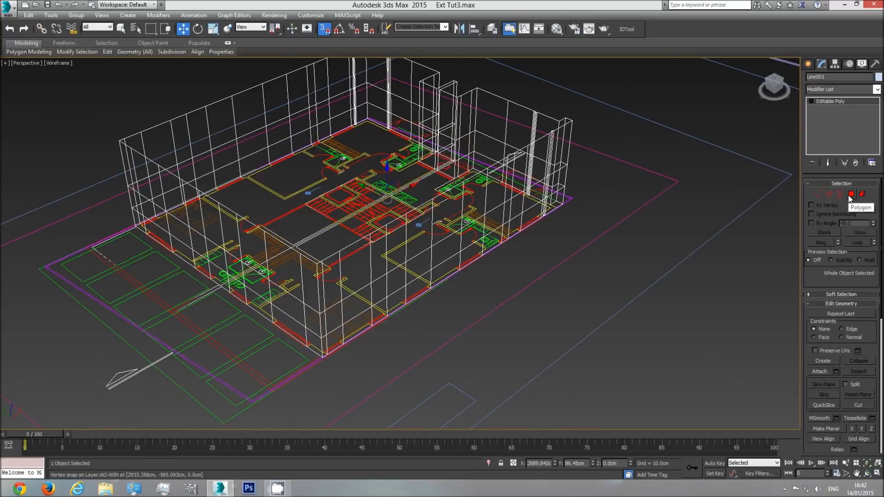
click(122, 30)
Select the six middle-band polygons at the window positions along the first long side wall.
scroll(389, 304, up, 3)
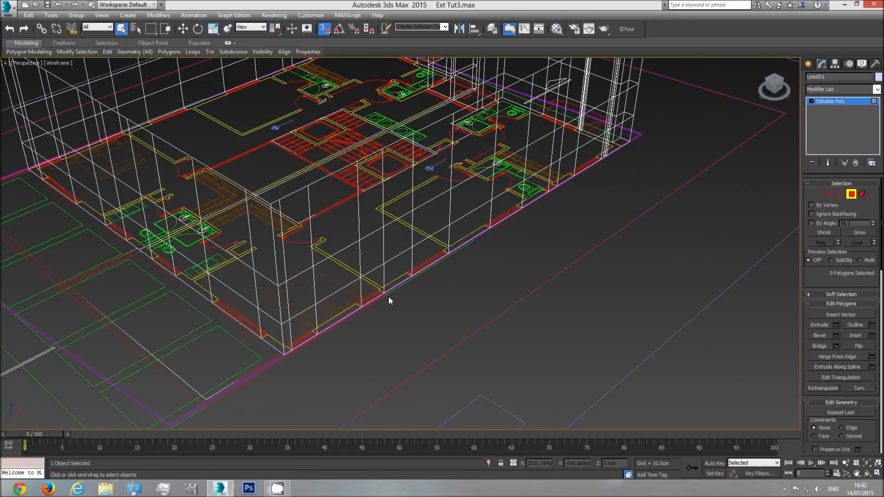
click(301, 294)
ctrl+click(372, 258)
ctrl+click(433, 224)
scroll(501, 218, up, 3)
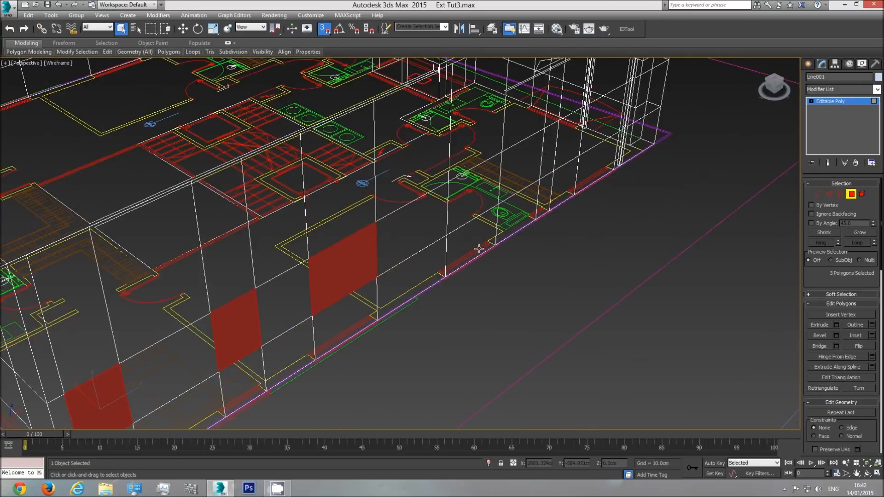
ctrl+click(474, 198)
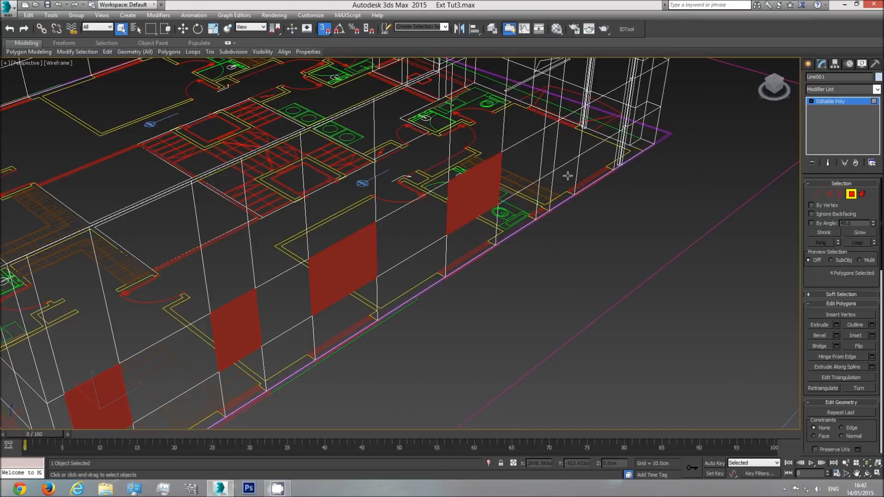
ctrl+click(550, 148)
ctrl+click(606, 120)
middle_drag(600, 172, 566, 334)
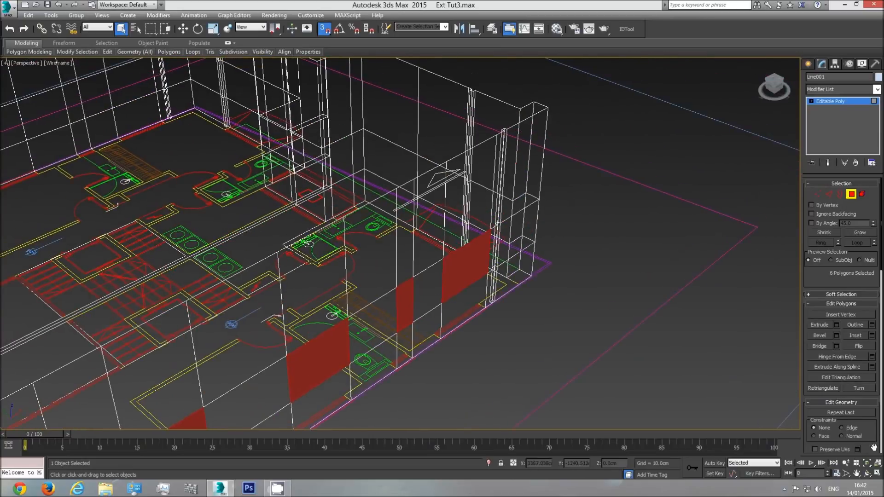
Add the two outer window polygons of the end wall with the central recess to the selection.
click(867, 473)
drag(479, 258, 407, 277)
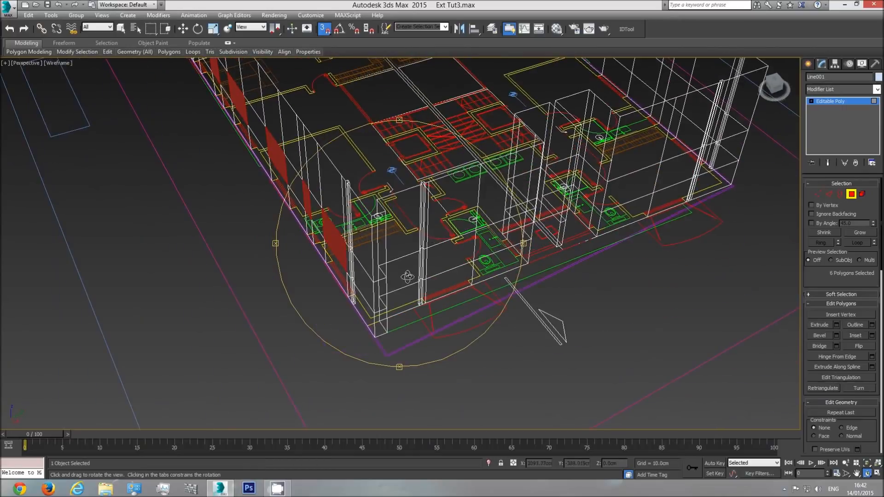
right_click(456, 256)
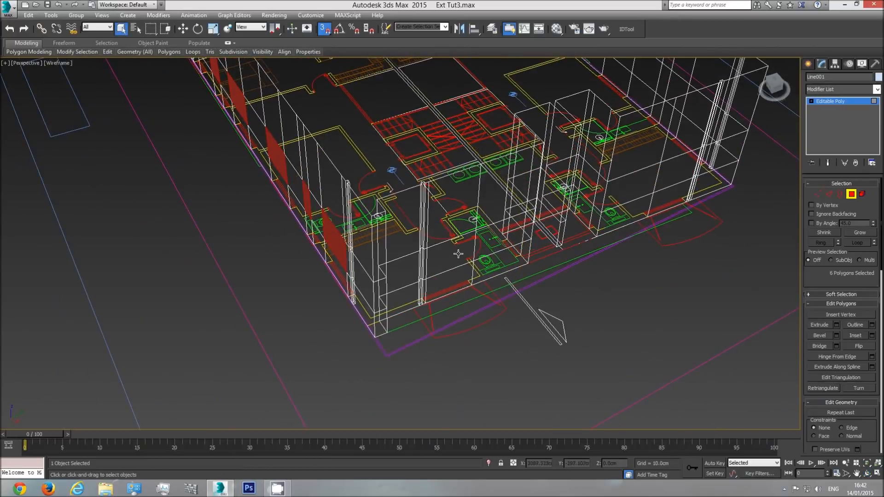
ctrl+click(458, 253)
middle_drag(460, 267, 362, 286)
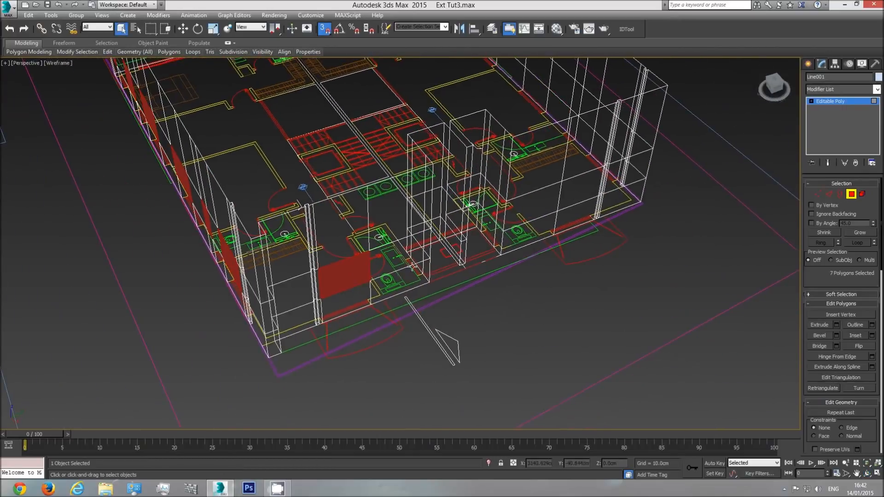
middle_drag(594, 228, 504, 254)
ctrl+click(494, 206)
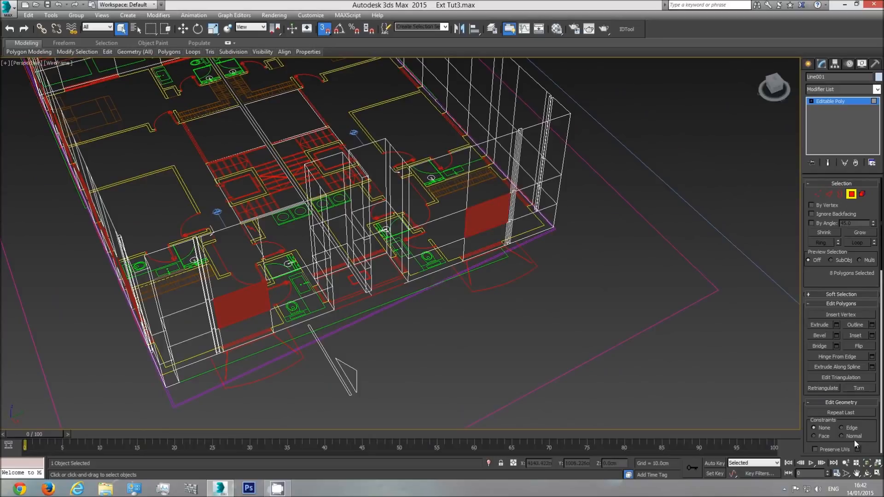
Add the four middle-band window polygons inside the central recess, two on its back and one on each side.
click(867, 474)
drag(430, 307, 244, 279)
right_click(165, 281)
ctrl+click(189, 214)
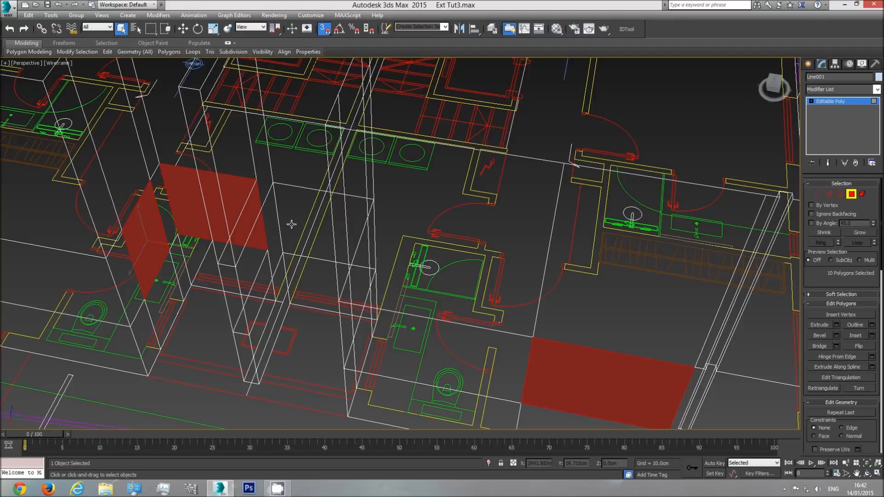
ctrl+click(343, 232)
click(866, 473)
drag(461, 257, 485, 184)
right_click(484, 185)
ctrl+click(510, 148)
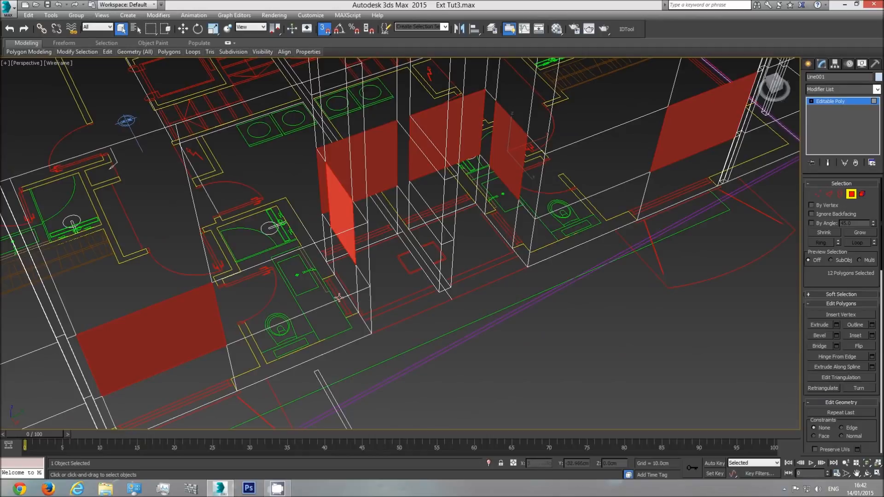
Add the six middle-band window polygons along the opposite long side wall to the selection.
middle_drag(450, 220, 247, 298)
click(868, 473)
drag(350, 208, 346, 294)
right_click(345, 294)
ctrl+click(287, 294)
ctrl+click(344, 266)
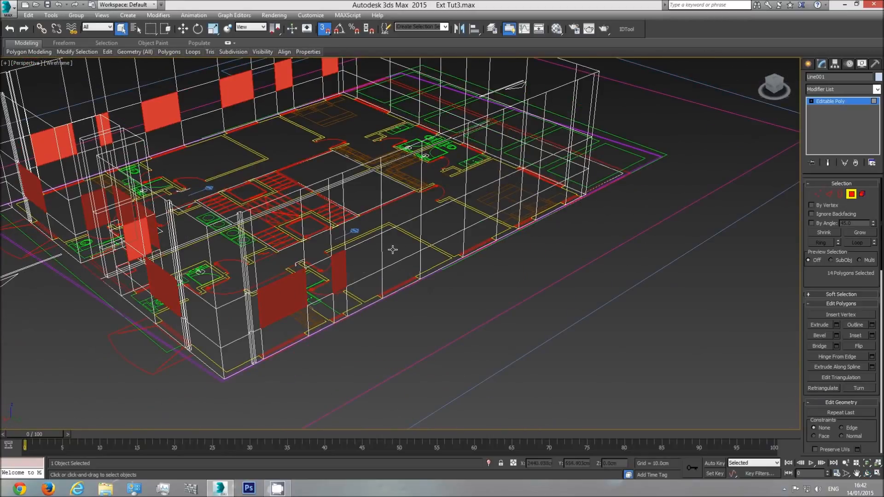
ctrl+click(398, 248)
ctrl+click(481, 209)
ctrl+click(529, 181)
ctrl+click(579, 164)
Add the terrace wall's openings: middle and lower polygons for the two outer doors, middle polygons only for the two small windows.
click(868, 474)
drag(405, 220, 403, 255)
key(Escape)
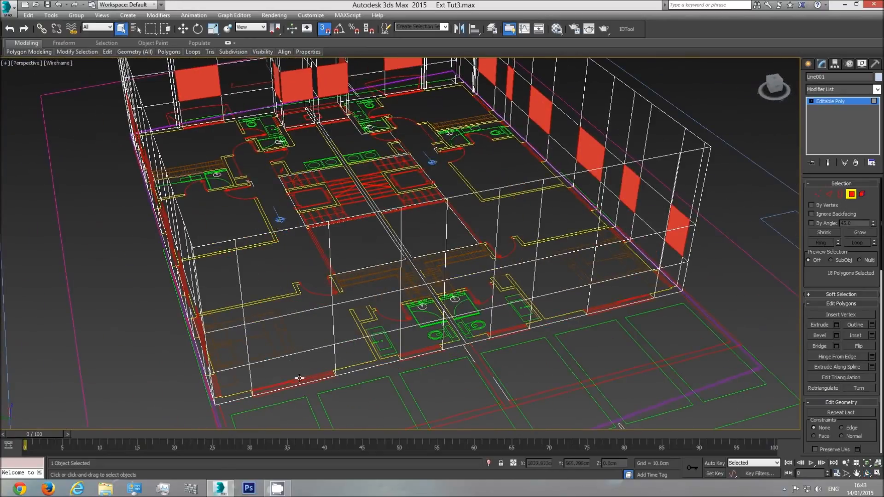
middle_drag(330, 403, 330, 305)
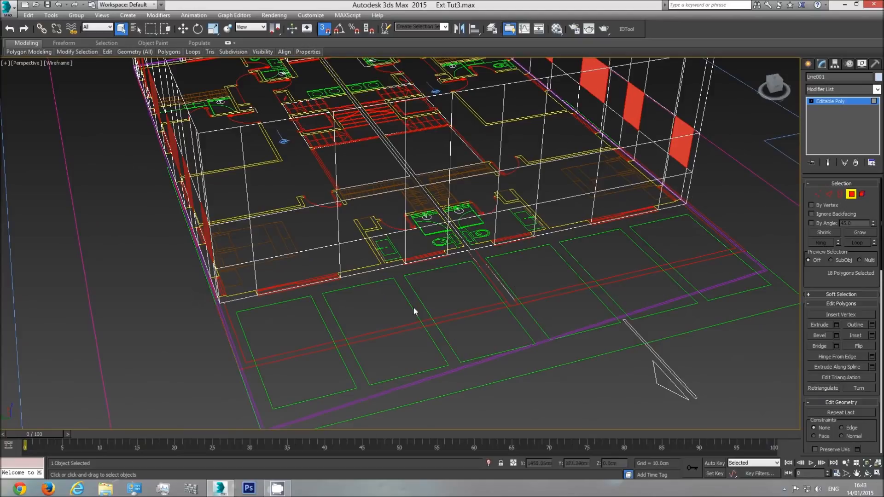
ctrl+click(307, 232)
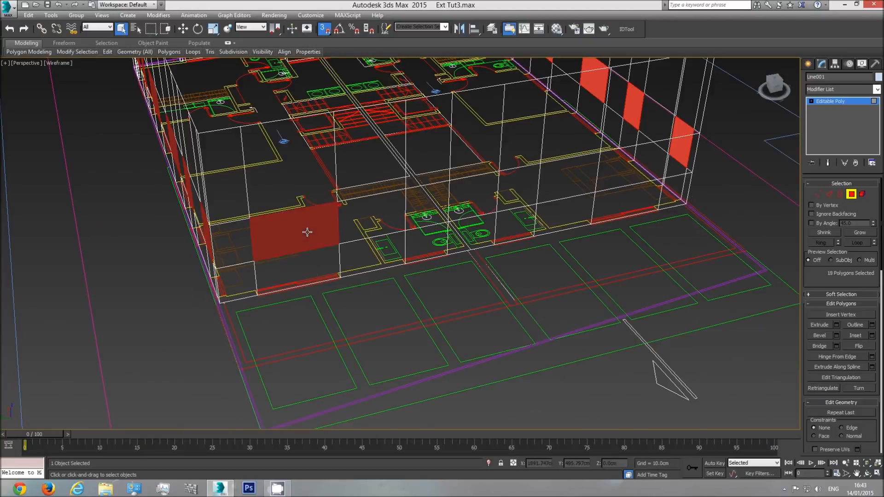
ctrl+click(308, 267)
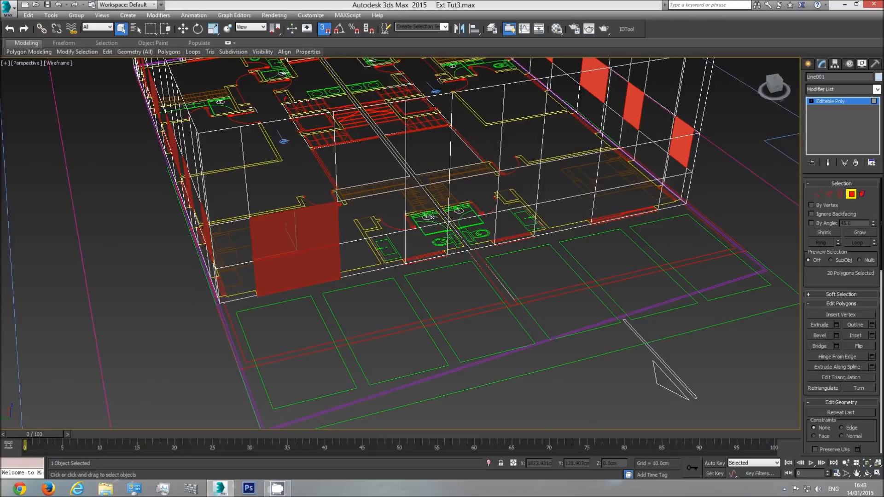
ctrl+click(438, 207)
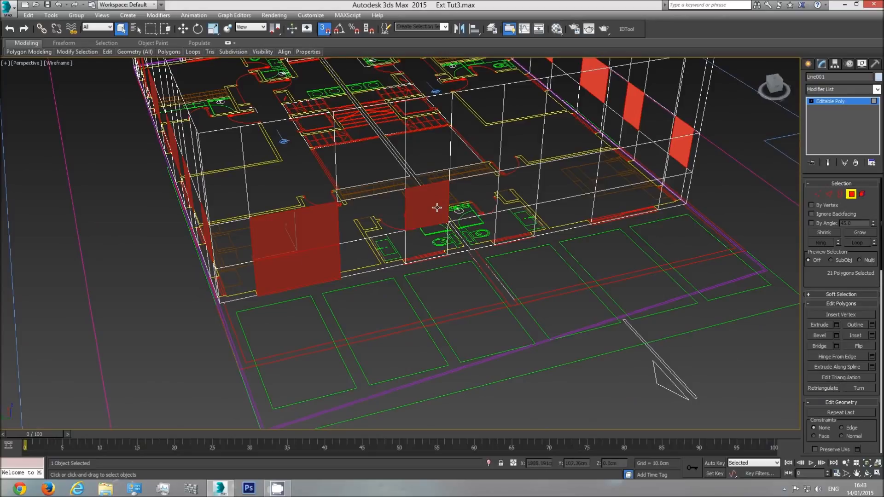
ctrl+click(515, 186)
middle_drag(590, 222, 637, 221)
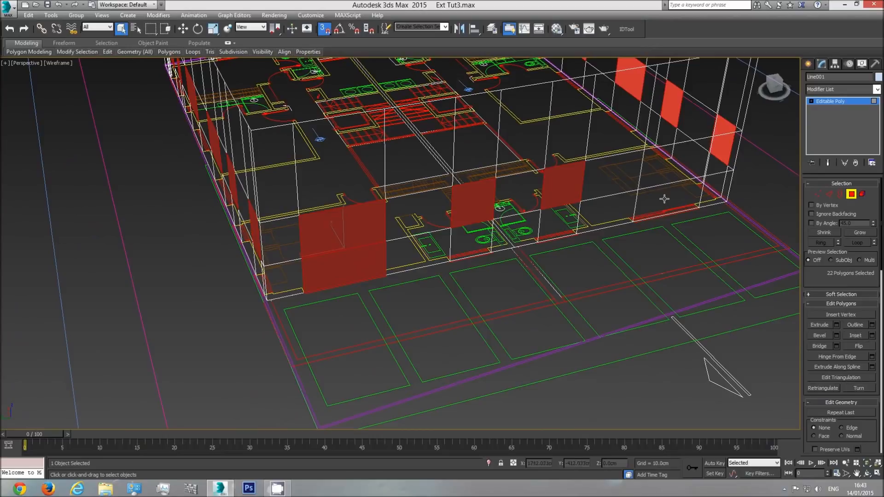
ctrl+click(671, 163)
ctrl+click(667, 198)
middle_drag(667, 197, 605, 256)
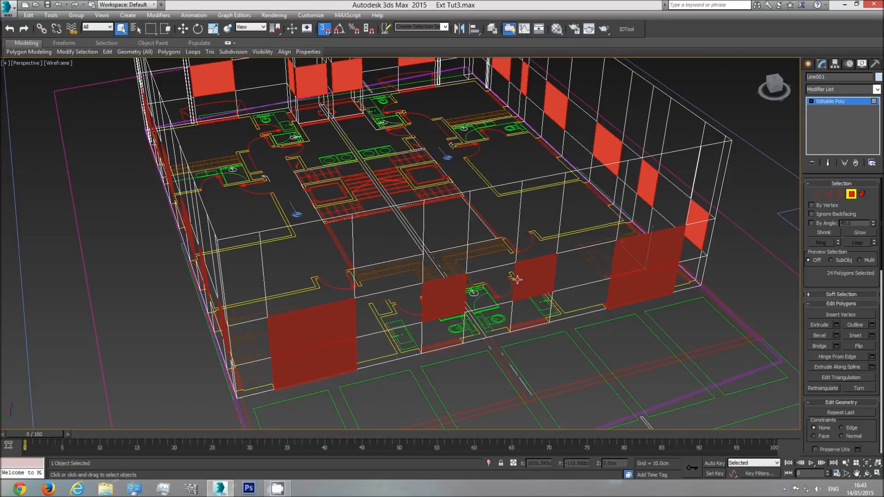
Examine the upper-floor doors and small windows on the terrace-side elevation drawing.
key(t)
scroll(460, 290, down, 10)
middle_drag(438, 294, 283, 322)
scroll(283, 322, down, 2)
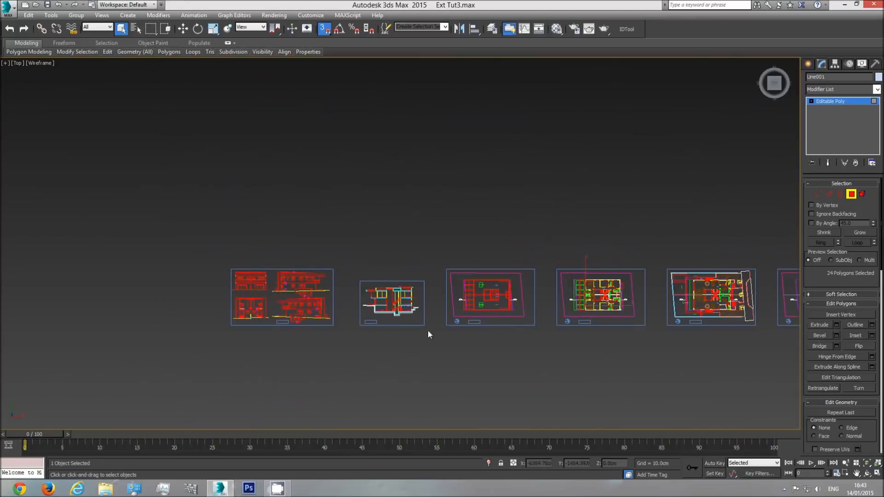
middle_drag(535, 319, 480, 321)
middle_drag(383, 309, 401, 305)
scroll(400, 303, up, 5)
scroll(361, 254, up, 2)
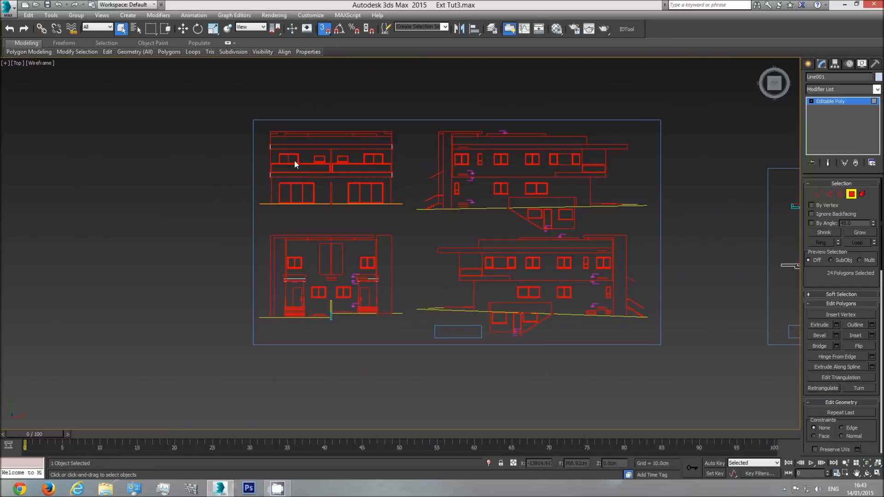
scroll(297, 162, up, 6)
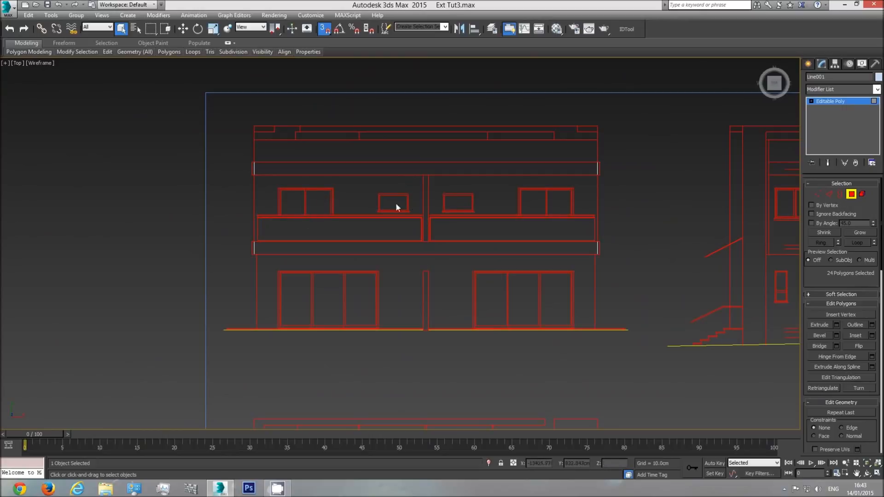
Review the selected window and door polygons around the walls in a shaded perspective view.
key(p)
scroll(429, 206, down, 6)
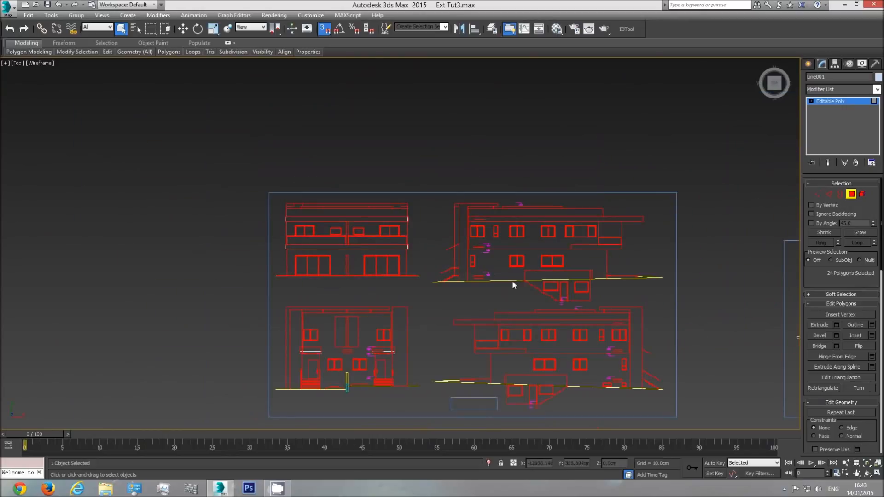
click(867, 473)
mouse_move(441, 283)
mouse_down()
mouse_move(468, 261)
mouse_move(477, 260)
mouse_move(487, 283)
mouse_move(491, 224)
mouse_move(364, 290)
mouse_move(307, 300)
mouse_up()
scroll(487, 283, up, 5)
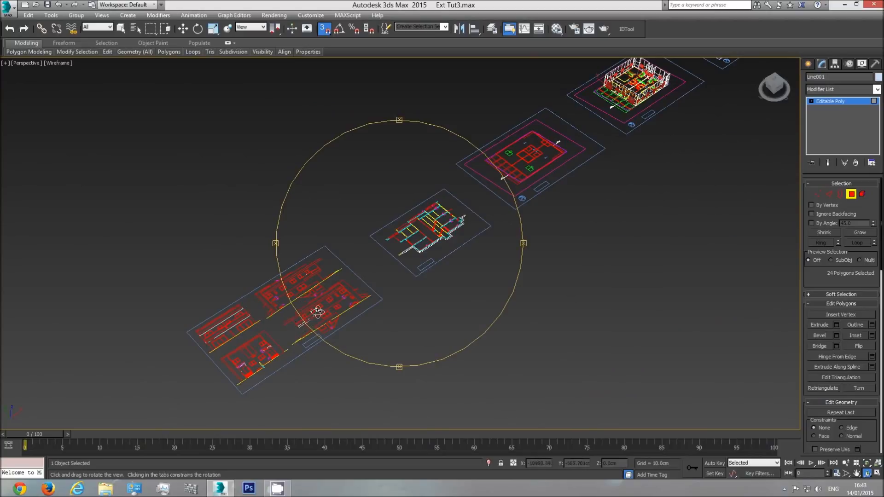
scroll(485, 202, up, 6)
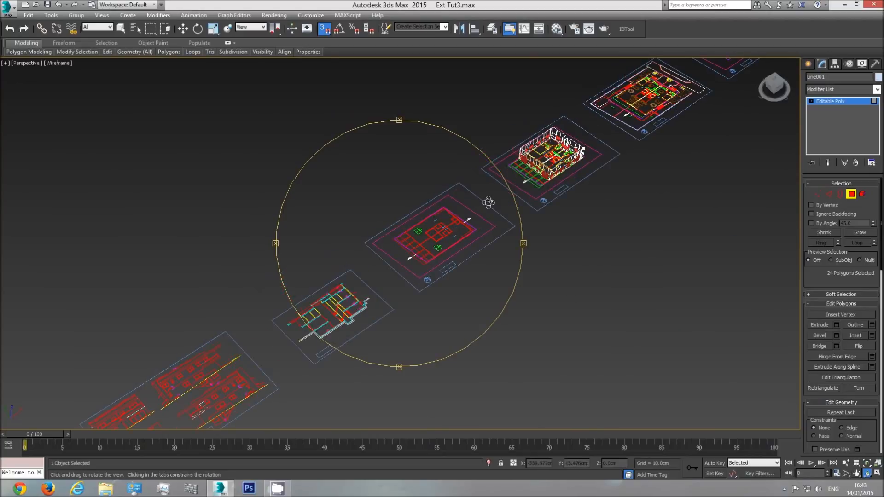
scroll(442, 258, up, 5)
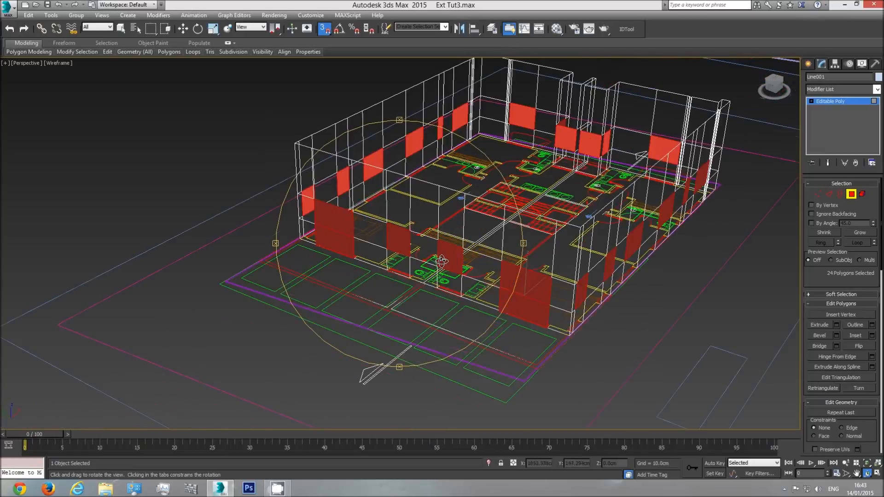
key(F3)
mouse_move(400, 267)
mouse_down()
mouse_move(458, 266)
mouse_move(435, 272)
mouse_up()
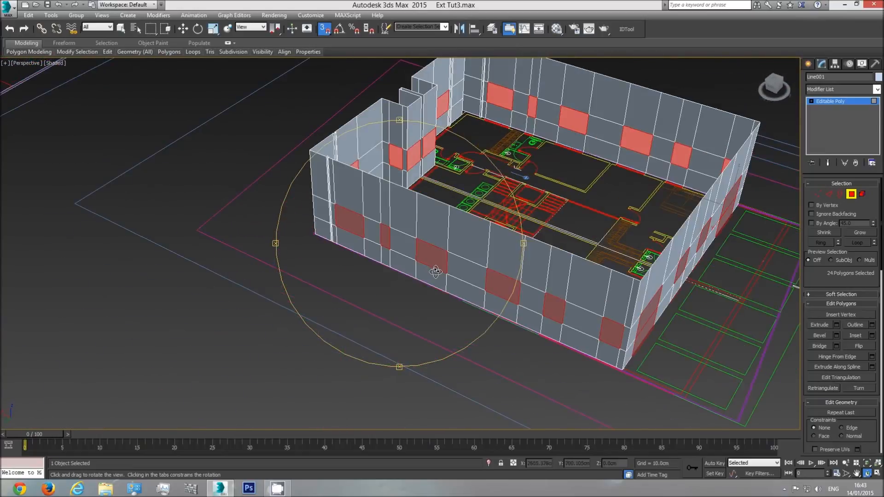
Extrude the selected window and door polygons by 22 cm, checking the depth against the plan's wall thickness.
key(t)
scroll(424, 300, up, 4)
scroll(471, 298, up, 6)
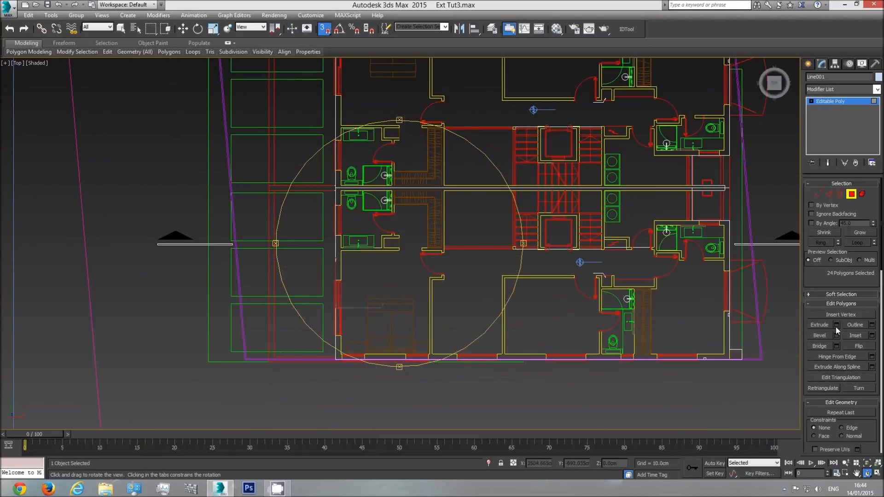
click(837, 326)
drag(406, 265, 409, 262)
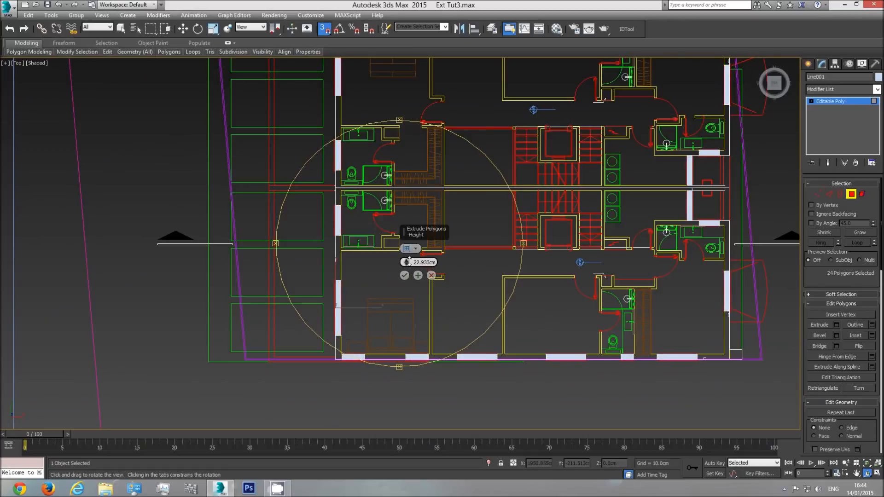
click(425, 262)
text(22)
key(Return)
middle_drag(371, 357, 366, 317)
scroll(364, 322, up, 4)
scroll(350, 301, up, 6)
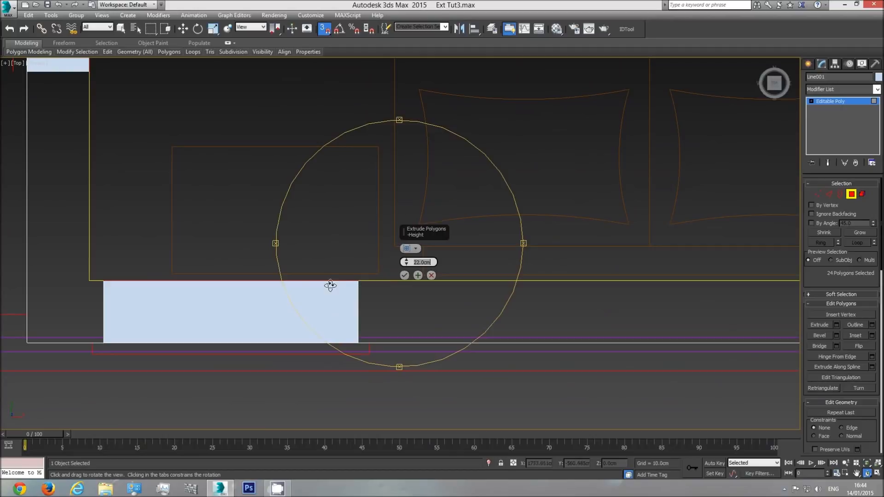
scroll(396, 311, down, 4)
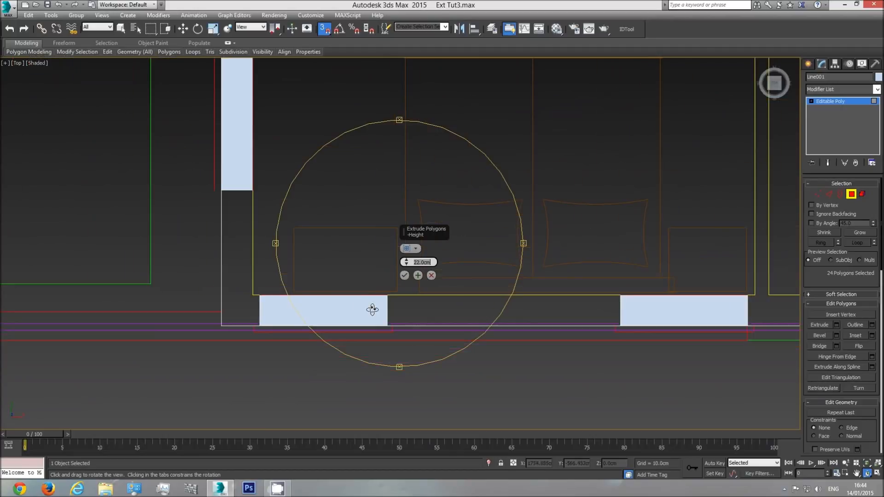
click(405, 276)
Delete the extruded polygons to cut open the windows and doors, and leave polygon editing.
key(p)
drag(409, 308, 387, 290)
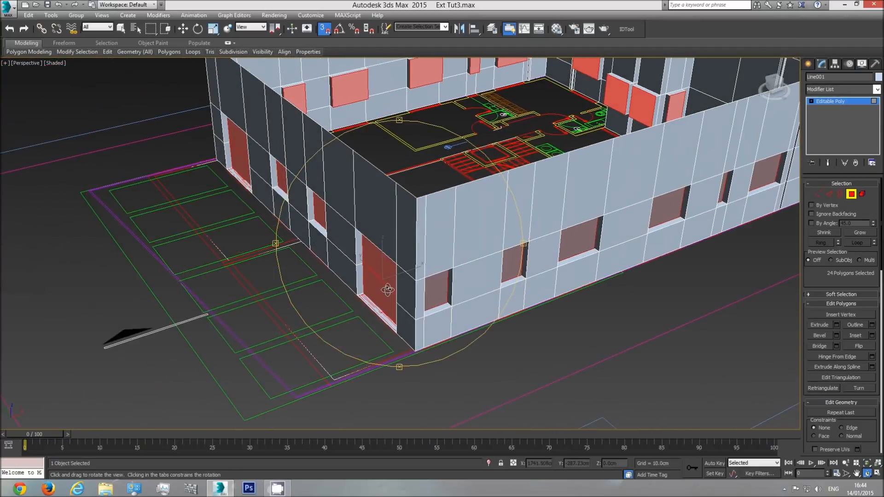
key(Delete)
scroll(403, 259, down, 5)
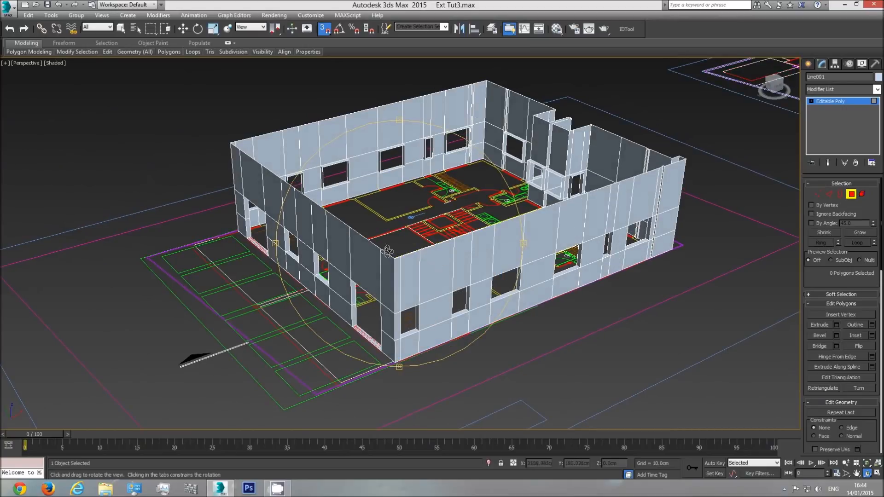
drag(388, 252, 353, 261)
click(851, 194)
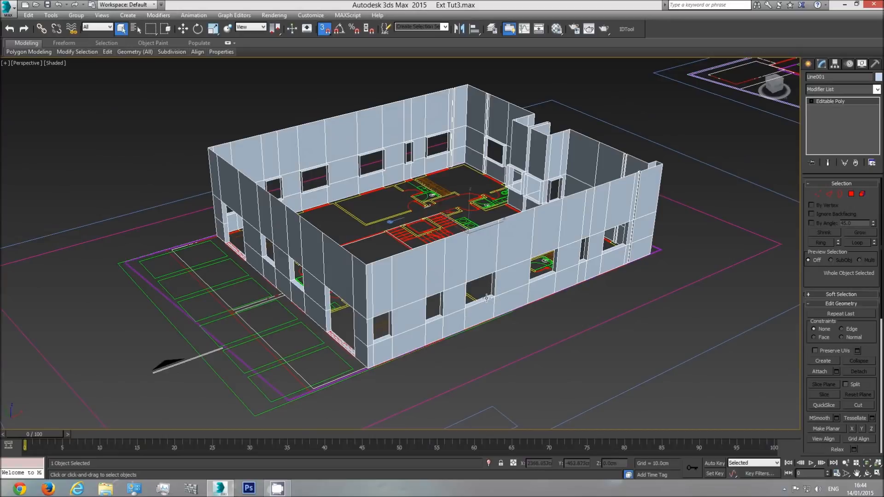
Measure the height from the floor-level mark to the upper-floor window on the entrance elevation with a temporary box.
key(t)
scroll(549, 305, down, 6)
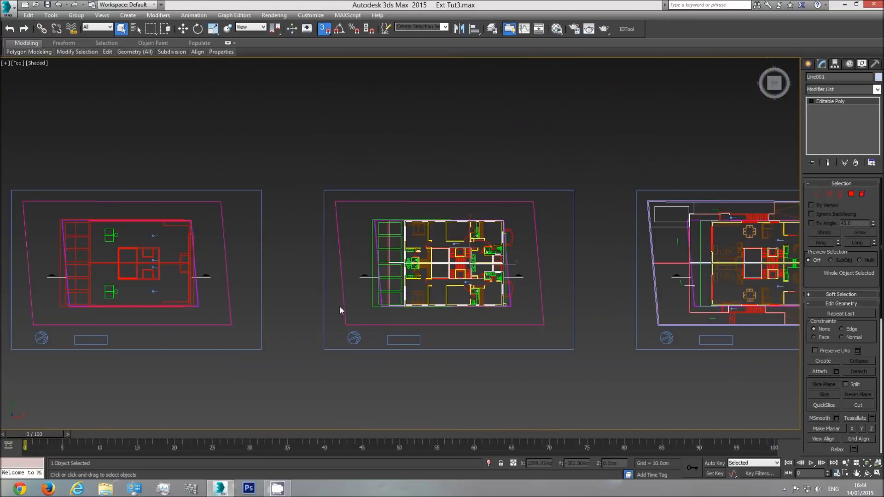
scroll(256, 307, up, 8)
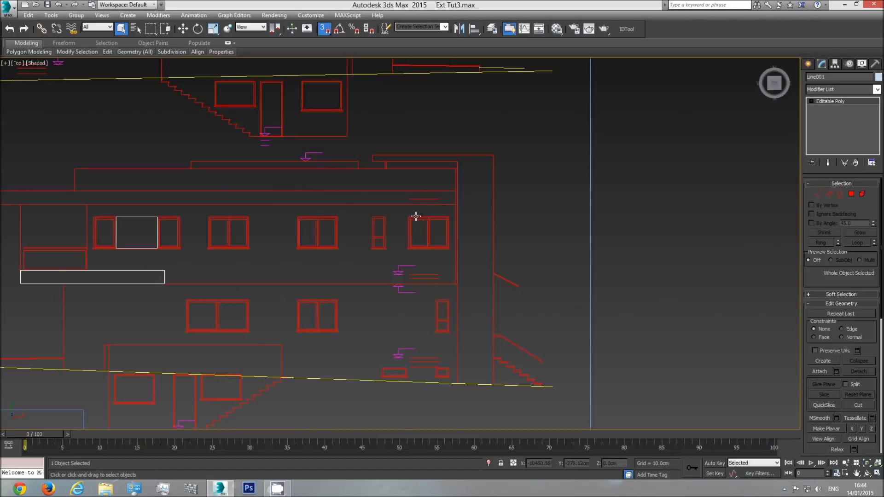
scroll(367, 234, down, 5)
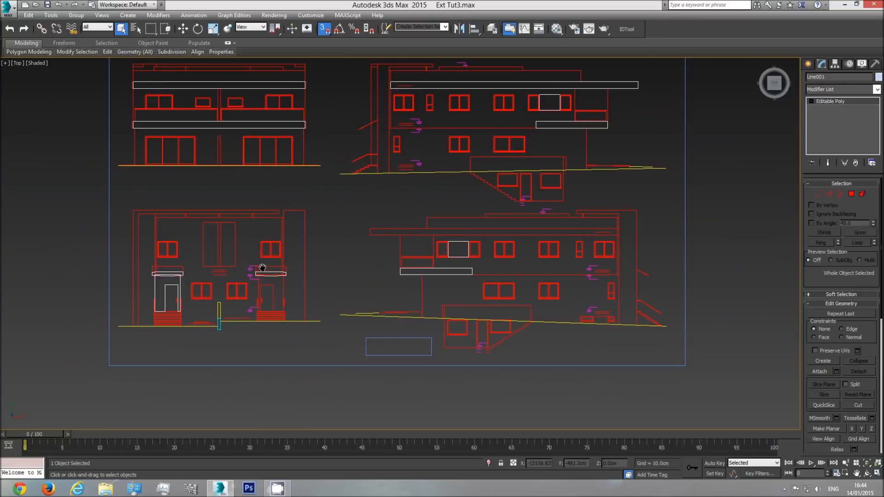
scroll(263, 267, up, 4)
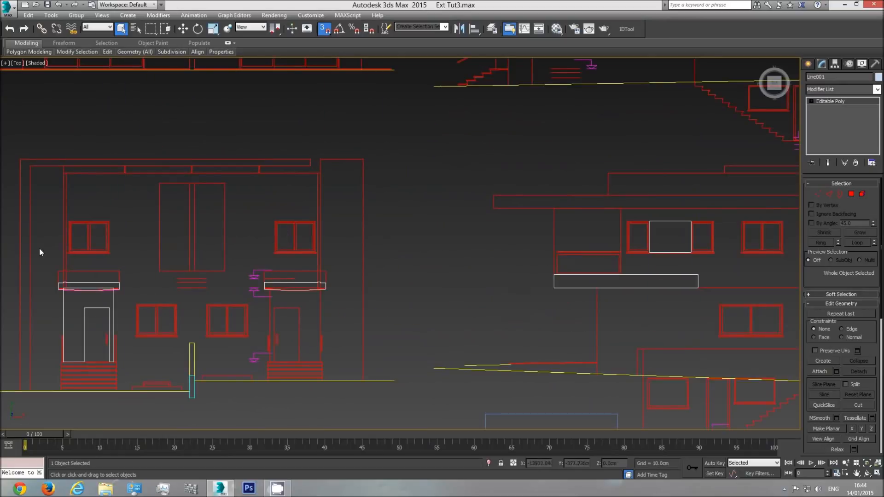
click(809, 64)
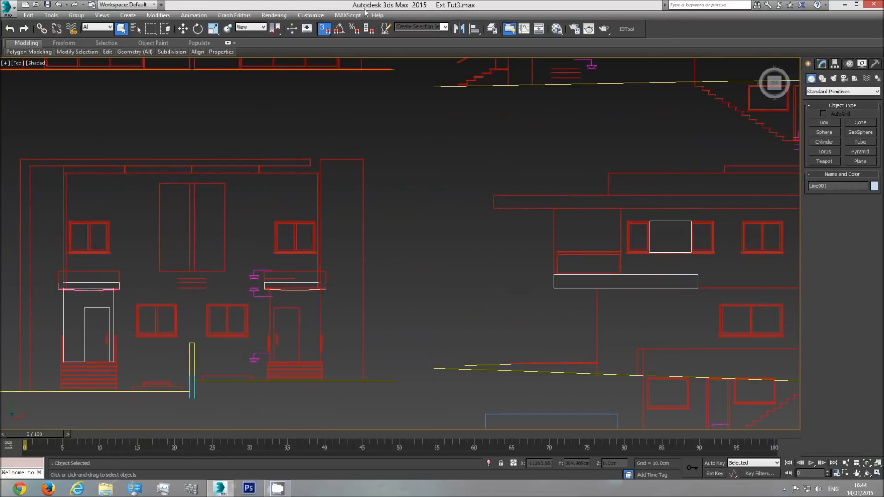
click(824, 123)
scroll(267, 279, up, 5)
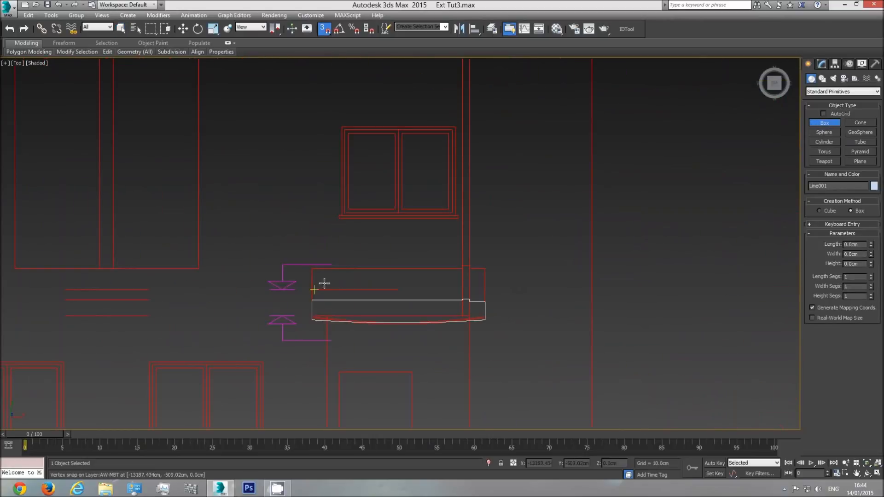
drag(321, 287, 331, 184)
right_click(331, 184)
middle_drag(332, 184, 436, 250)
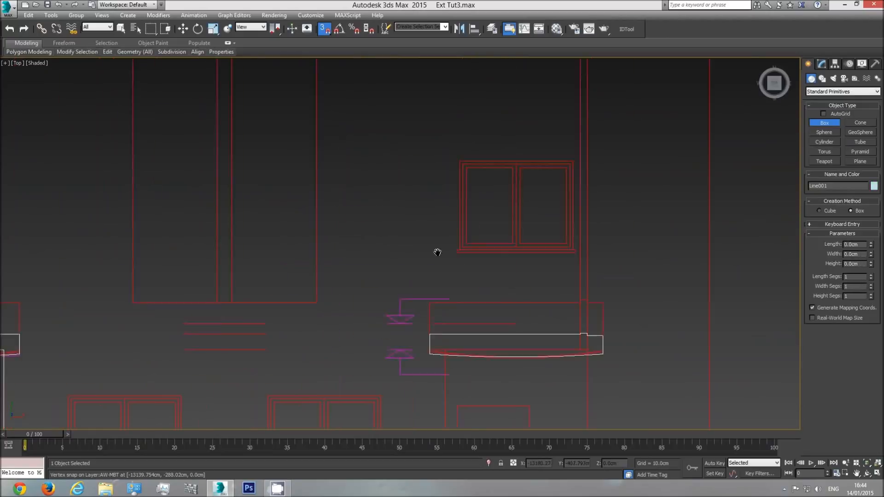
Examine the upper-floor windows across the entrance, terrace-side and side elevation drawings.
scroll(436, 251, down, 4)
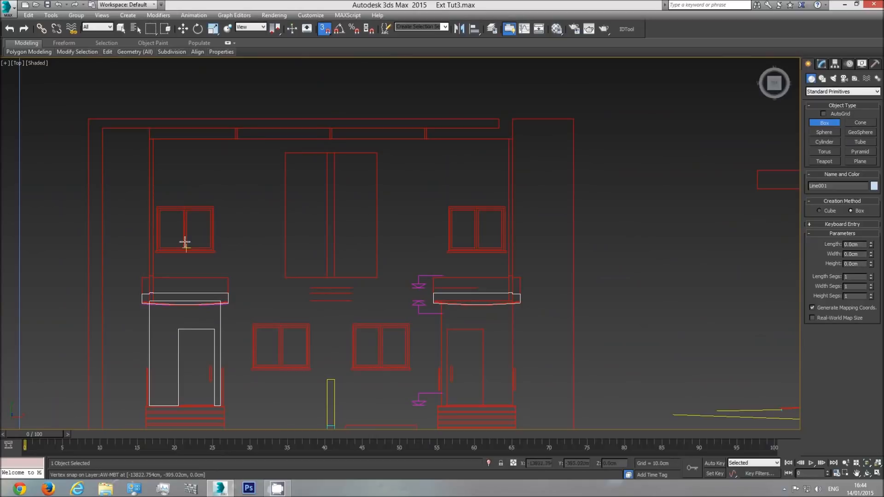
scroll(501, 226, down, 2)
middle_drag(429, 223, 481, 267)
scroll(482, 267, down, 2)
scroll(450, 290, down, 2)
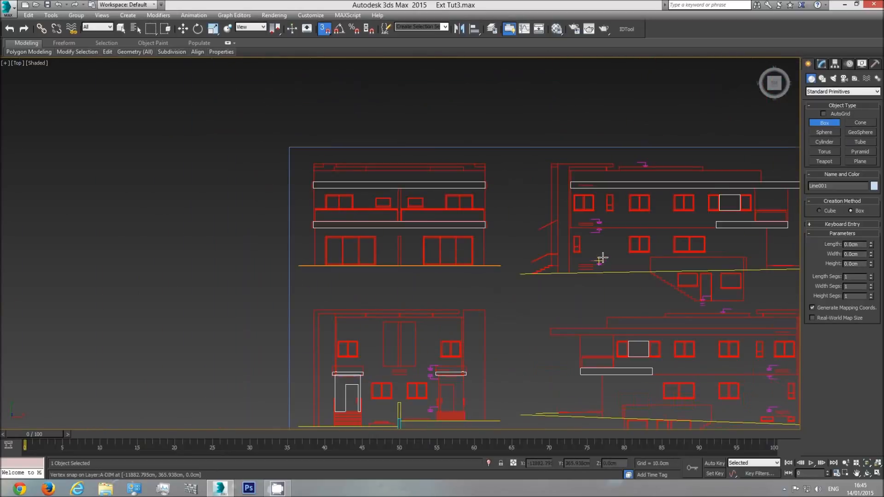
middle_drag(602, 257, 400, 300)
middle_drag(472, 288, 430, 231)
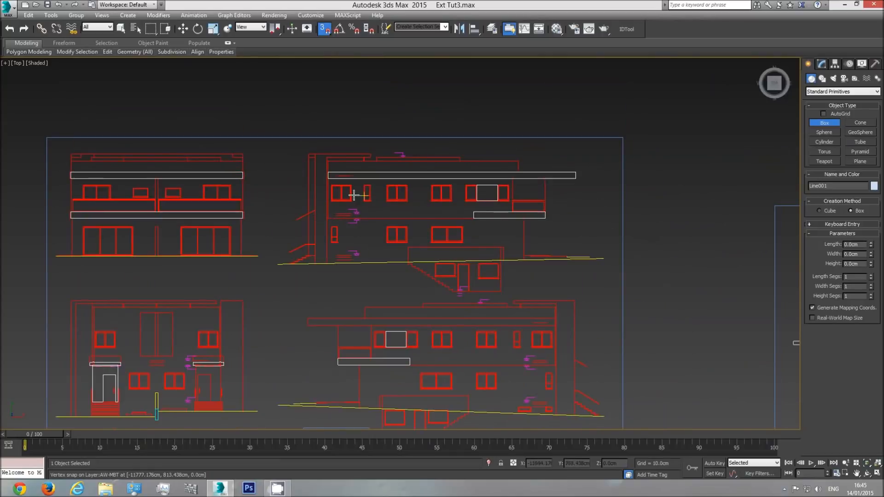
middle_drag(384, 203, 374, 177)
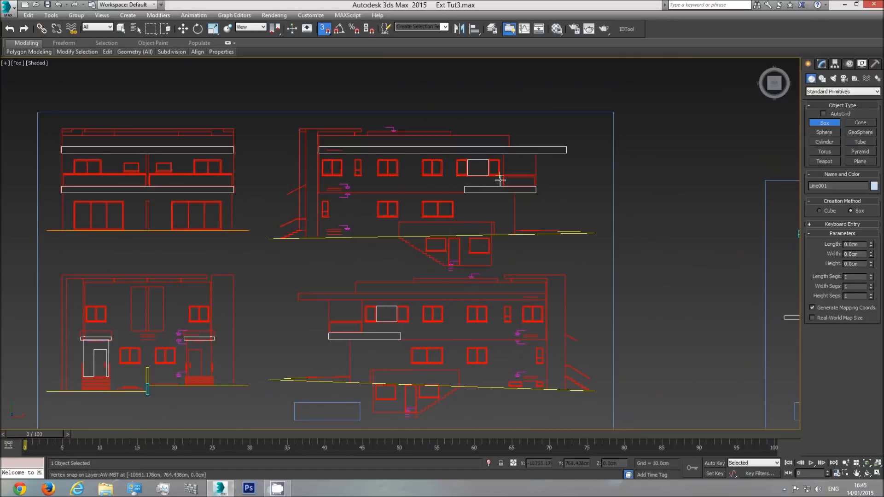
Measure the upper-floor window sill and head heights above floor level on the side elevation with a temporary box.
scroll(468, 170, up, 6)
middle_drag(474, 181, 647, 229)
scroll(649, 230, down, 1)
scroll(400, 244, up, 1)
drag(397, 243, 449, 188)
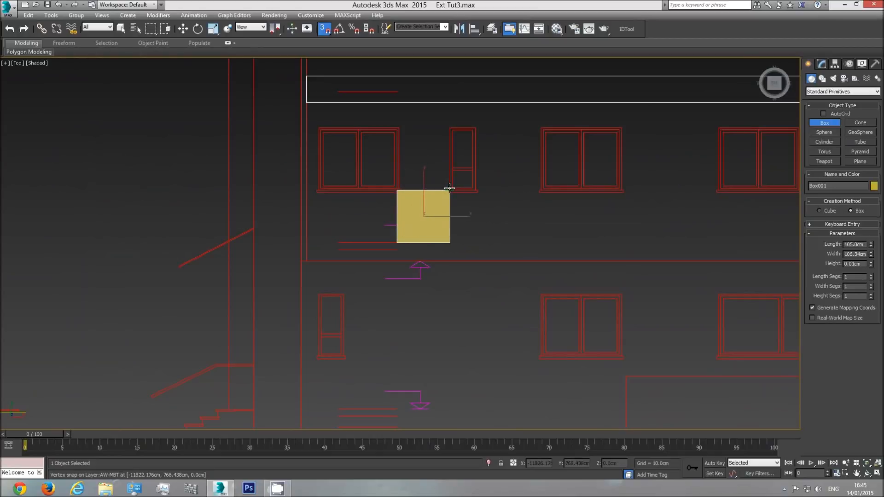
drag(449, 188, 447, 124)
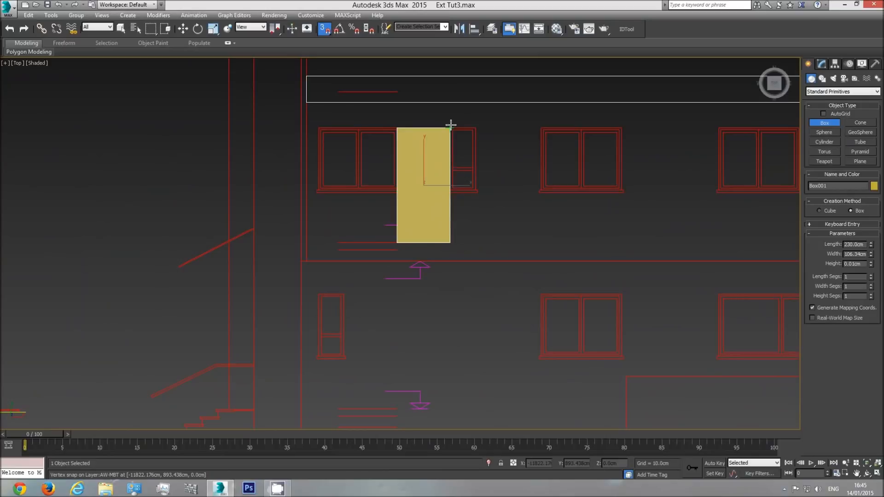
right_click(451, 125)
Measure the head height of the large upper-floor opening on the terrace-side elevation with a temporary snapped box.
middle_drag(452, 159, 343, 185)
scroll(321, 190, down, 2)
middle_drag(268, 186, 593, 196)
scroll(593, 196, down, 1)
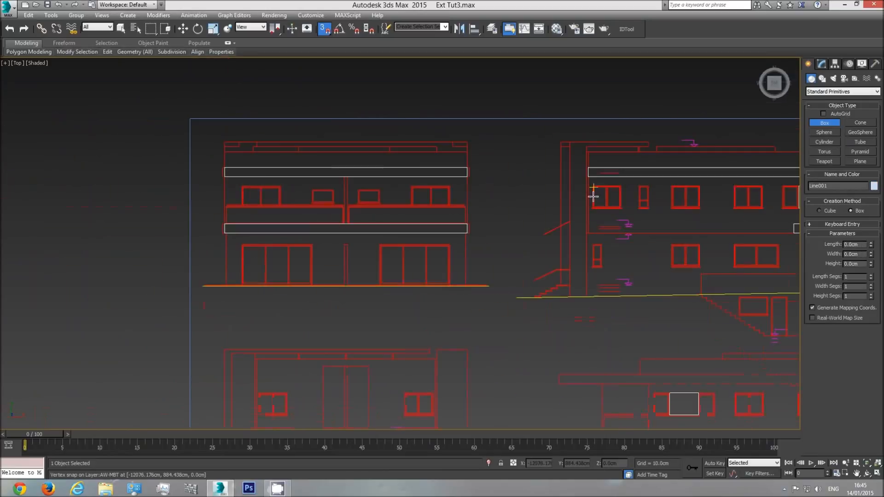
scroll(310, 221, down, 1)
middle_drag(309, 221, 395, 203)
scroll(305, 206, up, 2)
scroll(512, 193, up, 3)
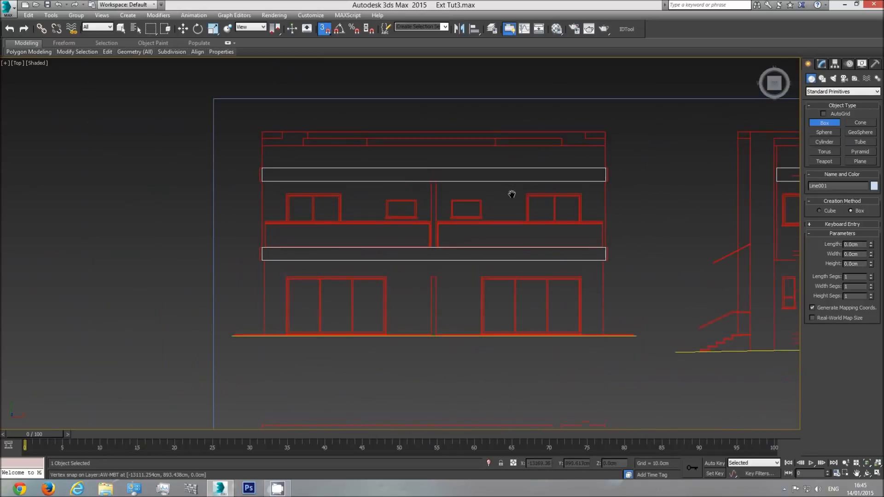
middle_drag(531, 234, 454, 255)
scroll(506, 255, down, 3)
middle_drag(562, 255, 499, 256)
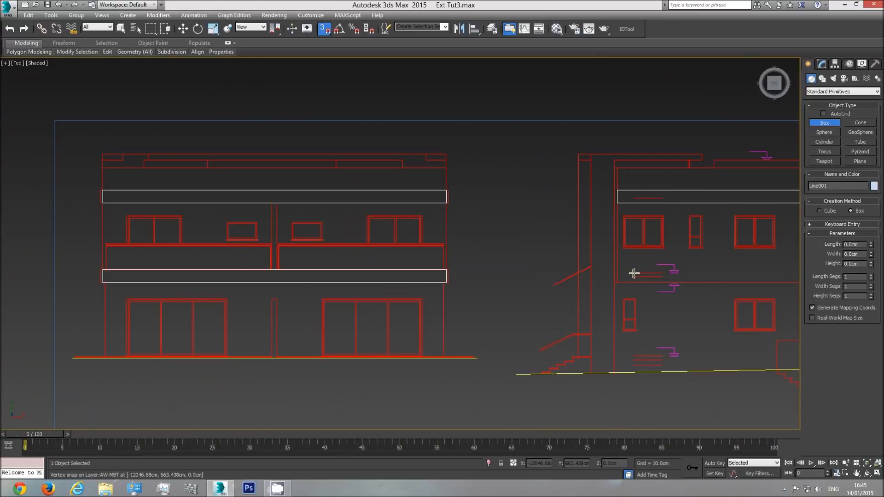
drag(635, 274, 427, 216)
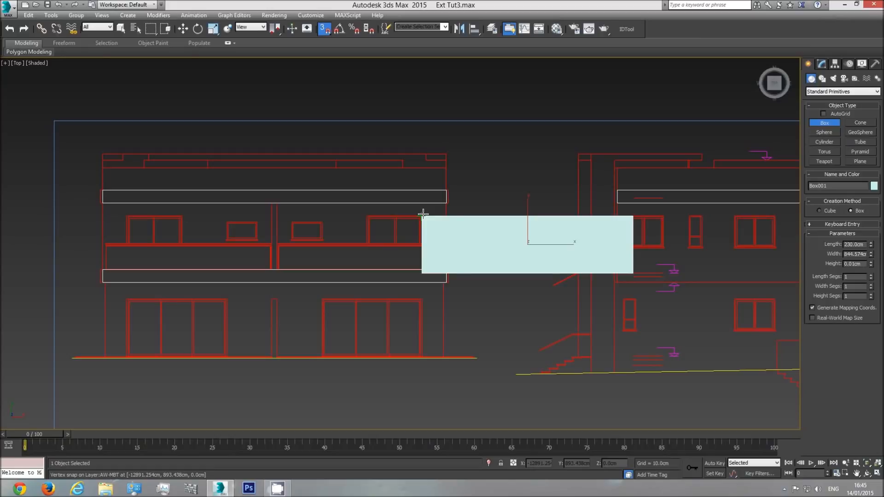
right_click(423, 214)
Measure the small terrace-side windows' sill and head heights above floor level with temporary boxes, and delete the leftover box.
drag(633, 273, 323, 218)
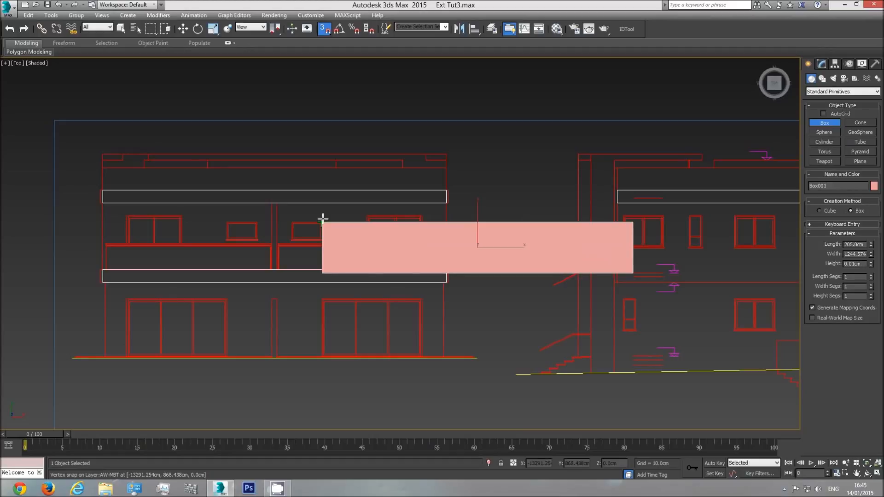
drag(323, 218, 326, 236)
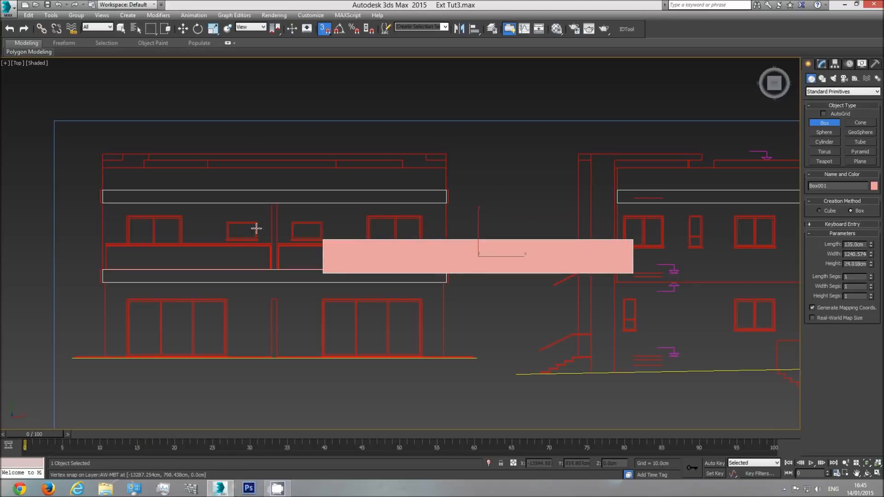
click(311, 228)
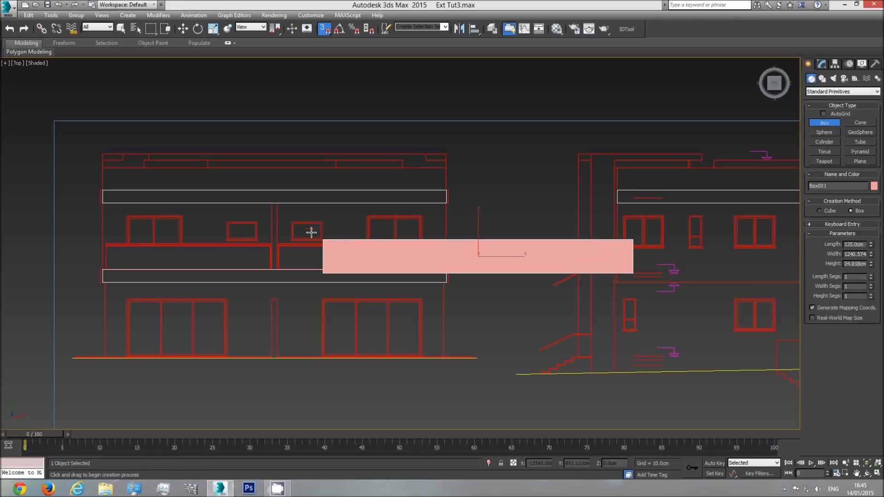
click(325, 223)
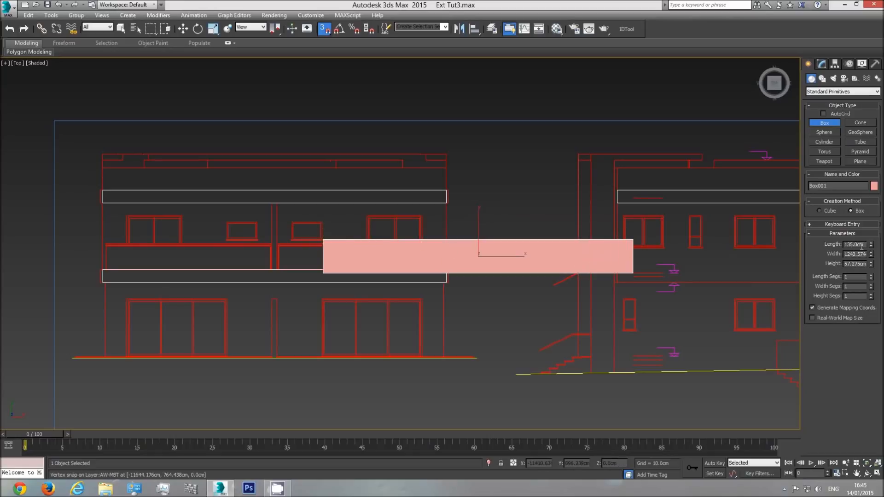
drag(663, 273, 326, 222)
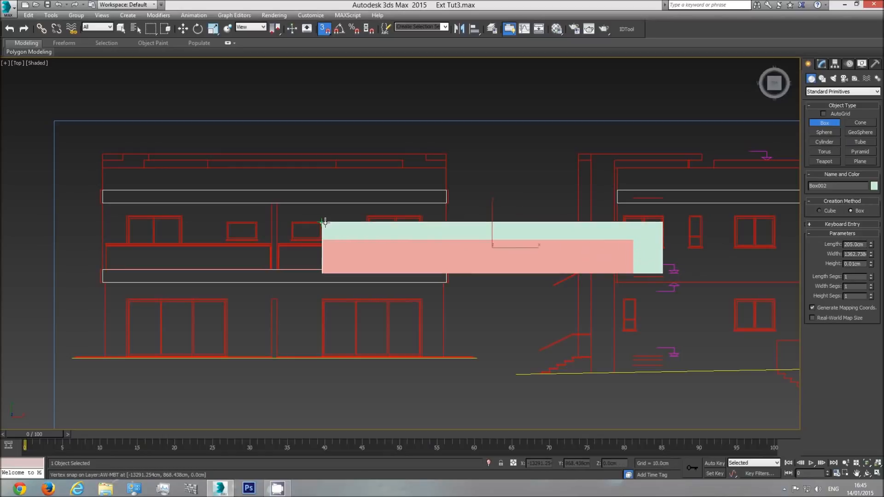
right_click(345, 223)
right_click(456, 248)
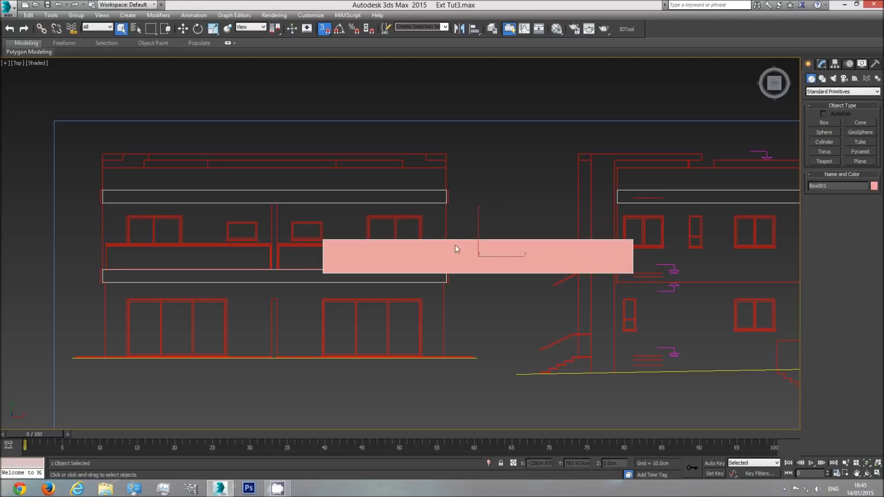
key(Delete)
Draw a reference box about 90 cm wide beside the walls in the front view and set its length to 135 cm.
key(f)
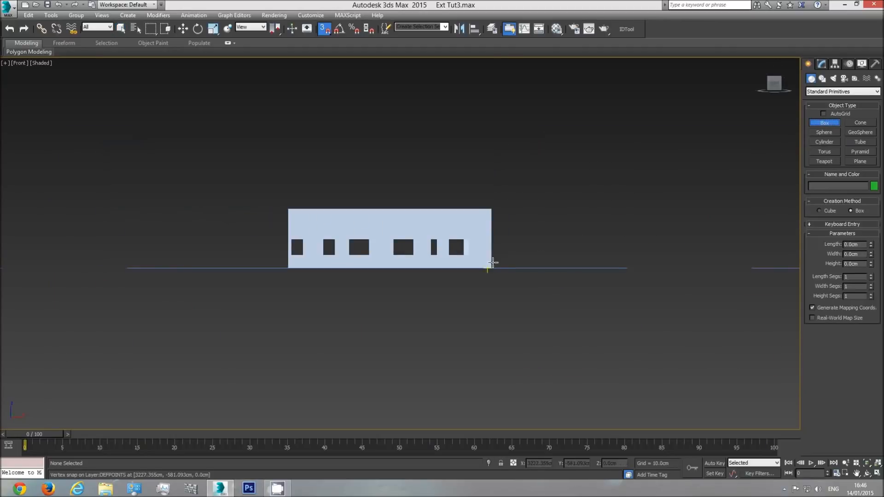
drag(498, 268, 510, 240)
click(534, 214)
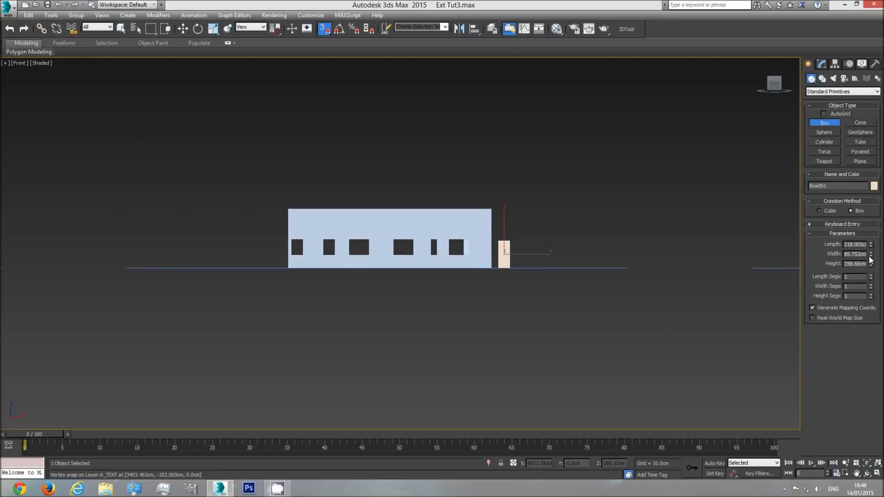
click(856, 246)
text(135)
key(Return)
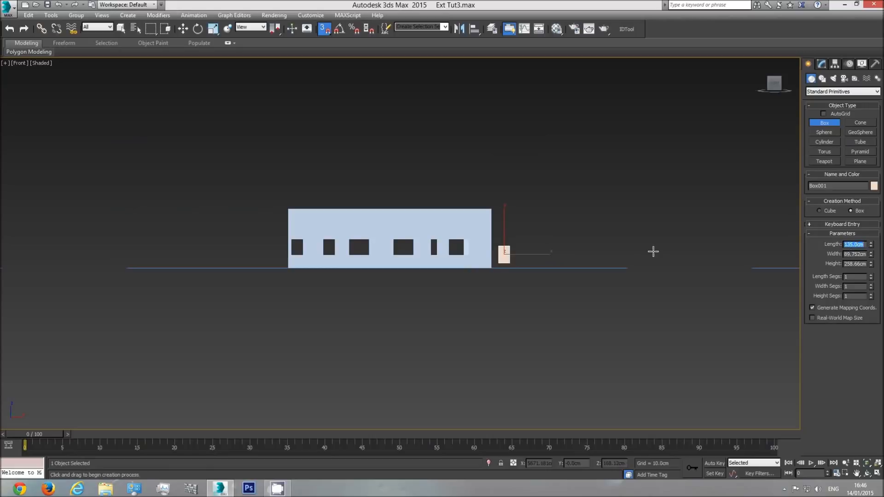
Copy the reference box further along from the walls and set the copy's length to 205 cm.
click(179, 29)
shift+drag(529, 253, 570, 254)
click(455, 283)
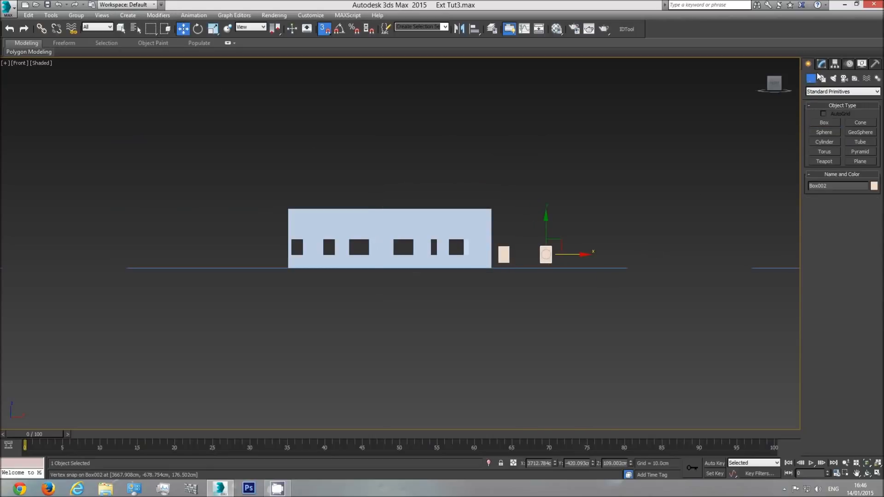
click(822, 65)
click(856, 195)
text(205)
key(Return)
Move both reference boxes vertically so their bases snap to the bottom of the walls.
scroll(522, 241, up, 5)
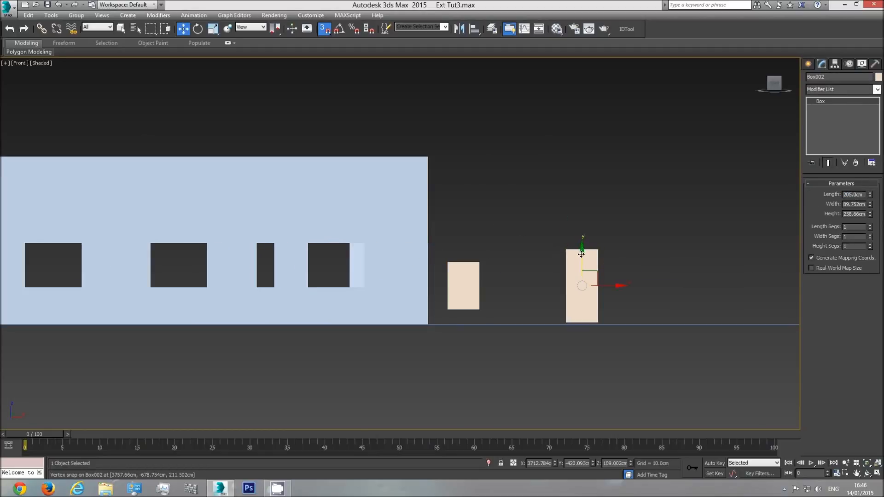
drag(565, 321, 429, 324)
click(470, 282)
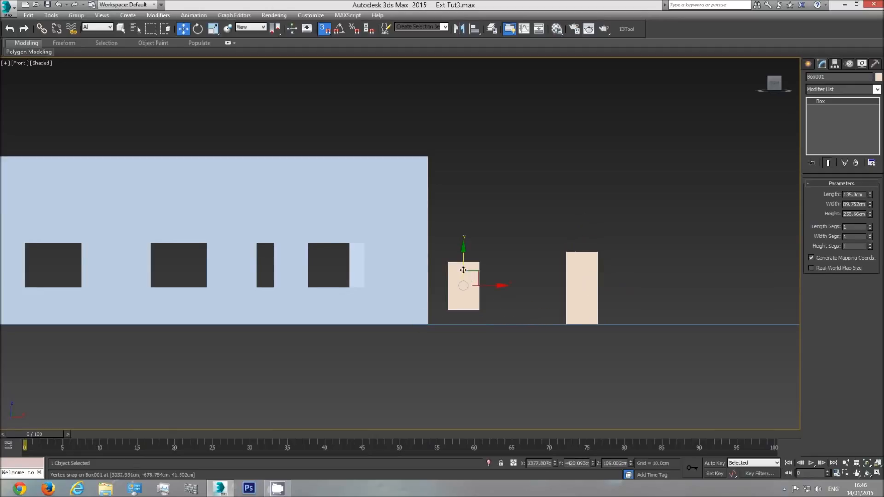
drag(449, 310, 429, 324)
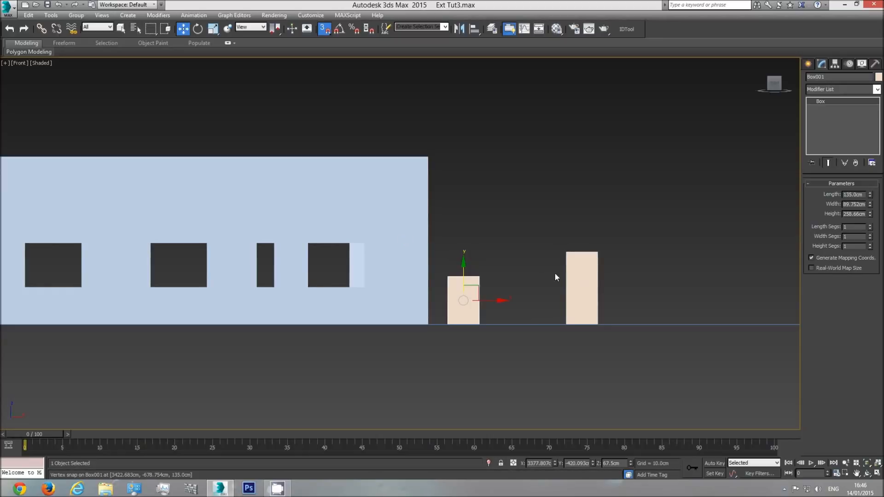
Move both reference boxes together to the terrace side of the walls and show them in perspective with edged faces.
ctrl+click(591, 283)
scroll(587, 295, down, 3)
drag(592, 309, 322, 295)
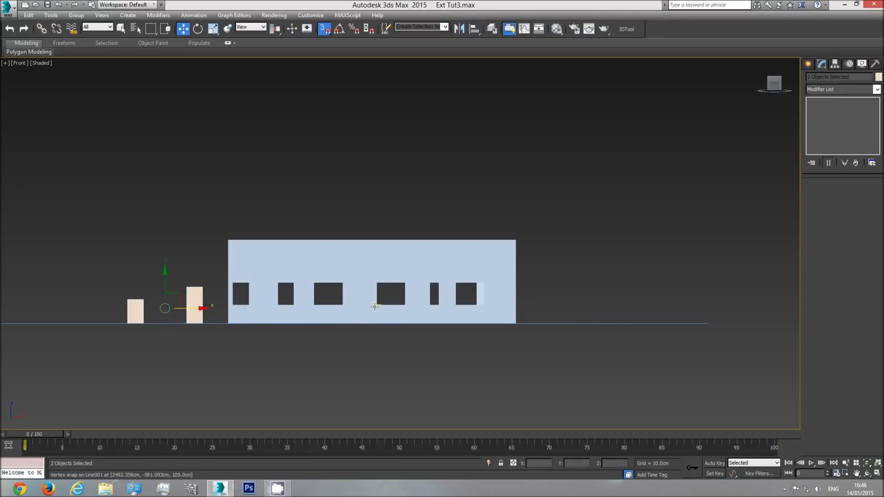
key(p)
click(867, 473)
mouse_move(451, 309)
mouse_down()
mouse_move(359, 307)
mouse_move(318, 284)
mouse_up()
key(F4)
scroll(331, 297, up, 4)
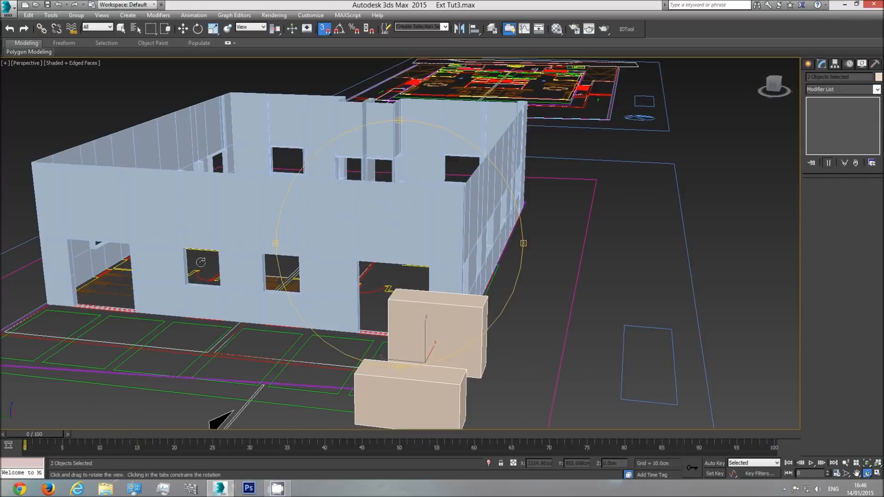
Raise the sill polygons of the two small terrace-side windows to the top of the 135 cm reference box.
right_click(335, 313)
click(335, 312)
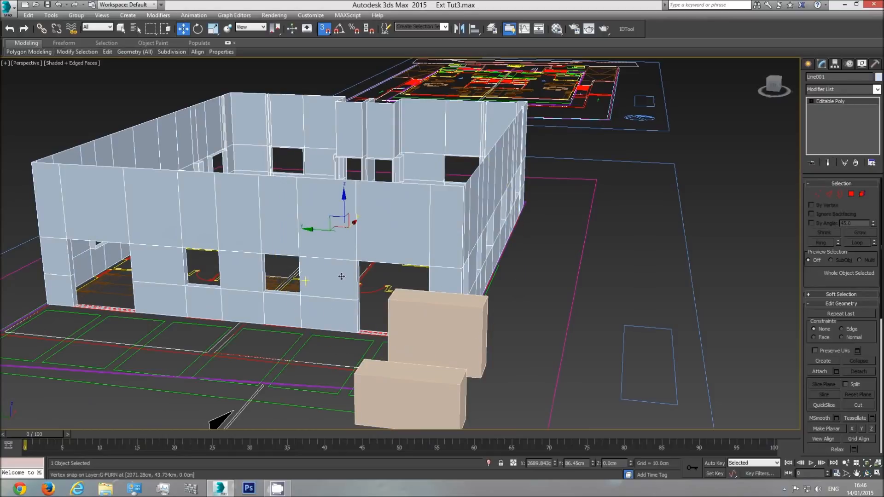
click(851, 194)
click(248, 298)
ctrl+click(209, 286)
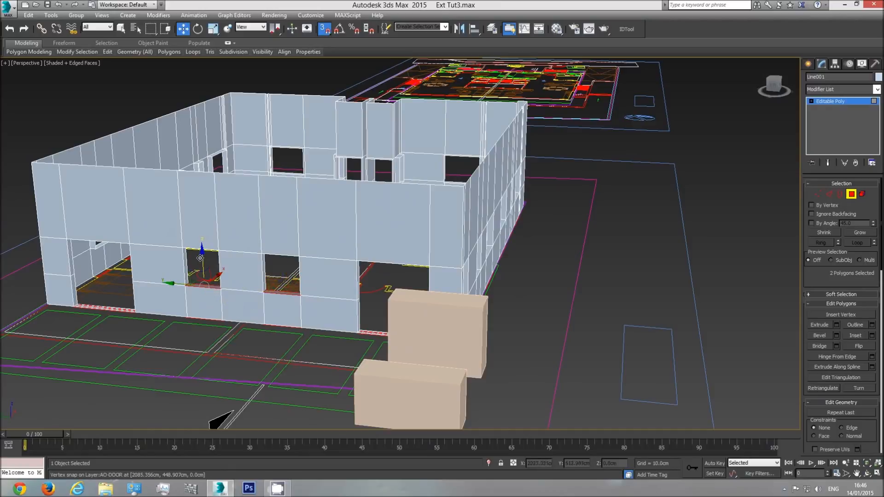
drag(204, 261, 365, 358)
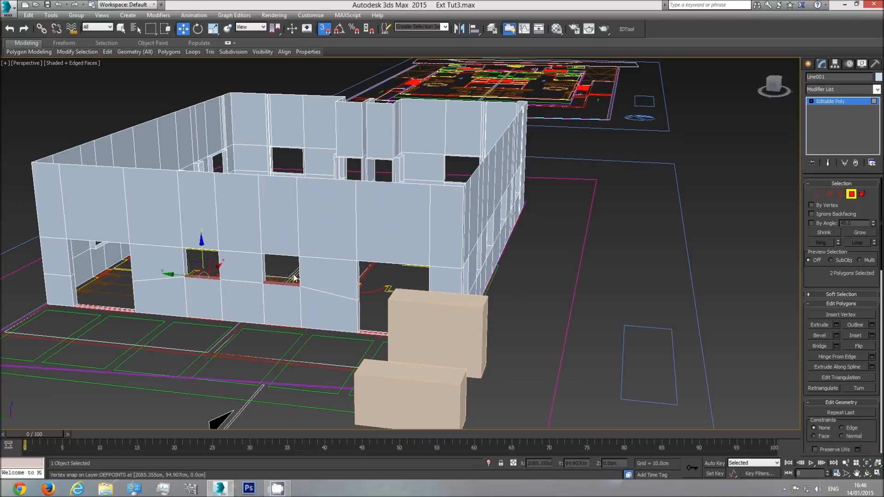
Lower the head polygons of the two small terrace-side windows to the top of the 205 cm reference box.
key(F3)
middle_drag(286, 261, 285, 272)
scroll(286, 275, up, 4)
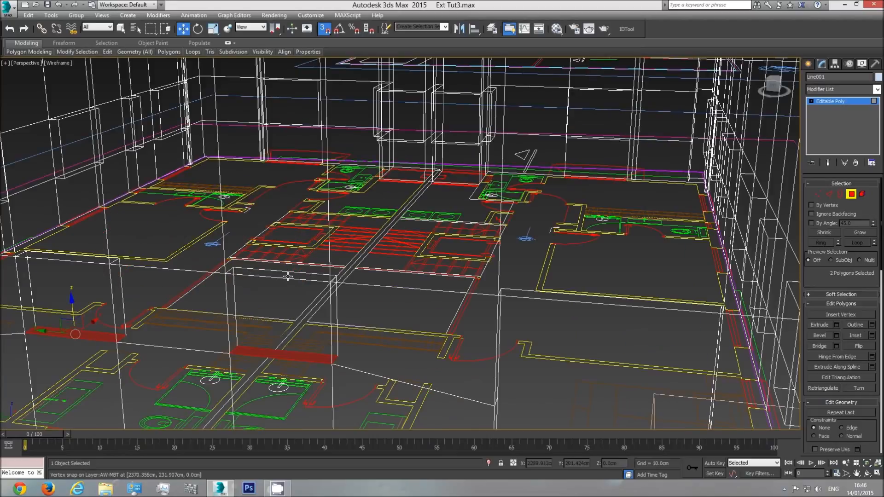
key(F3)
click(868, 472)
drag(419, 322, 345, 267)
key(w)
click(344, 266)
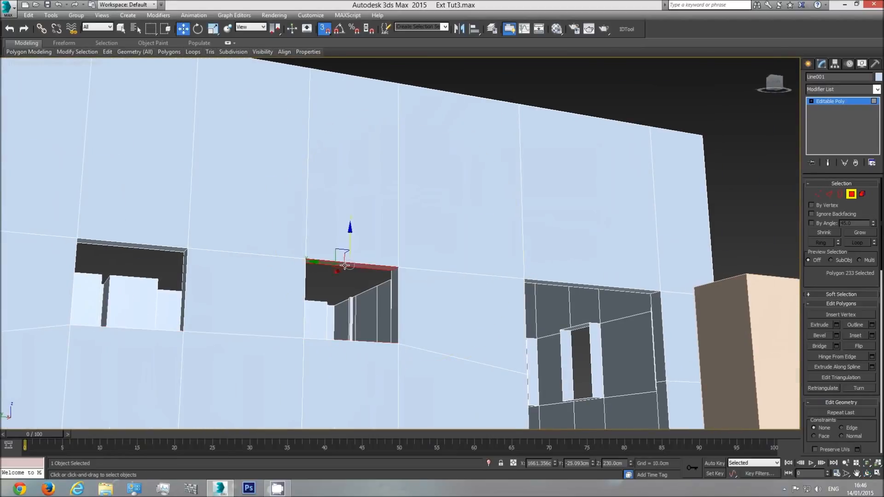
ctrl+click(145, 247)
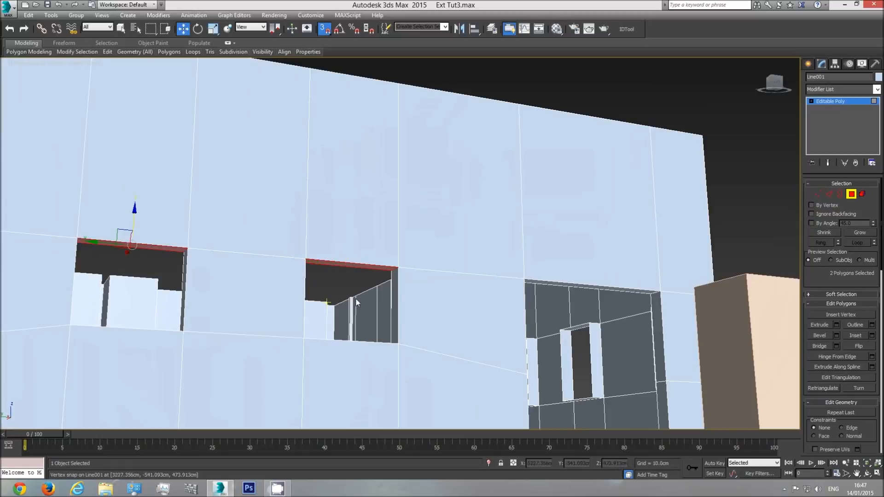
alt+middle_drag(138, 249, 212, 253)
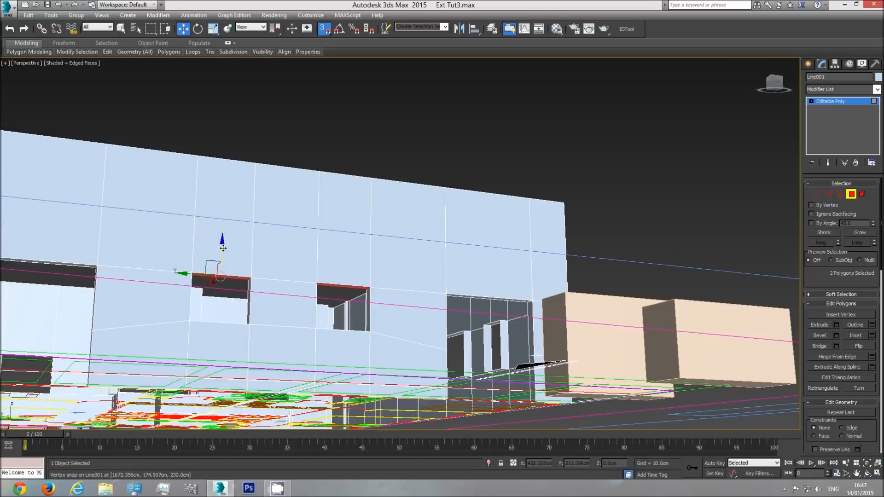
drag(222, 250, 564, 292)
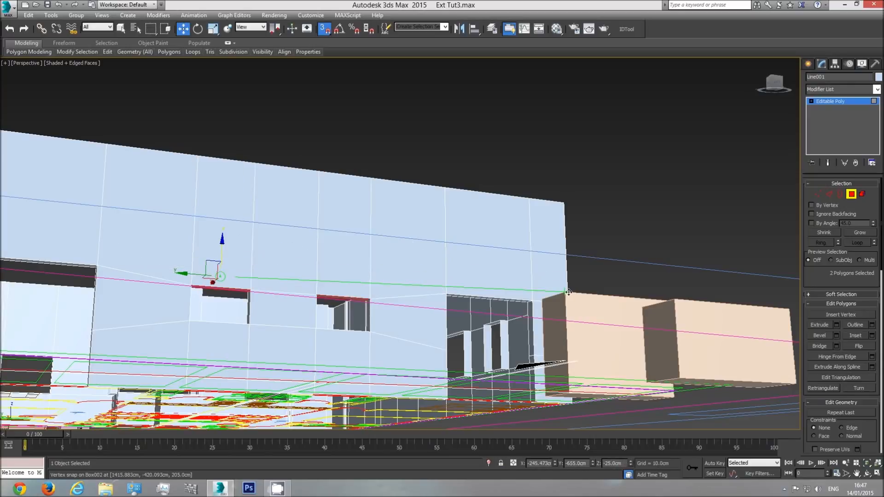
drag(567, 292, 569, 295)
Leave polygon editing on the walls and delete both reference boxes.
click(867, 474)
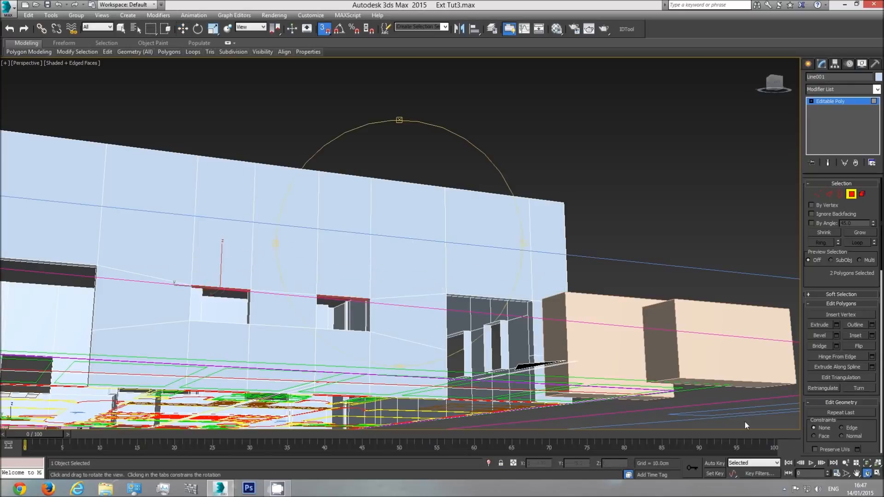
drag(483, 327, 413, 302)
right_click(463, 312)
click(852, 194)
click(468, 309)
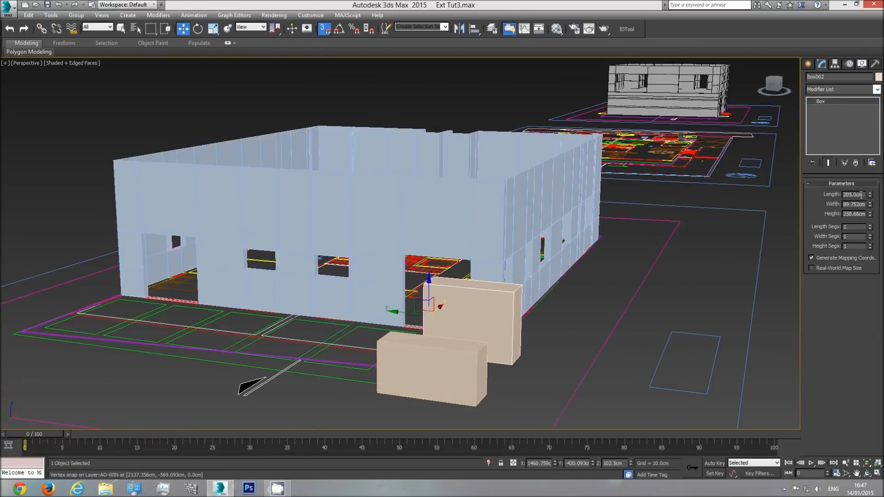
click(444, 345)
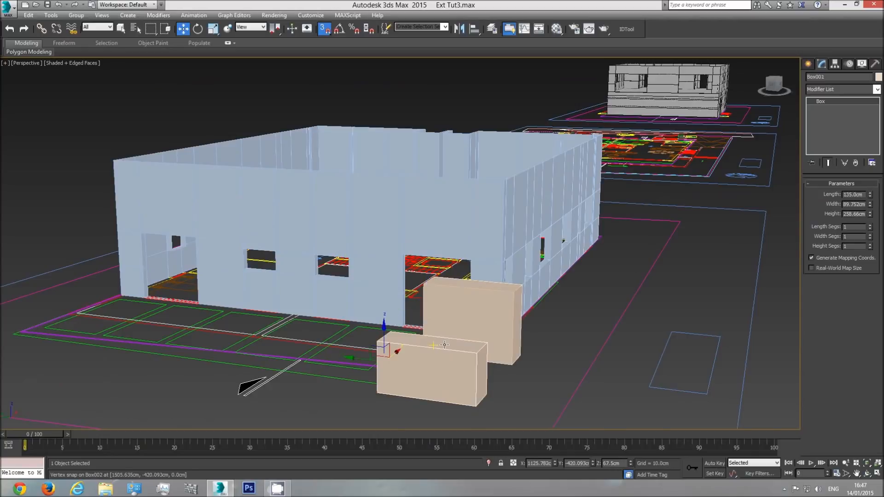
click(498, 307)
key(Delete)
click(428, 369)
key(Delete)
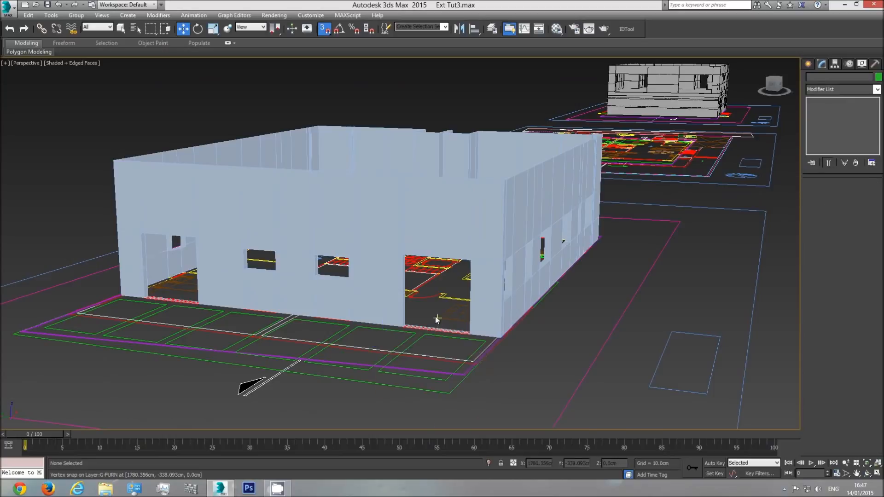
Set the object colour of the upper-storey walls to black.
middle_drag(436, 319, 455, 333)
click(479, 247)
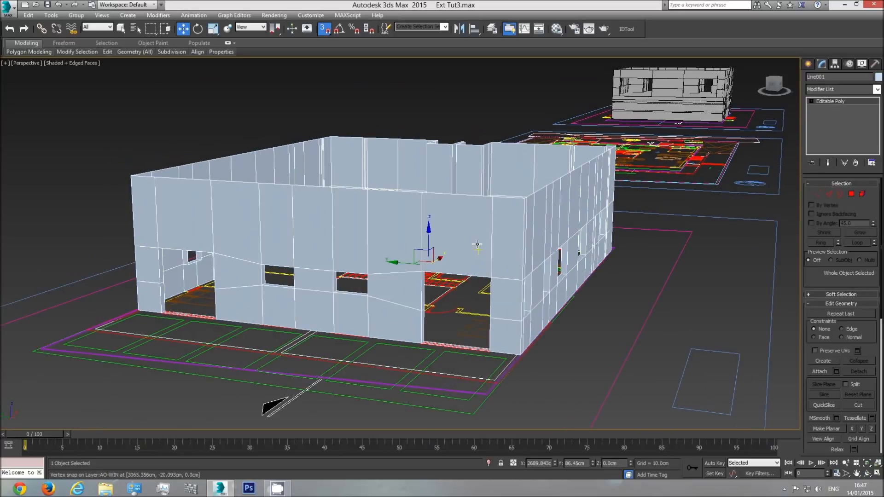
click(879, 77)
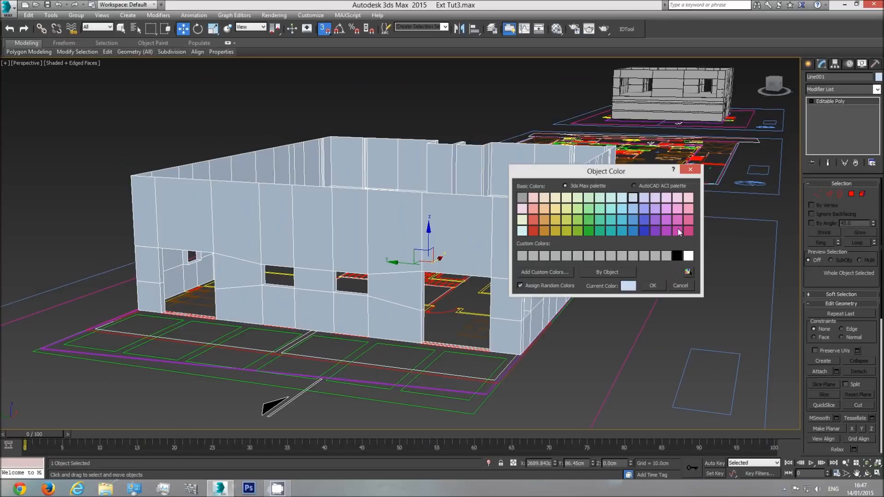
click(677, 256)
click(653, 285)
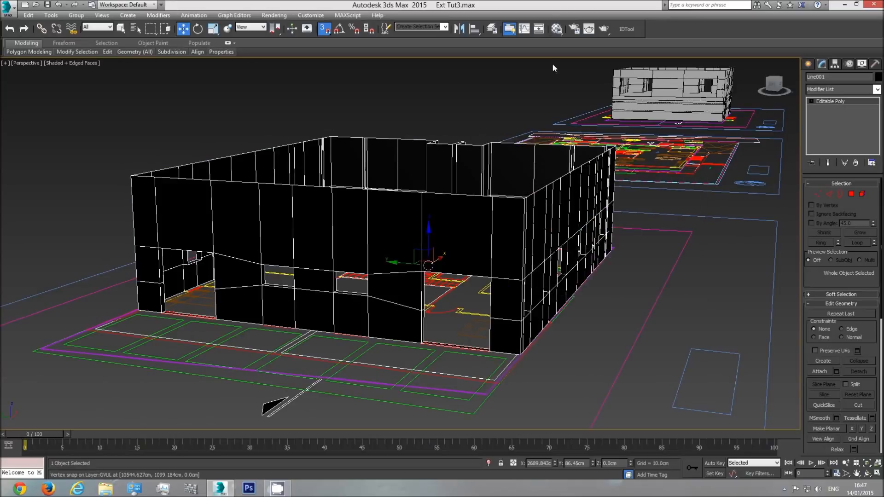
Assign the base material to the upper-storey walls and deselect them.
click(557, 31)
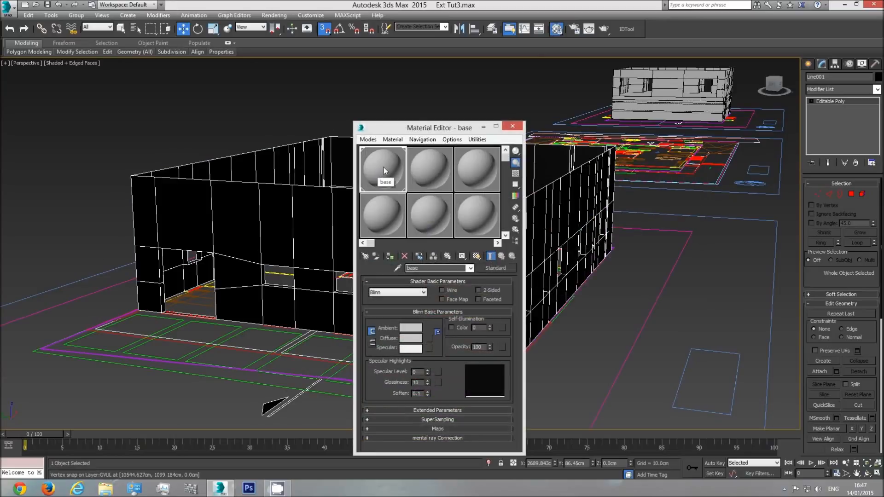
click(389, 256)
click(512, 126)
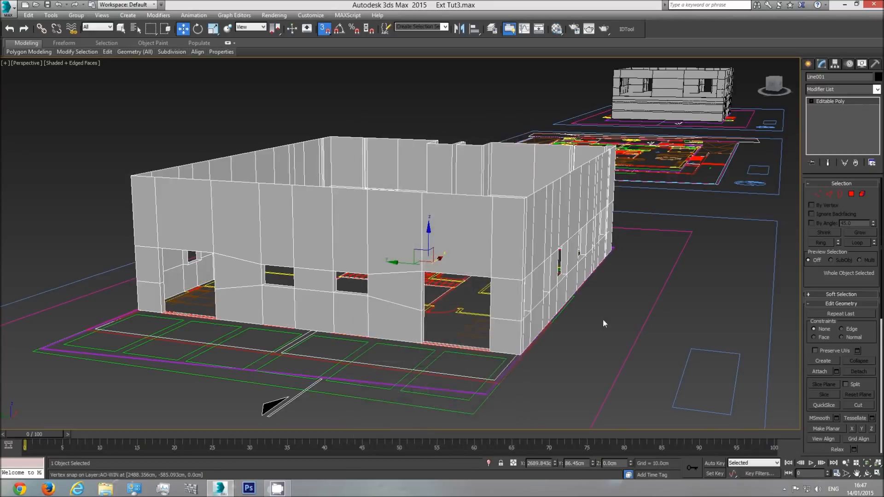
click(603, 323)
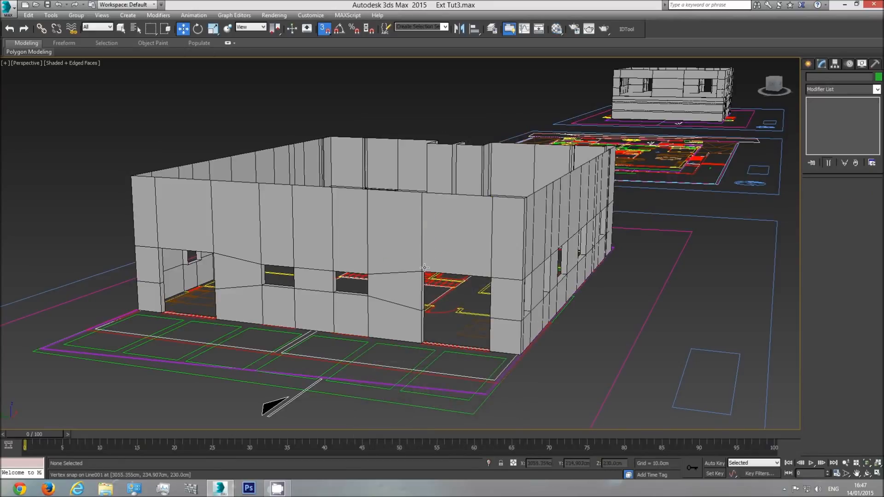
Measure the upper storey's height between the level lines of the lower side elevation with a temporary box, and discard the box.
click(867, 473)
drag(558, 332, 370, 295)
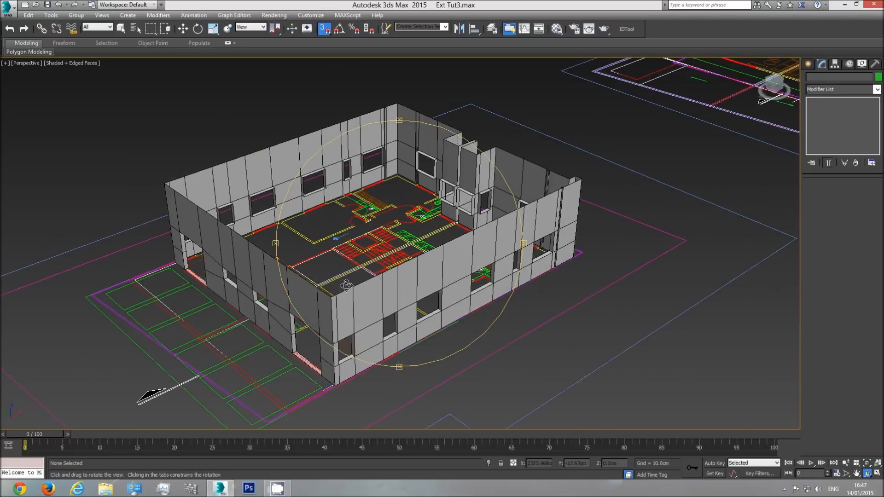
drag(356, 291, 436, 288)
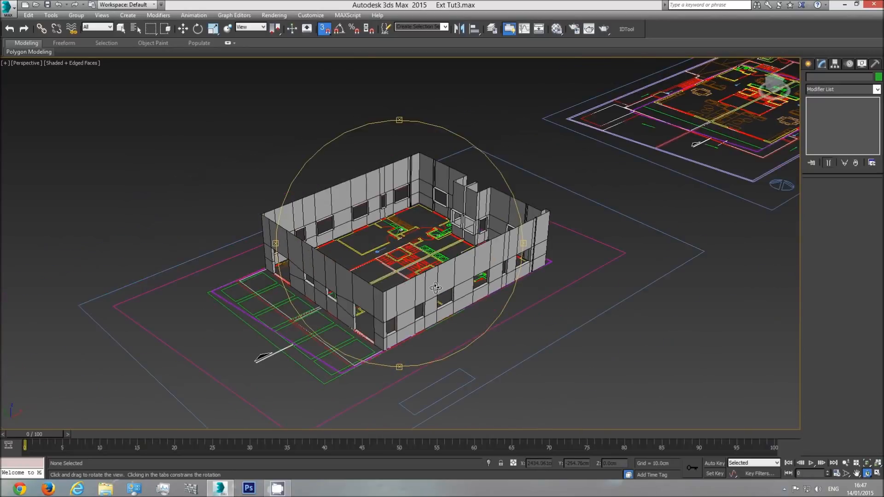
key(t)
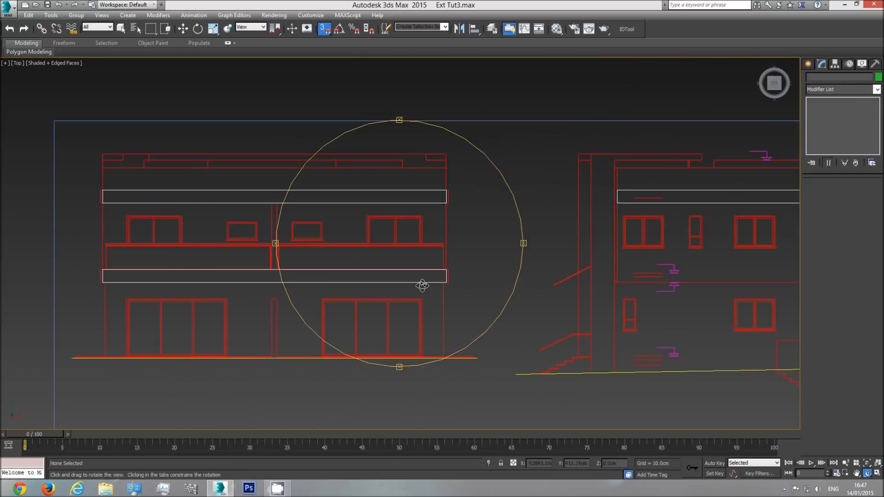
scroll(489, 281, up, 6)
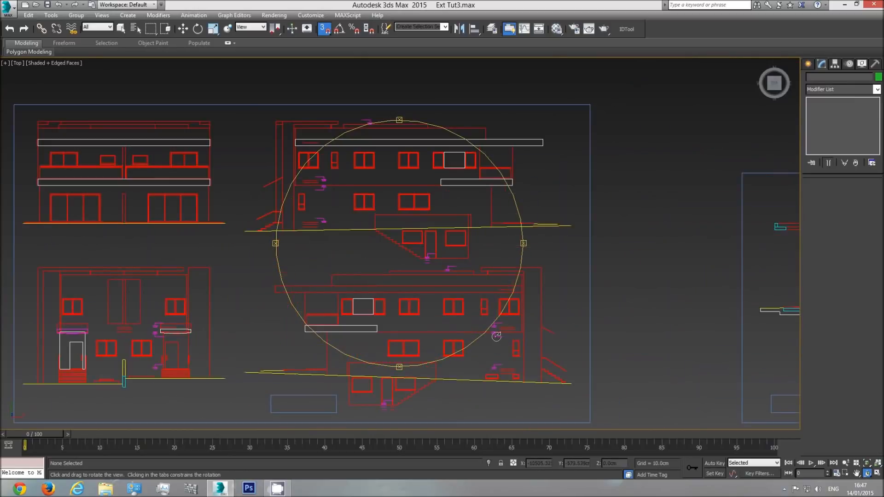
click(809, 68)
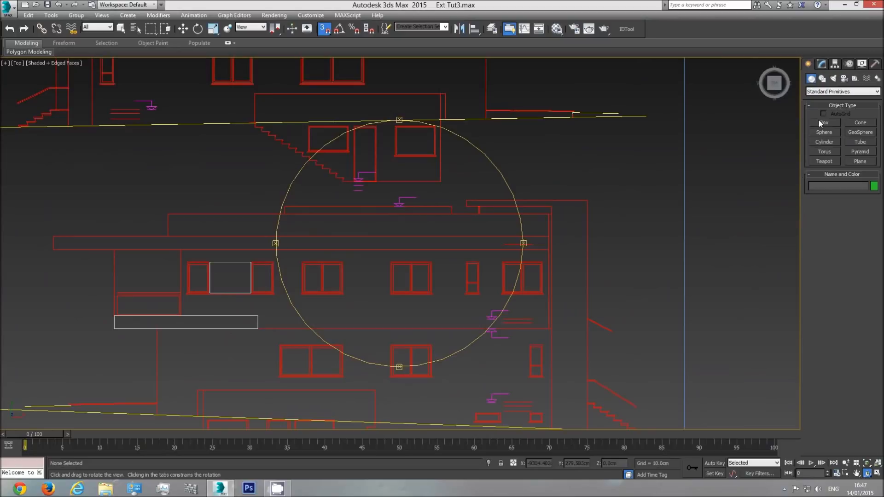
click(825, 123)
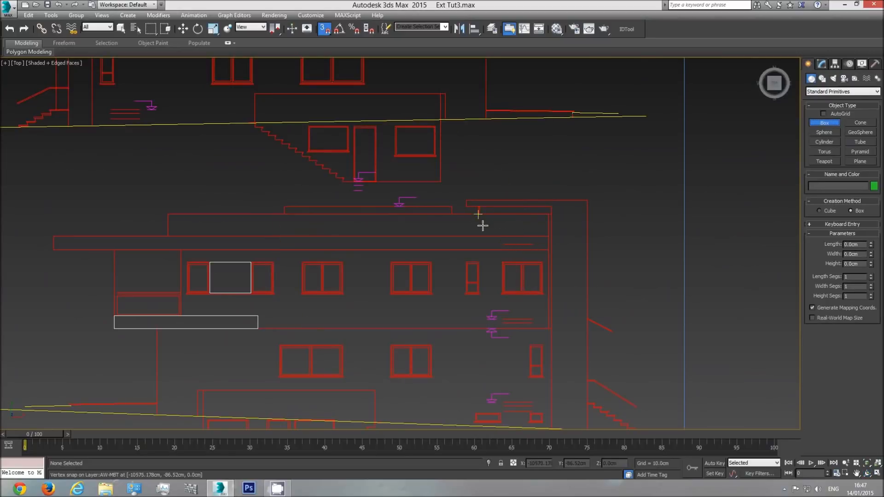
scroll(470, 224, down, 3)
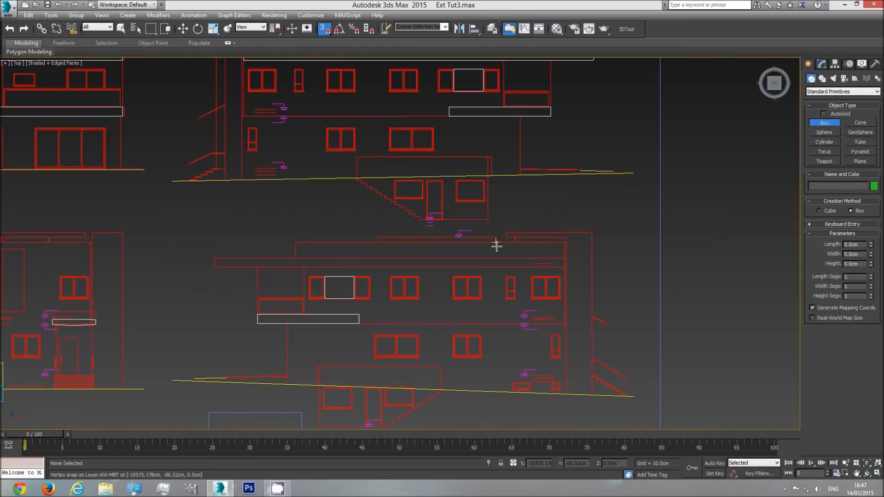
middle_drag(503, 255, 533, 268)
scroll(533, 268, down, 2)
middle_drag(192, 209, 197, 228)
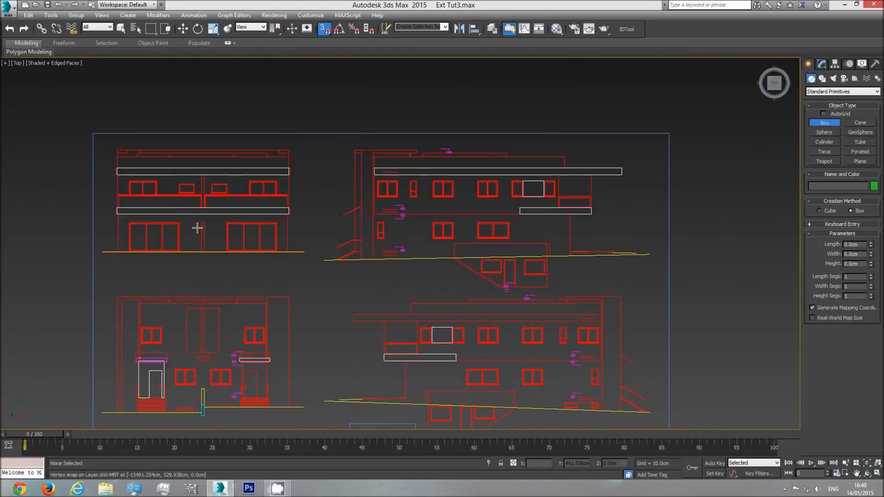
middle_drag(421, 165, 405, 181)
scroll(519, 279, up, 3)
scroll(519, 279, up, 2)
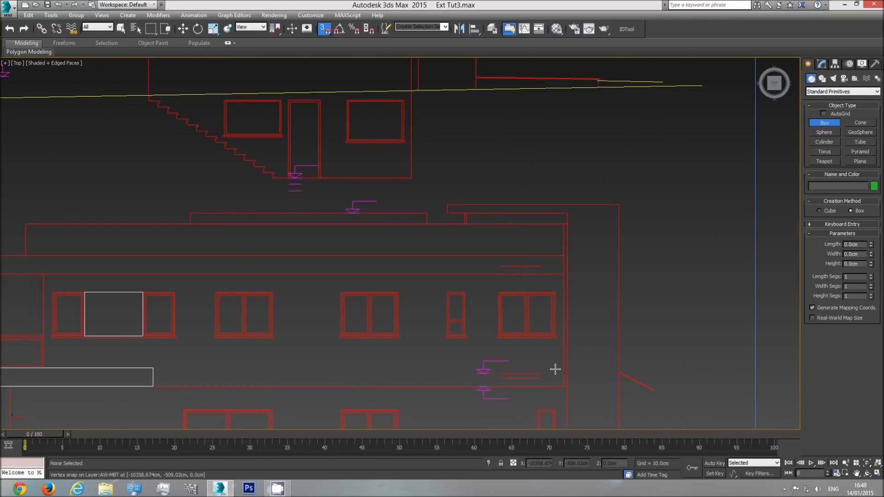
drag(541, 373, 498, 265)
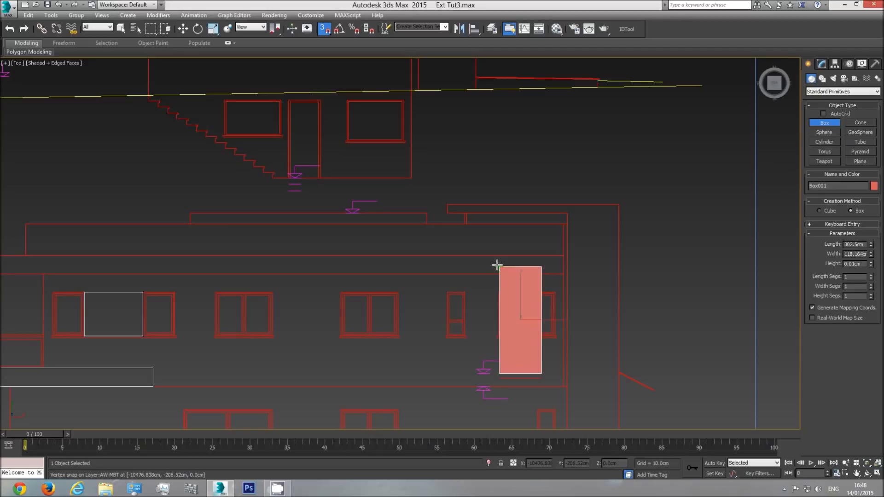
right_click(500, 201)
scroll(459, 262, down, 2)
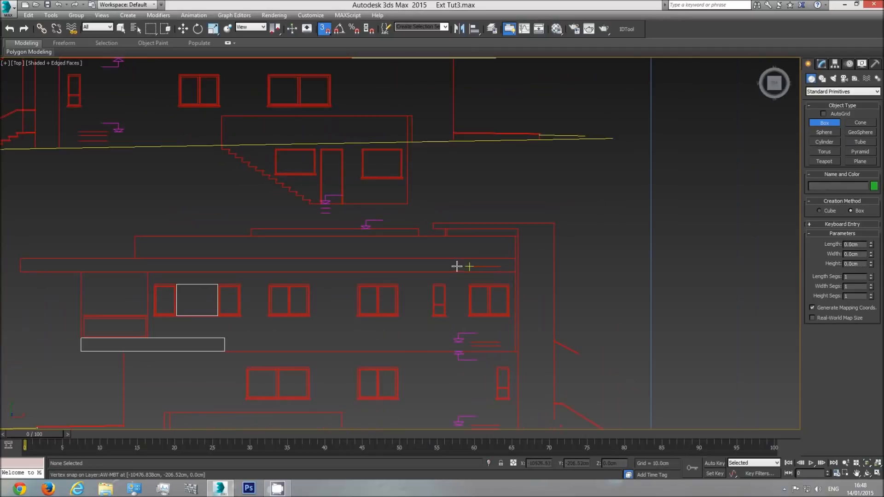
Draw a reference box beside the walls in the front view and set its length to 302.5 cm.
key(f)
scroll(471, 286, down, 2)
drag(497, 307, 510, 261)
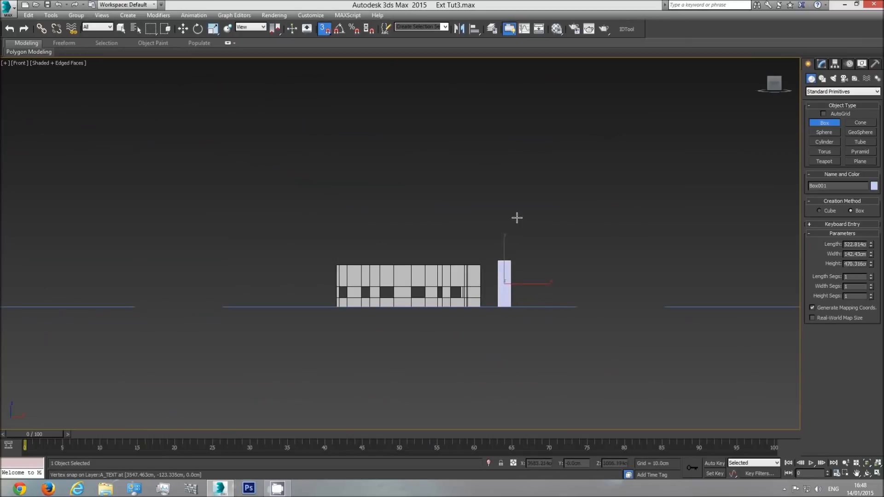
click(851, 244)
text(302.5cm)
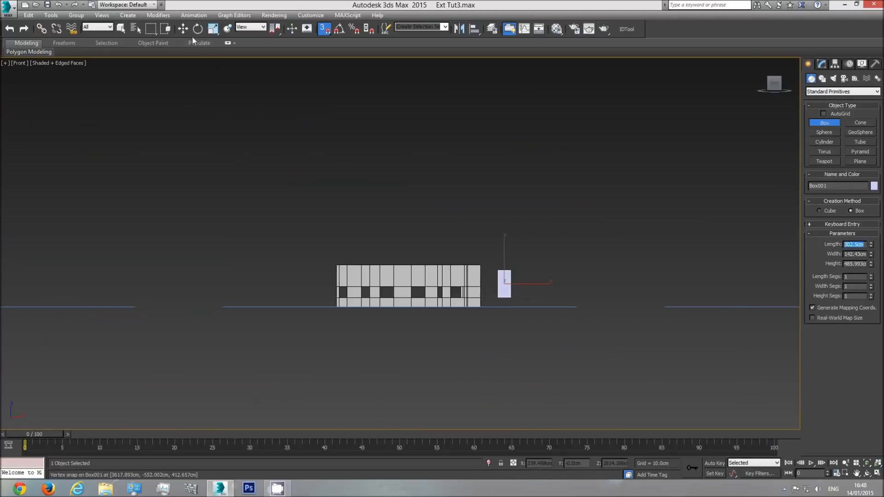
Move the new reference box vertically so its base snaps to the bottom of the walls.
text(w)
scroll(454, 297, up, 5)
drag(561, 268, 513, 293)
Lower all top vertices of the walls to the top of the 302.5 cm reference box and leave vertex editing.
click(501, 212)
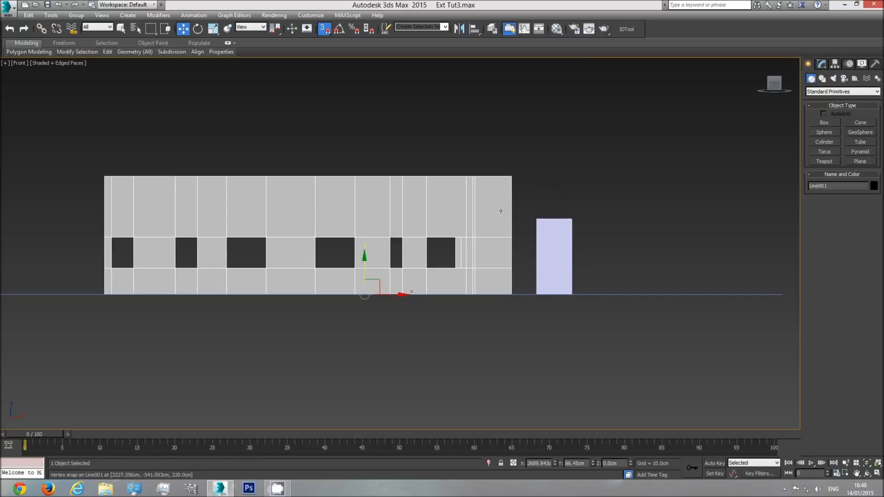
click(822, 64)
click(819, 194)
drag(648, 140, 70, 193)
drag(365, 143, 537, 220)
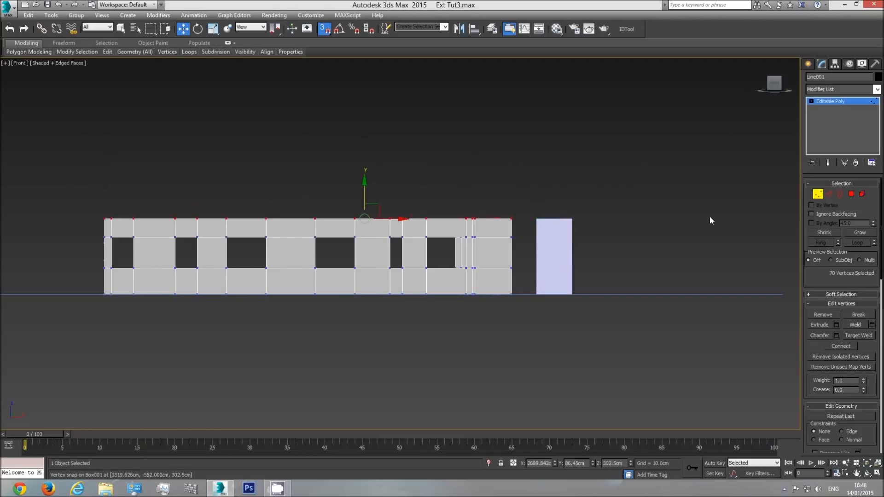
click(829, 101)
Delete the 302.5 cm reference box and inspect the upper-storey walls from several angles in perspective.
click(558, 247)
key(Delete)
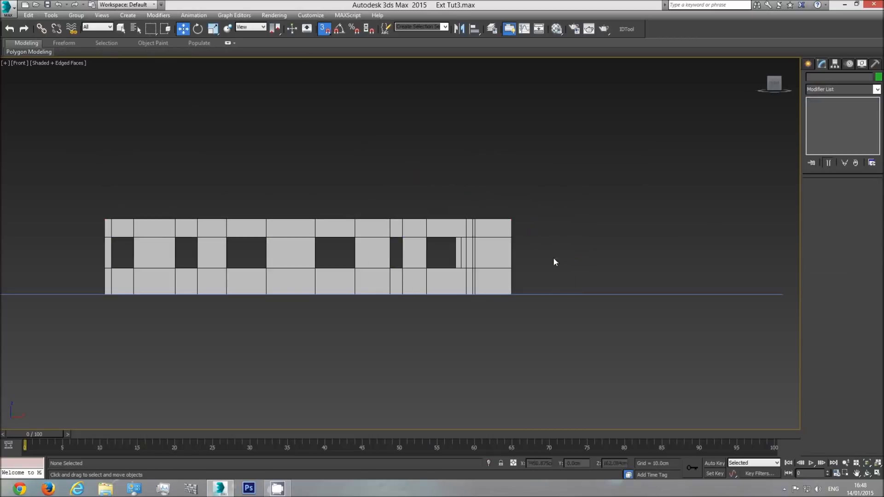
key(p)
click(459, 235)
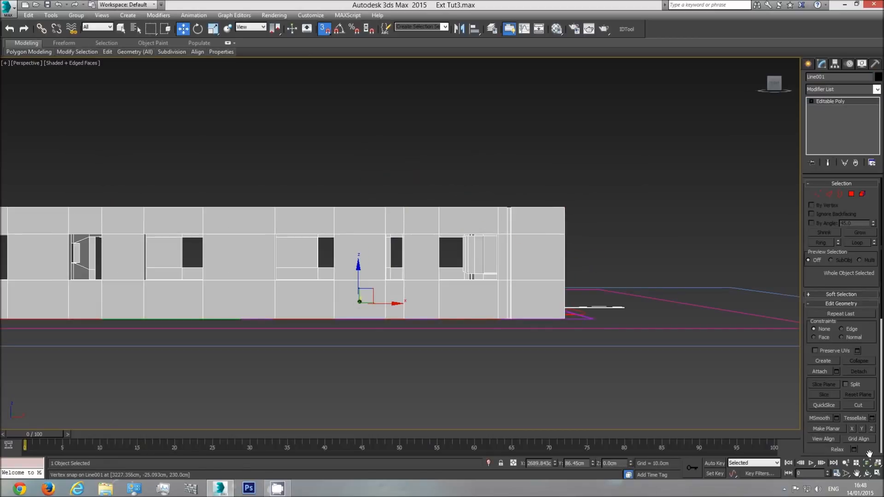
click(867, 474)
drag(472, 282, 369, 283)
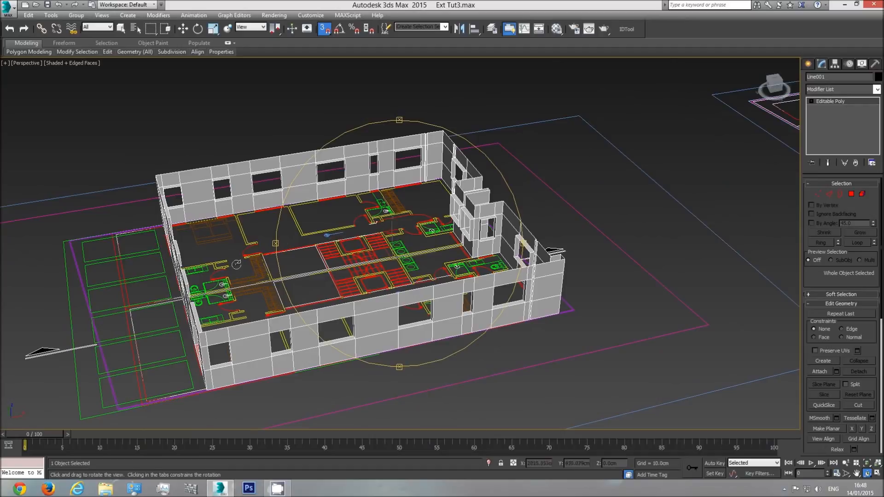
drag(340, 269, 414, 294)
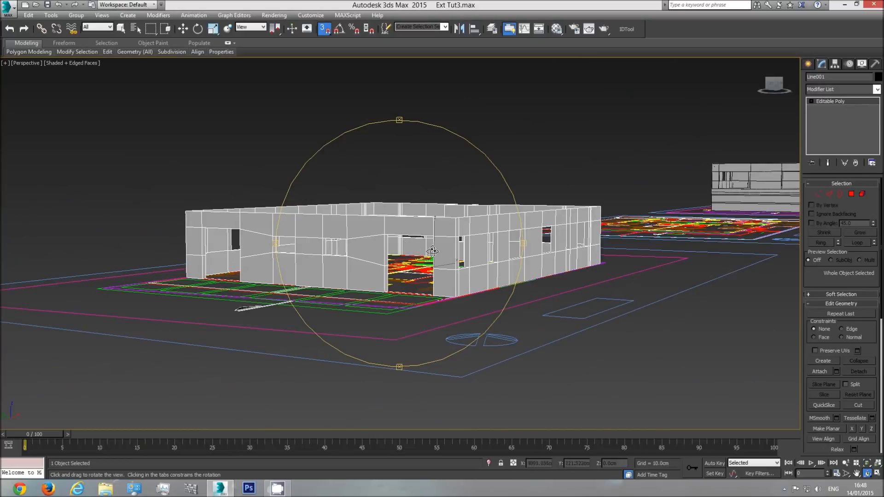
drag(436, 265, 406, 283)
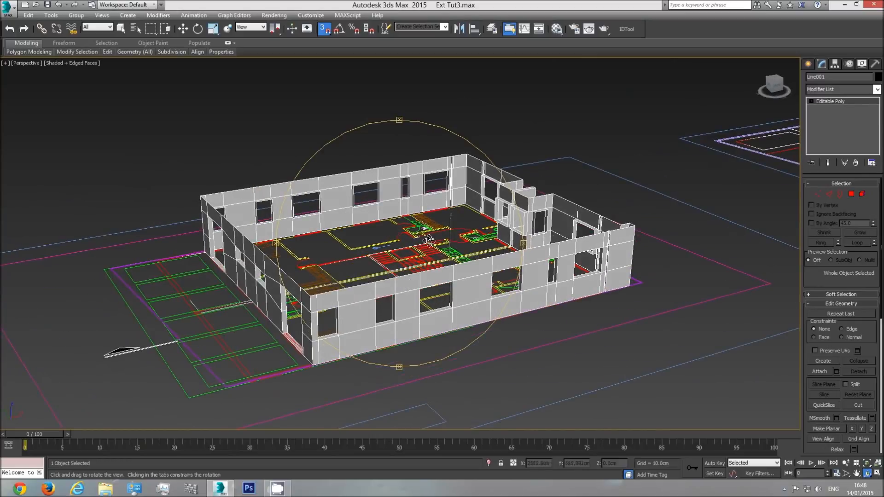
drag(395, 288, 423, 285)
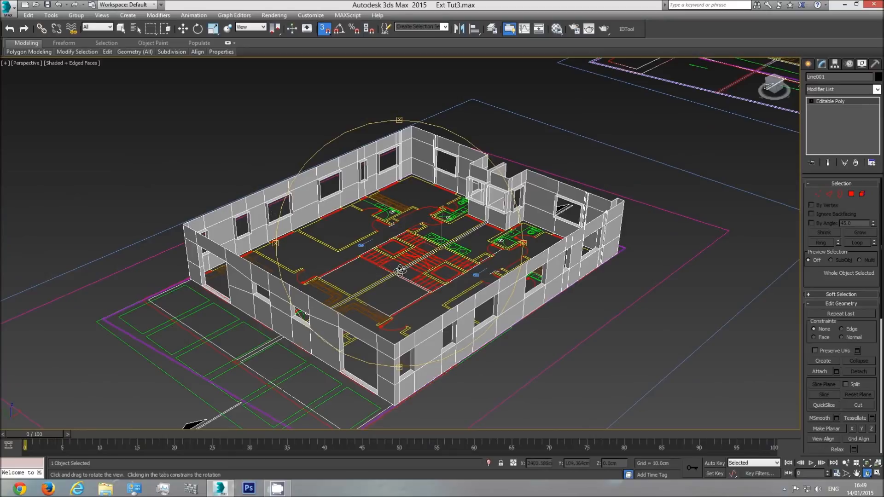
key(t)
scroll(314, 280, down, 1)
scroll(475, 272, up, 5)
scroll(412, 281, up, 3)
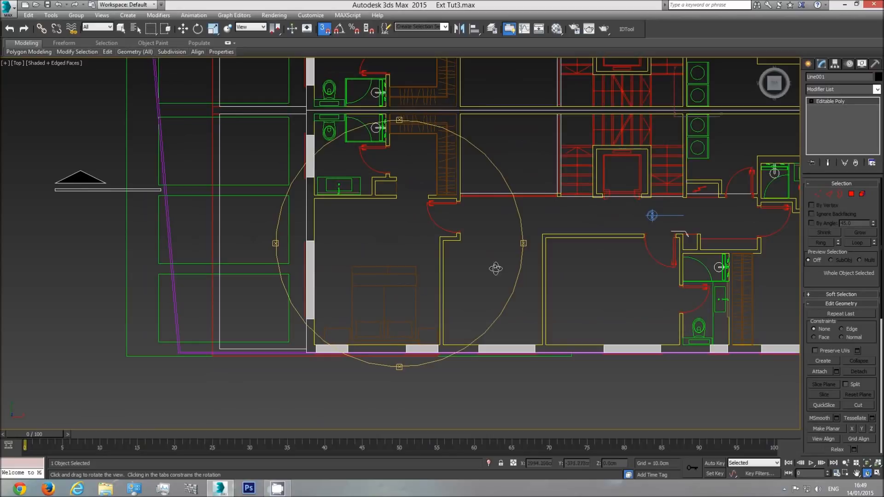
click(809, 64)
click(820, 79)
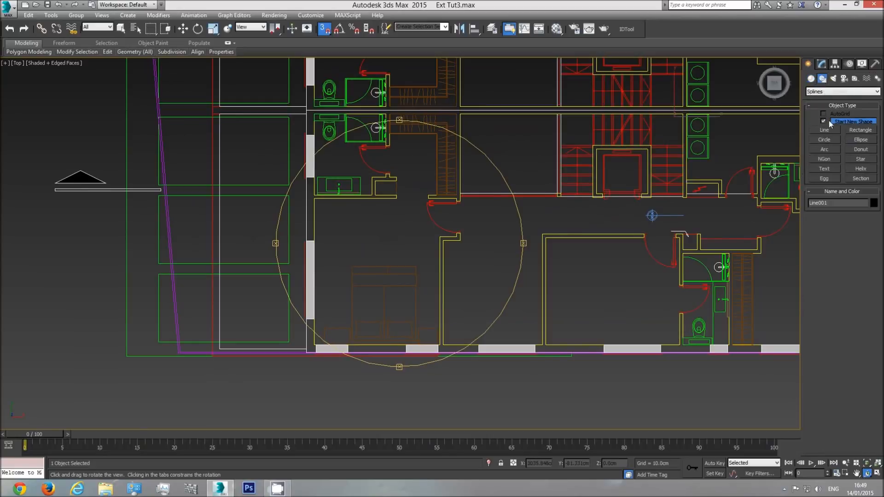
click(825, 130)
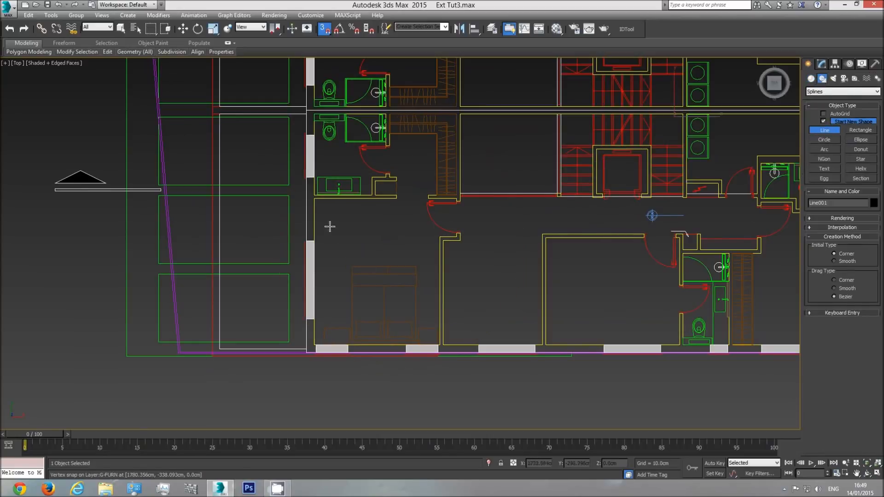
click(315, 199)
click(314, 241)
right_click(368, 251)
key(p)
key(ctrl+r)
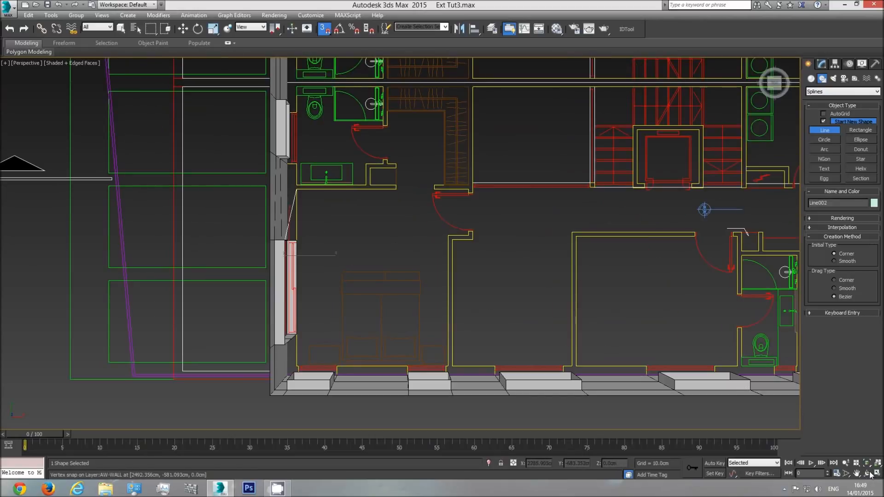
drag(383, 259, 358, 251)
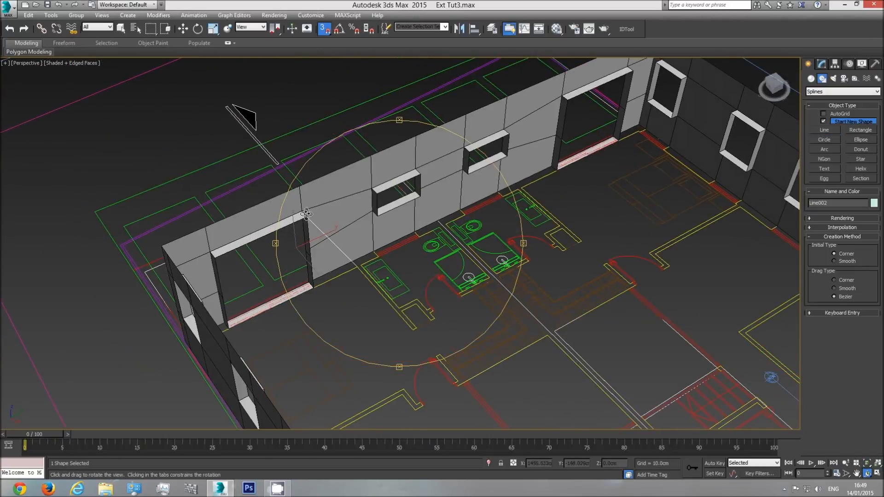
right_click(353, 257)
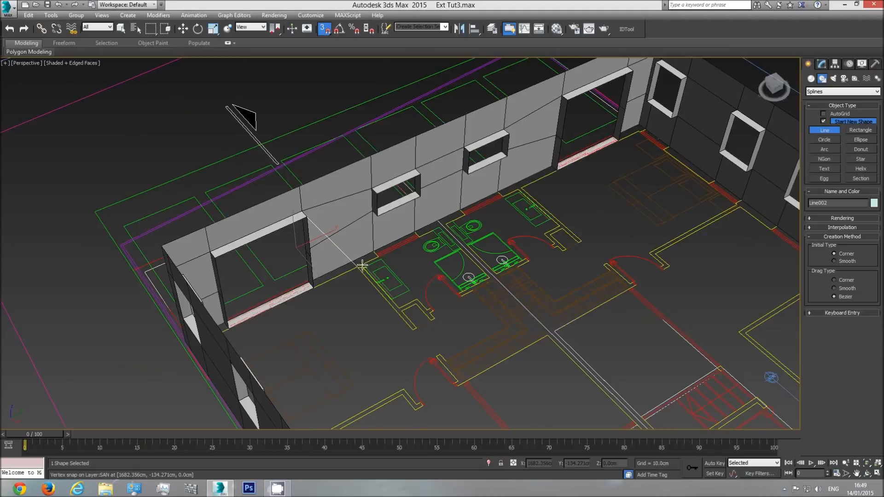
key(Delete)
Select the upper-storey exterior walls, name the object "Ext walls lvl2" and hide it.
click(122, 28)
click(340, 212)
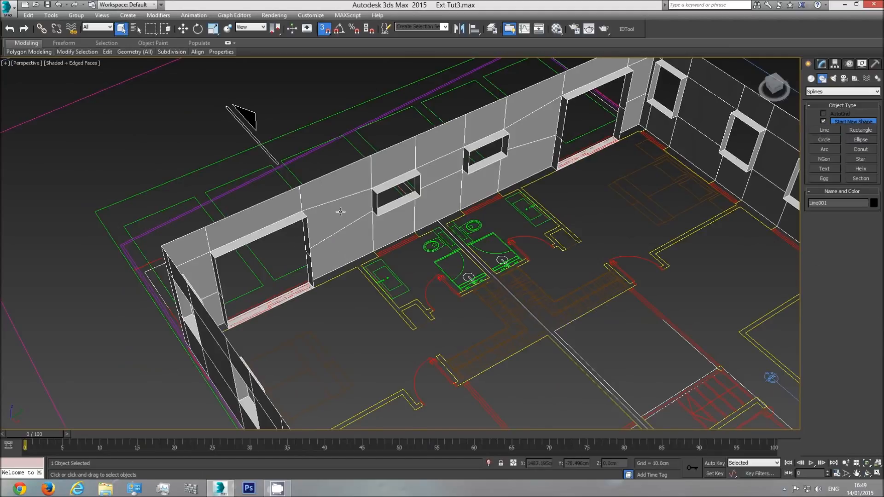
right_click(340, 212)
right_click(420, 173)
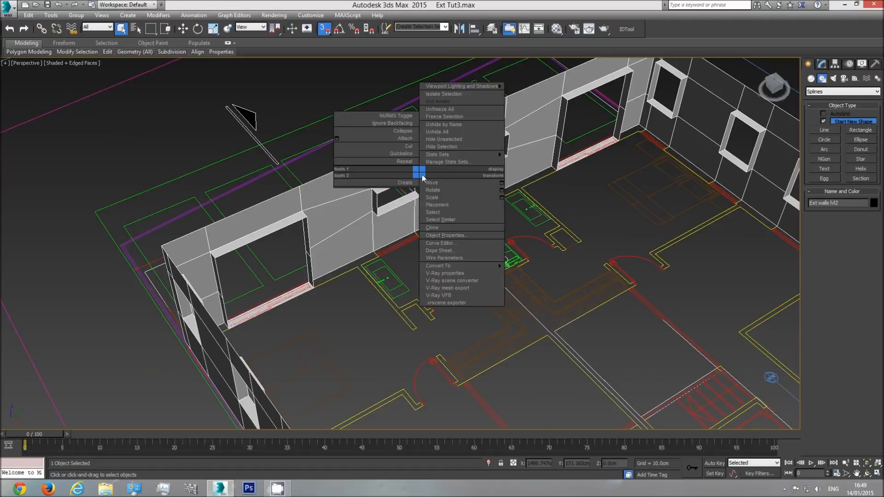
click(438, 148)
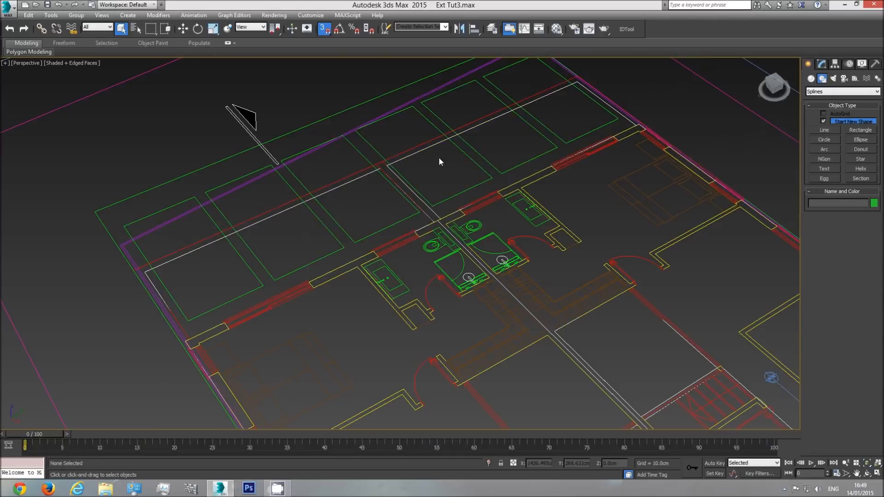
In the top view, start a snapped Line at the bedroom's upper-left inner corner and trace past the window to the bathroom partition.
key(t)
scroll(446, 244, down, 5)
scroll(448, 248, down, 4)
middle_drag(363, 251, 483, 253)
scroll(423, 262, up, 8)
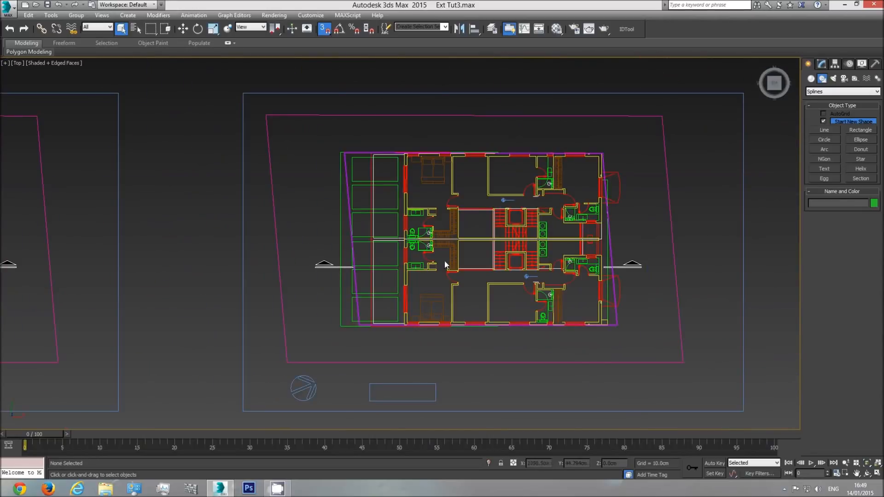
click(823, 131)
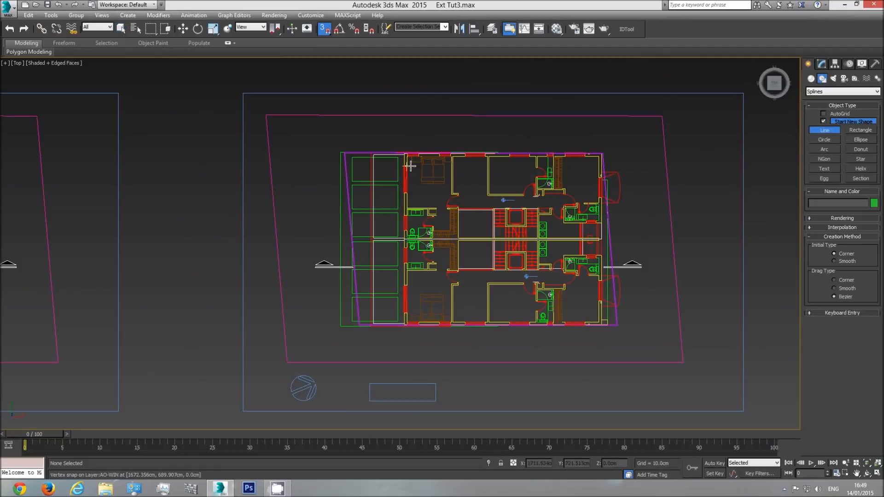
scroll(394, 134, up, 6)
click(388, 119)
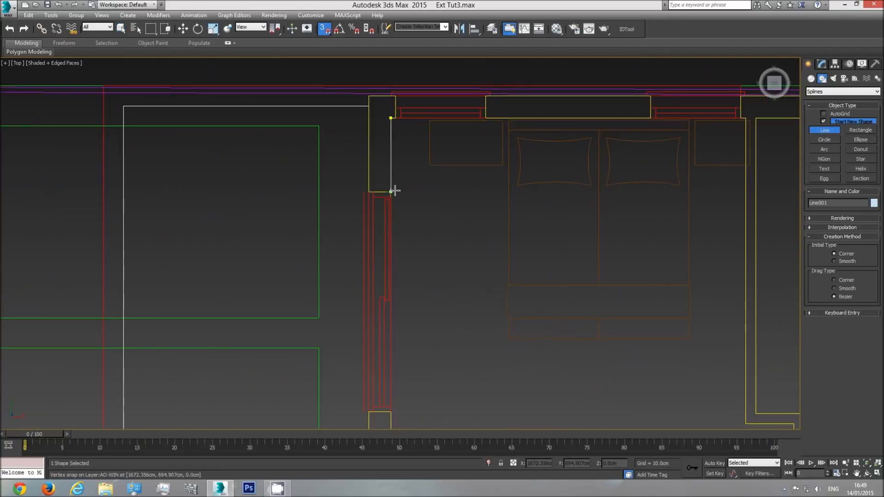
click(391, 412)
middle_drag(393, 412, 391, 180)
click(368, 294)
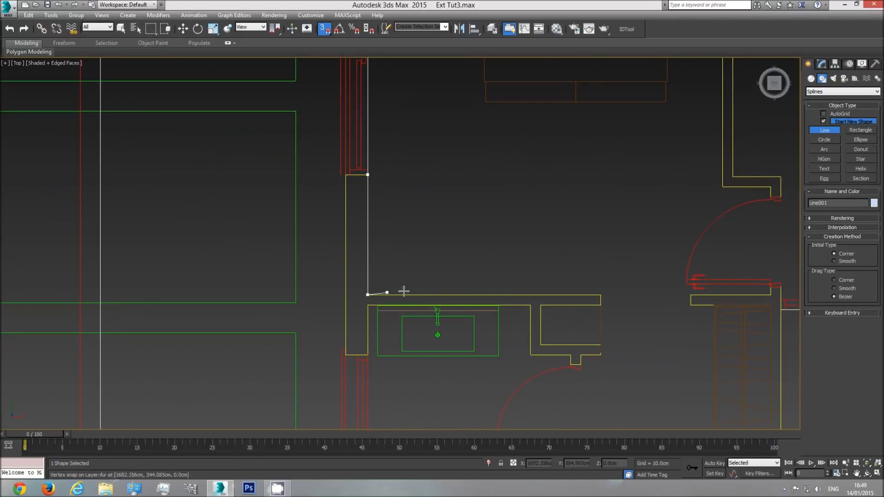
Continue the line around the washbasin partition, closet niche and door jamb, then back along the exterior wall to the bathroom window.
click(601, 295)
click(601, 305)
click(541, 305)
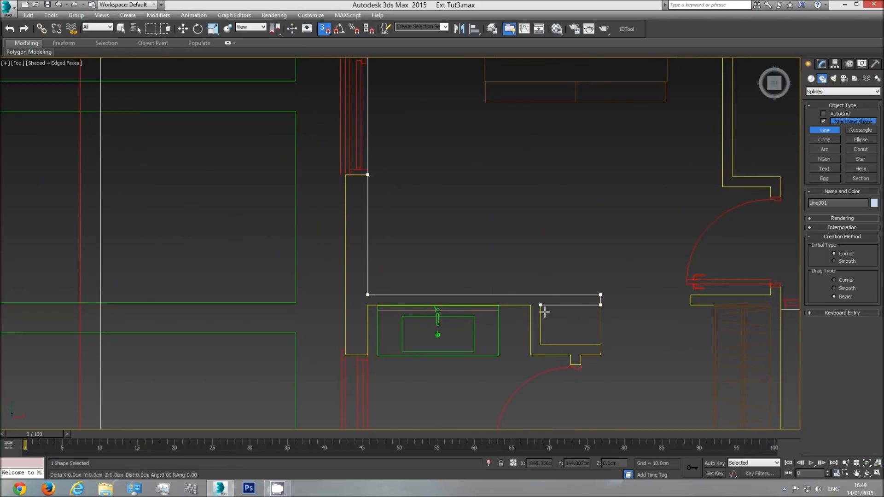
click(541, 344)
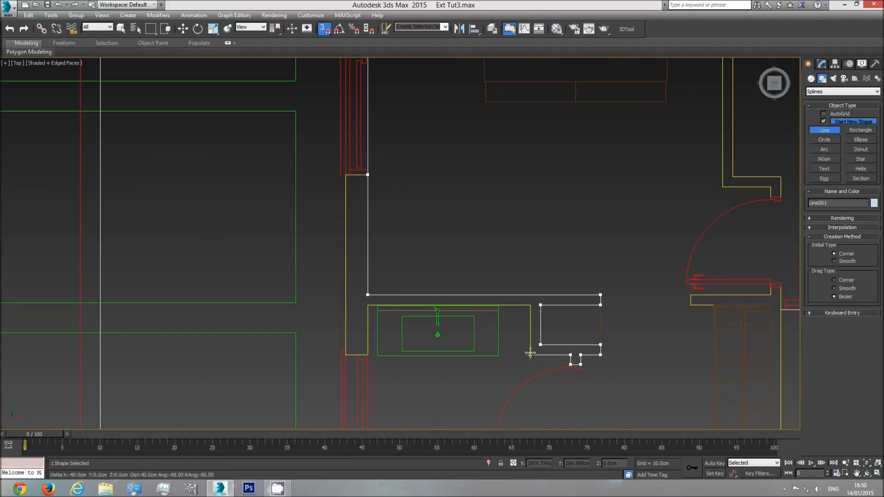
click(530, 305)
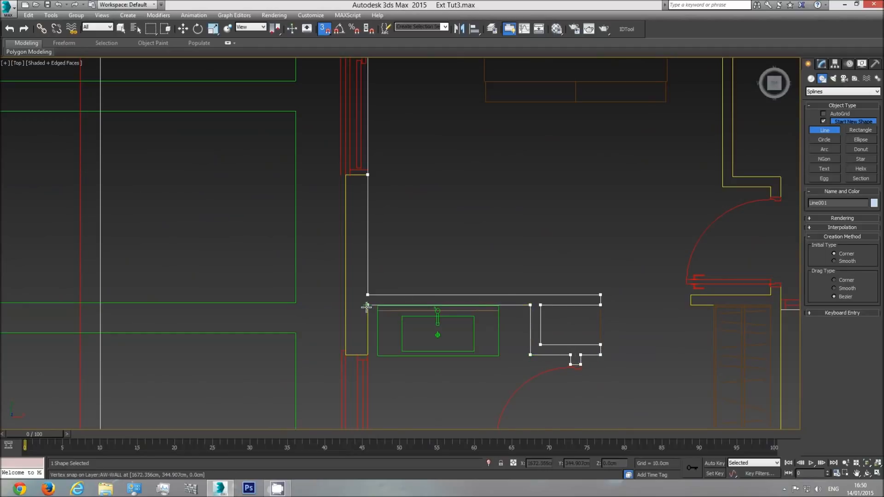
click(368, 354)
Trace the remaining bathroom walls and the wardrobe area up to the bedroom door jamb, and end the line there.
middle_drag(398, 415, 391, 239)
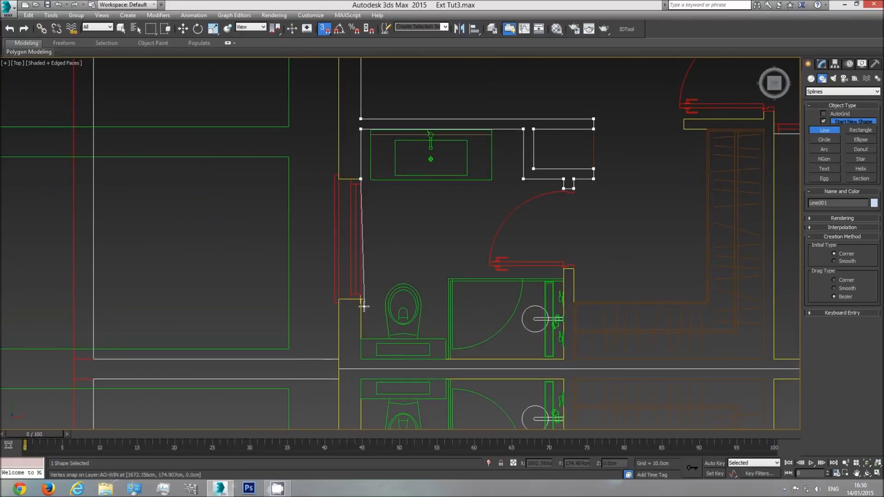
click(361, 359)
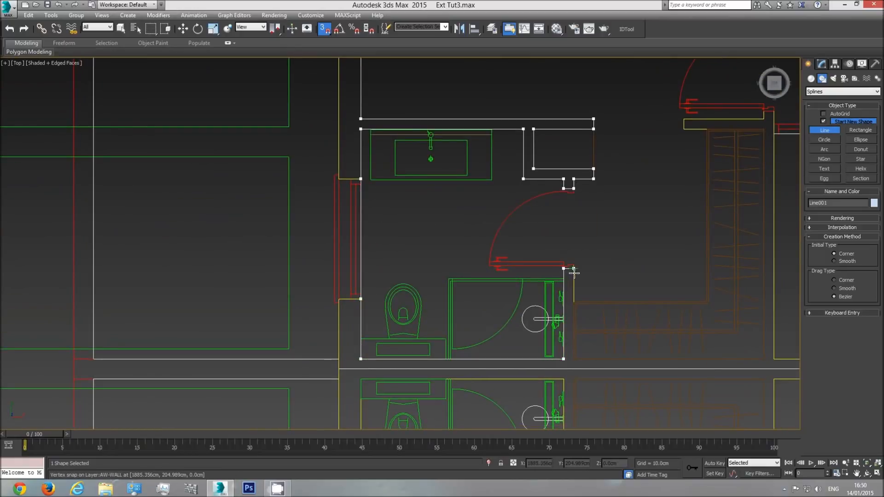
click(574, 358)
click(763, 358)
click(765, 129)
click(684, 118)
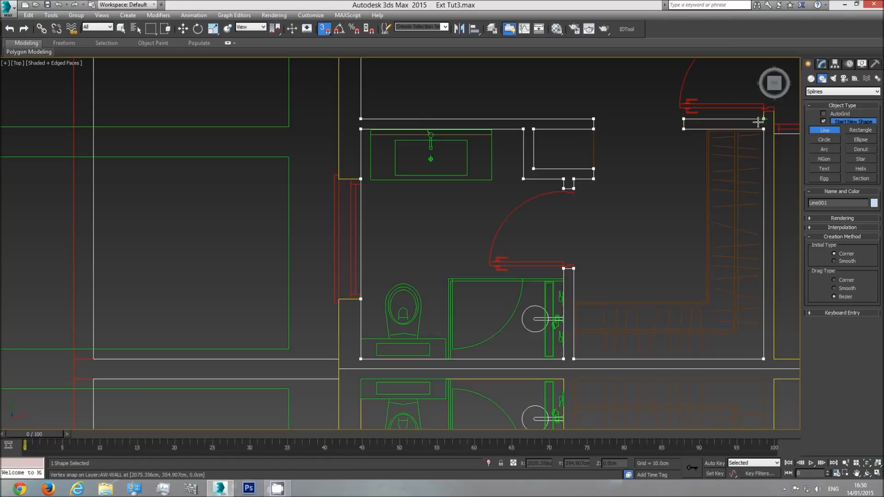
middle_drag(763, 119, 581, 218)
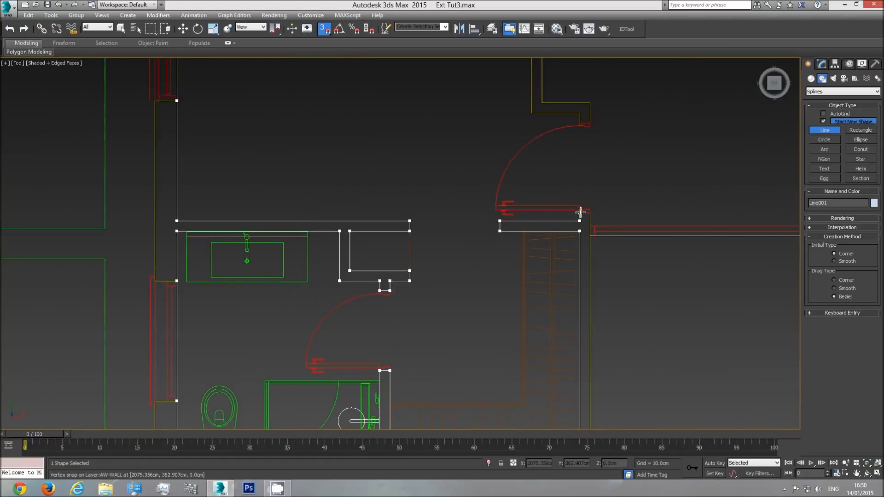
scroll(608, 240, down, 3)
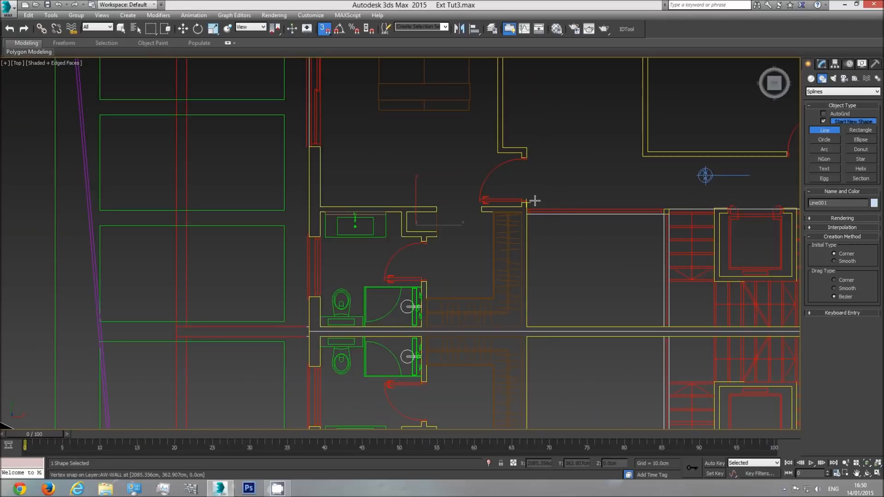
scroll(547, 209, up, 4)
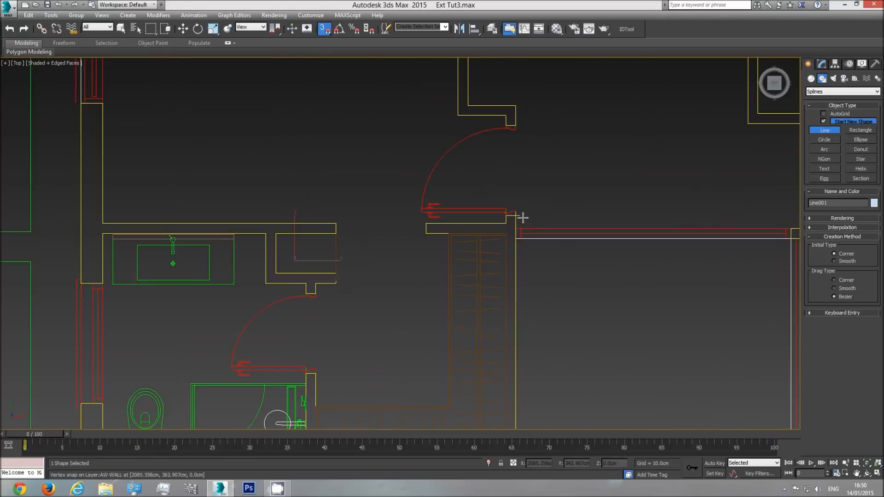
click(510, 216)
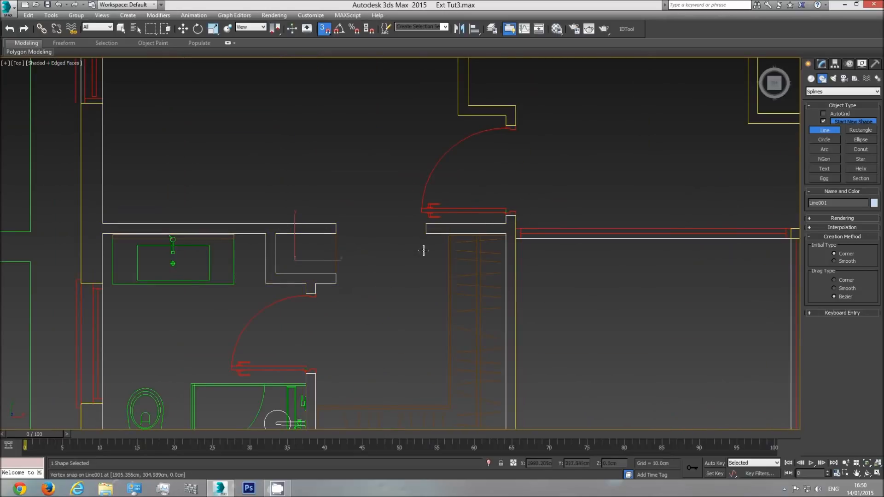
Start a second line at the outer corner of the bedroom door jamb and trace it down and along the party wall past the stairs.
click(519, 217)
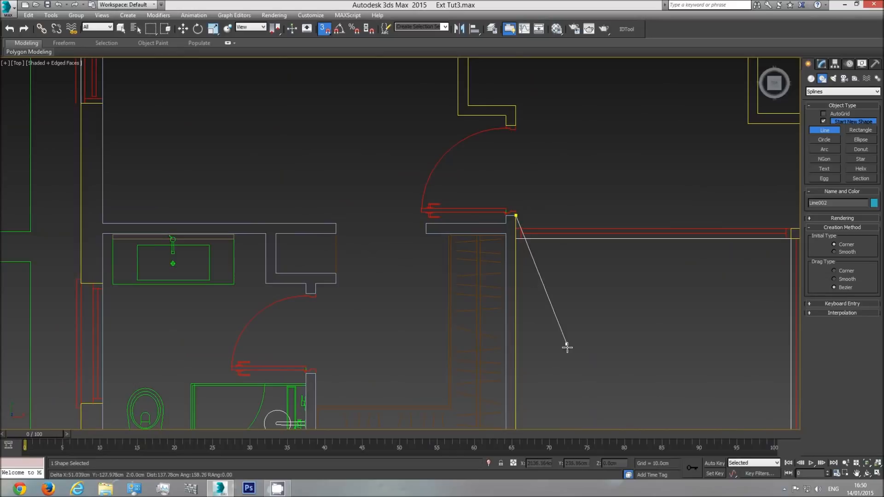
middle_drag(567, 347, 545, 216)
click(496, 332)
middle_drag(725, 318, 230, 318)
click(628, 336)
Trace the wall beside the stairs and both faces of the electrical cupboard with its door jamb, returning down to the party wall.
click(627, 99)
click(637, 99)
click(637, 138)
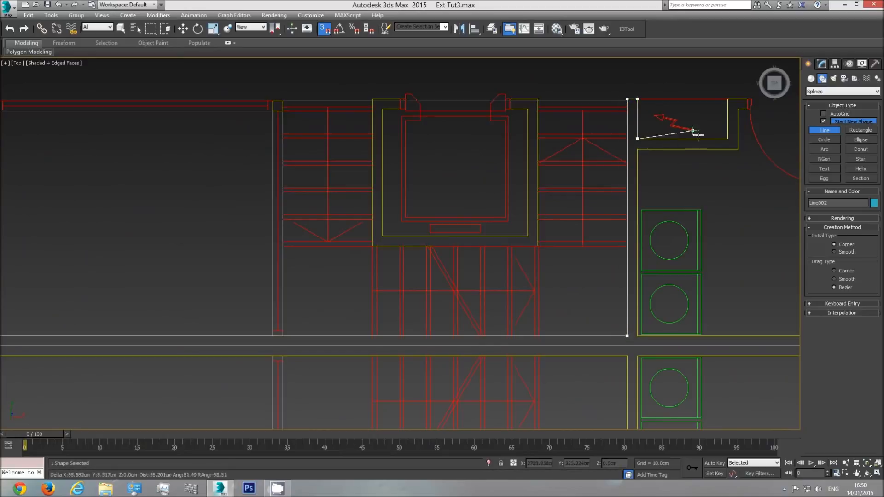
click(728, 138)
click(727, 99)
click(747, 99)
click(737, 108)
click(738, 148)
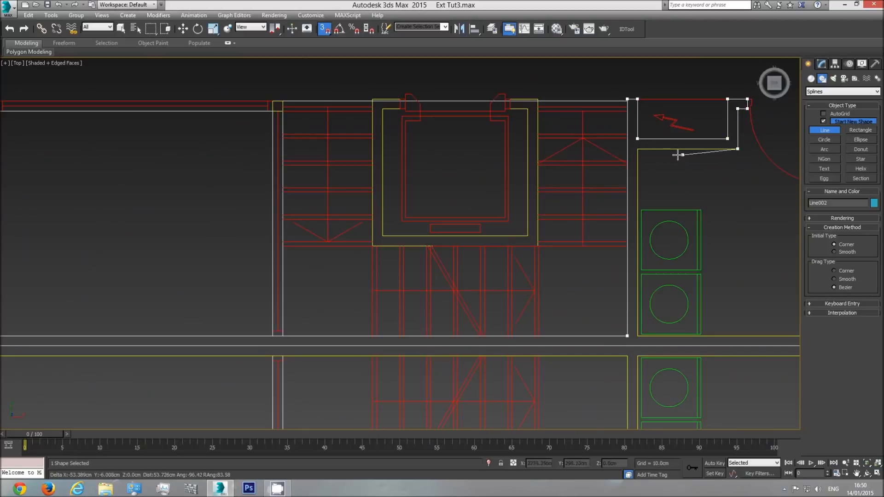
click(637, 149)
click(638, 336)
Continue the line along the kitchen's party wall, across the glazing and back along the second bathroom's outer wall to its corner.
middle_drag(740, 297, 381, 277)
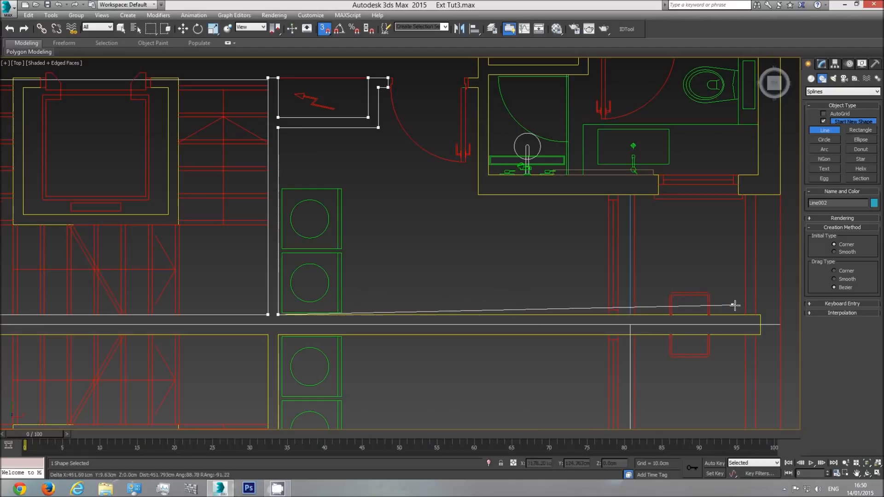
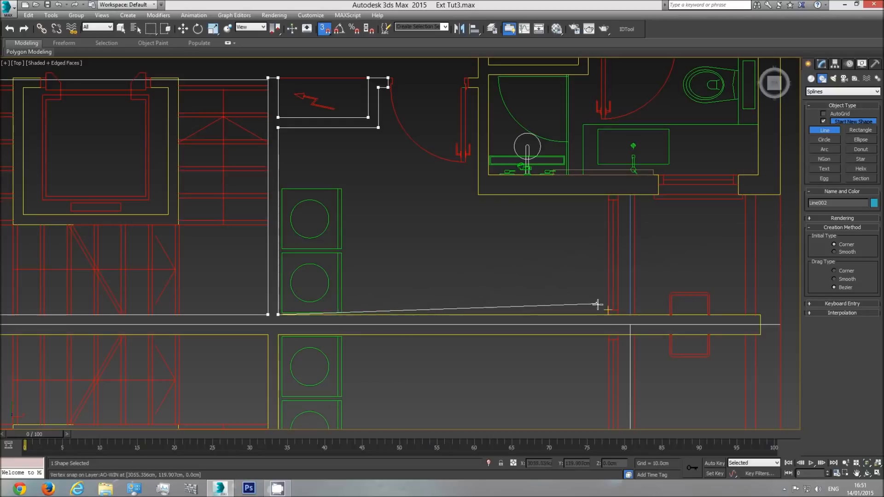
click(609, 314)
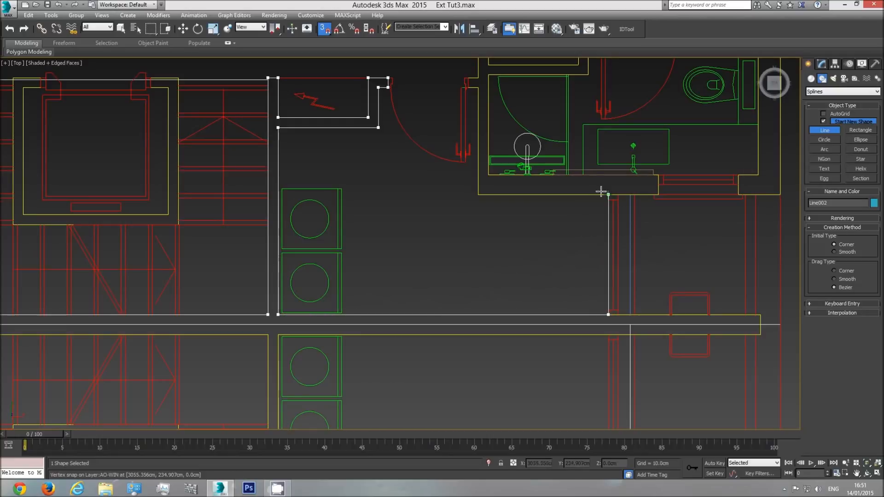
click(608, 195)
click(478, 194)
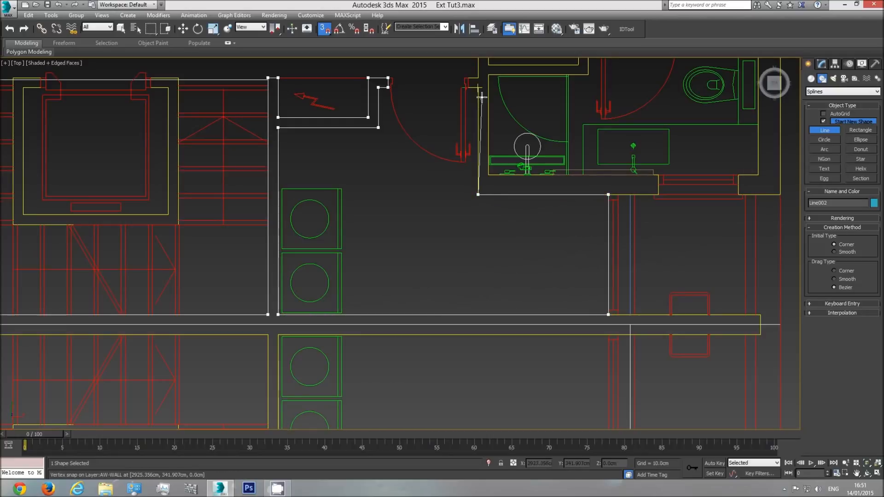
Trace the kitchen door jamb and the stepped wall above the shower up to the second bathroom's door.
middle_drag(469, 91, 475, 184)
scroll(476, 184, up, 4)
click(474, 185)
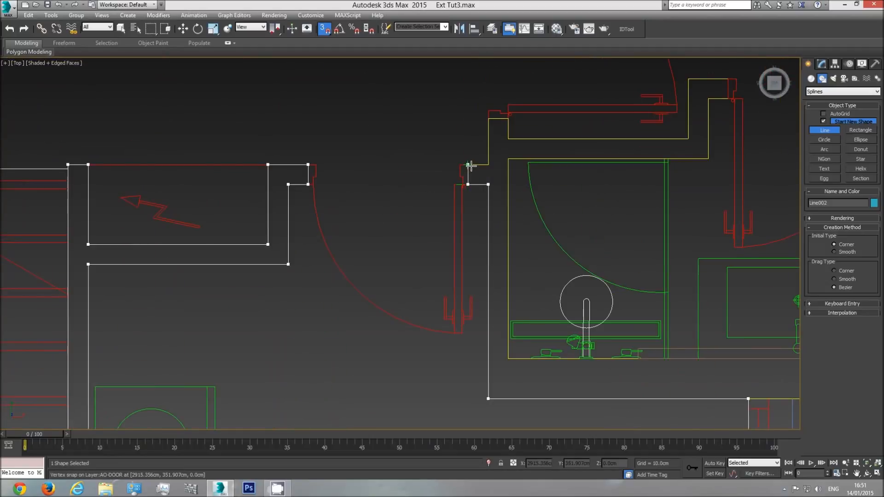
click(487, 165)
click(508, 119)
click(508, 139)
click(687, 138)
middle_drag(670, 162, 605, 190)
scroll(605, 190, down, 4)
click(542, 190)
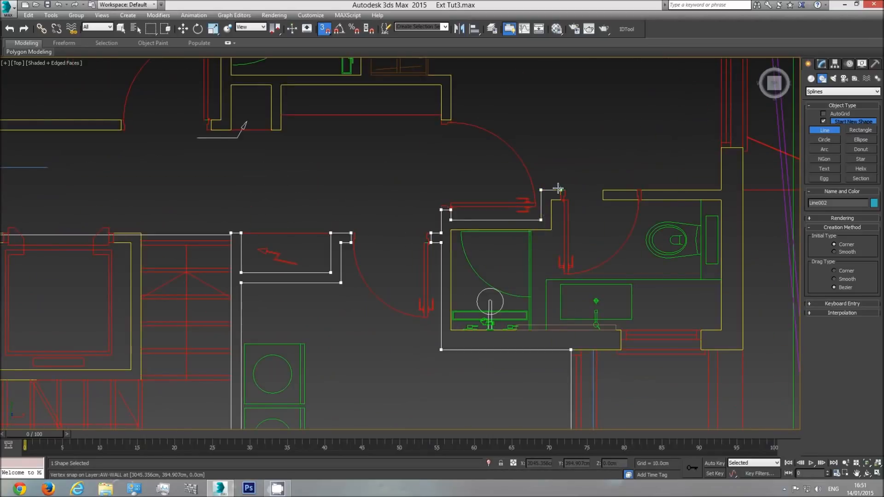
Trace the second bathroom's inner faces past its window and door jamb, continuing along the outer partition to the exterior wall's next window.
click(552, 230)
click(450, 229)
click(451, 330)
click(620, 330)
click(702, 328)
click(718, 321)
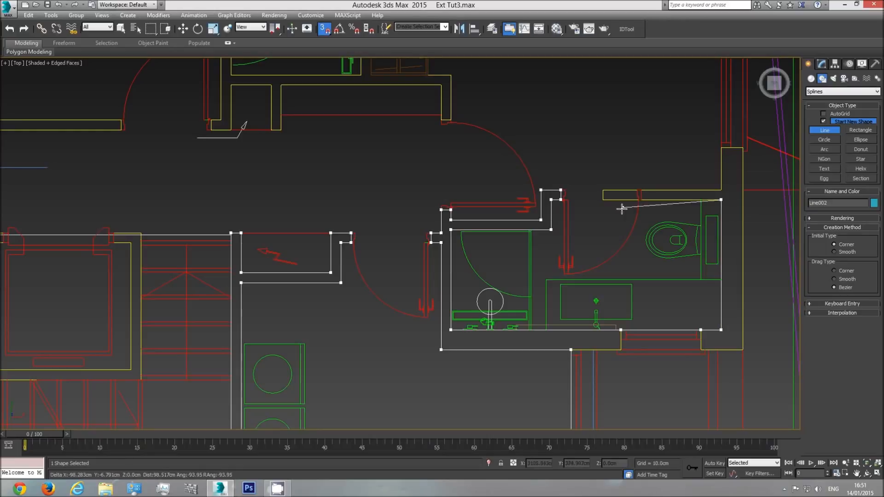
click(644, 188)
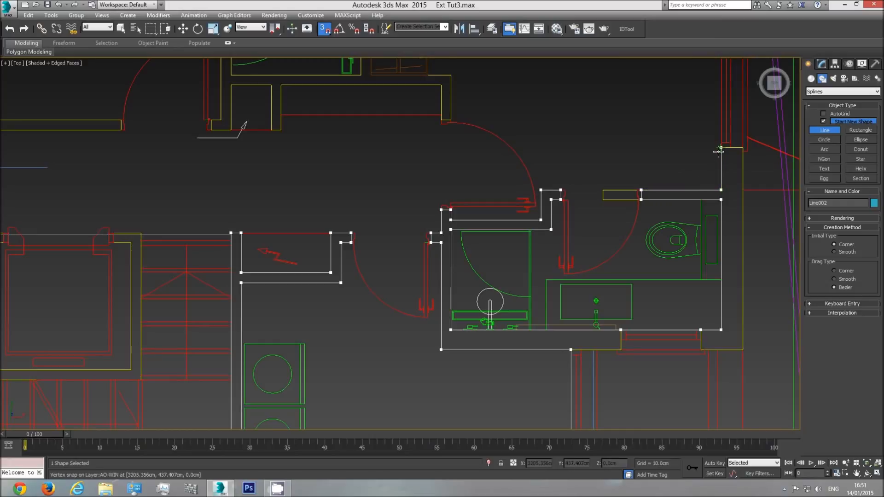
Trace the end bedroom's inner faces past its side window, around the corner, past the upper window and down behind the wardrobe.
mouse_move(684, 144)
middle_down()
mouse_move(594, 244)
mouse_move(575, 301)
middle_up()
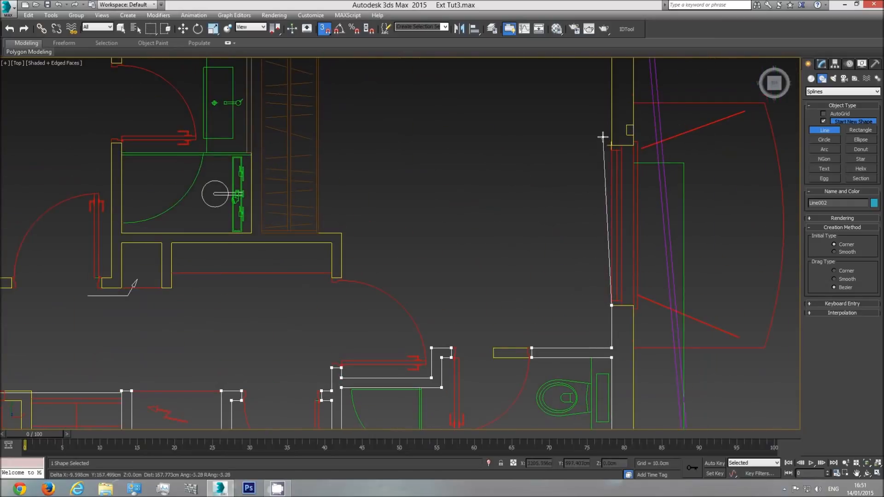
middle_drag(578, 111, 573, 294)
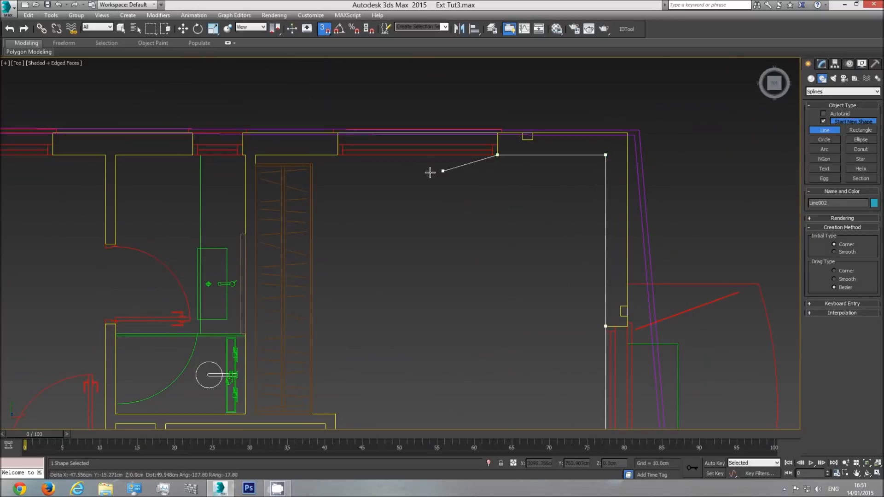
click(261, 154)
middle_drag(364, 308, 359, 207)
click(252, 313)
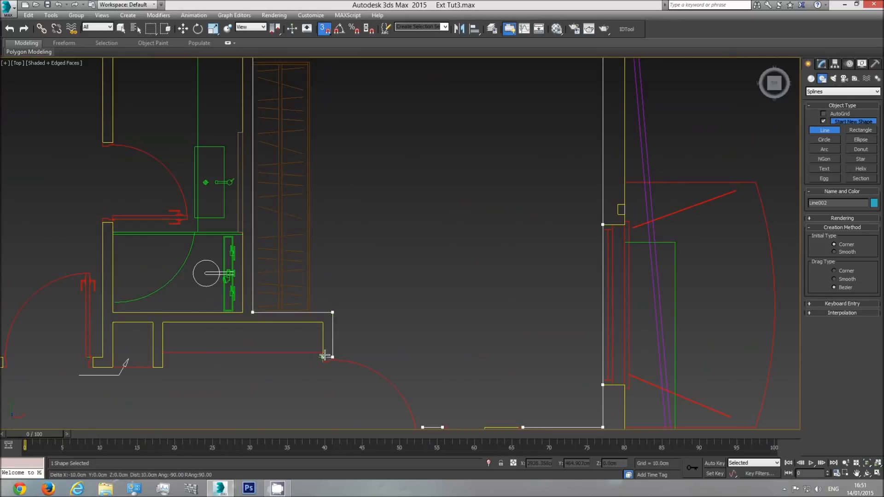
Trace the bedroom door jamb and the two shallow corridor recesses, continuing around the adjacent jamb and up to the shower room's door.
click(152, 367)
click(153, 321)
middle_drag(132, 332, 368, 235)
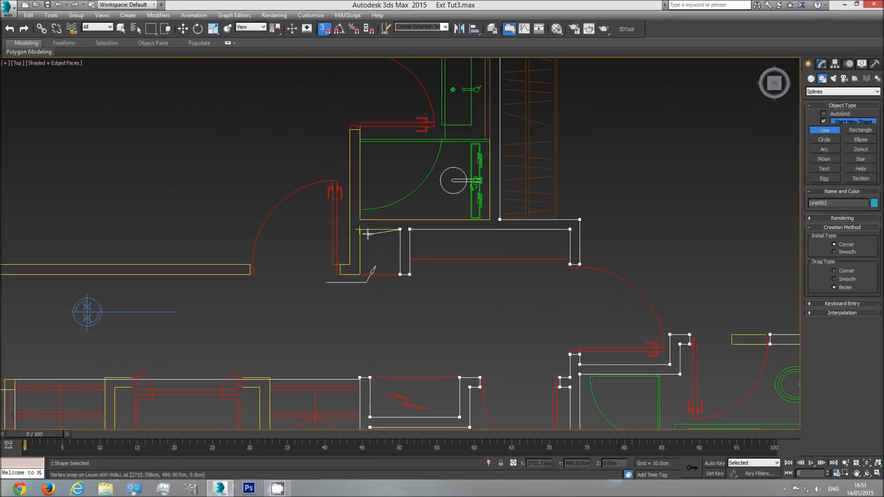
click(350, 265)
click(360, 131)
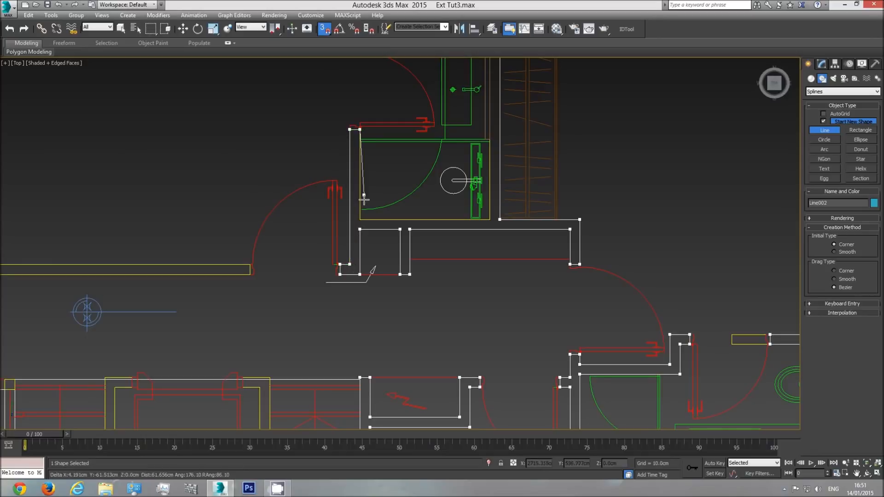
Trace the shower room's inner faces around the shower and up to the exterior wall, continuing past its window.
click(360, 220)
click(489, 222)
middle_drag(472, 146, 462, 286)
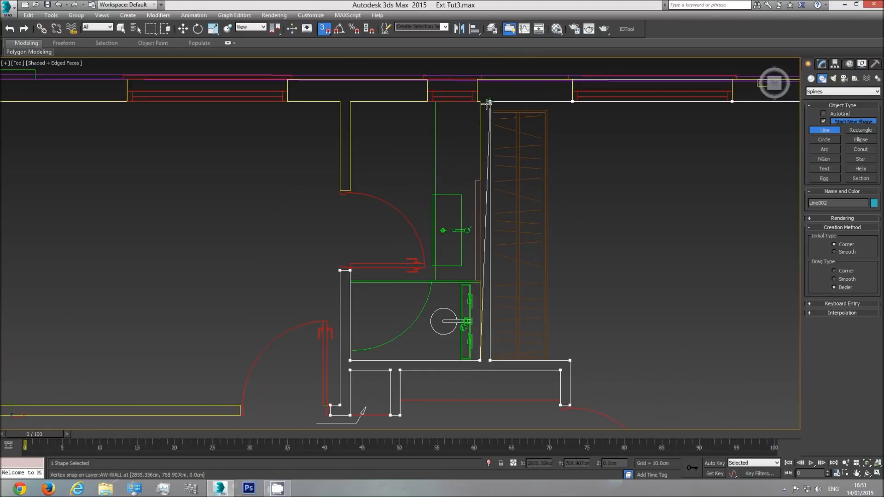
click(472, 110)
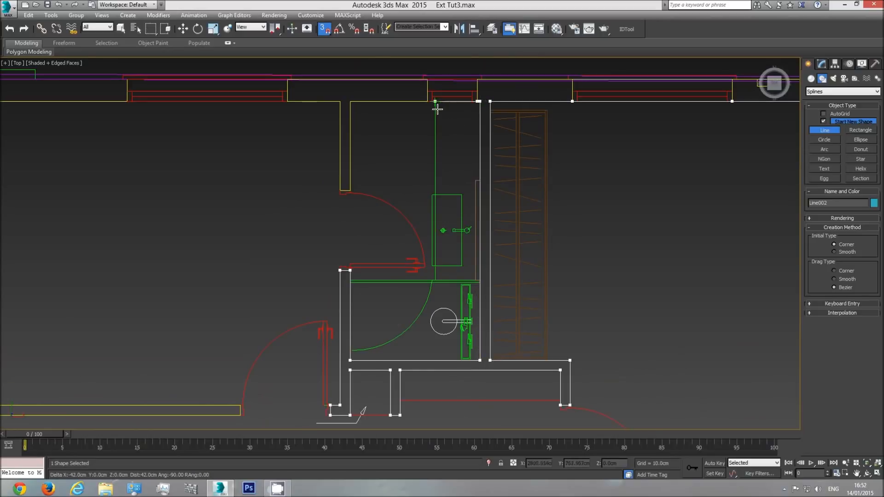
click(425, 105)
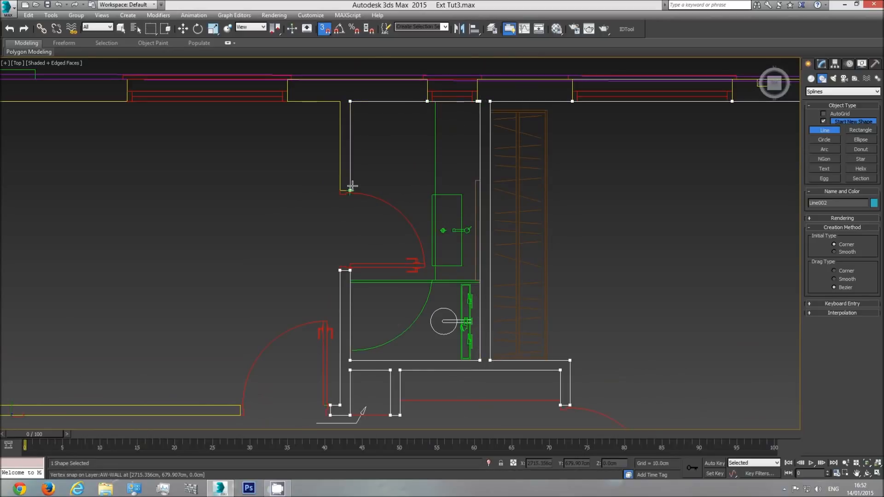
Trace the partition above the shower room's door, returning up its bedroom side and continuing past the middle bedroom's window.
click(340, 190)
click(340, 101)
click(289, 101)
middle_drag(95, 138, 288, 156)
click(320, 120)
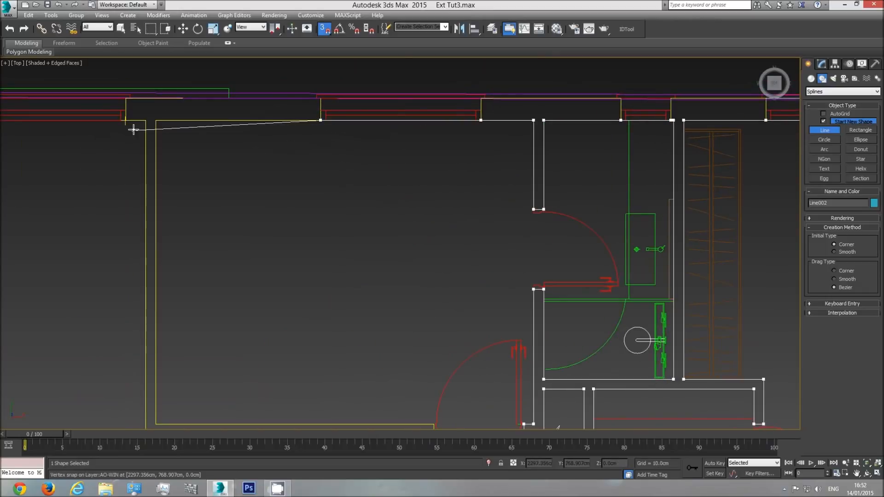
Trace both faces of the middle bedroom's L-shaped partition with its door end, continuing past the neighbouring room's window to the next partition.
click(156, 120)
middle_drag(184, 281, 170, 169)
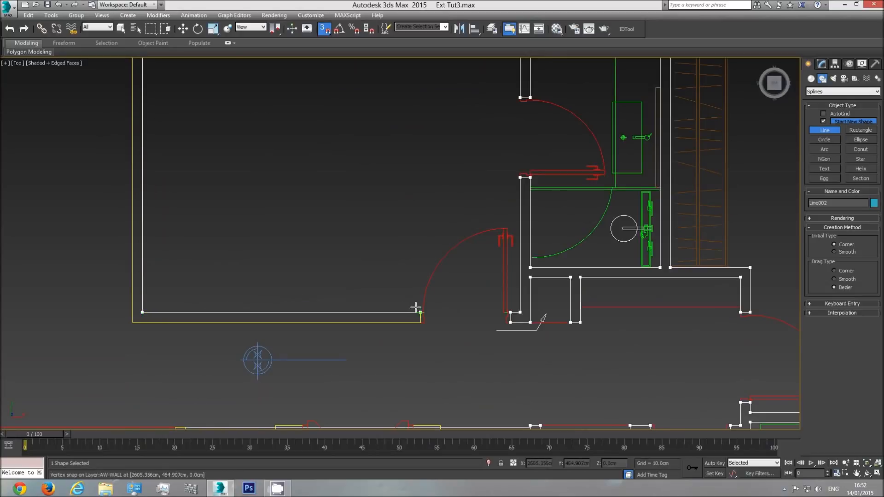
click(133, 322)
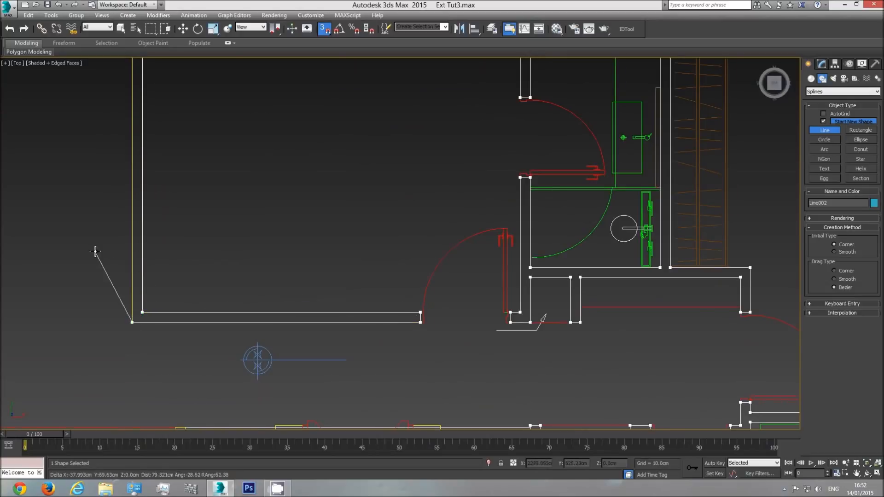
scroll(239, 339, down, 3)
click(248, 222)
click(120, 223)
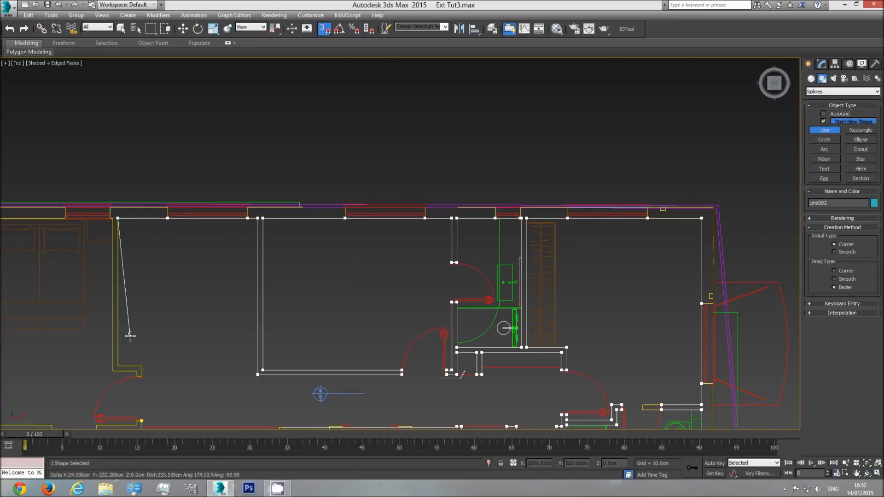
Trace both faces of the double bedroom's partition, including the stepped jamb beside its door, back up to the exterior wall.
middle_drag(168, 374, 255, 258)
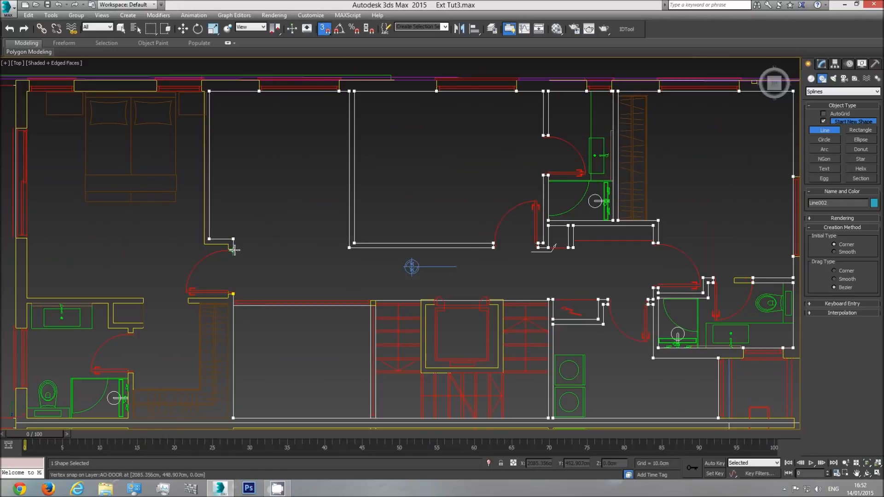
scroll(235, 249, up, 3)
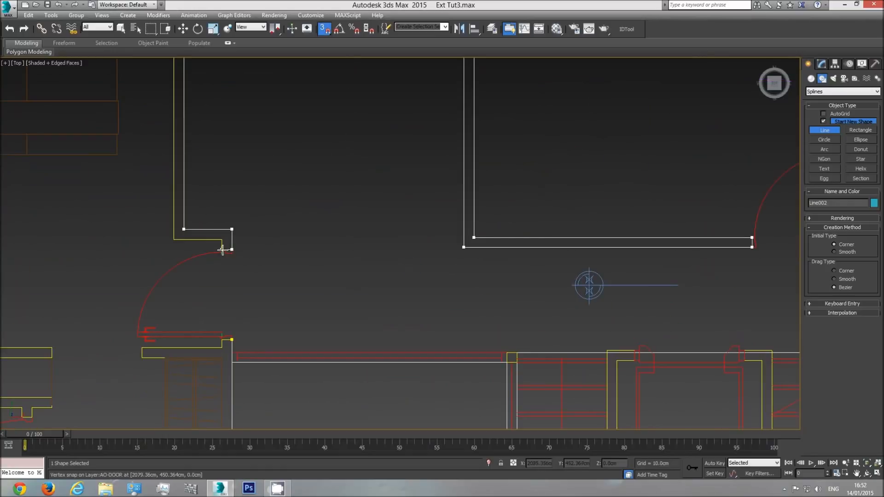
click(174, 244)
middle_drag(138, 154, 251, 275)
scroll(257, 203, down, 2)
click(281, 121)
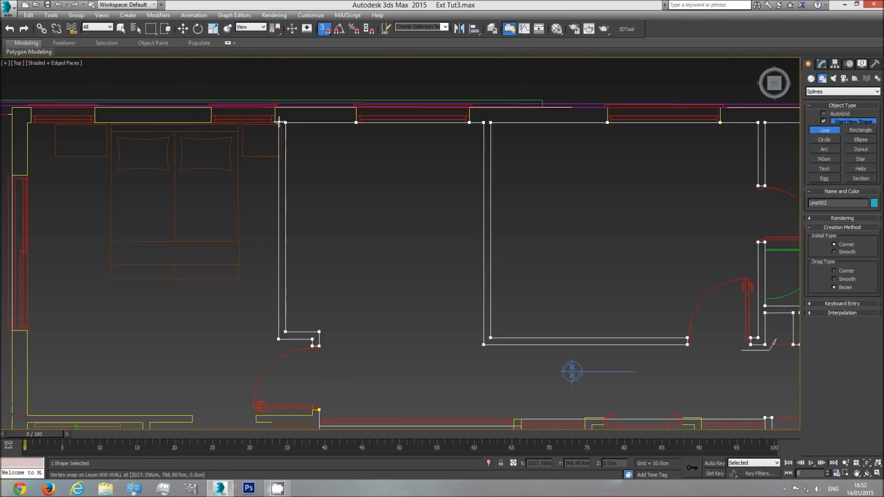
Trace the double bedroom's exterior wall past both windows above the bed and around the corner to the large side window.
scroll(282, 121, up, 1)
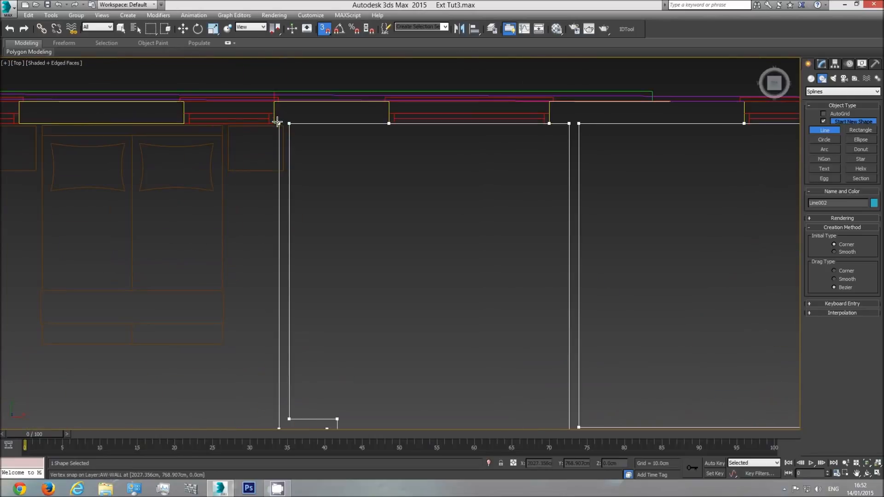
click(183, 123)
middle_drag(38, 125, 174, 146)
click(154, 145)
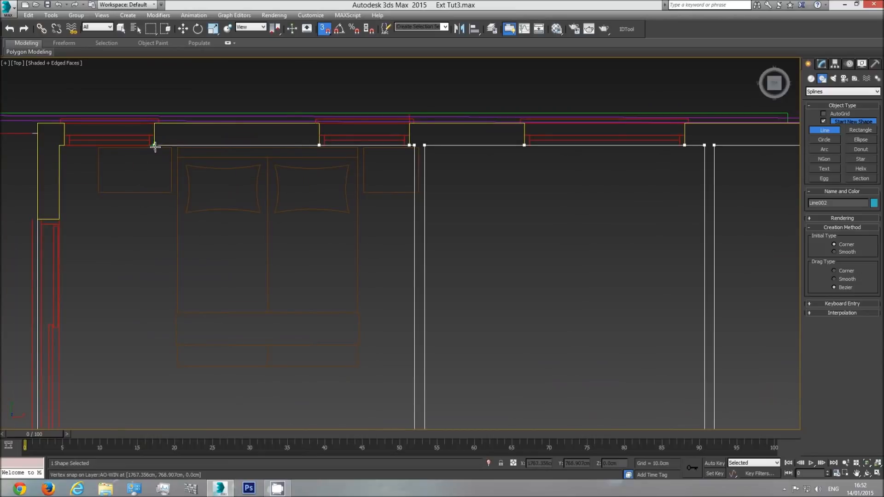
click(64, 145)
click(59, 145)
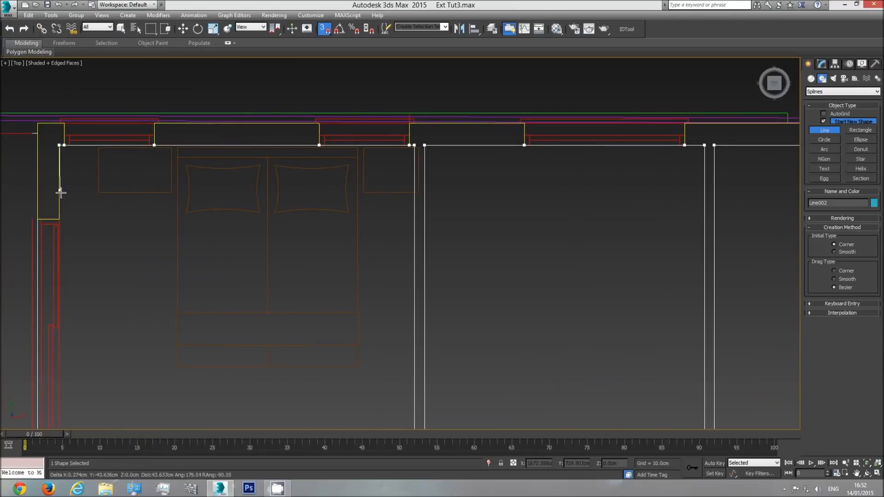
click(59, 219)
Continue past the large side window to the room corner and trace the partition above the bathroom, returning to the niche's inner corner.
middle_drag(93, 313, 109, 154)
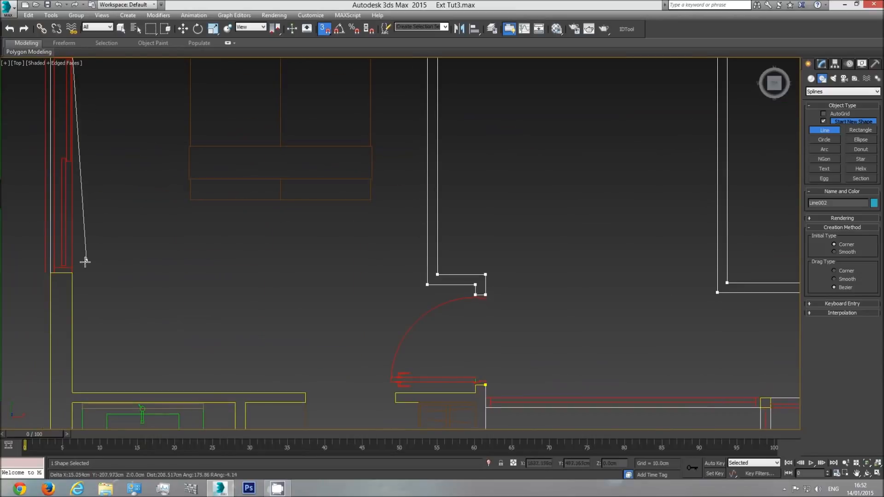
click(78, 276)
click(72, 393)
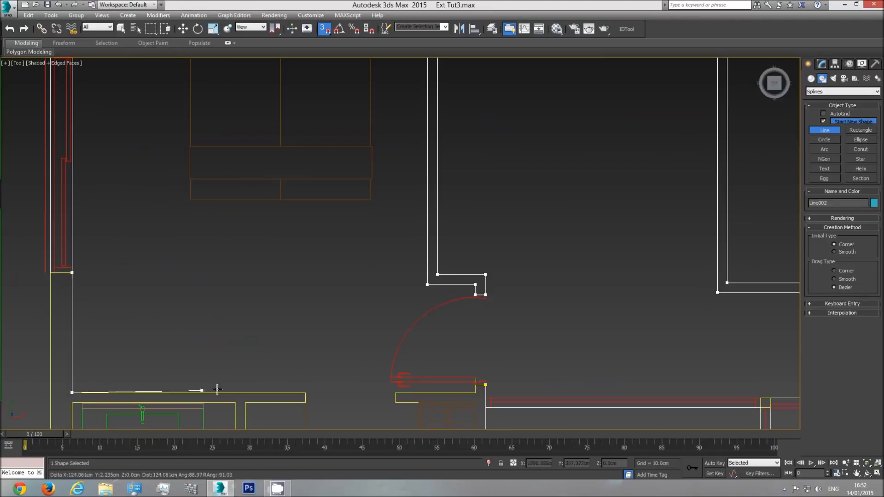
click(305, 403)
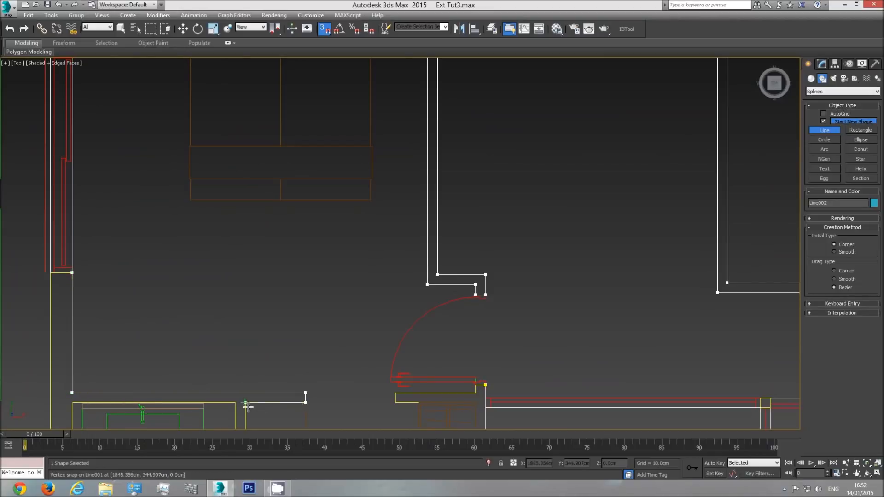
click(263, 405)
mouse_move(263, 405)
middle_down()
mouse_move(236, 263)
mouse_move(236, 209)
middle_up()
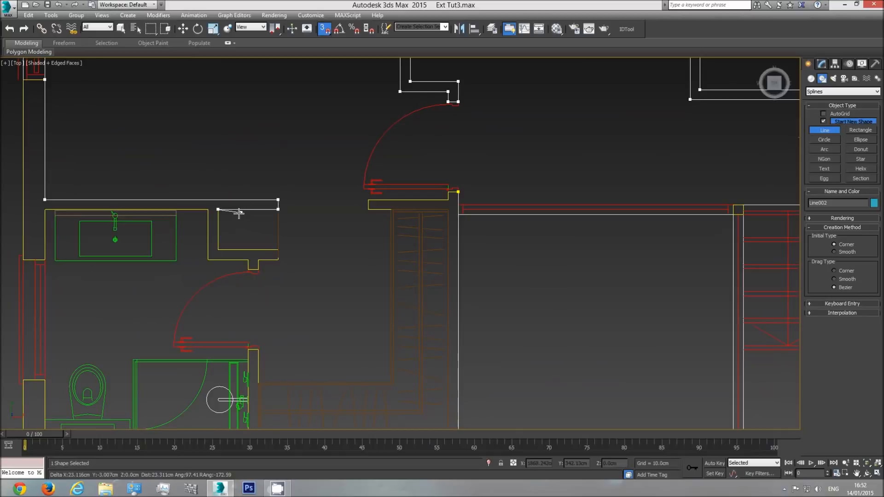
Trace the niche's inner faces and wall end back to the bathroom door jamb, and finish the line.
click(218, 249)
click(278, 250)
click(278, 259)
click(259, 262)
right_click(259, 262)
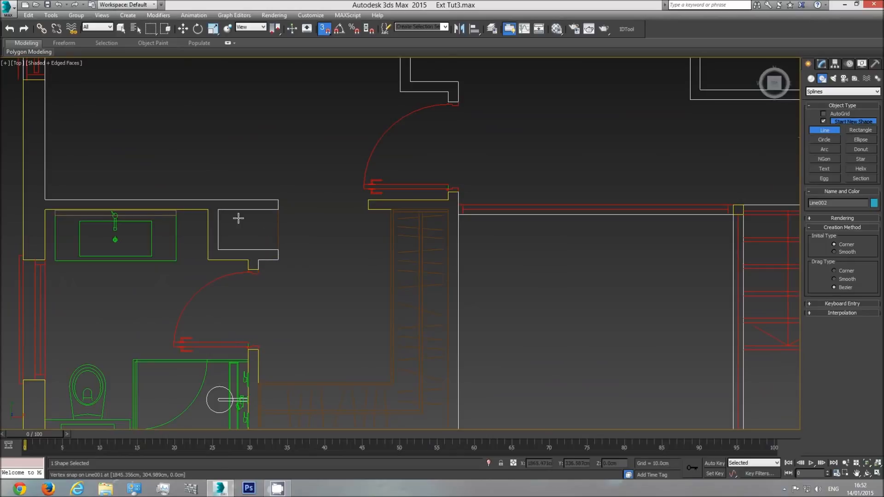
scroll(442, 325, down, 2)
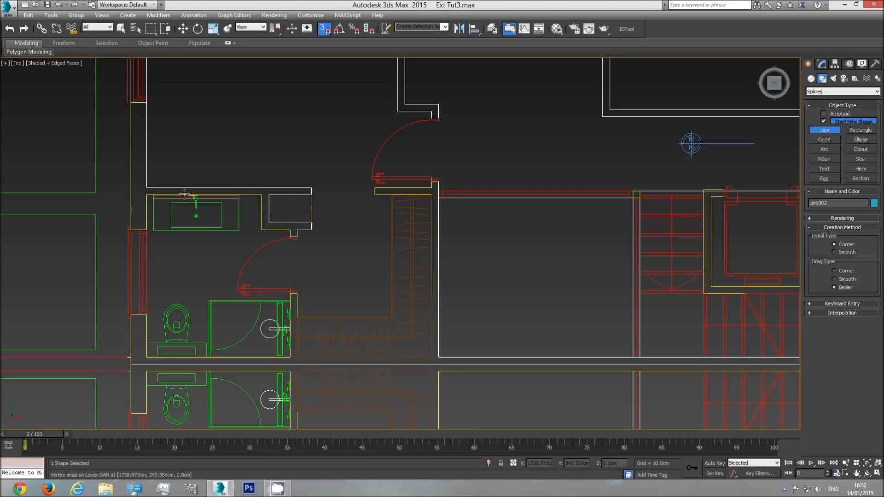
right_click(239, 243)
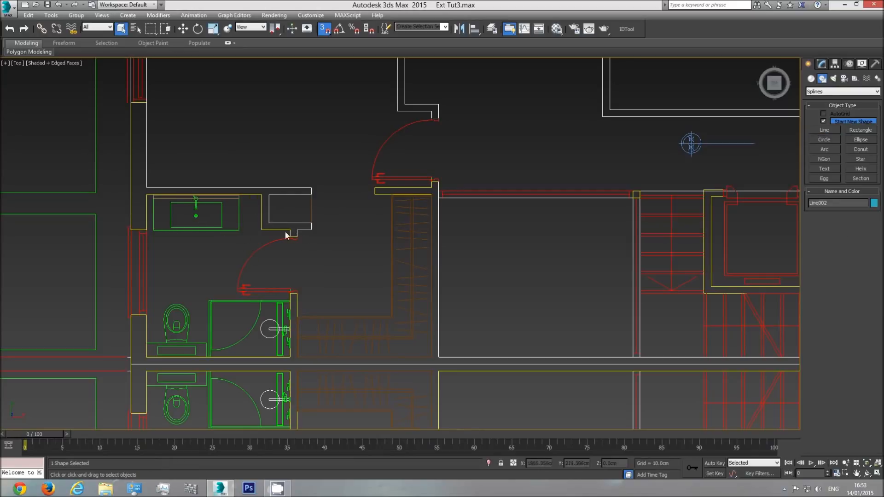
Hide the Plan floor plan group so only the traced wall splines remain in view.
click(130, 270)
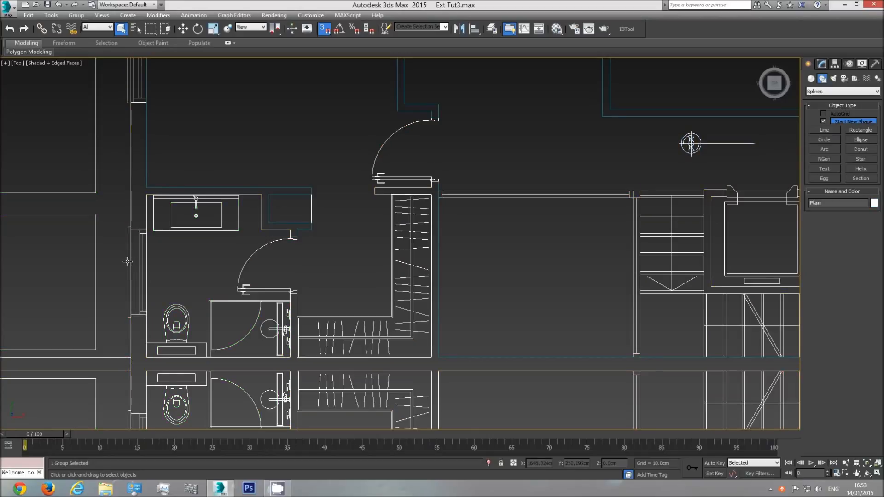
right_click(128, 259)
click(143, 233)
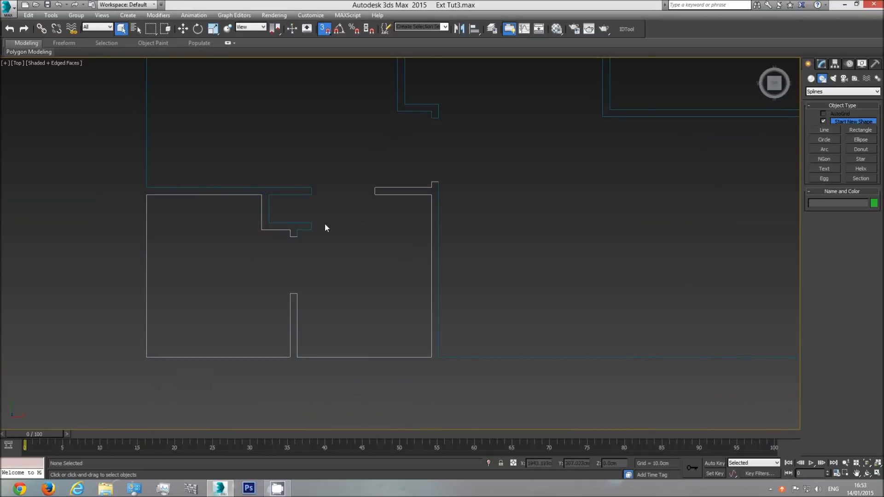
Inspect how the two wall splines meet and overlap around the bathroom niche and the double bedroom's door jamb.
click(300, 230)
scroll(297, 238, up, 4)
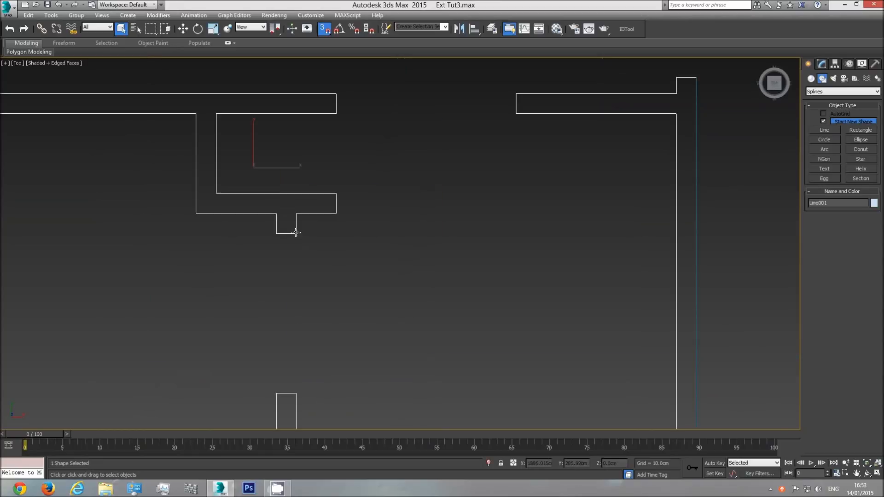
scroll(333, 247, down, 4)
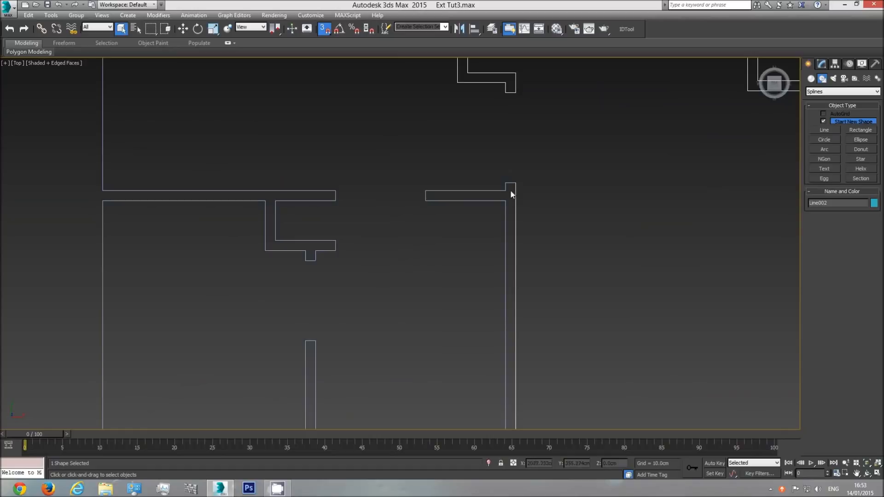
click(562, 178)
click(498, 191)
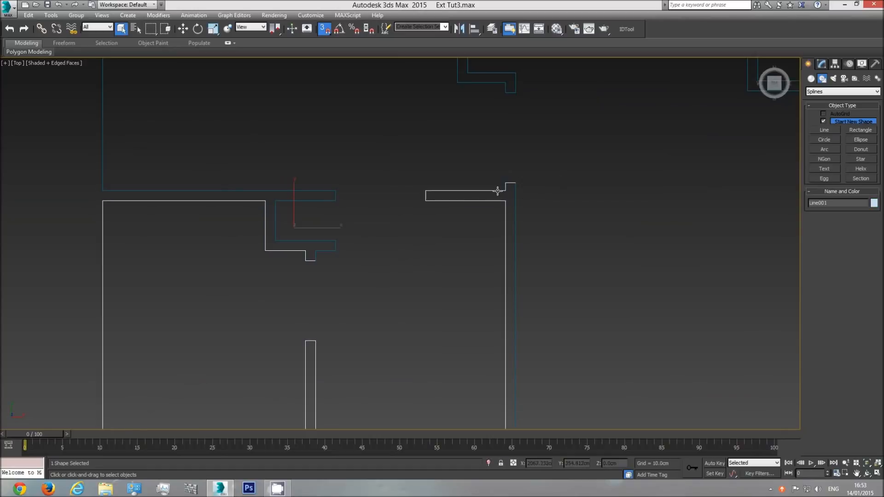
Try hiding the bathroom-side wall spline Line001, and undo the hiding.
right_click(437, 226)
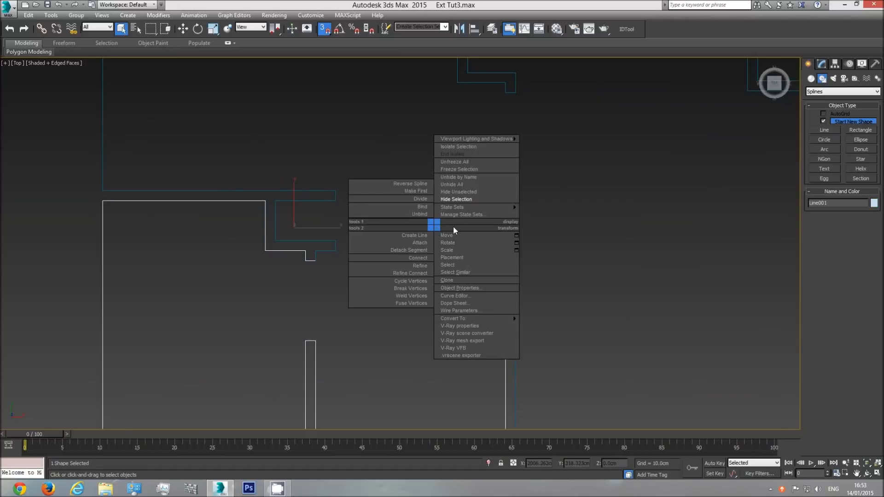
click(462, 200)
key(ctrl+z)
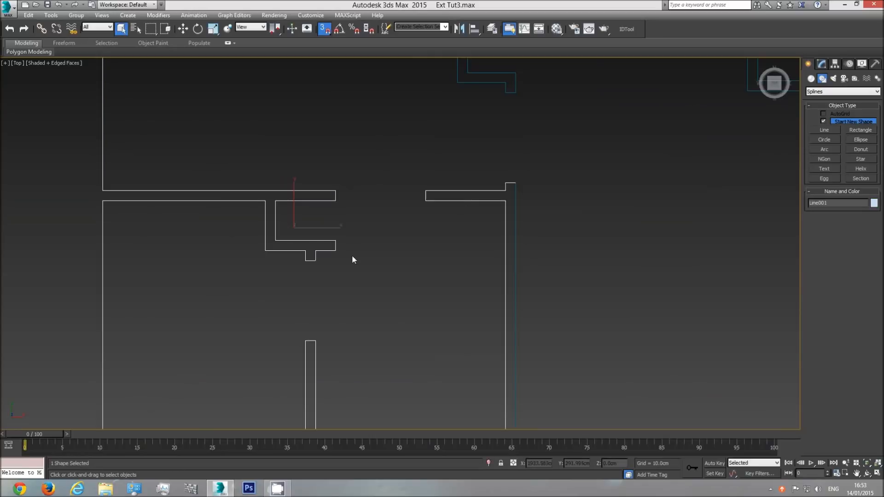
Select Line002 and Line001 in turn to compare the extent of each wall outline.
click(372, 269)
scroll(374, 281, down, 5)
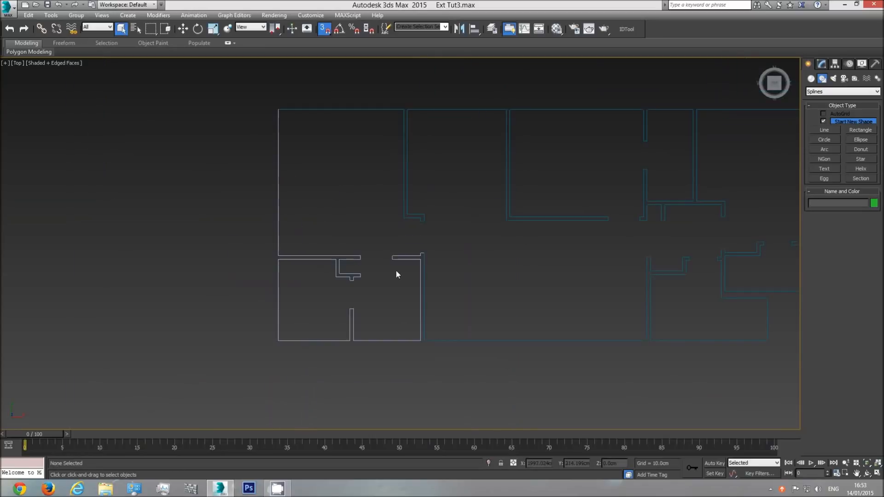
click(423, 279)
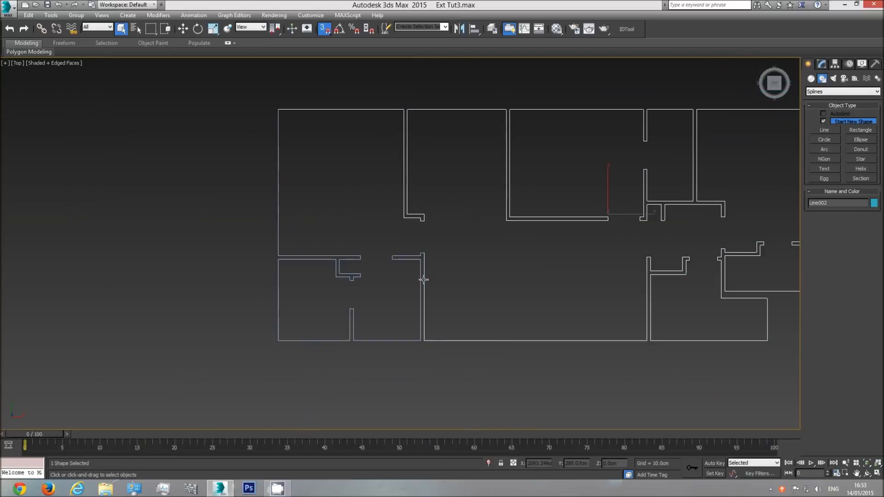
click(403, 257)
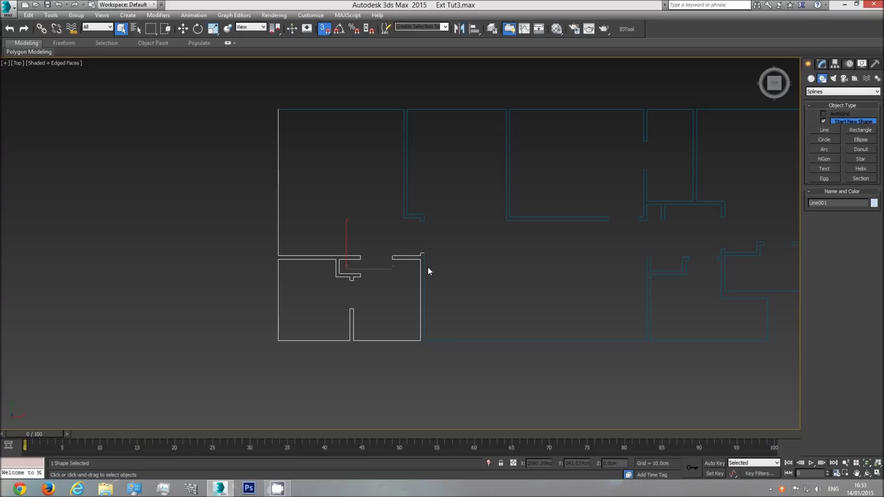
Hide Line001 to check which walls Line002 already covers, and undo the hiding.
right_click(418, 264)
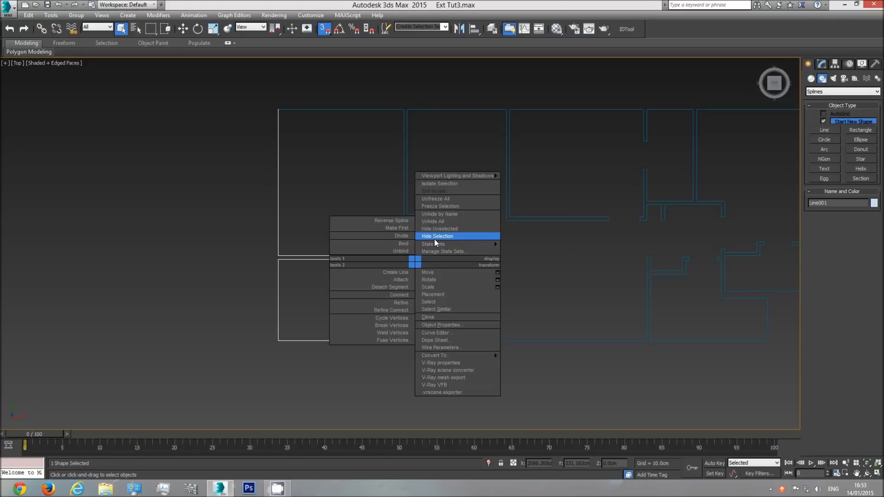
click(435, 237)
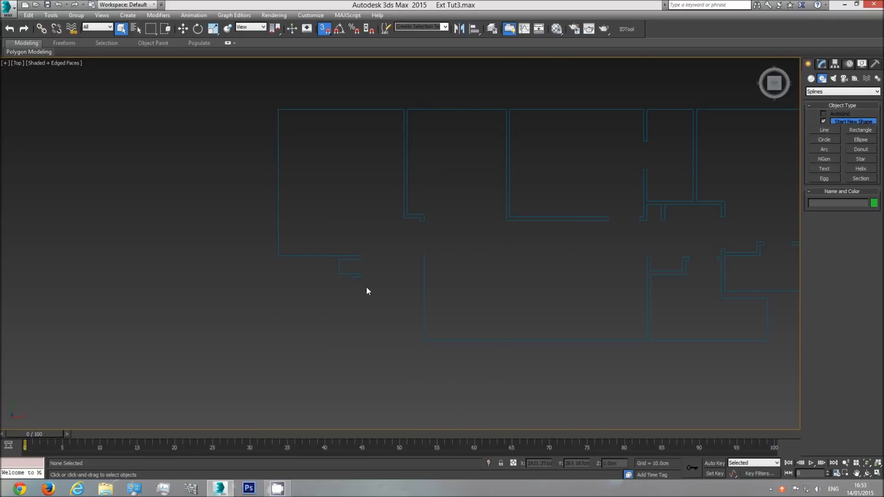
key(ctrl+z)
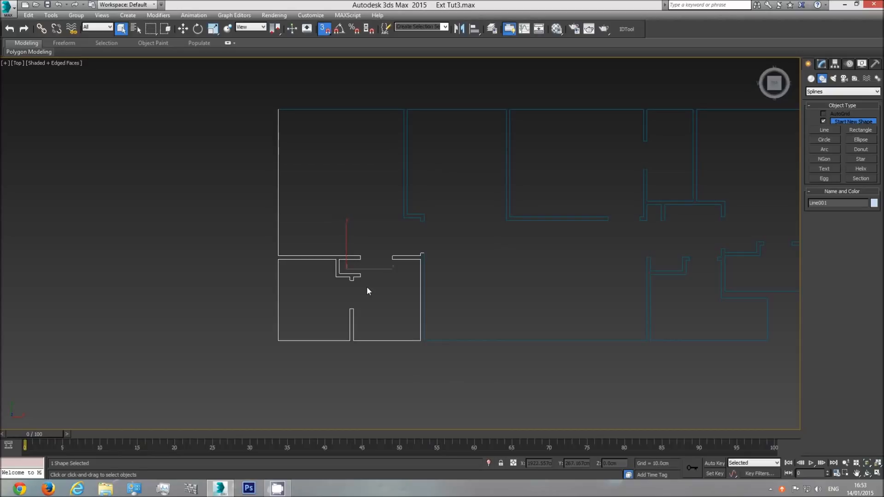
Delete the three Line001 segments on the upper part of the left outer wall that duplicate Line002.
click(822, 64)
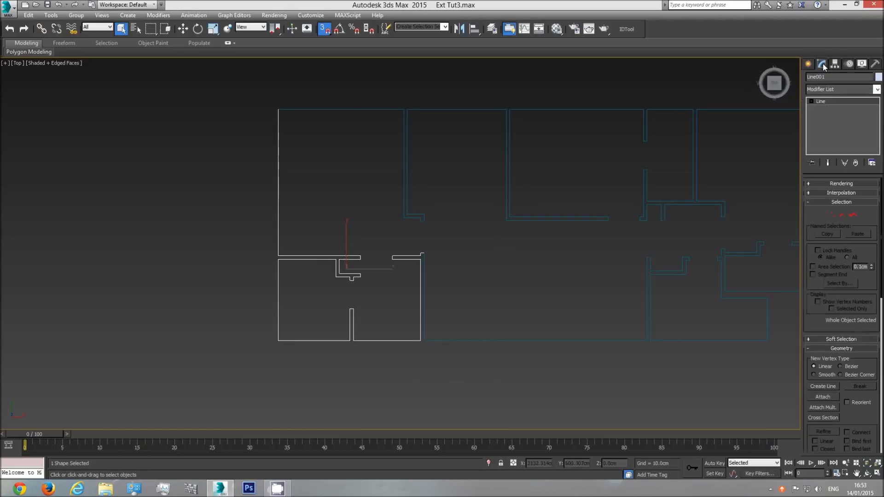
click(842, 214)
drag(240, 222, 232, 236)
scroll(278, 112, up, 4)
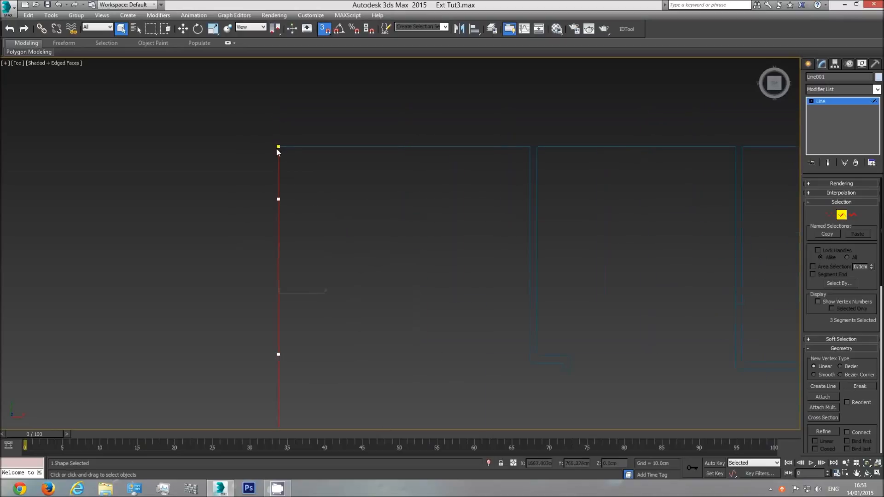
scroll(287, 155, down, 4)
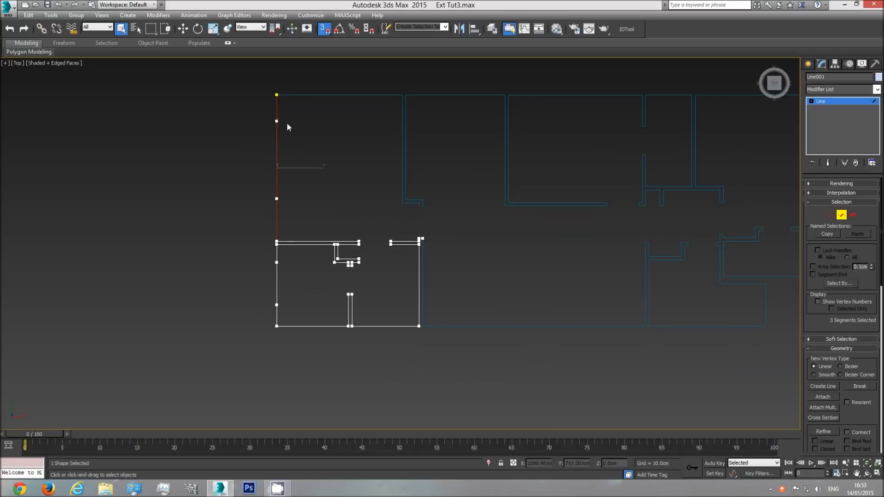
key(Delete)
Delete Line001's duplicate segments along the horizontal wall above the bathroom and on the niche's inner vertical edge.
drag(257, 219, 380, 242)
key(Delete)
scroll(370, 247, up, 5)
drag(315, 257, 287, 259)
key(Delete)
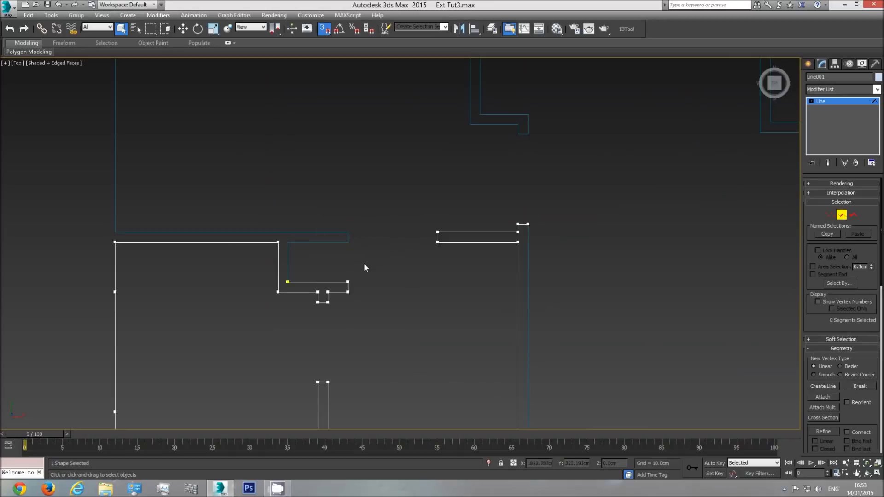
Delete the remaining duplicate Line001 segments around the niche's lower wall and door jamb, undo the excess deletion, and leave segment editing.
drag(290, 289, 290, 289)
key(Delete)
drag(377, 267, 330, 311)
key(Delete)
drag(328, 305, 330, 306)
key(Delete)
key(ctrl+z)
click(843, 216)
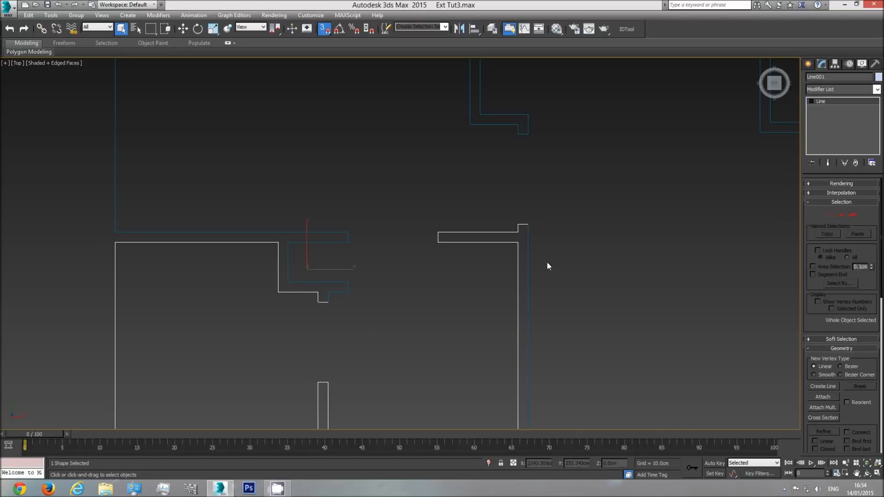
Attach the trimmed Line001 outline to Line002 so all interior walls form one shape.
click(527, 259)
click(517, 256)
click(528, 257)
click(823, 397)
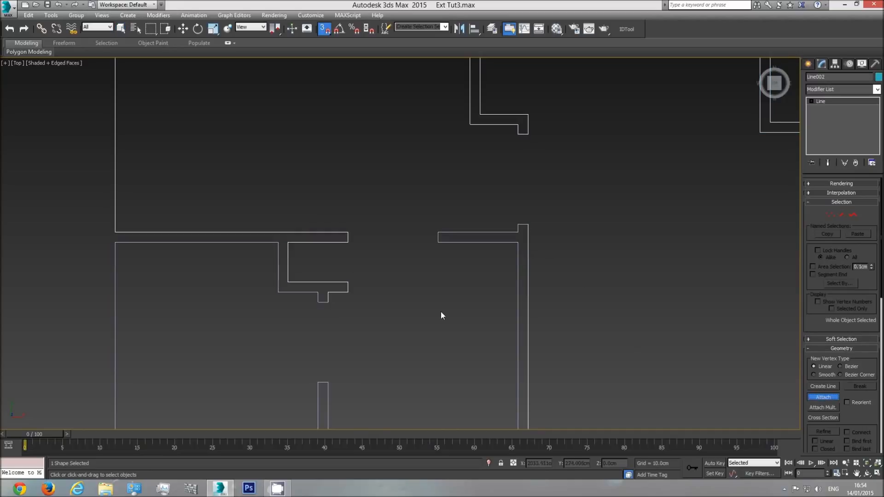
click(318, 297)
key(w)
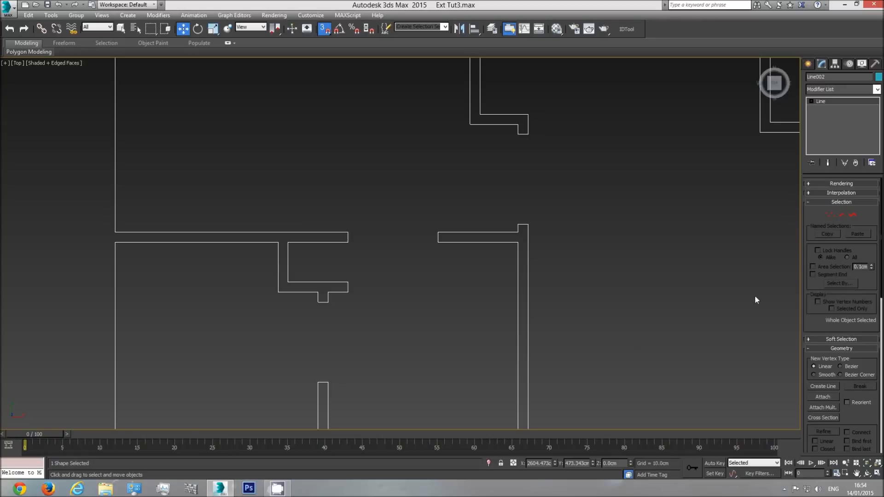
Select all vertices of the attached wall shape and weld them with a 0.1 cm threshold.
click(830, 215)
middle_drag(388, 308, 368, 312)
scroll(368, 312, down, 5)
drag(711, 183, 255, 371)
scroll(395, 316, up, 10)
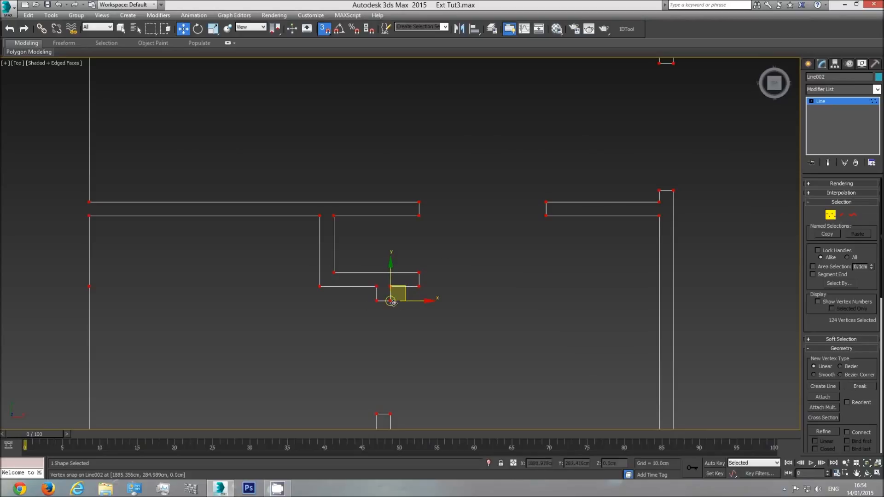
scroll(554, 163, down, 8)
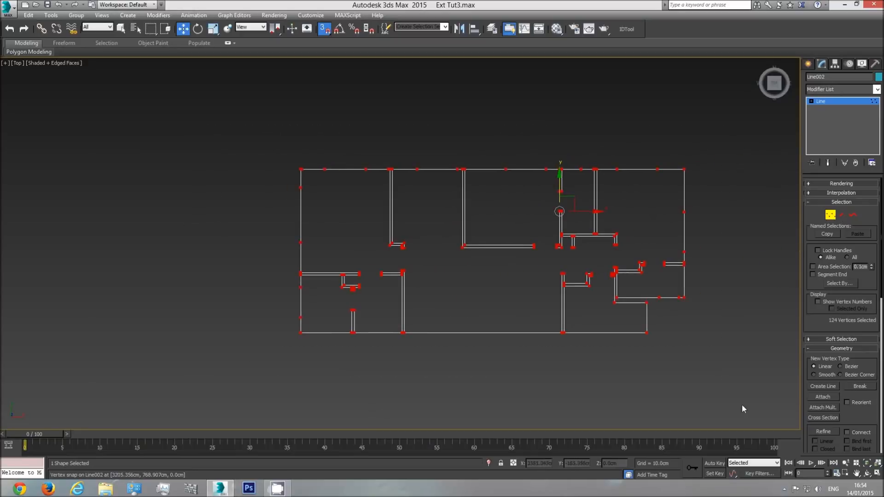
scroll(829, 323, down, 5)
click(824, 340)
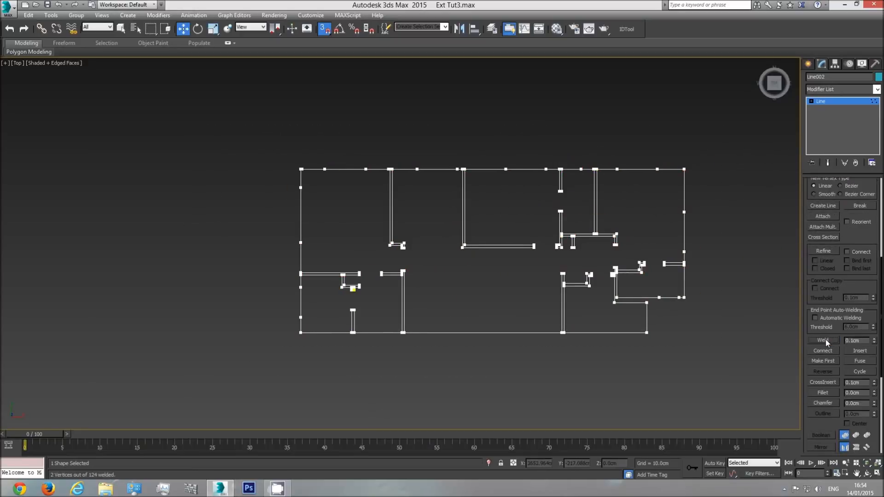
Select all the wall shape's vertices again, convert them to Corner type, and leave vertex editing.
drag(726, 134, 237, 377)
scroll(339, 294, up, 5)
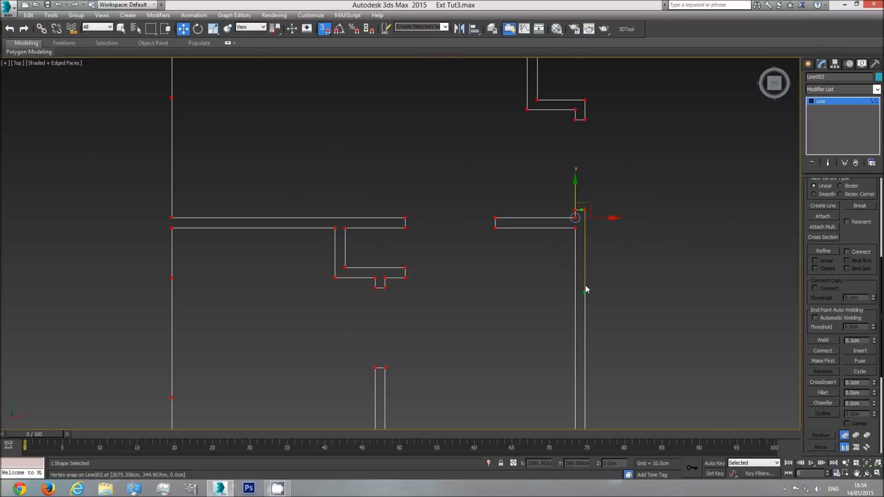
scroll(579, 211, up, 4)
right_click(542, 239)
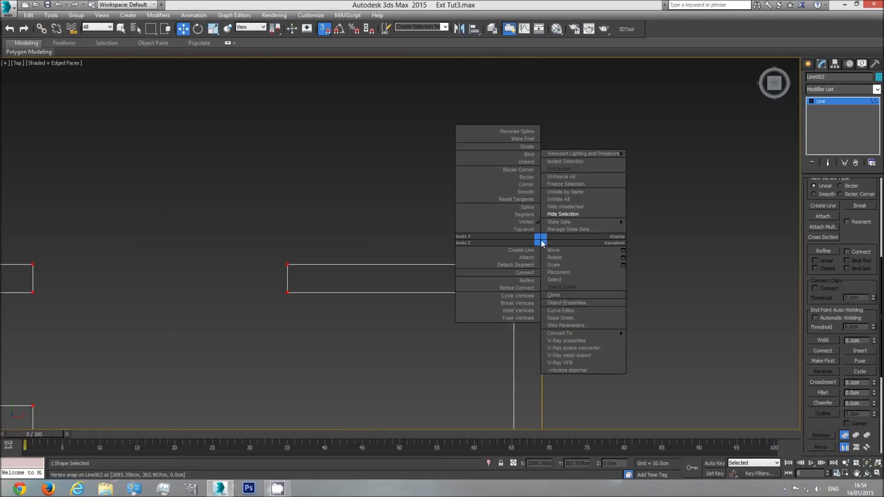
click(531, 178)
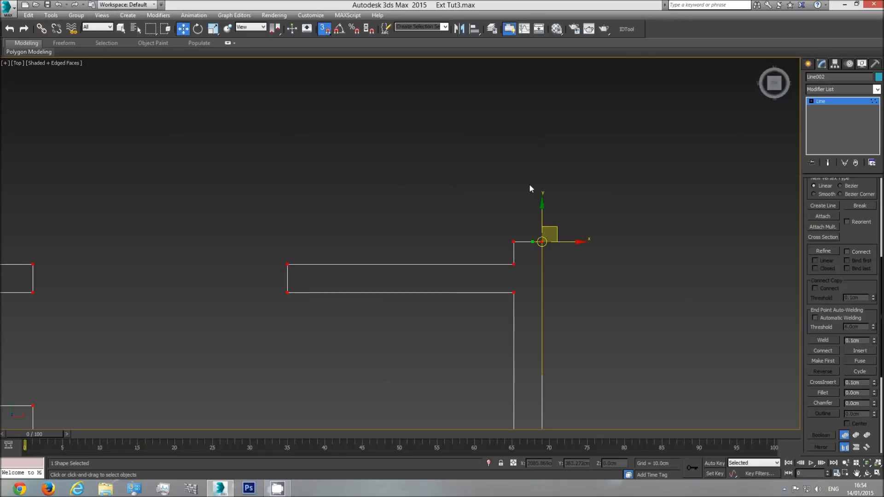
click(513, 241)
scroll(486, 266, down, 3)
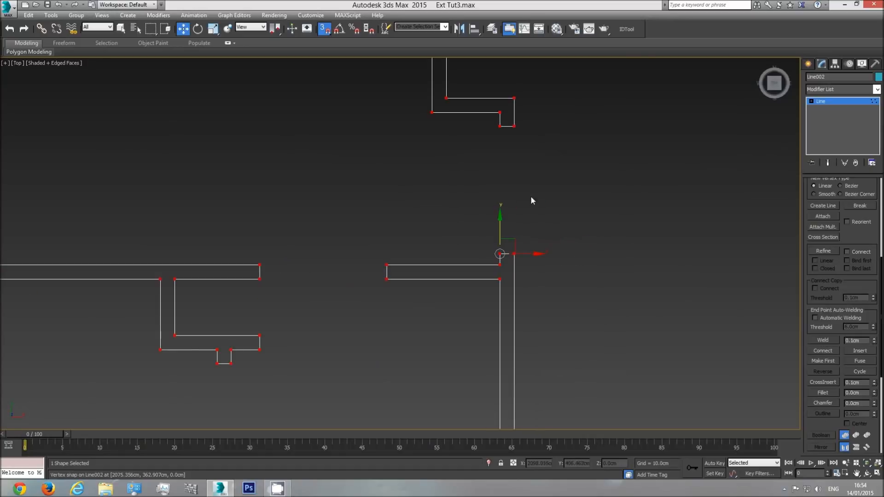
middle_drag(466, 289, 500, 289)
scroll(500, 289, down, 3)
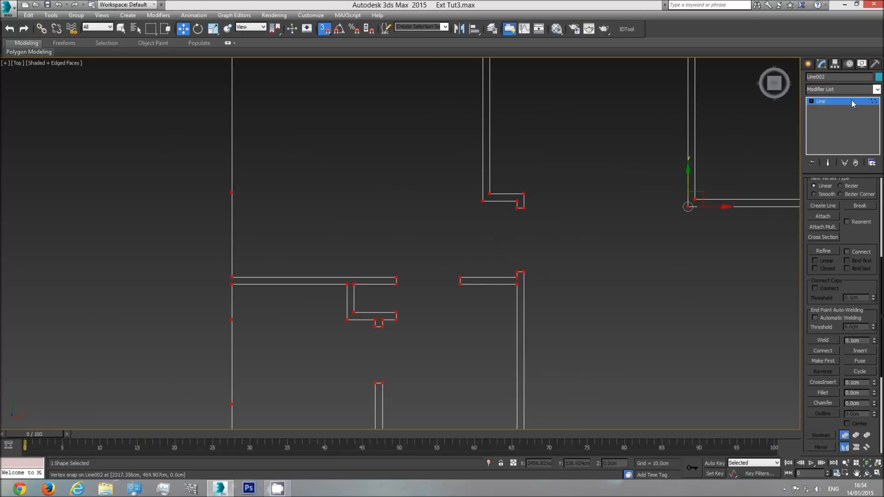
click(852, 101)
Examine the joined wall outline around the bathroom niche, the door jambs and the rest of the plan.
scroll(428, 258, down, 3)
scroll(459, 273, up, 3)
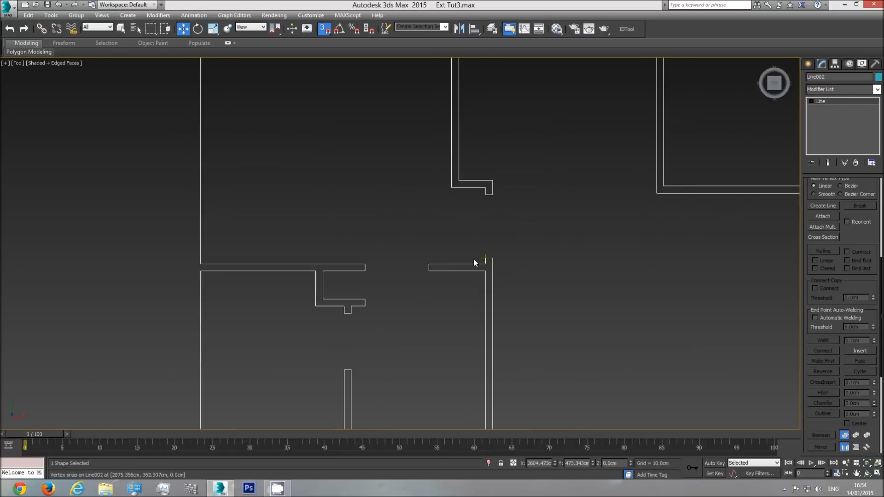
scroll(487, 258, up, 3)
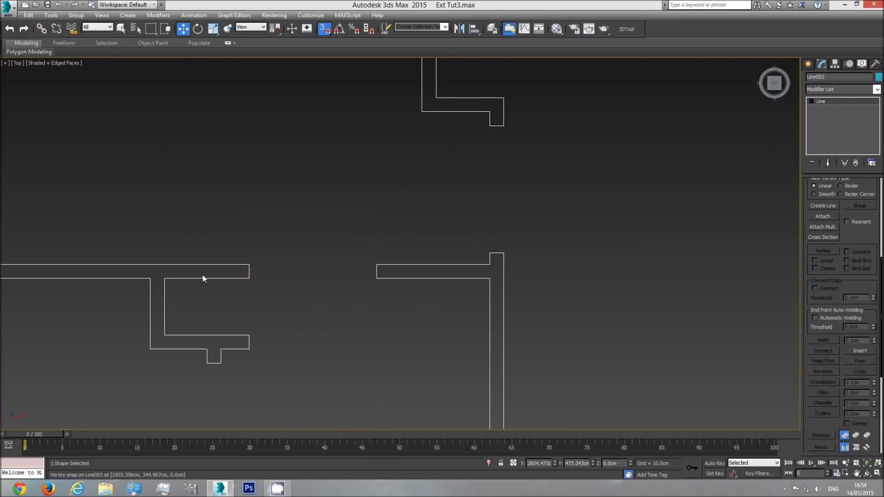
scroll(281, 322, down, 3)
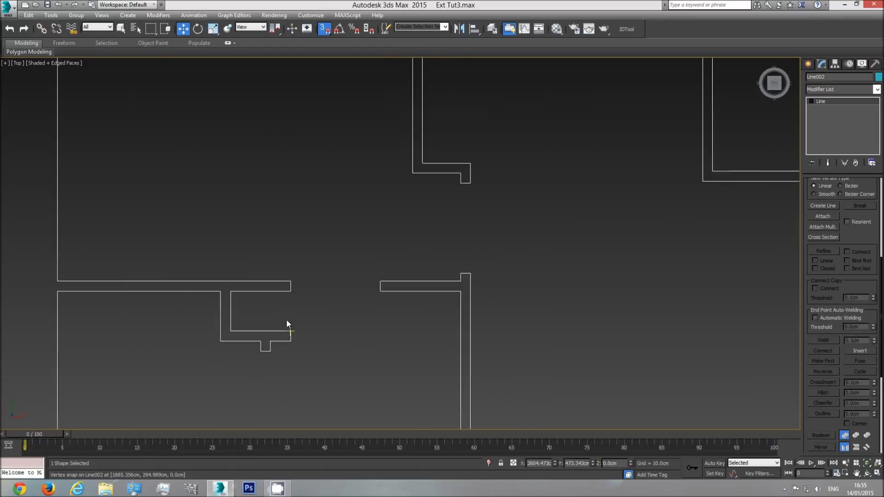
scroll(239, 178, down, 2)
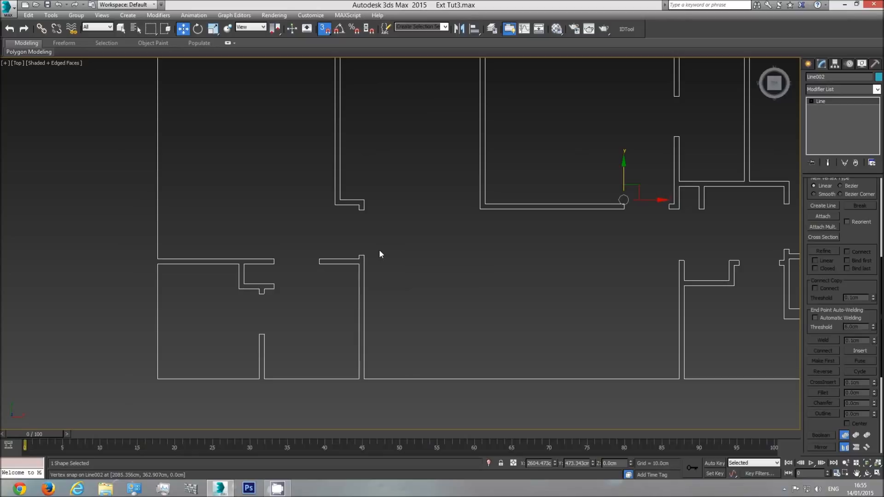
middle_drag(345, 241, 341, 261)
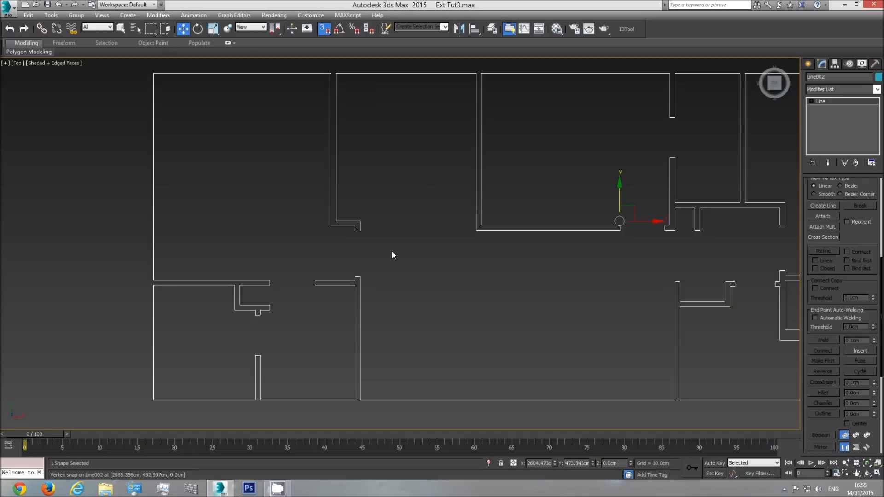
middle_drag(355, 263, 385, 258)
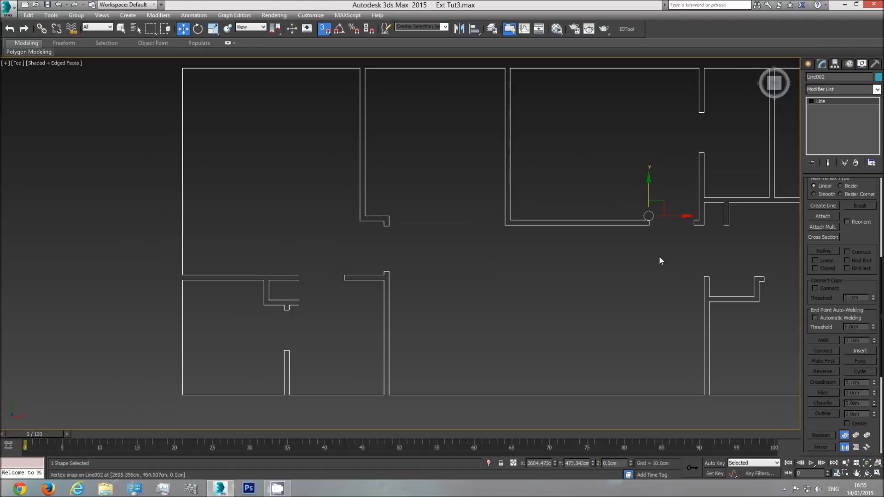
middle_drag(661, 260, 617, 260)
scroll(503, 288, down, 2)
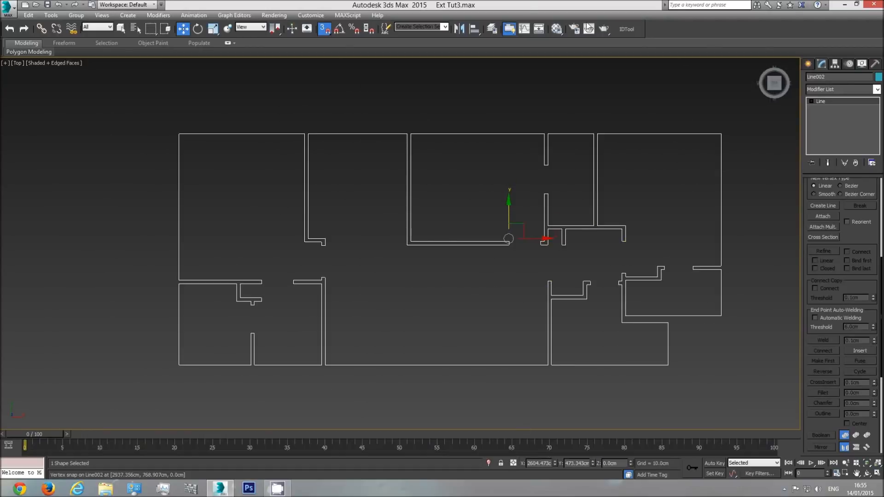
Turn off snapping and unhide all objects to bring back the floor plan.
click(325, 29)
right_click(481, 285)
click(507, 243)
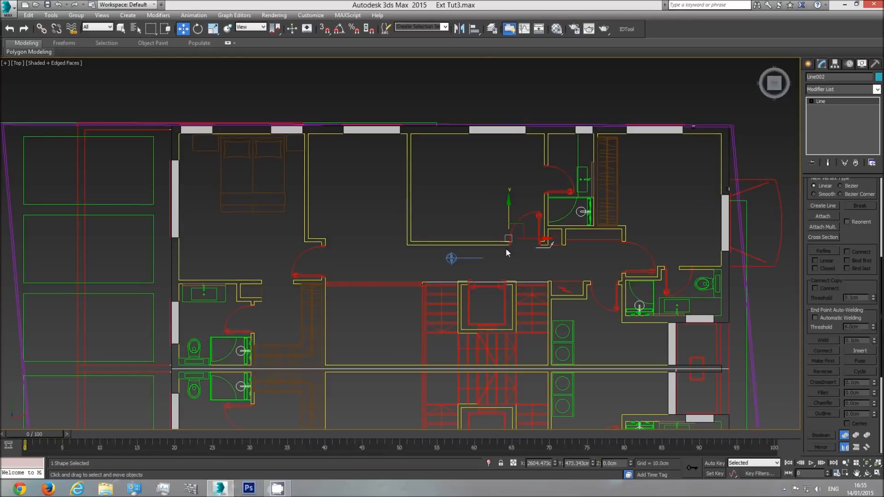
Clone the interior wall shape straight down over the neighbouring apartment in the lower half of the plan.
middle_drag(551, 244, 538, 154)
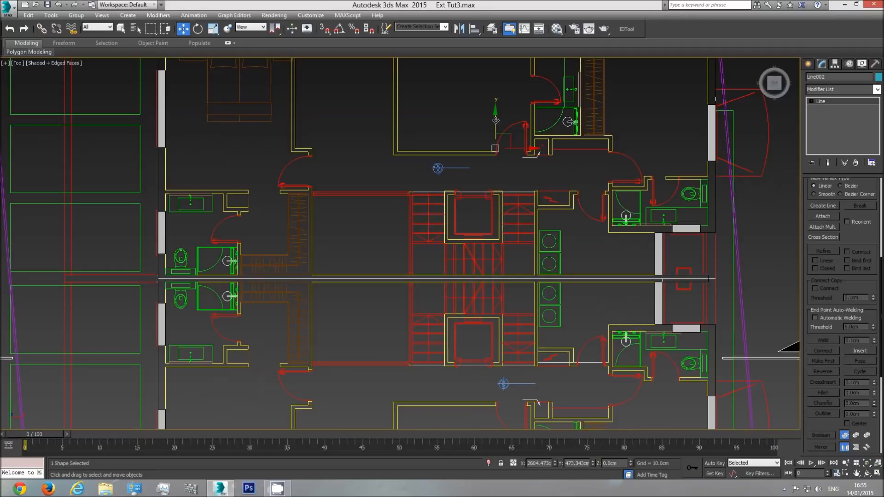
shift+drag(495, 121, 486, 360)
click(435, 283)
scroll(429, 244, down, 3)
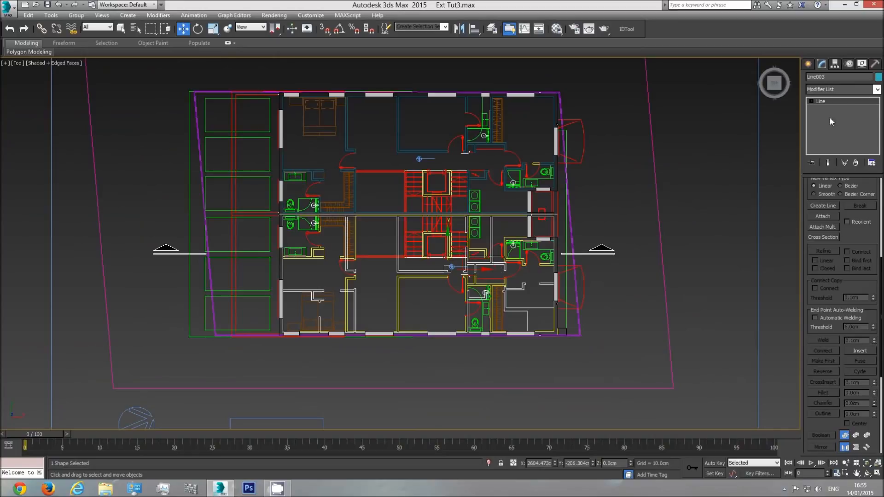
Apply a Mirror modifier on the Y axis to the cloned wall shape and move it below the building.
click(877, 90)
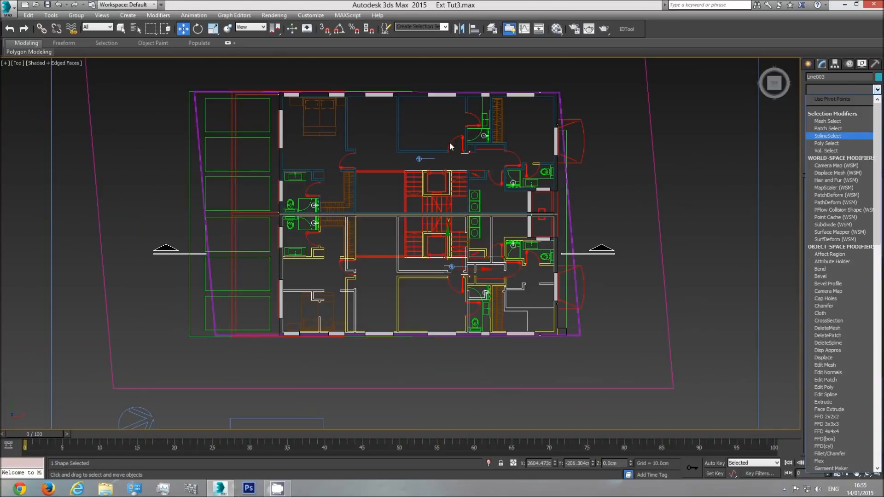
drag(879, 138, 881, 272)
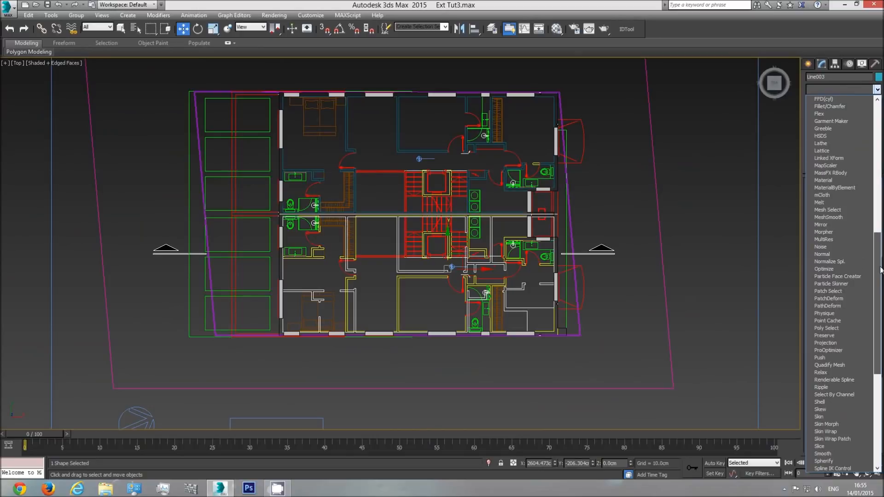
click(833, 224)
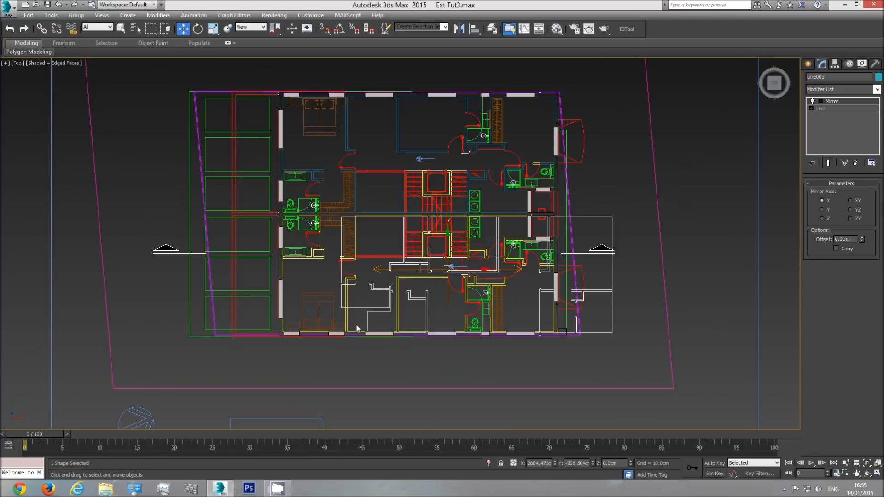
click(823, 210)
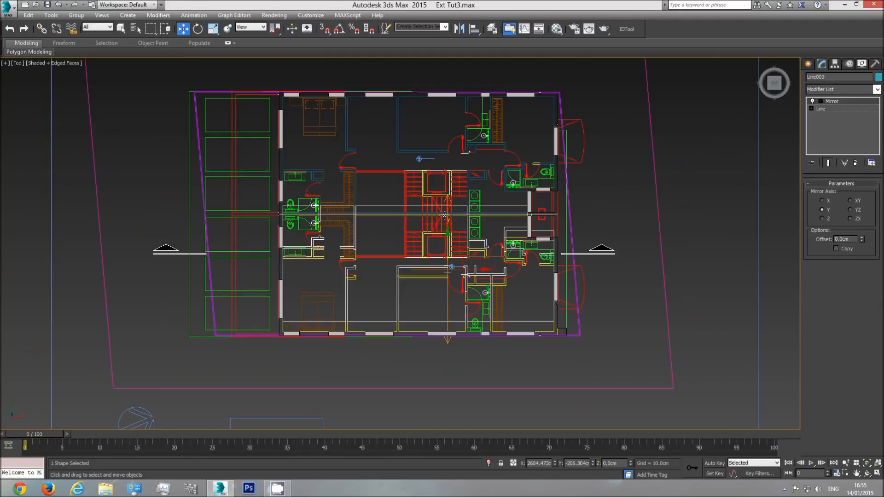
drag(445, 239, 447, 386)
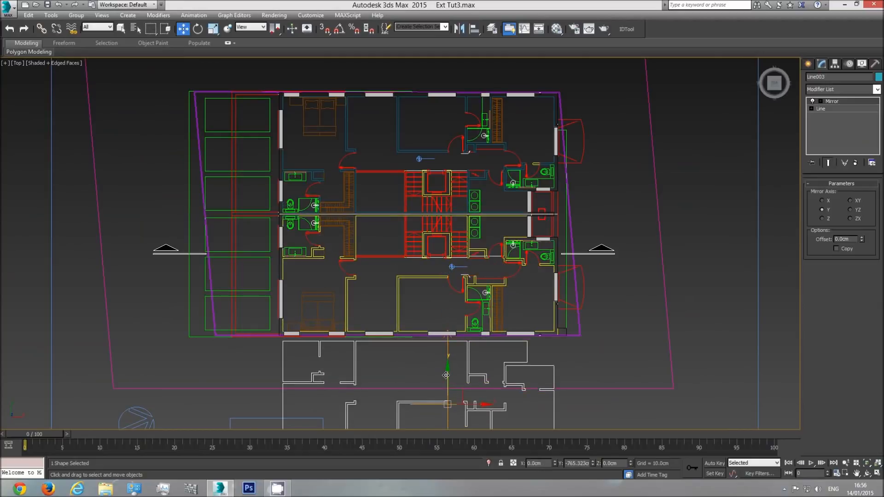
Hide the floor plan drawing and select the mirrored wall copy below the building.
right_click(356, 150)
click(376, 125)
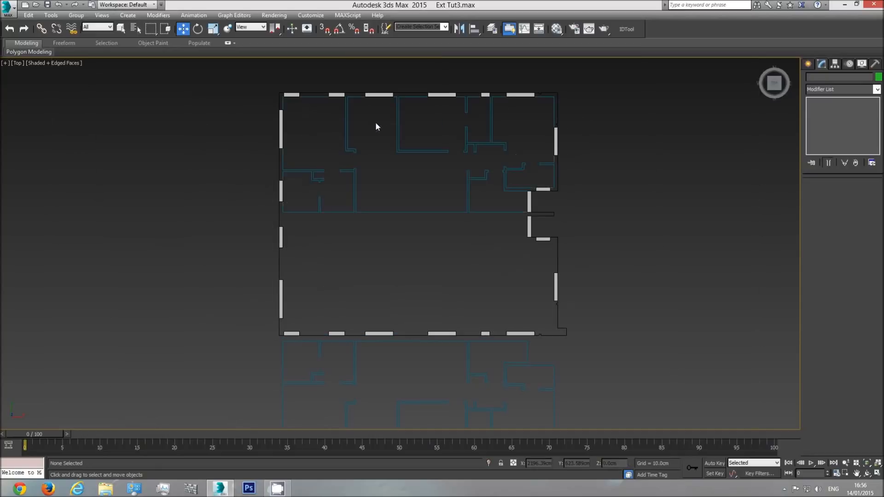
click(355, 180)
click(353, 379)
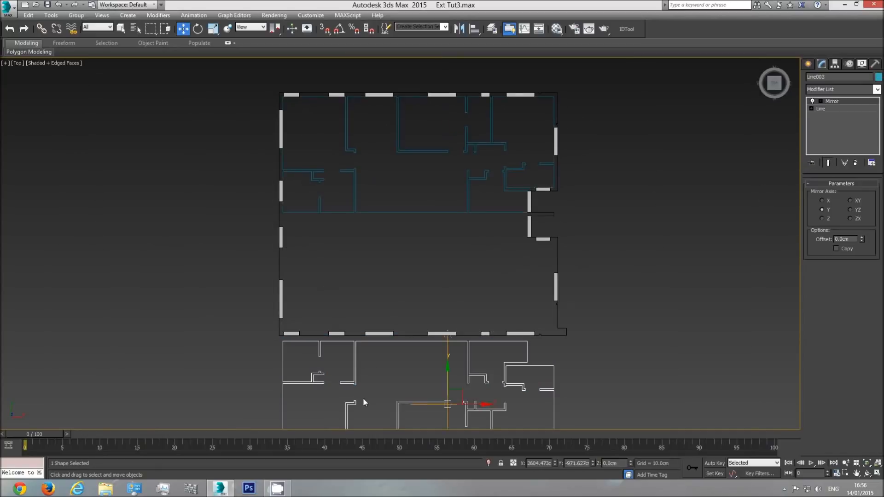
Move the mirrored wall copy up into the lower half of the building and unhide all objects to show the floor plan.
middle_drag(398, 388, 419, 352)
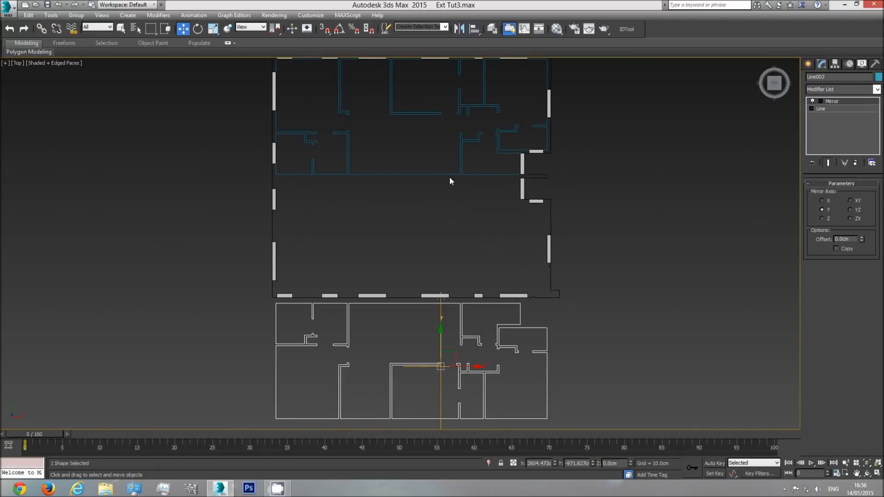
drag(442, 342, 446, 215)
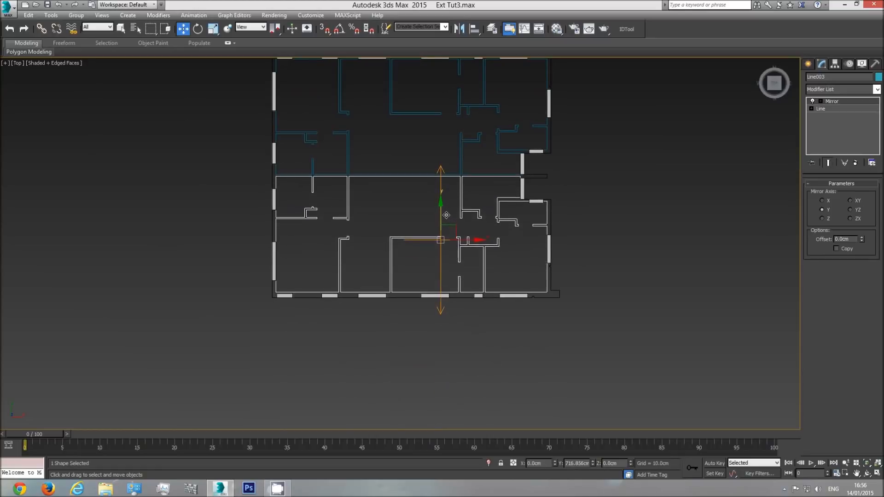
right_click(482, 287)
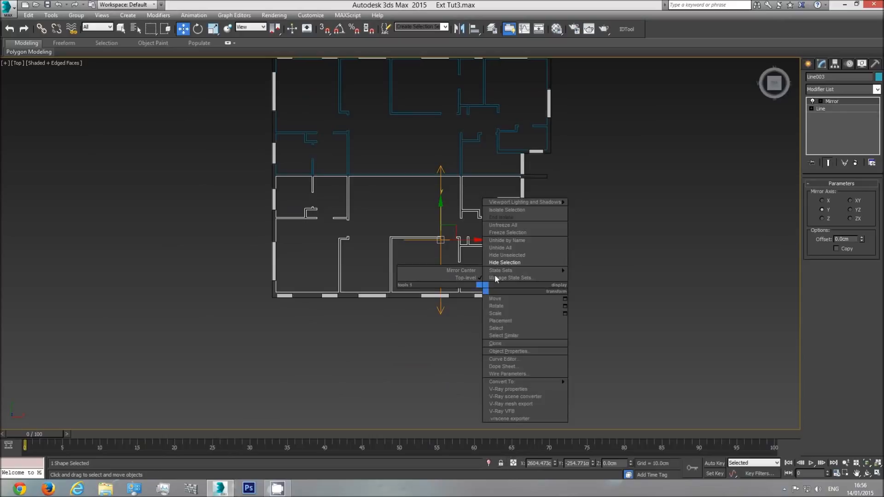
click(507, 249)
Turn on snapping and move the mirrored wall copy down so its lower edge meets the plan's inner exterior-wall corner.
scroll(539, 293, up, 6)
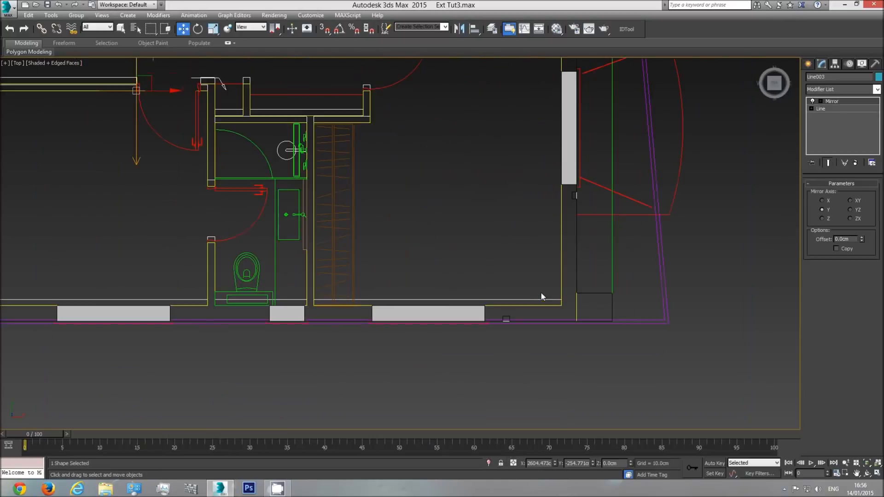
drag(548, 300, 525, 297)
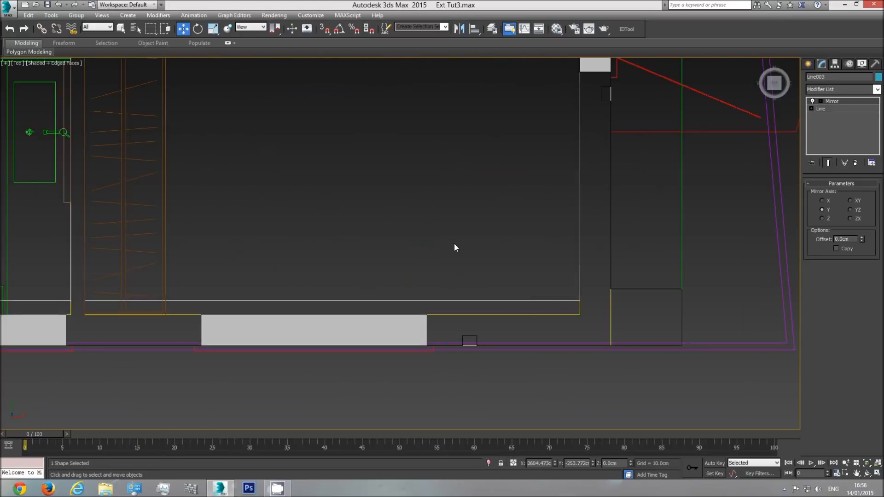
scroll(503, 288, down, 6)
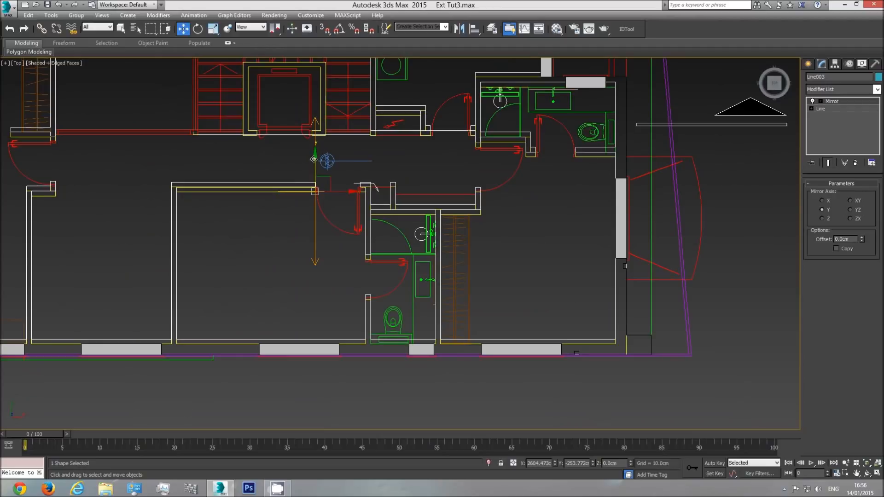
scroll(605, 339, up, 8)
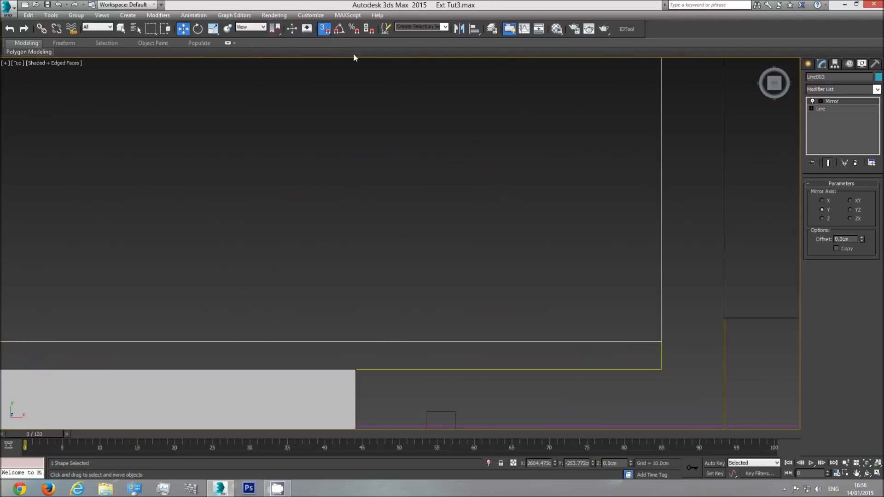
drag(658, 341, 659, 368)
scroll(601, 327, down, 8)
scroll(600, 327, down, 5)
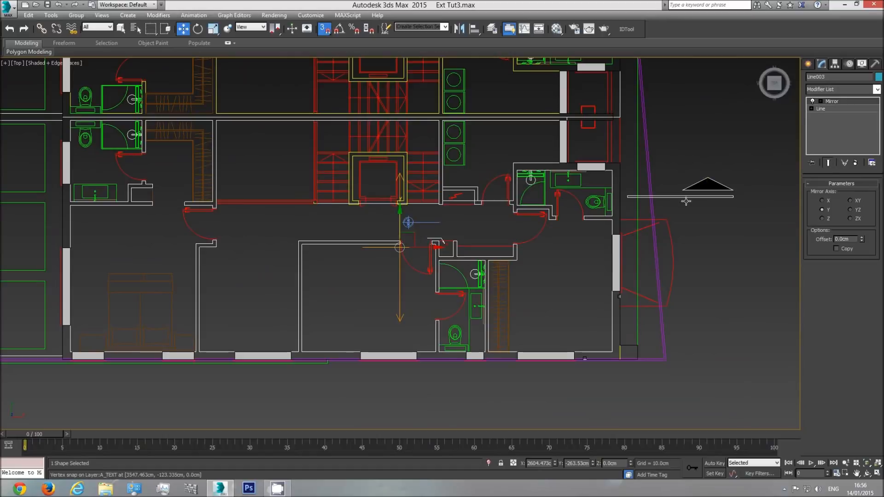
Convert the mirrored wall copy to an Editable Spline.
right_click(606, 229)
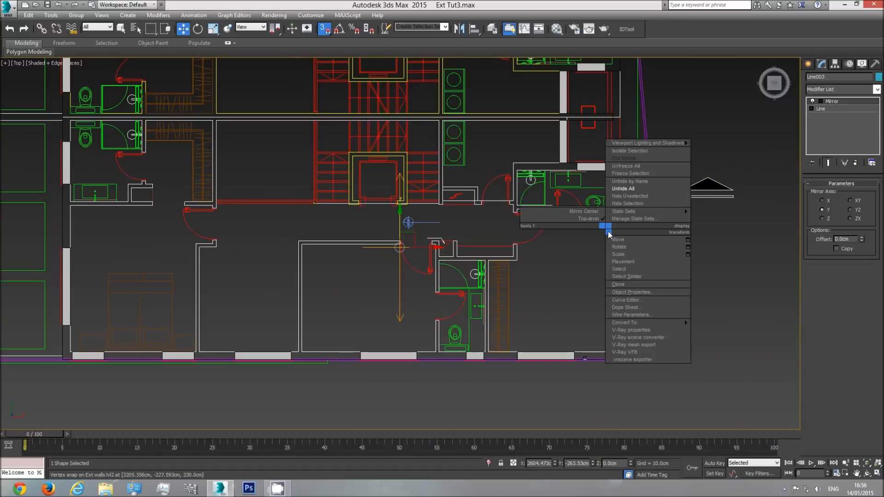
mouse_move(639, 322)
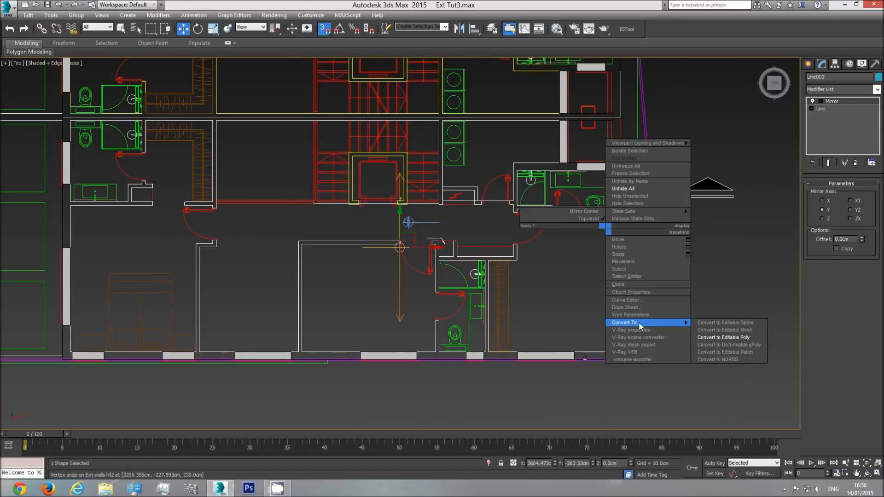
click(728, 323)
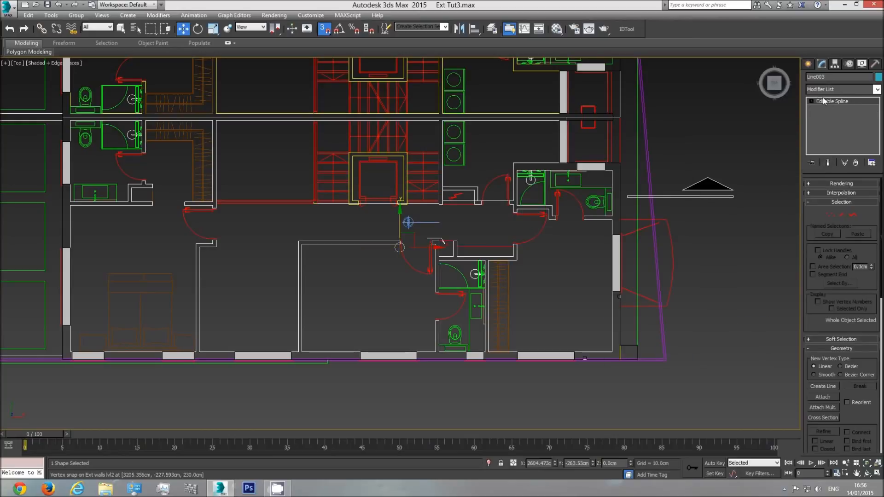
Select the imported Plan group and hide it, leaving only the wall outlines and exterior walls.
click(829, 215)
scroll(616, 236, down, 1)
middle_drag(615, 237, 696, 233)
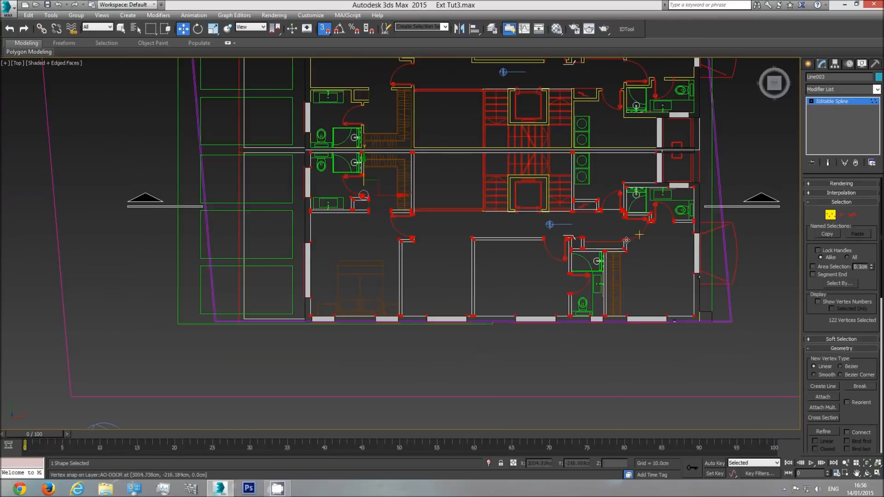
scroll(313, 290, up, 3)
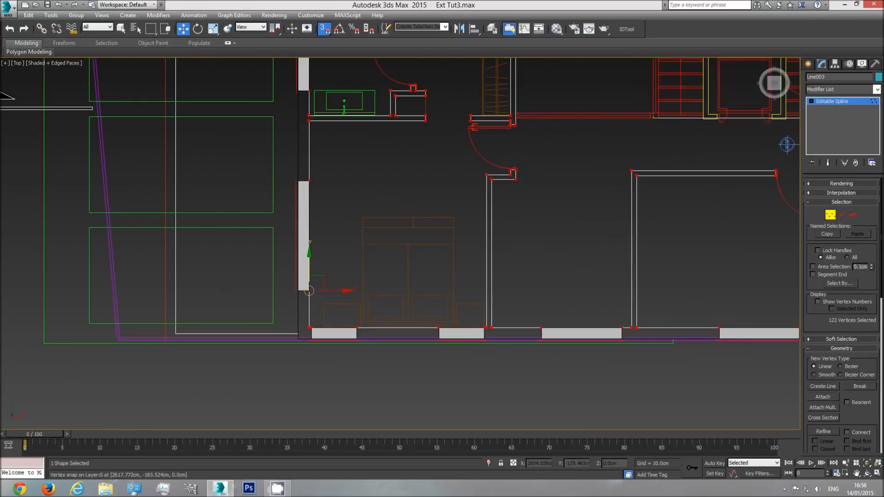
click(452, 245)
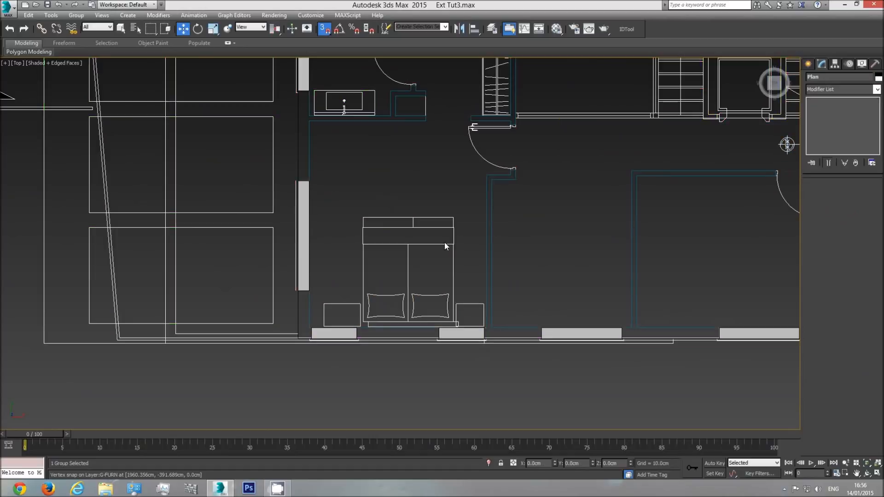
right_click(451, 245)
click(481, 213)
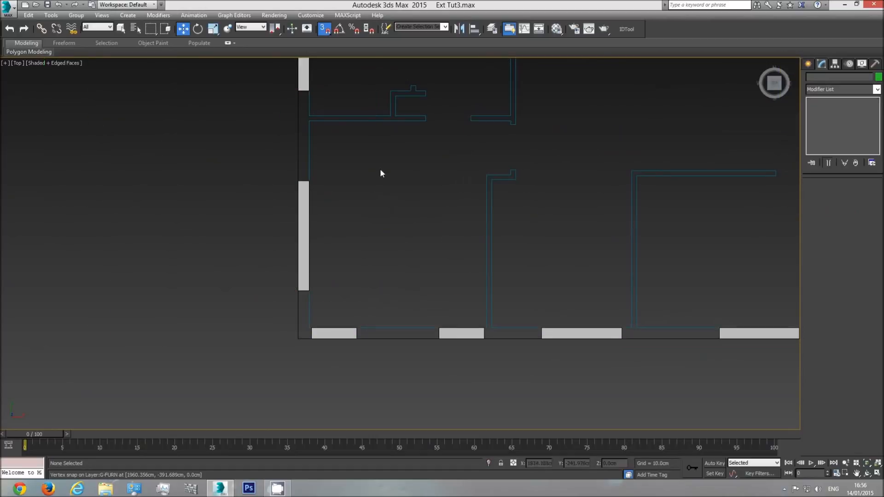
Select the lower apartment's interior wall outline and start editing its vertices.
click(309, 157)
middle_drag(415, 163, 399, 225)
scroll(399, 225, down, 3)
middle_drag(464, 171, 458, 211)
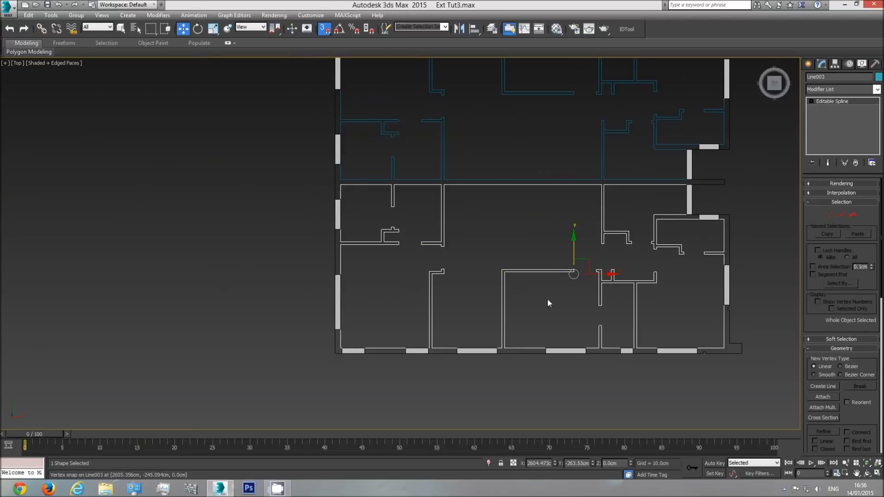
click(830, 215)
scroll(656, 268, up, 6)
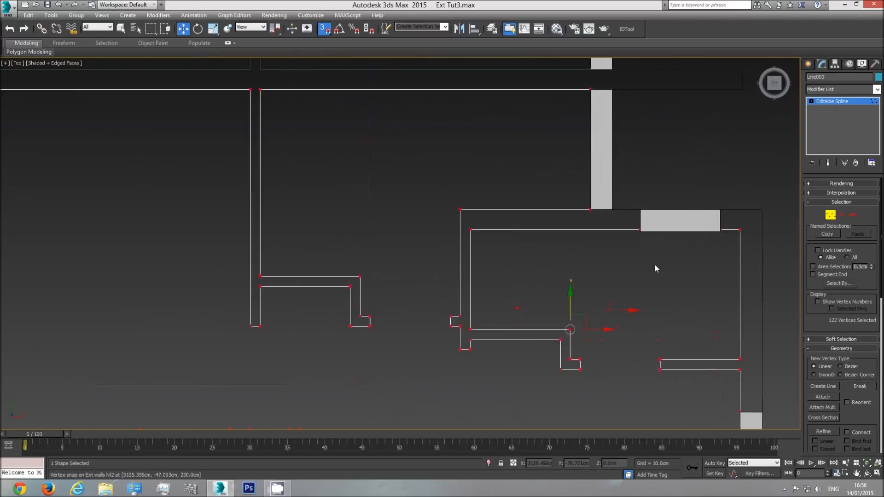
In wireframe display, move the four vertices of the bathroom's window wall along Y to snap to the window opening's inner corner.
scroll(648, 240, up, 5)
middle_drag(668, 252, 477, 287)
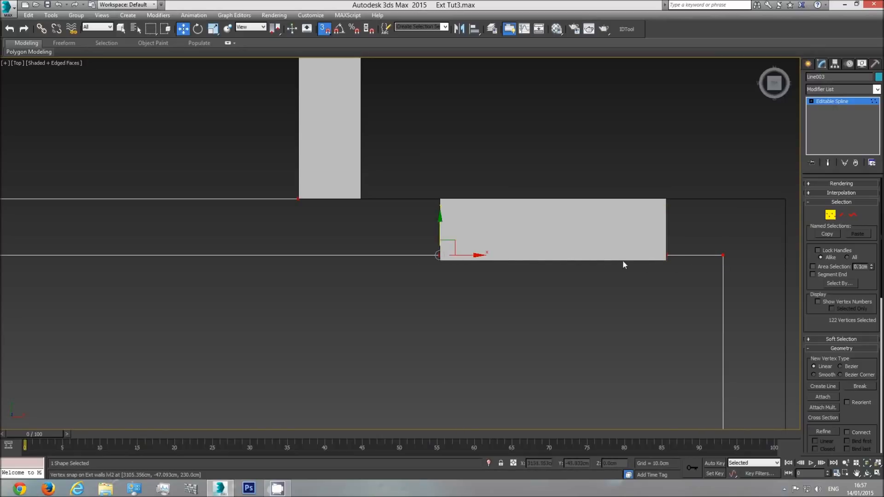
scroll(463, 291, down, 2)
scroll(470, 288, down, 2)
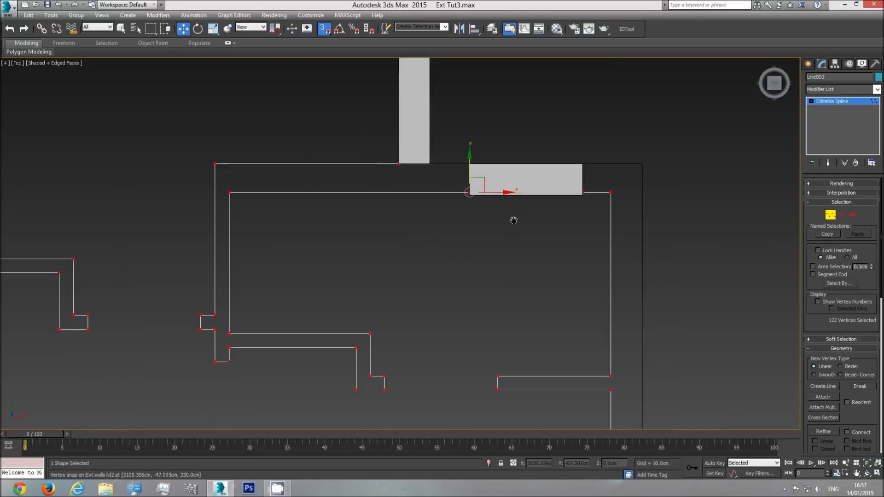
scroll(599, 256, up, 5)
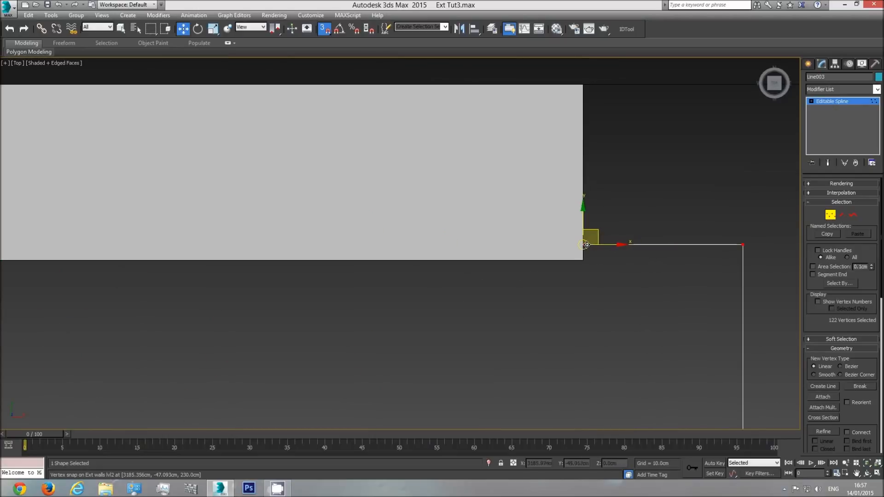
key(F3)
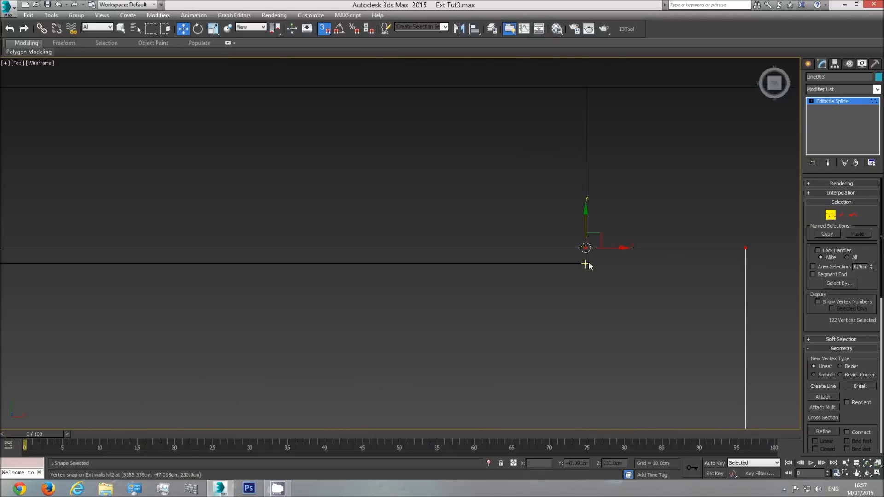
scroll(548, 292, down, 5)
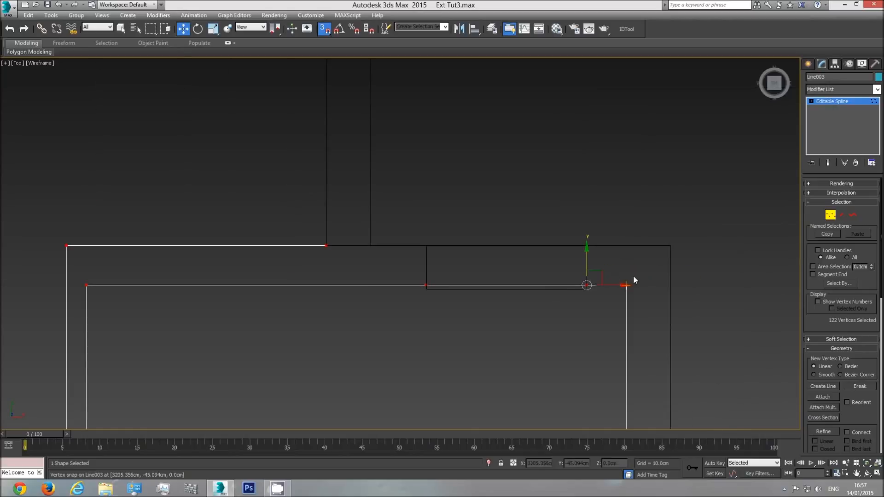
drag(57, 305, 57, 305)
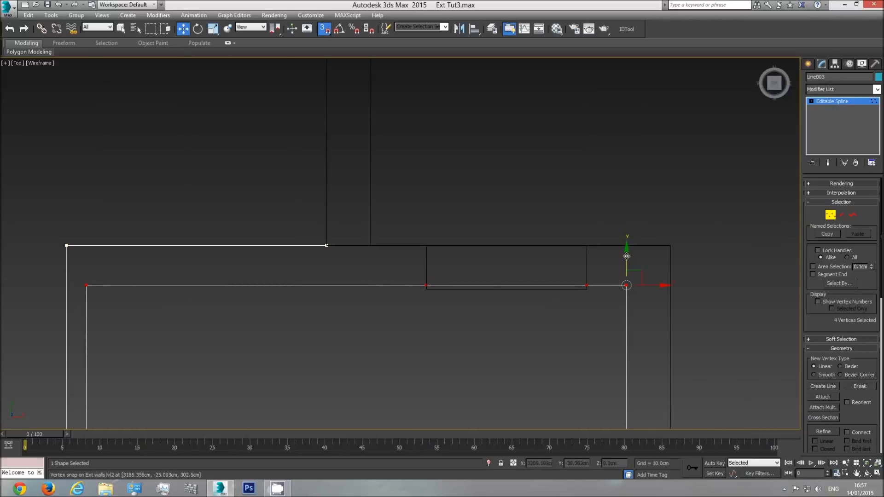
drag(626, 255, 578, 289)
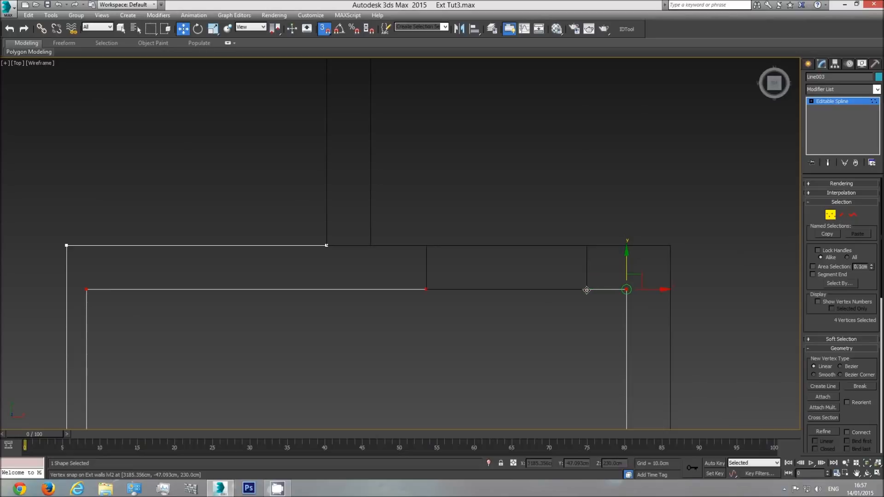
Examine the rest of the lower apartment's outline to check its vertices against the exterior wall and window corners.
middle_drag(495, 310, 492, 279)
scroll(491, 279, down, 6)
middle_drag(525, 378, 510, 269)
scroll(519, 239, up, 2)
middle_drag(531, 309, 516, 113)
scroll(526, 207, up, 3)
scroll(517, 172, down, 3)
scroll(426, 263, up, 3)
scroll(670, 247, up, 1)
middle_drag(669, 247, 699, 232)
scroll(359, 289, down, 2)
middle_drag(295, 267, 357, 290)
scroll(358, 290, down, 2)
middle_drag(323, 254, 539, 252)
middle_drag(284, 288, 472, 286)
middle_drag(225, 276, 548, 278)
middle_drag(247, 287, 679, 282)
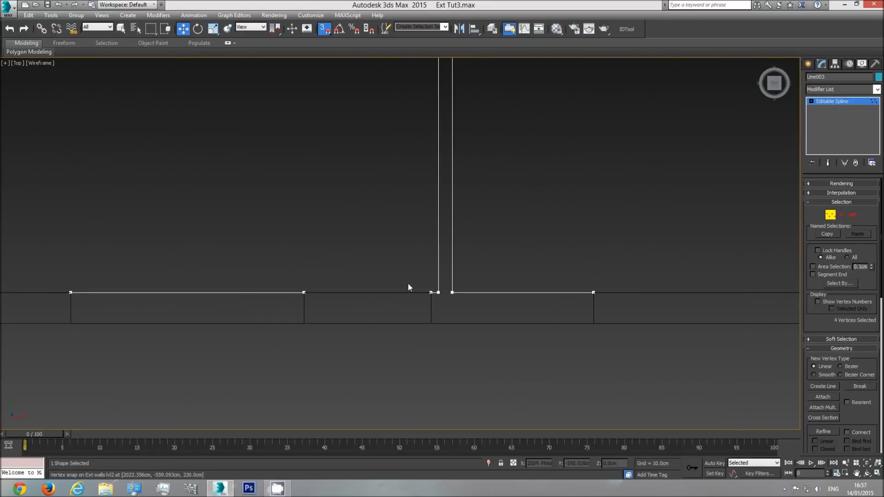
middle_drag(243, 241, 258, 347)
scroll(260, 232, down, 2)
middle_drag(280, 223, 297, 336)
mouse_move(286, 126)
middle_down()
mouse_move(323, 213)
mouse_move(316, 268)
middle_up()
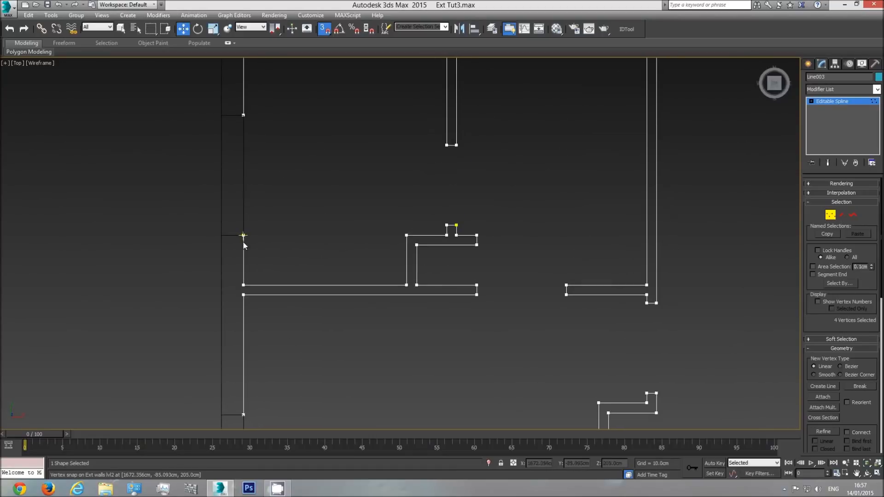
scroll(242, 242, up, 4)
middle_drag(366, 245, 267, 244)
scroll(272, 245, down, 3)
middle_drag(459, 258, 270, 278)
scroll(408, 288, down, 8)
drag(728, 306, 694, 186)
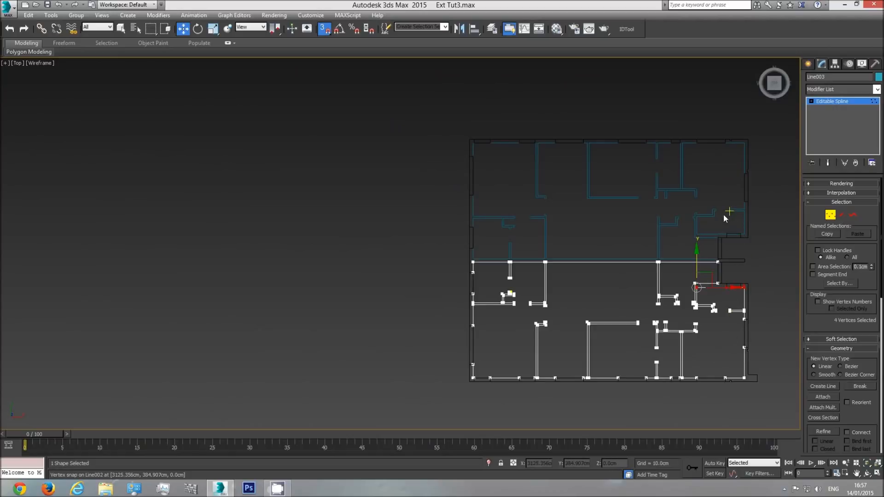
scroll(488, 284, up, 10)
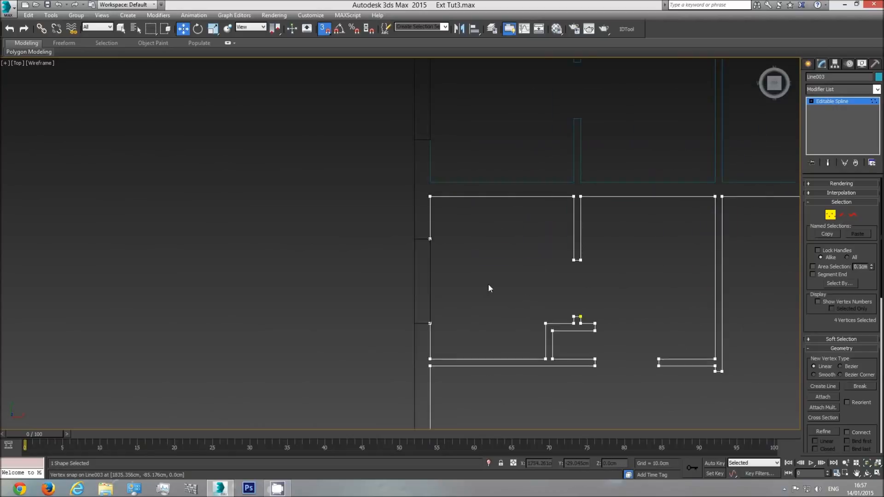
middle_drag(438, 128, 341, 187)
middle_drag(601, 322, 386, 339)
scroll(529, 300, down, 6)
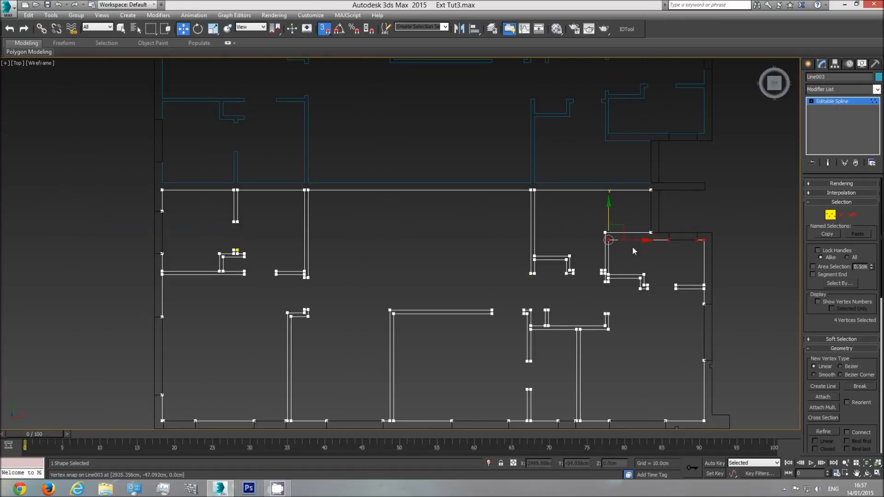
scroll(656, 244, up, 3)
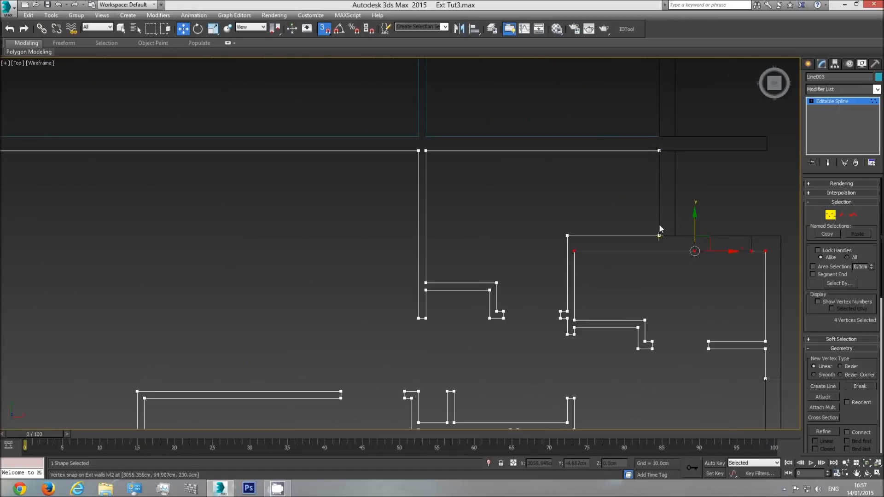
scroll(648, 223, up, 8)
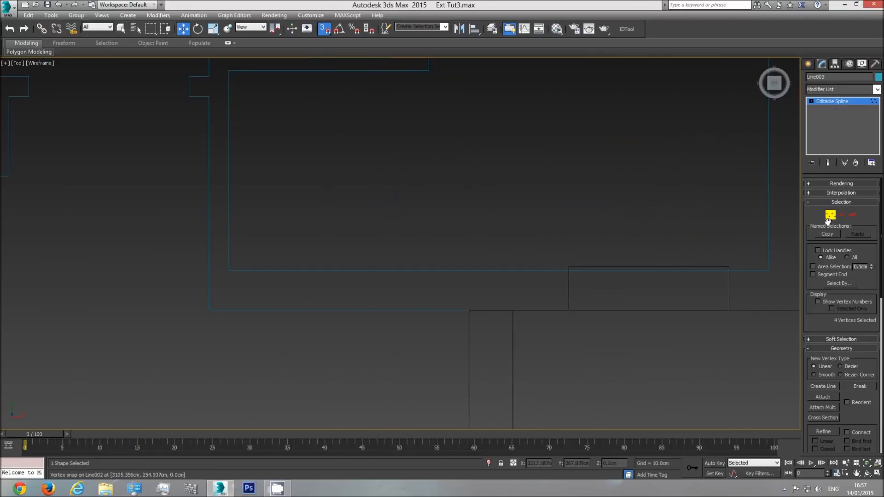
Leave the lower outline, select the upper apartment's wall outline and start editing its vertices.
key(1)
click(512, 271)
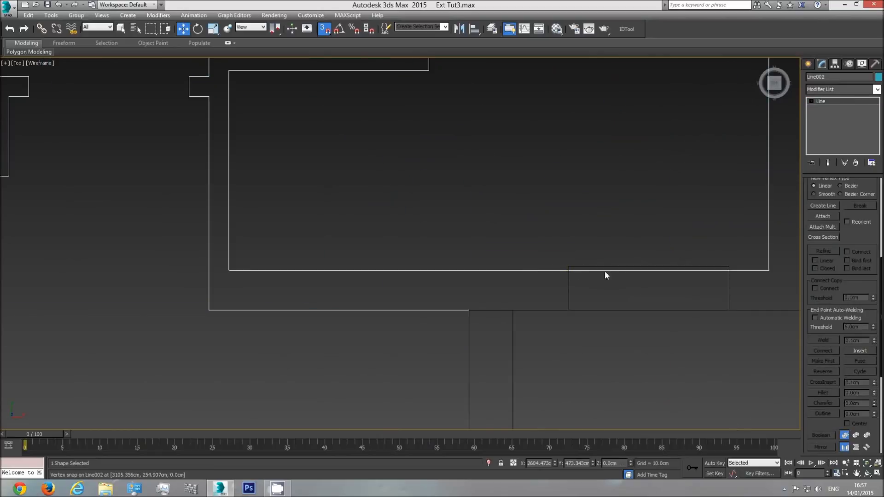
scroll(607, 260, down, 6)
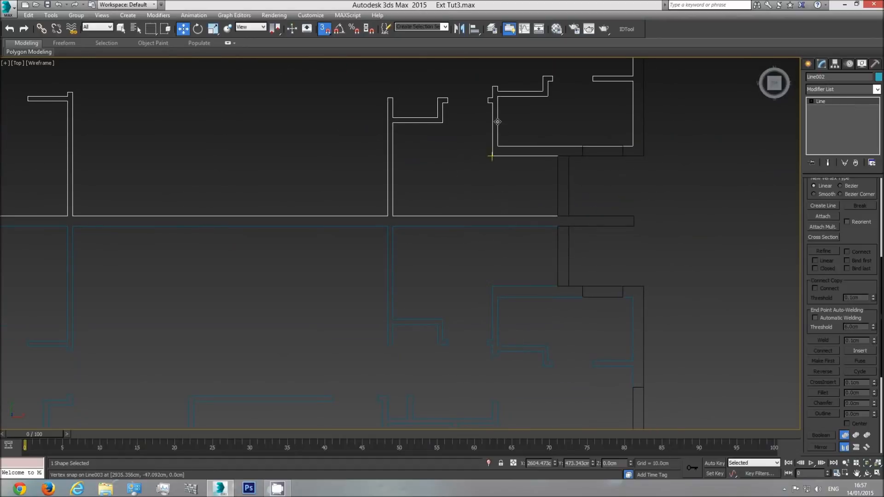
middle_drag(553, 123, 526, 264)
scroll(526, 263, up, 3)
scroll(570, 301, up, 3)
click(846, 100)
Move the four vertices of the upper bathroom's window wall along Y to snap to the window opening's inner corner.
scroll(561, 271, down, 2)
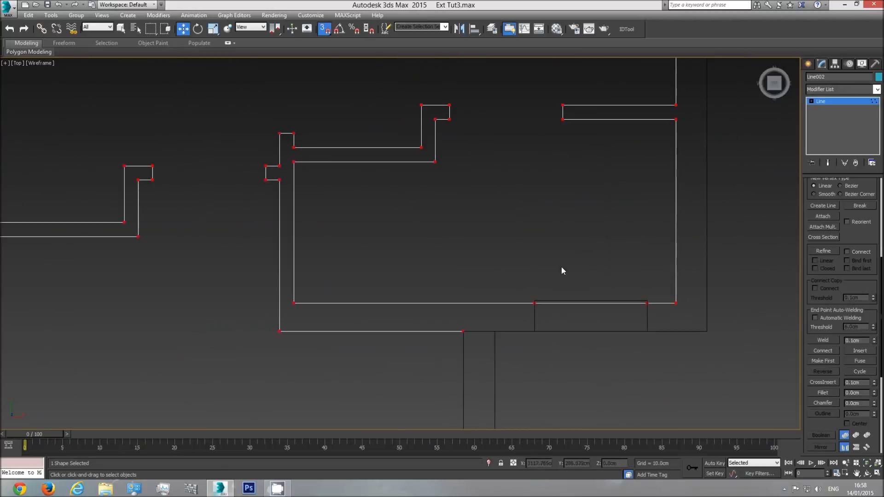
drag(322, 327, 286, 317)
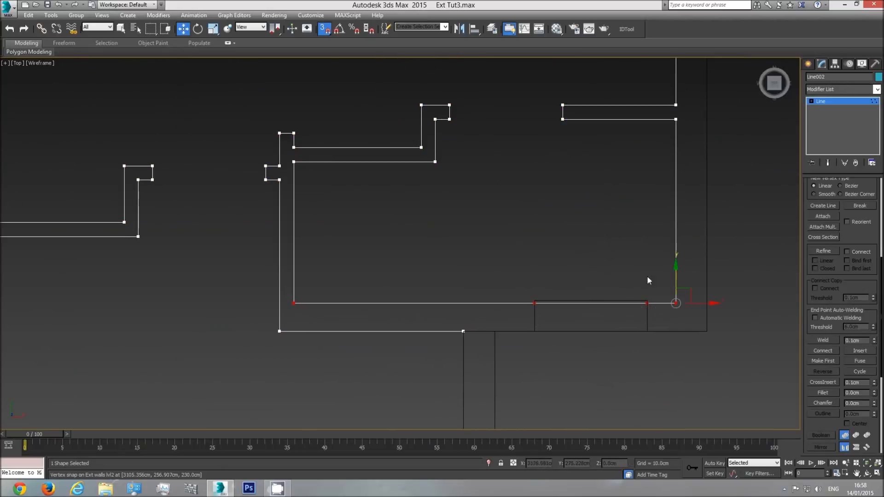
drag(677, 275, 645, 295)
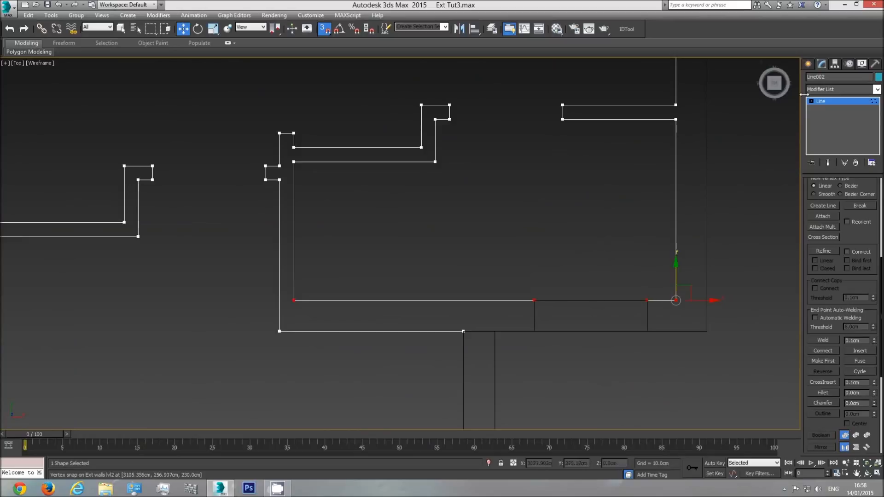
click(832, 100)
Attach the lower apartment's wall outline to the upper apartment's outline as one shape.
scroll(606, 172, down, 3)
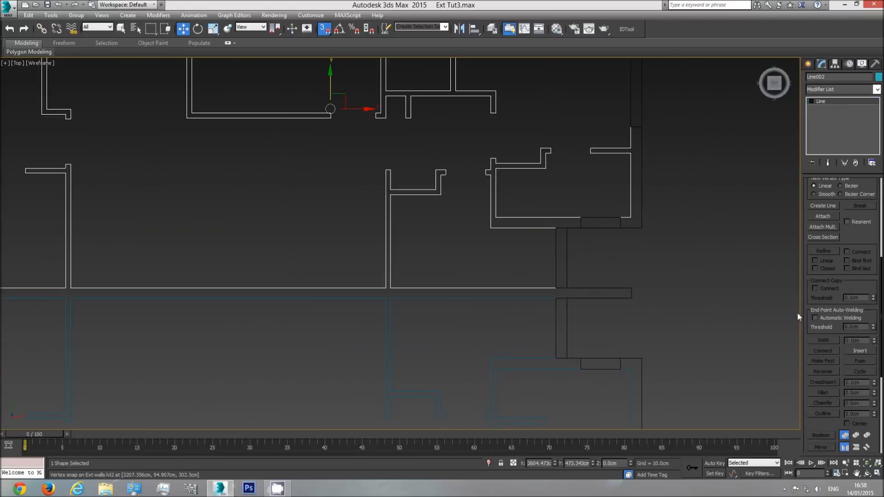
click(823, 216)
click(391, 329)
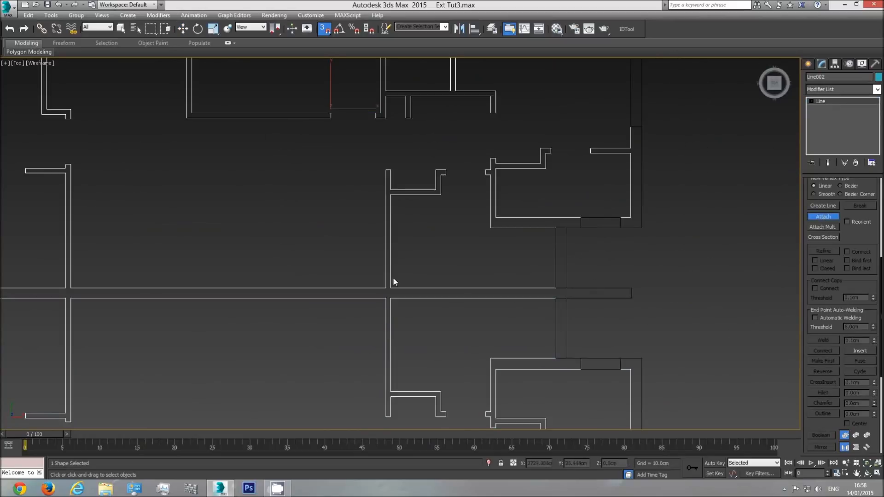
right_click(423, 260)
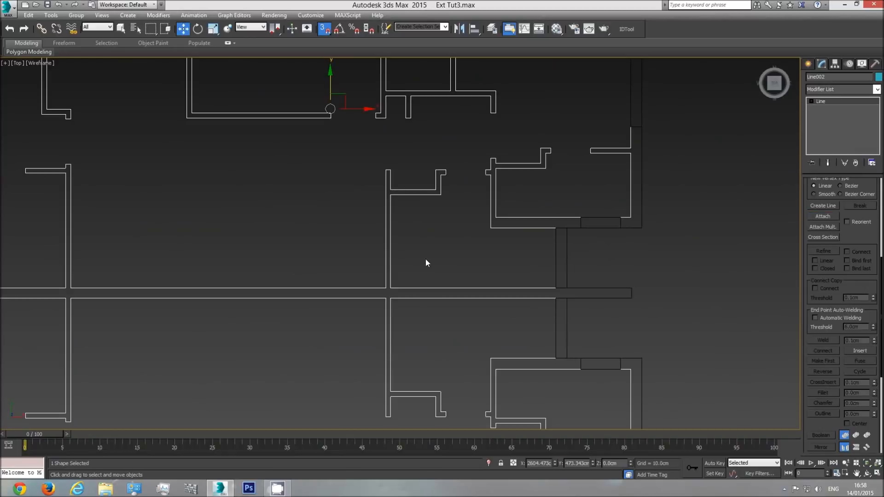
scroll(460, 292, down, 5)
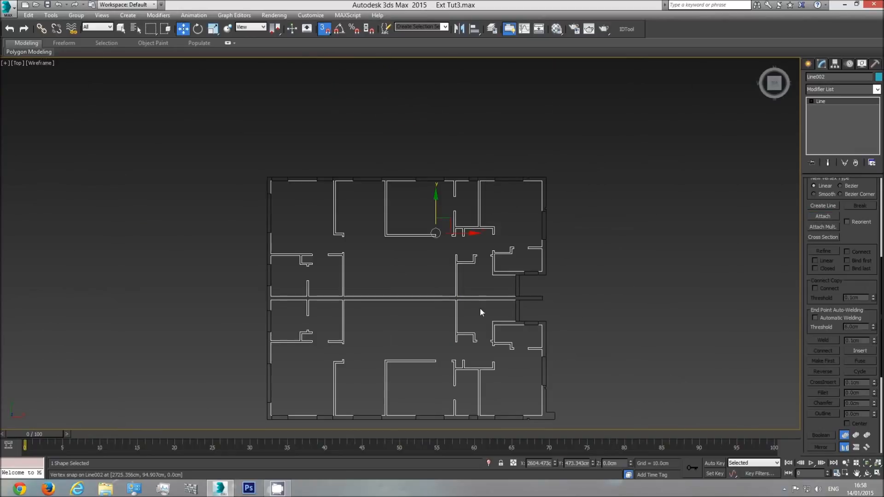
Show the model in a shaded perspective view and convert the combined wall outline to an Editable Poly.
key(p)
click(867, 474)
drag(497, 312, 463, 281)
key(F3)
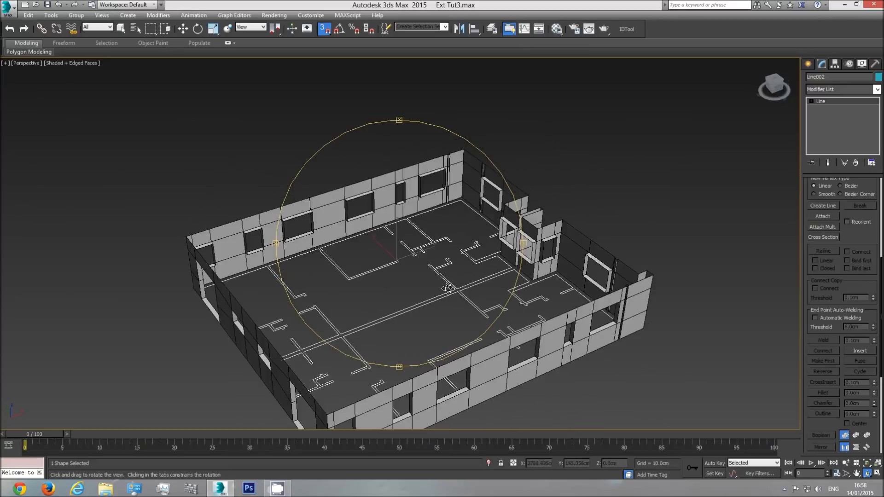
right_click(428, 234)
right_click(429, 234)
mouse_move(461, 328)
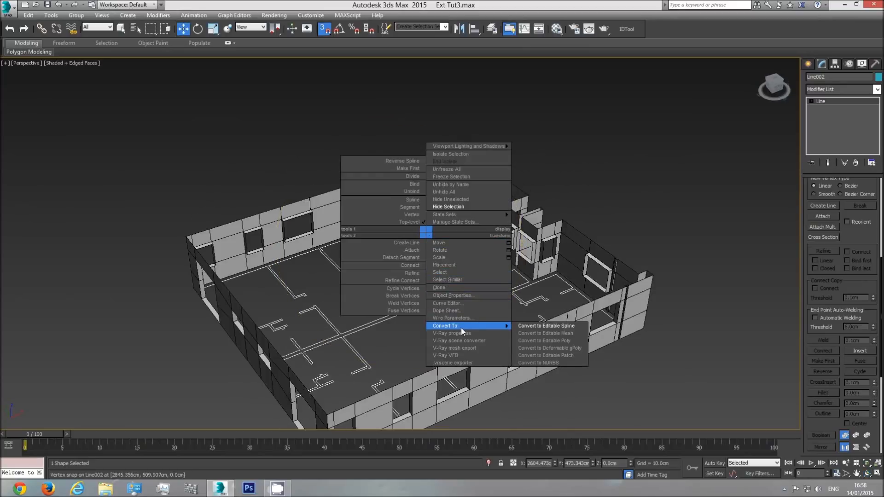
click(542, 340)
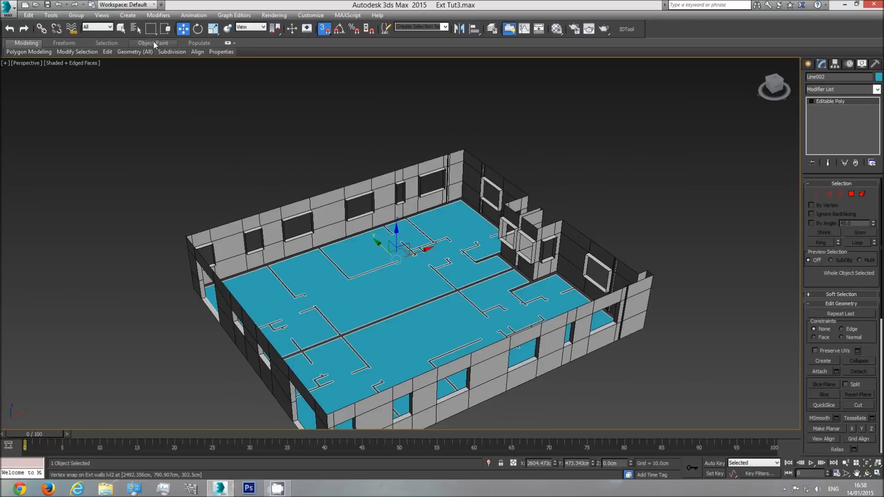
Select the open borders of both apartments' interior wall outlines and prepare to move them with vertex snapping on.
click(121, 29)
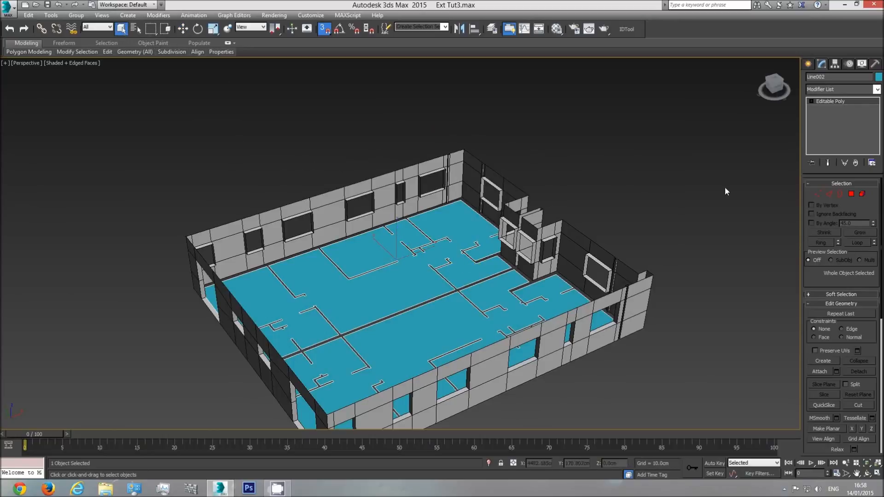
click(840, 194)
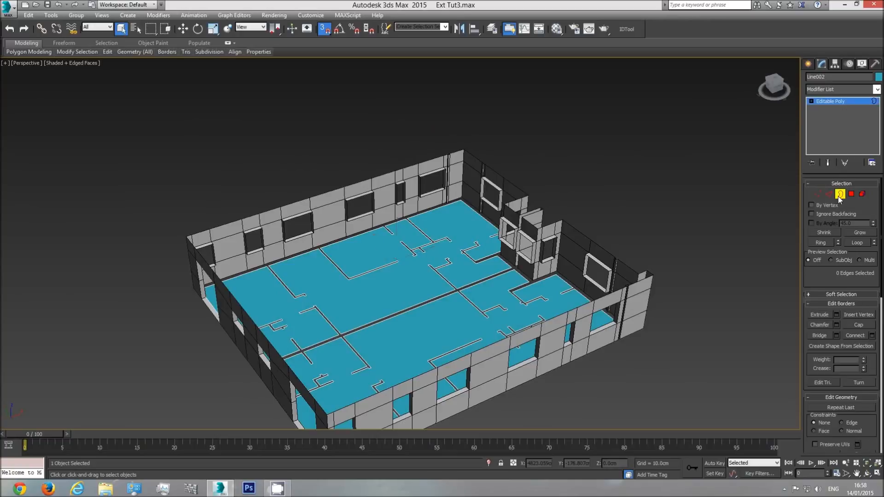
click(554, 275)
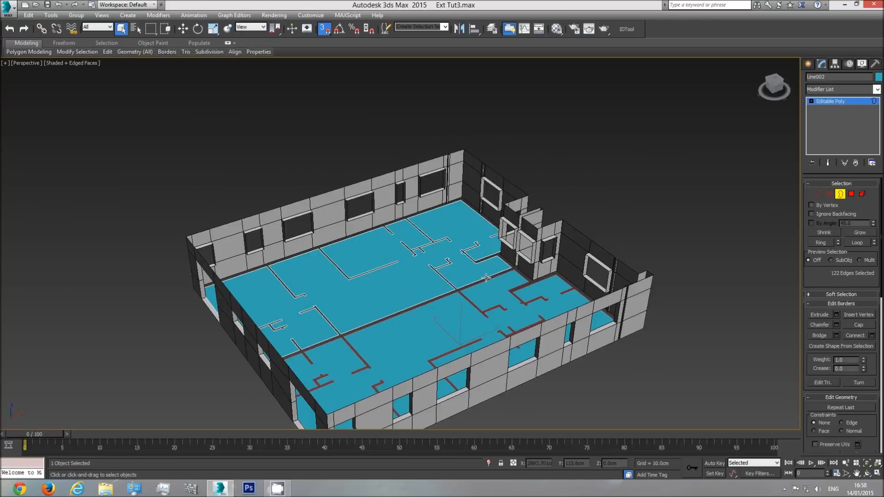
ctrl+click(455, 251)
middle_drag(490, 278, 484, 240)
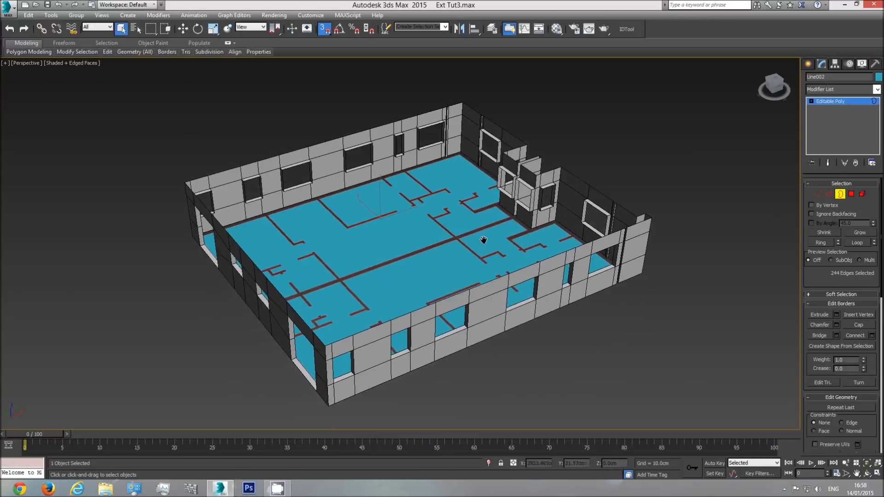
key(w)
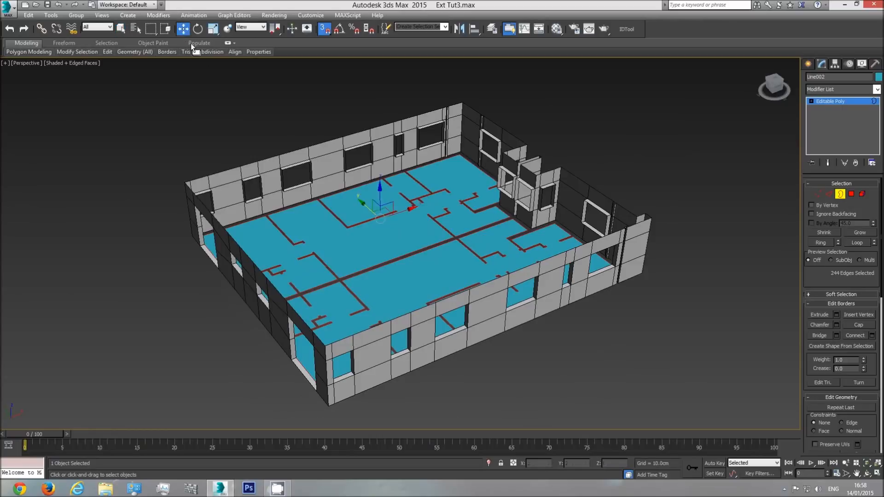
click(325, 30)
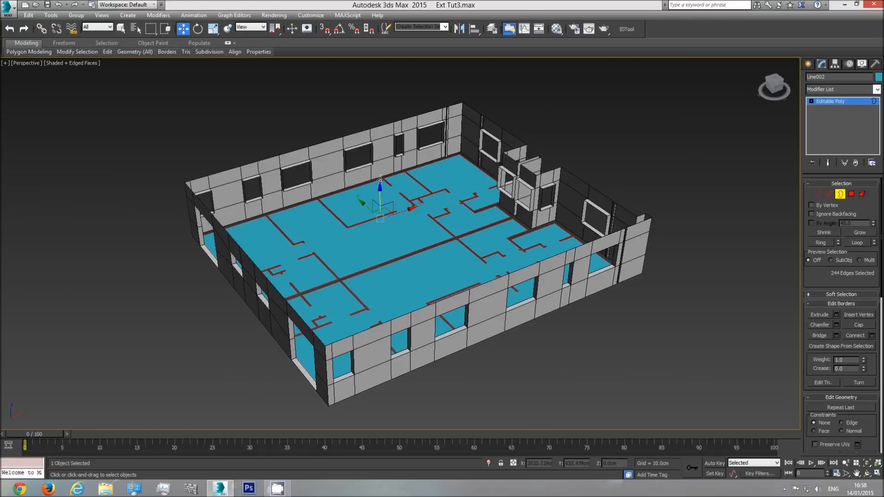
click(325, 30)
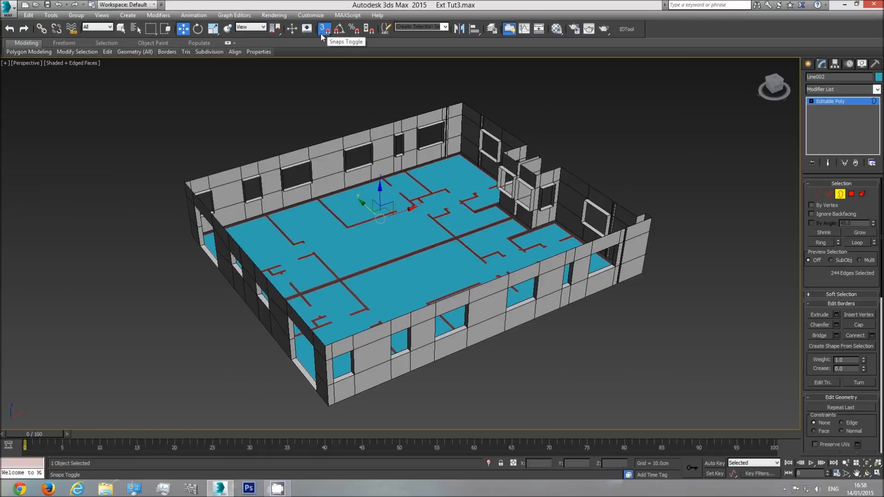
Extrude the selected borders upward twice along Z, snapping first to the window sills, then to the window heads.
scroll(364, 170, up, 5)
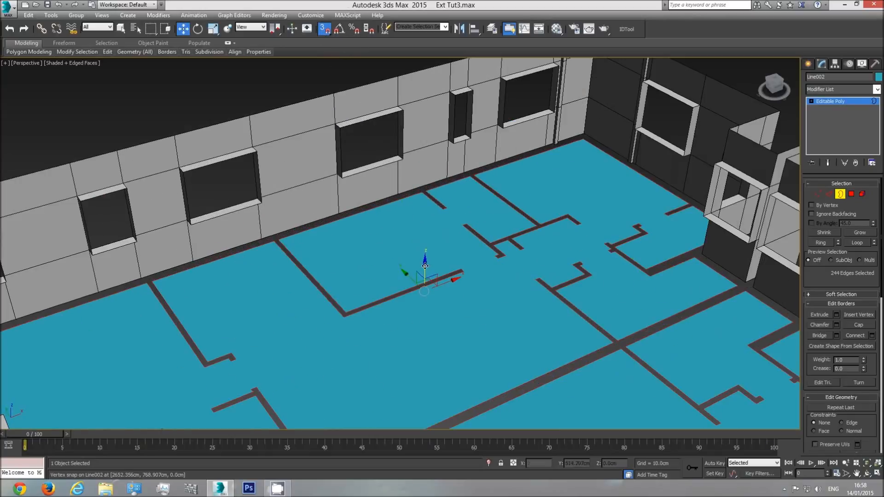
shift+drag(425, 267, 403, 162)
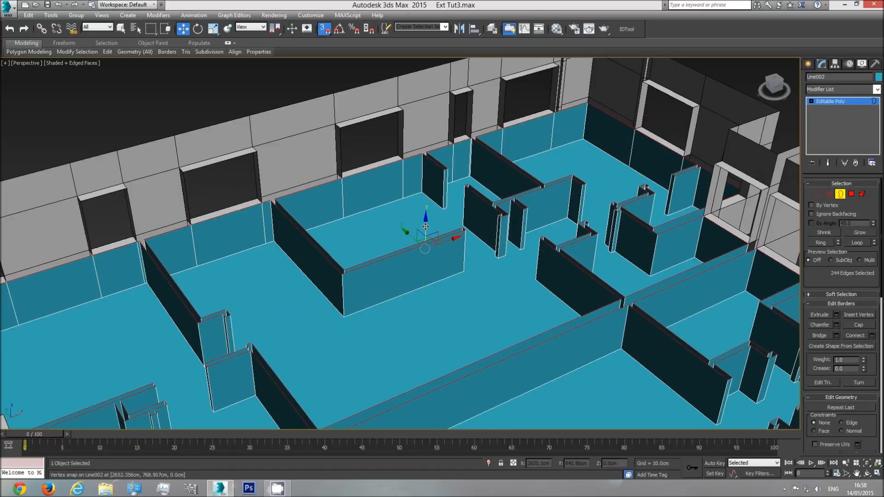
shift+drag(425, 226, 405, 112)
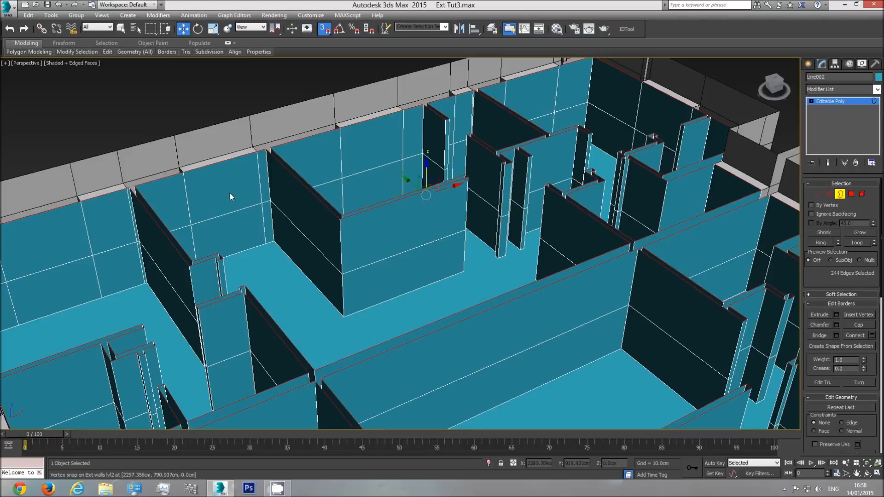
Extrude the borders upward once more along Z, snapping to the top of the external walls.
scroll(336, 302, down, 5)
middle_drag(336, 301, 383, 245)
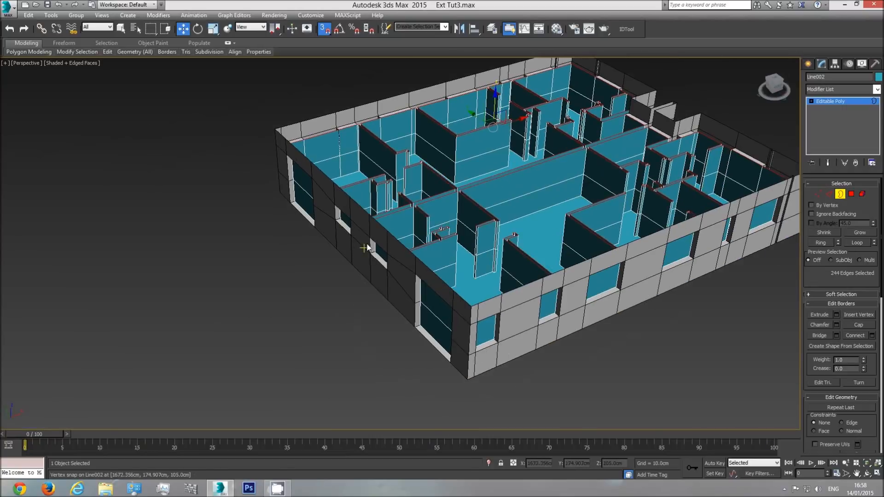
middle_drag(481, 159, 408, 211)
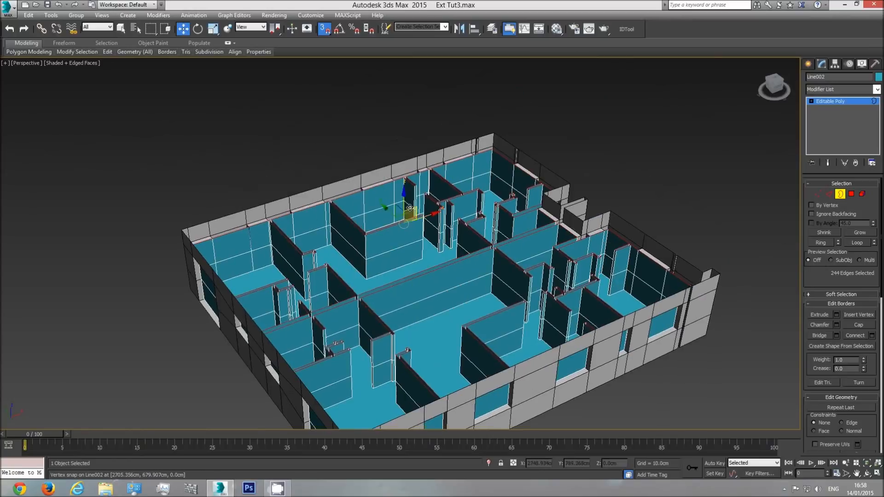
scroll(418, 210, up, 4)
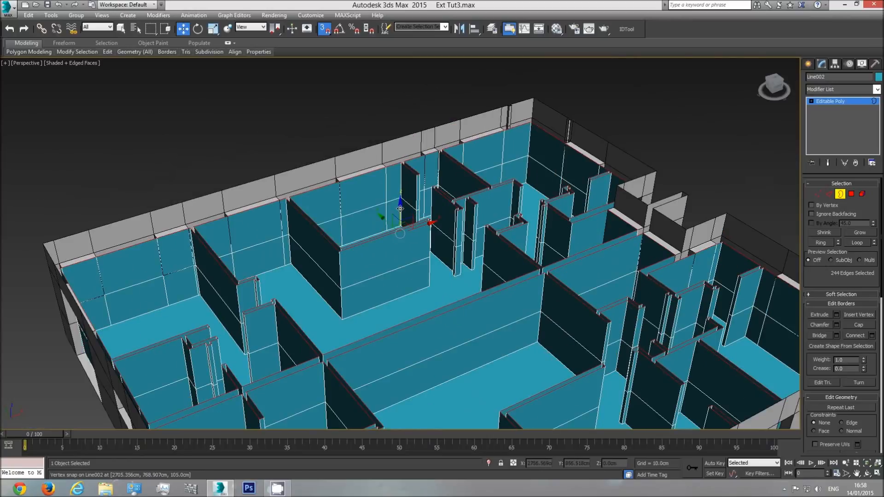
shift+drag(400, 206, 422, 132)
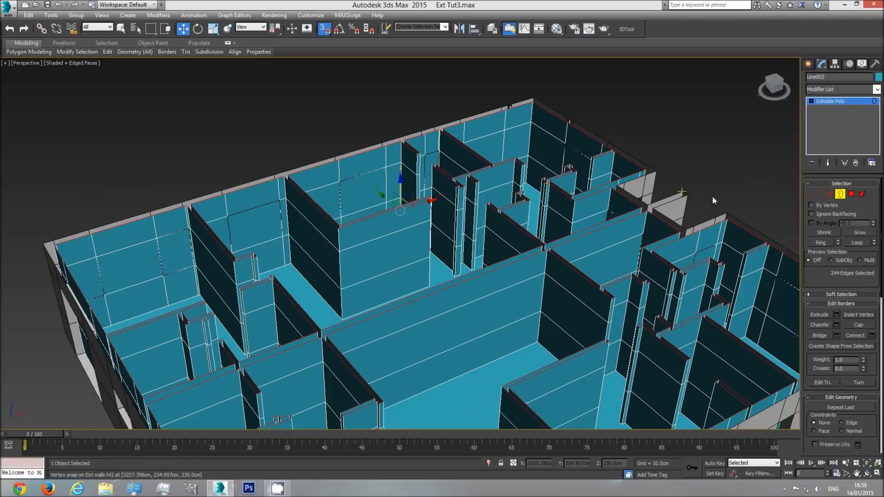
Select the six interior wall polygons that cover the window openings along the first long facade.
scroll(709, 232, down, 6)
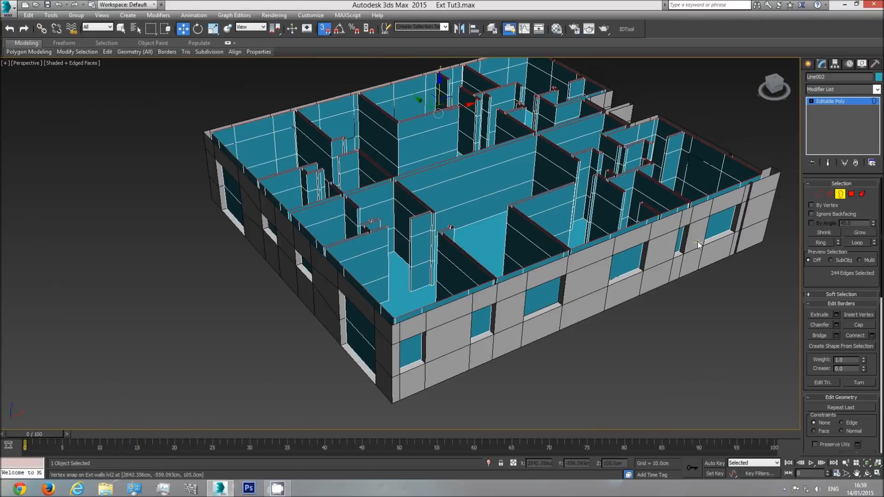
click(851, 194)
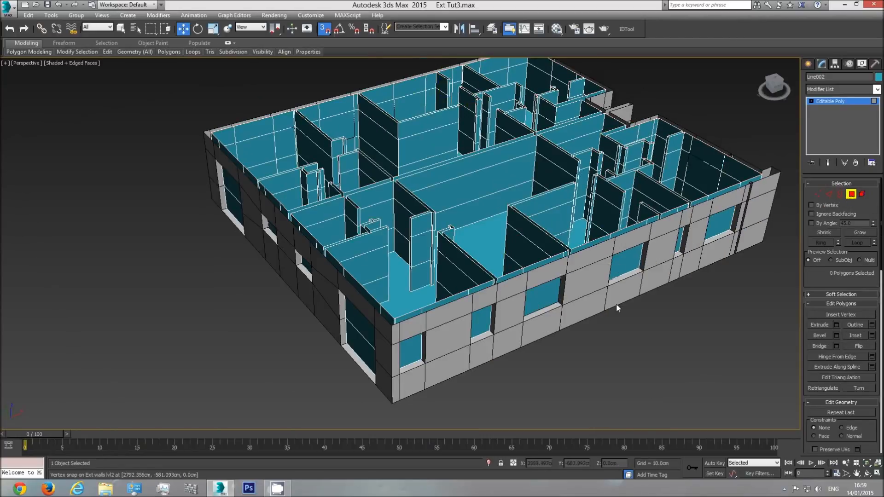
click(122, 29)
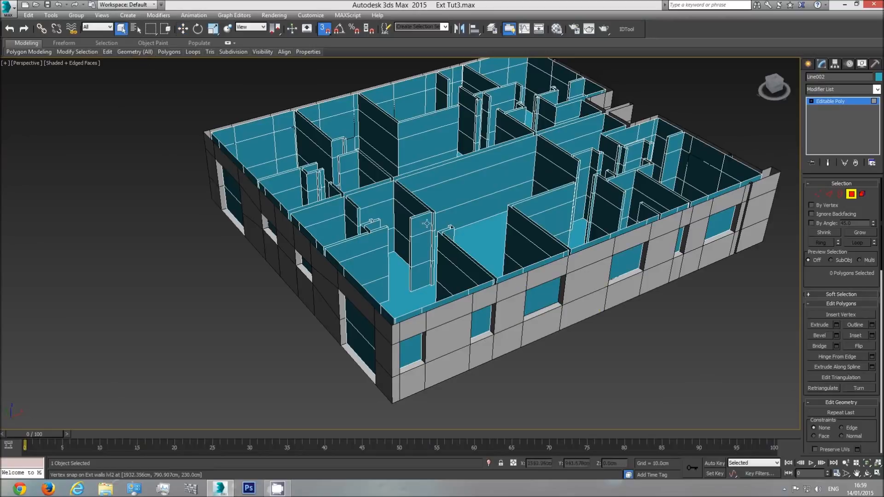
click(868, 473)
drag(450, 272, 389, 230)
right_click(401, 225)
click(400, 226)
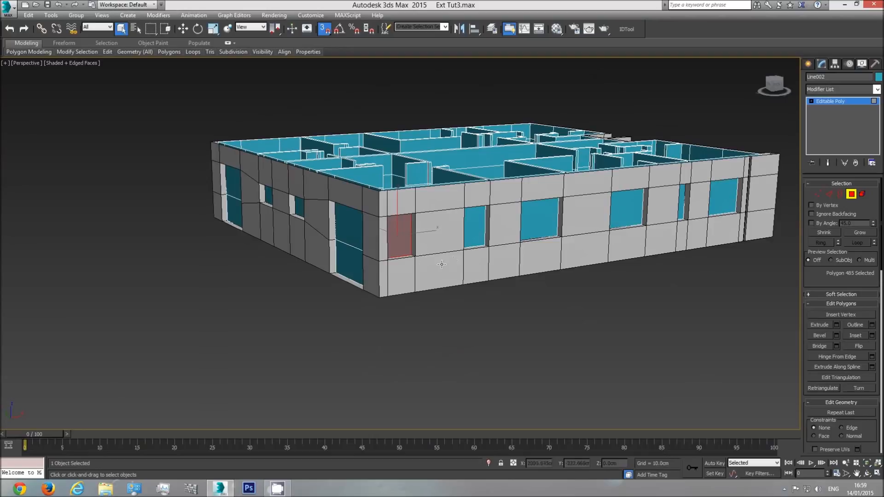
ctrl+click(478, 229)
ctrl+click(534, 218)
ctrl+click(628, 208)
ctrl+click(682, 206)
ctrl+click(723, 197)
Add the polygons covering the two tall openings and two small windows of the adjoining short facade to the selection.
middle_drag(374, 267, 461, 254)
ctrl+click(435, 246)
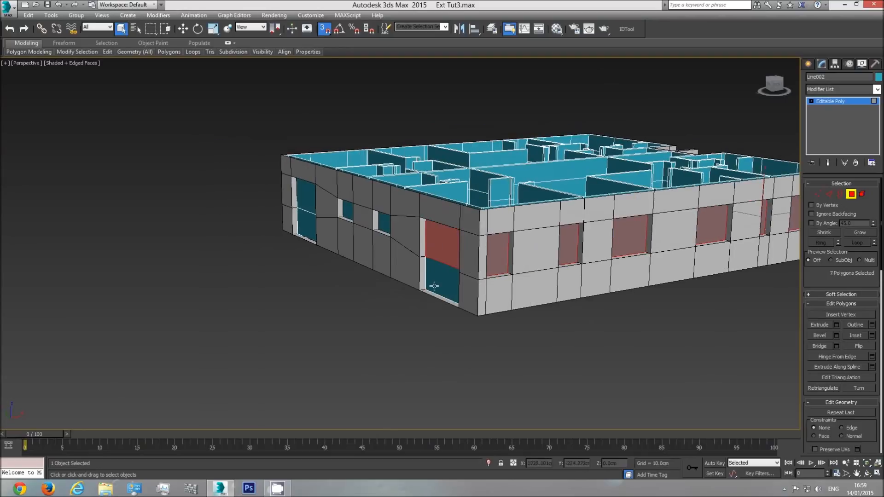
ctrl+click(433, 281)
ctrl+click(384, 218)
ctrl+click(349, 211)
ctrl+click(304, 204)
ctrl+click(303, 224)
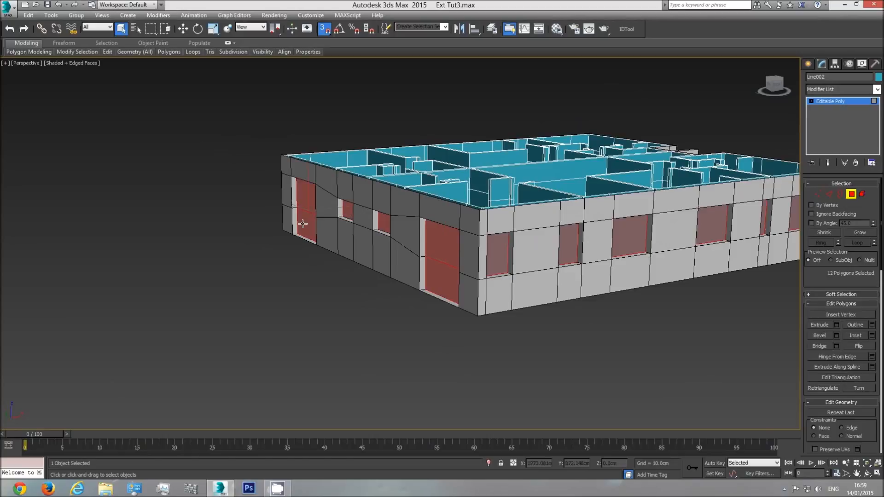
Add the polygons covering the window openings of the recessed entrance facade to the selection.
click(867, 474)
drag(483, 257, 246, 229)
drag(382, 254, 318, 260)
right_click(394, 268)
ctrl+click(411, 272)
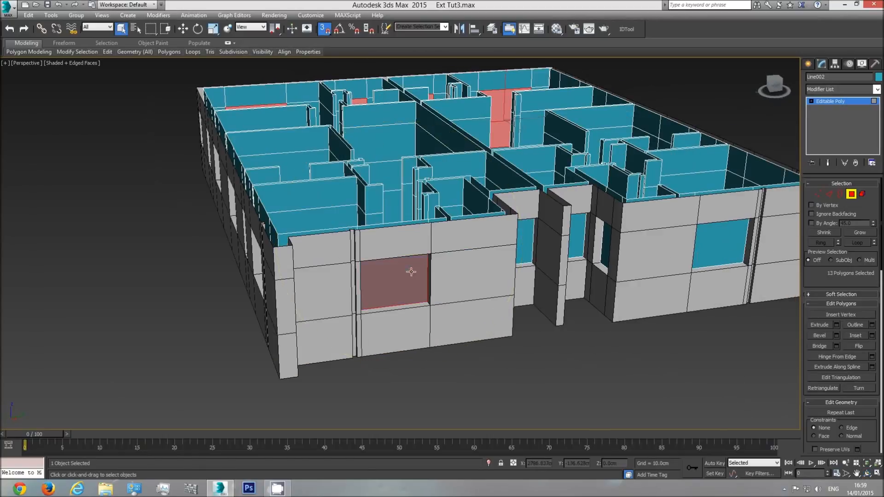
ctrl+click(521, 244)
ctrl+click(607, 244)
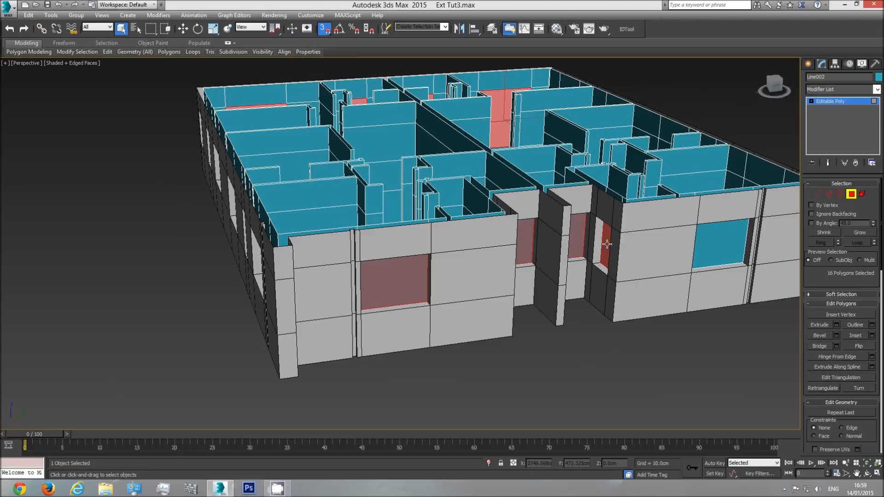
ctrl+click(719, 245)
middle_drag(720, 246, 647, 261)
click(867, 474)
drag(341, 230, 167, 271)
right_click(166, 272)
ctrl+click(167, 272)
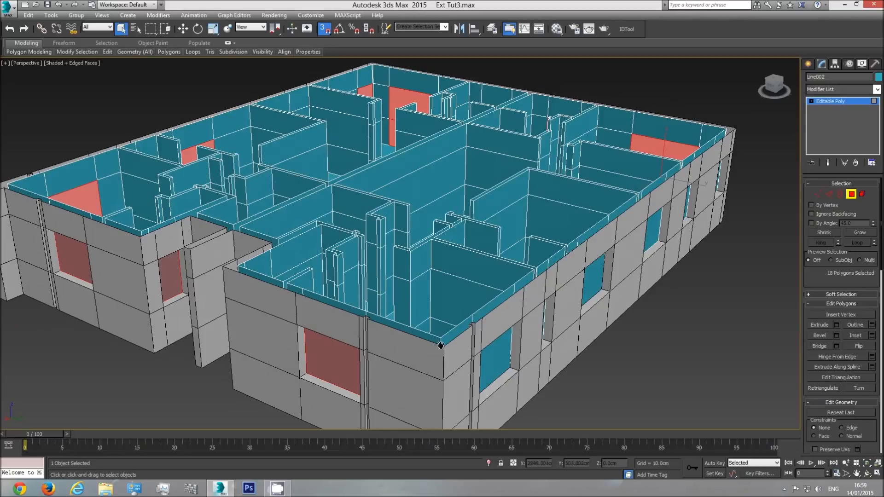
Add the polygons covering the second long facade's window openings to the selection and delete all selected polygons.
middle_drag(442, 359, 404, 297)
ctrl+click(463, 298)
middle_drag(514, 280, 318, 276)
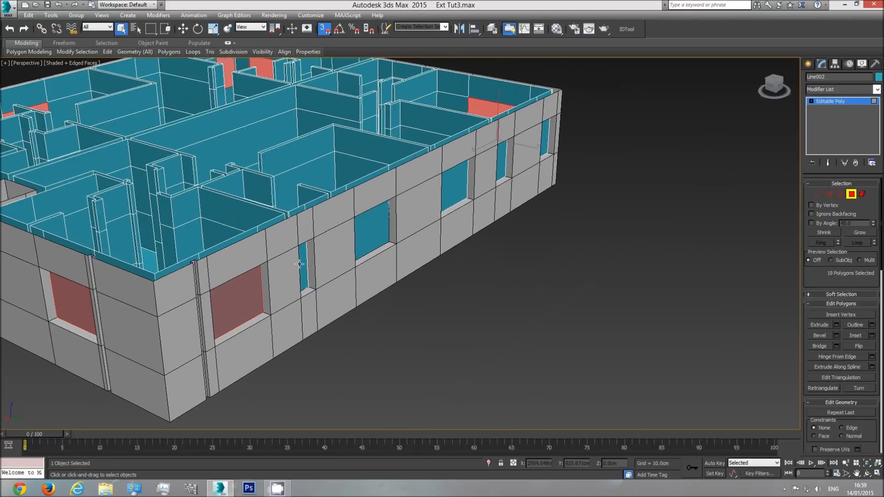
ctrl+click(449, 192)
click(867, 474)
drag(460, 240, 374, 279)
right_click(375, 279)
ctrl+click(370, 304)
ctrl+click(484, 308)
click(869, 474)
drag(421, 295, 412, 229)
key(Delete)
Move the interior wall's upper and lower edges at the first small window along Z to snap at 205 cm and 135 cm.
drag(350, 258, 373, 247)
scroll(353, 252, up, 3)
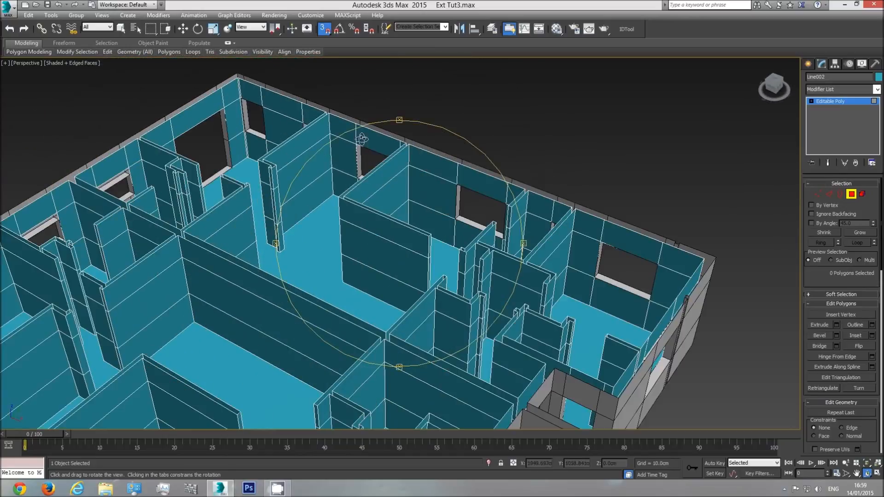
drag(345, 226, 295, 231)
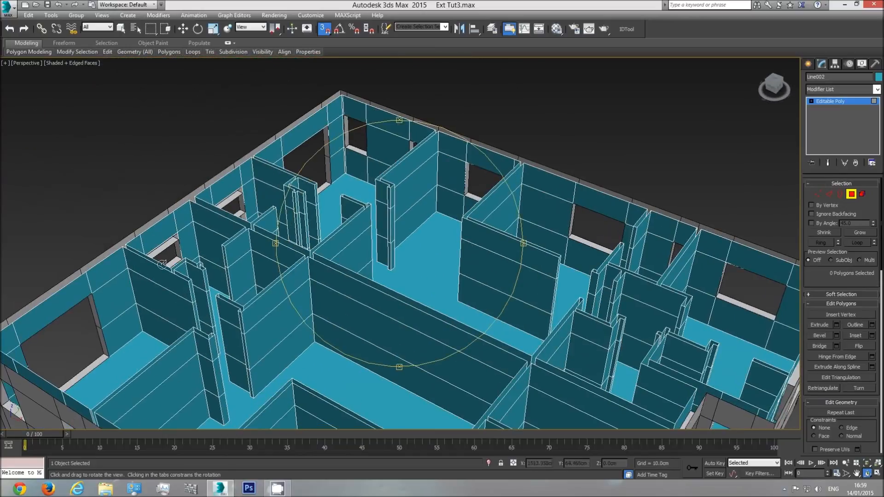
drag(387, 231, 354, 229)
scroll(305, 212, up, 3)
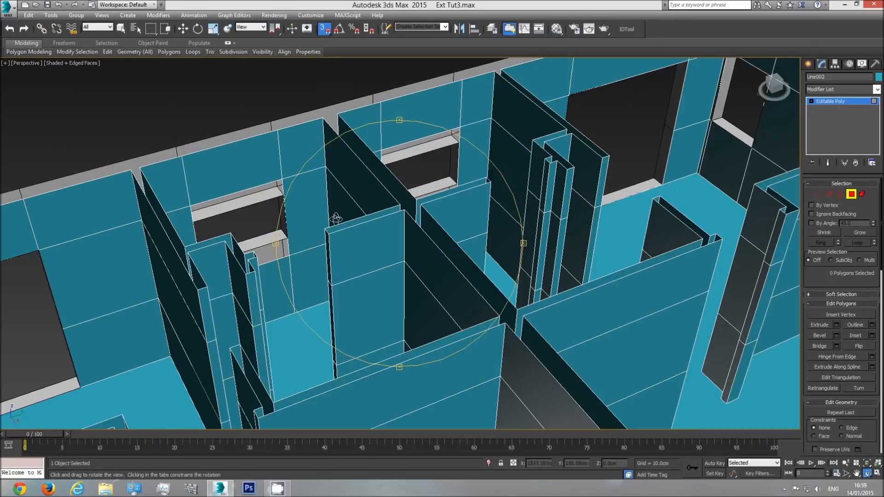
click(829, 194)
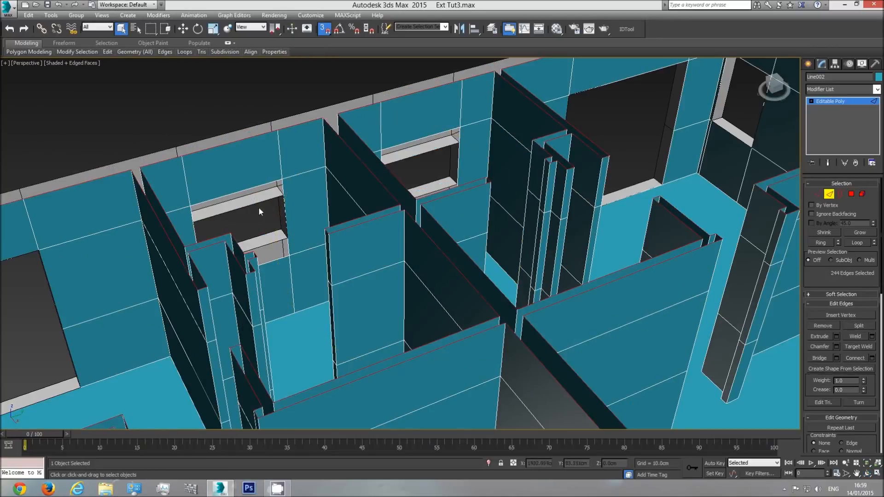
click(259, 187)
click(183, 29)
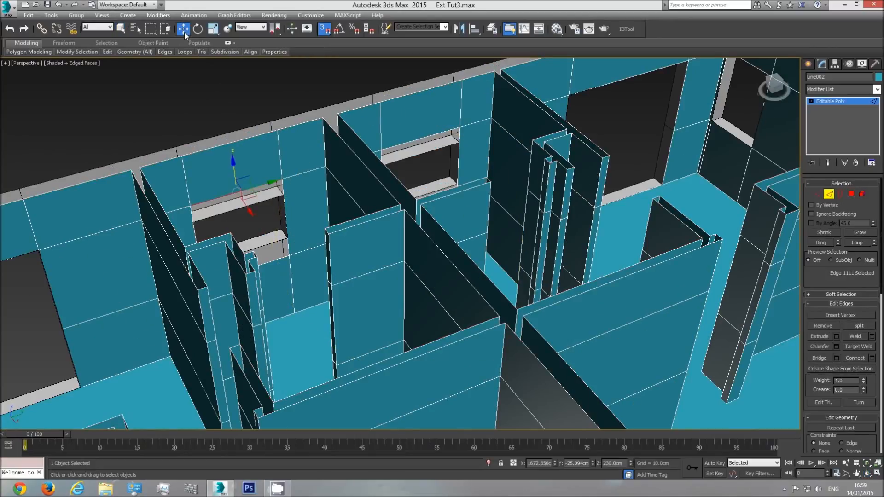
drag(233, 165, 281, 194)
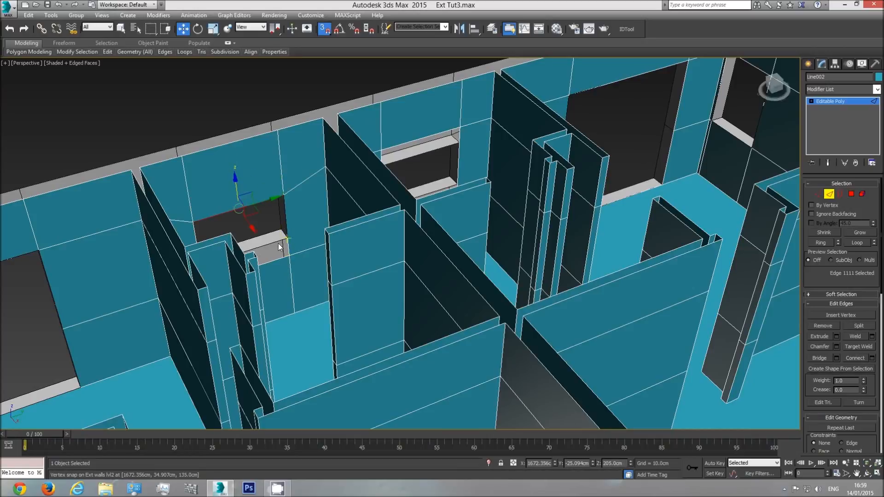
click(239, 250)
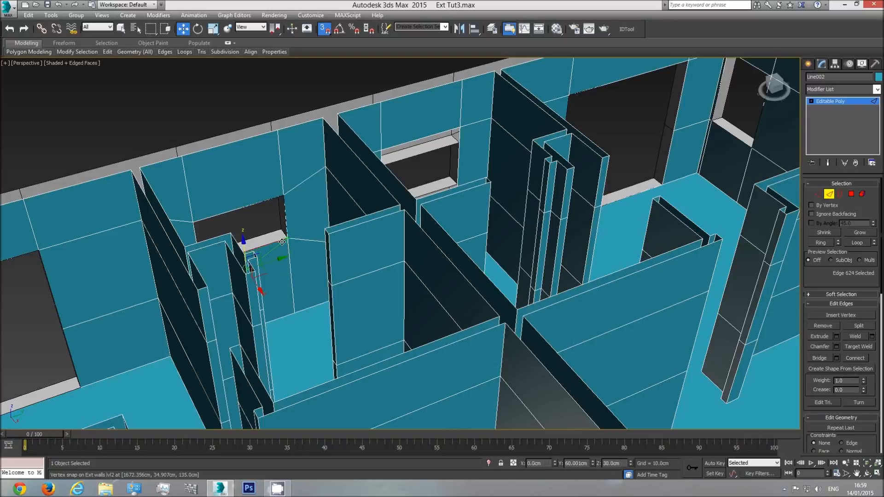
drag(242, 247, 242, 223)
Snap the interior wall's upper and lower edges to the second small window's opening and leave edge editing.
scroll(365, 221, up, 3)
middle_drag(364, 220, 370, 300)
click(370, 300)
drag(349, 288, 394, 206)
click(378, 203)
click(830, 195)
Check the finished interior walls from around the building and rename the object "Lvl2 Int".
middle_drag(465, 226, 428, 131)
scroll(456, 225, down, 6)
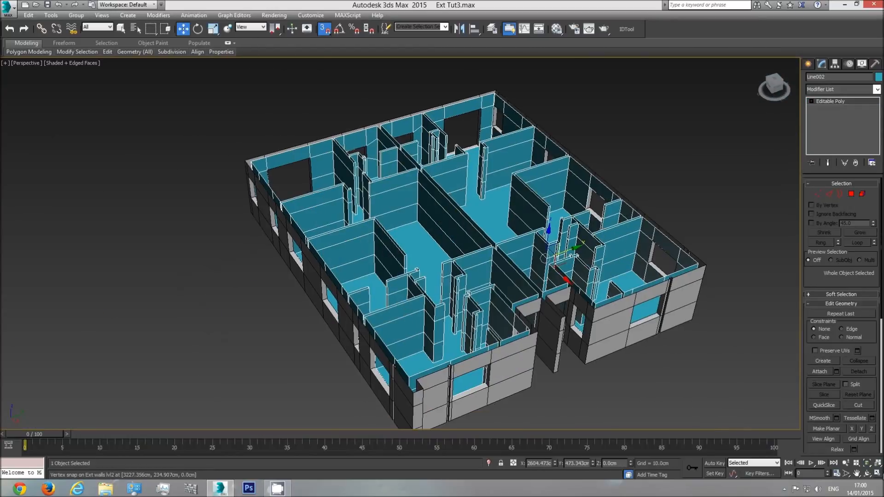
click(868, 473)
drag(295, 286, 483, 292)
middle_drag(447, 264, 369, 259)
drag(387, 279, 394, 278)
middle_drag(395, 278, 360, 282)
mouse_move(390, 279)
mouse_down()
mouse_move(307, 284)
mouse_move(402, 289)
mouse_move(389, 281)
mouse_up()
right_click(388, 280)
click(845, 77)
text(Lvl2 Int)
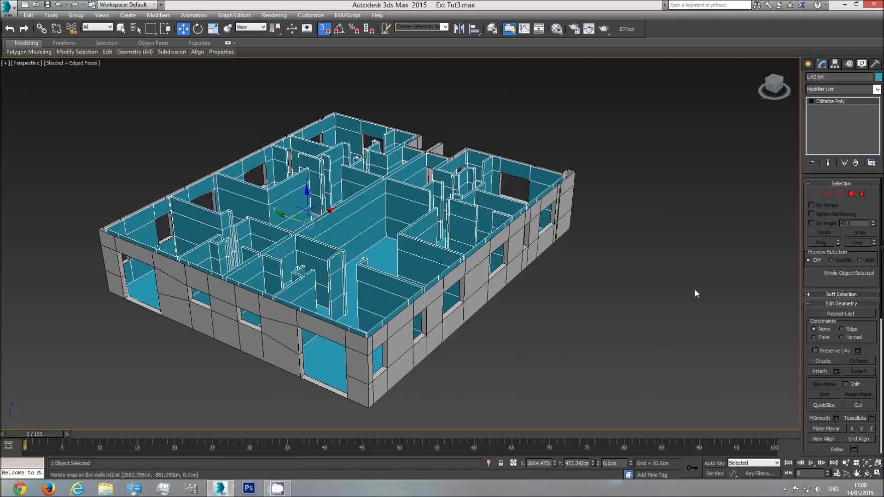
Select every polygon of the Ext walls lvl2 object, flip their normals and leave polygon editing.
click(448, 328)
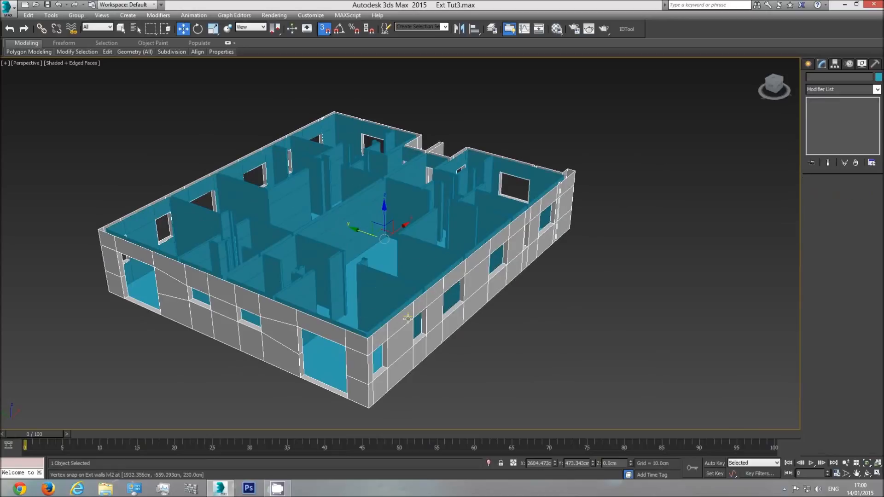
click(851, 194)
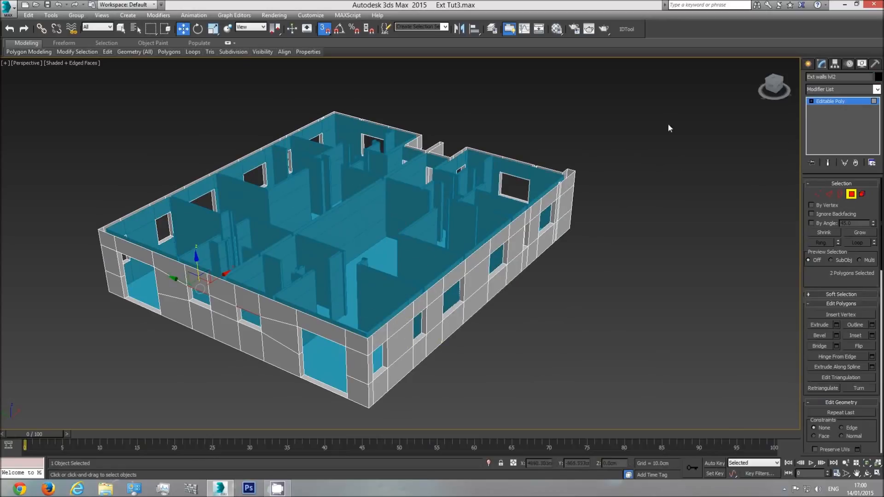
drag(92, 377, 50, 454)
middle_drag(378, 365, 389, 318)
scroll(389, 317, up, 2)
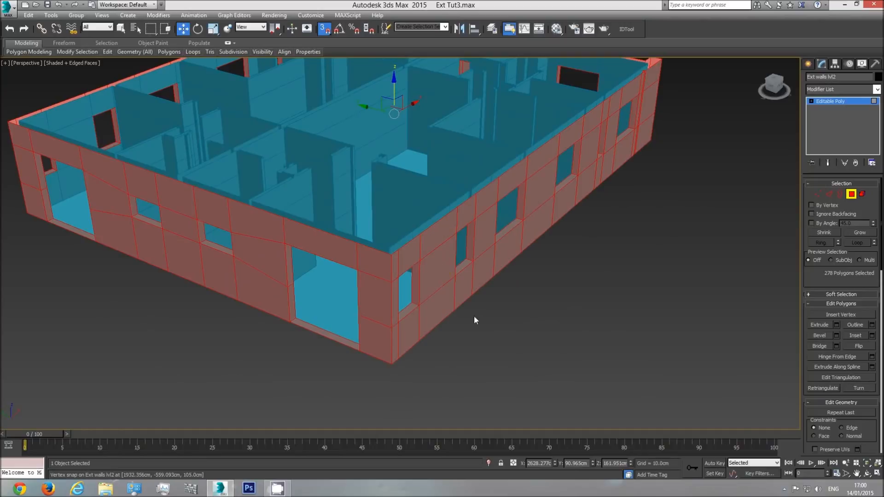
click(867, 474)
drag(414, 263, 548, 205)
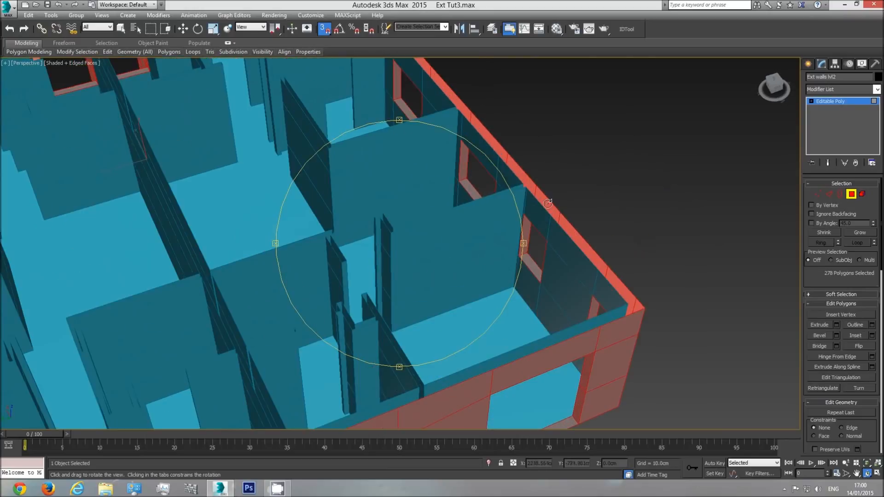
drag(474, 247, 413, 251)
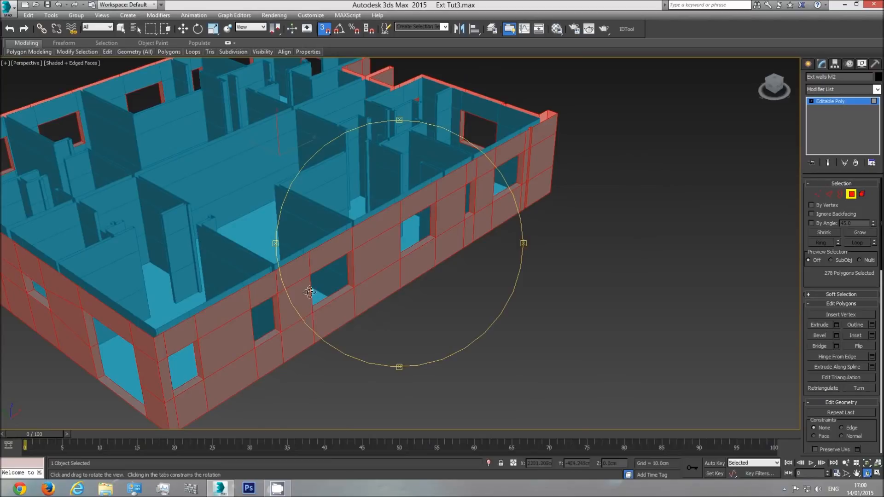
key(w)
middle_drag(345, 316, 399, 302)
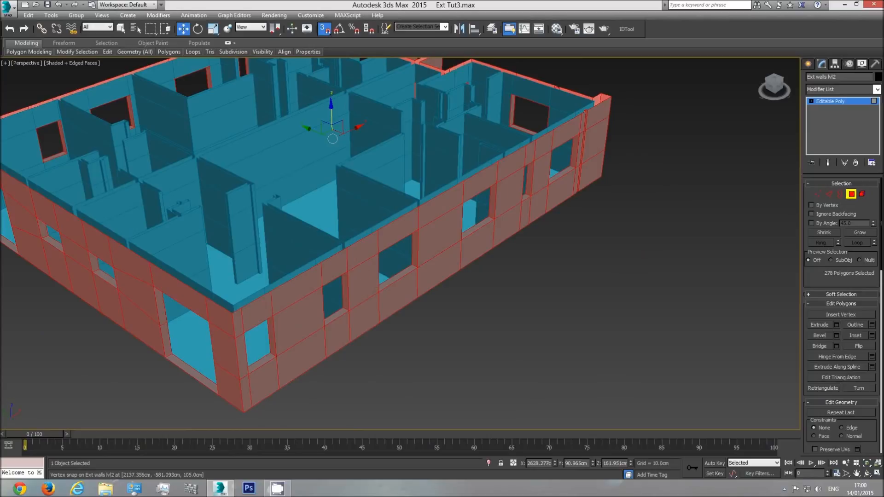
scroll(664, 223, down, 4)
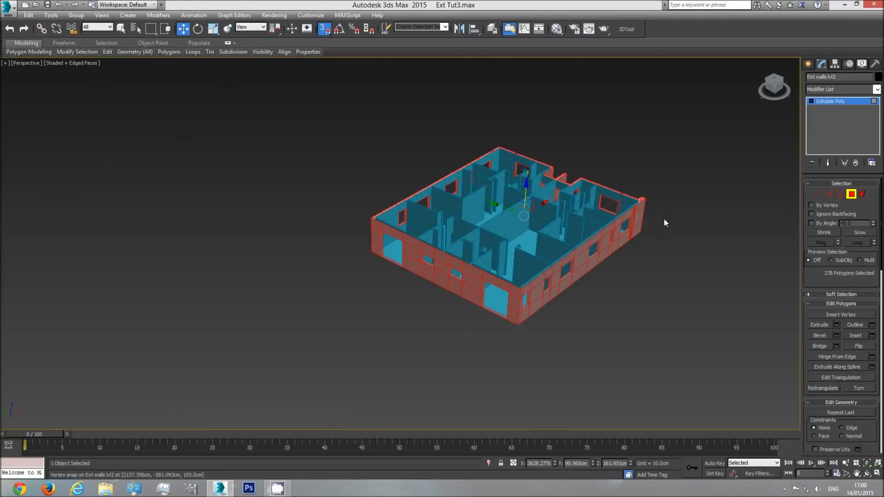
scroll(583, 304, up, 5)
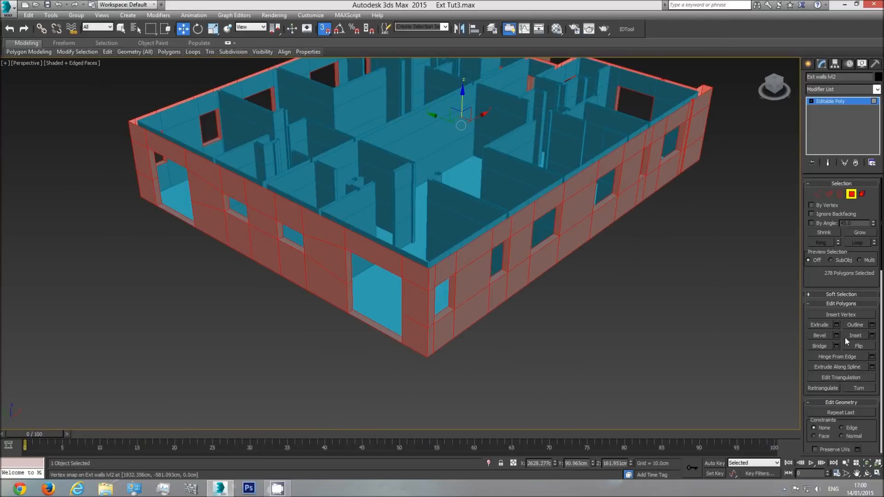
click(862, 346)
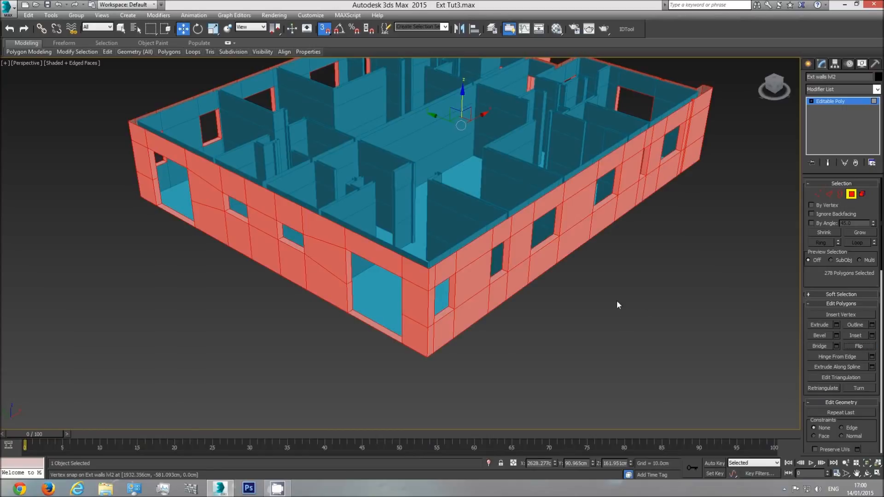
middle_drag(476, 275, 470, 268)
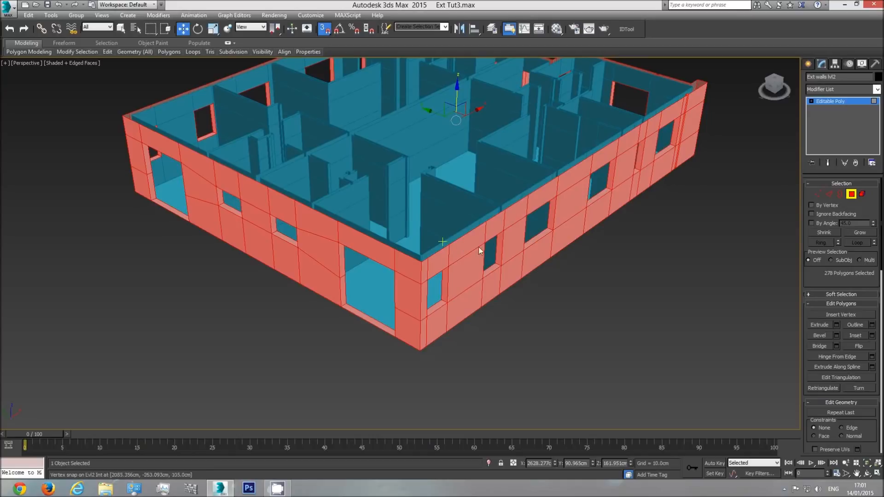
click(851, 194)
Select all polygons of the Lvl2 Int object to check which way they face, and leave polygon editing.
click(463, 200)
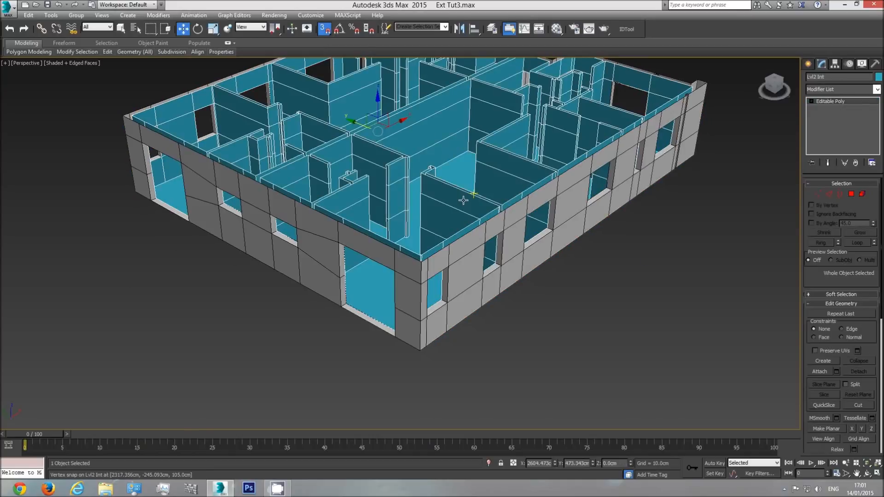
click(852, 195)
scroll(640, 253, down, 3)
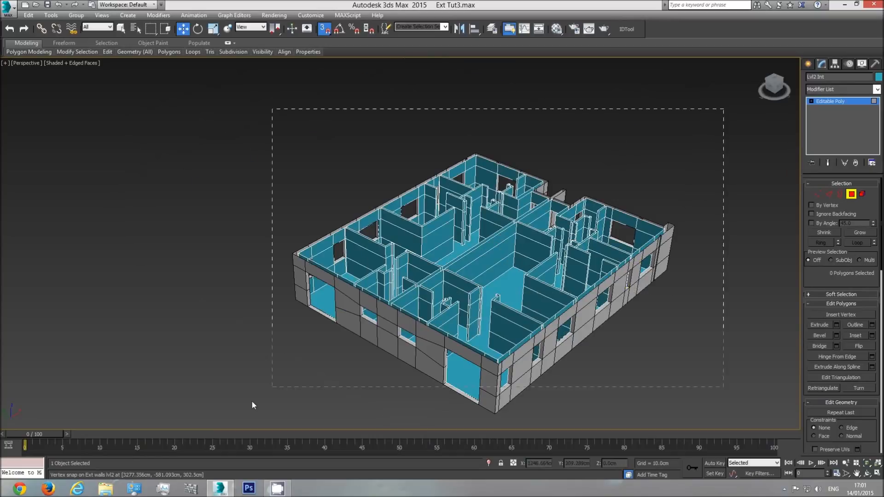
key(ctrl+a)
scroll(403, 249, up, 5)
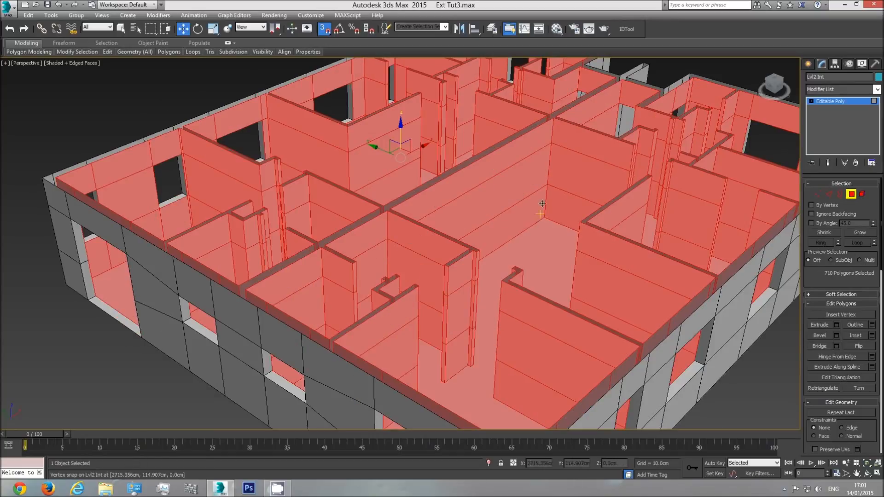
click(851, 194)
Set the interior walls' object color to black, assign them the base material and clear the selection.
click(878, 78)
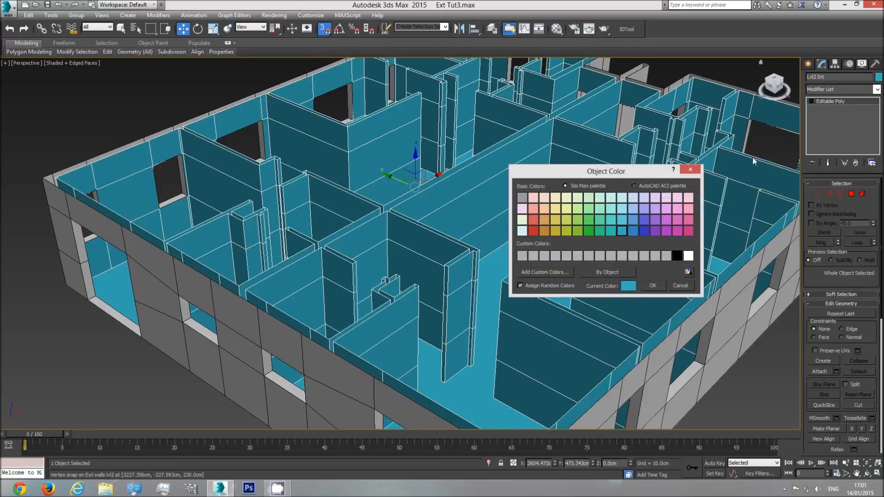
click(678, 255)
click(653, 286)
click(557, 29)
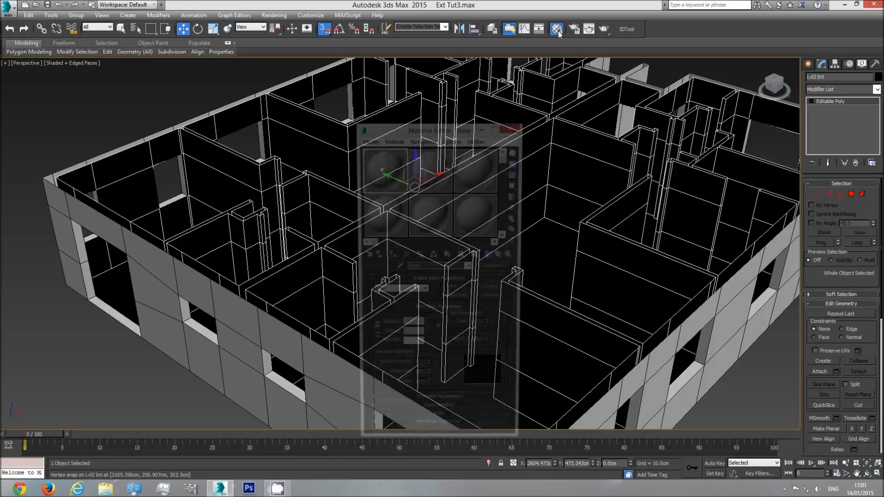
click(390, 256)
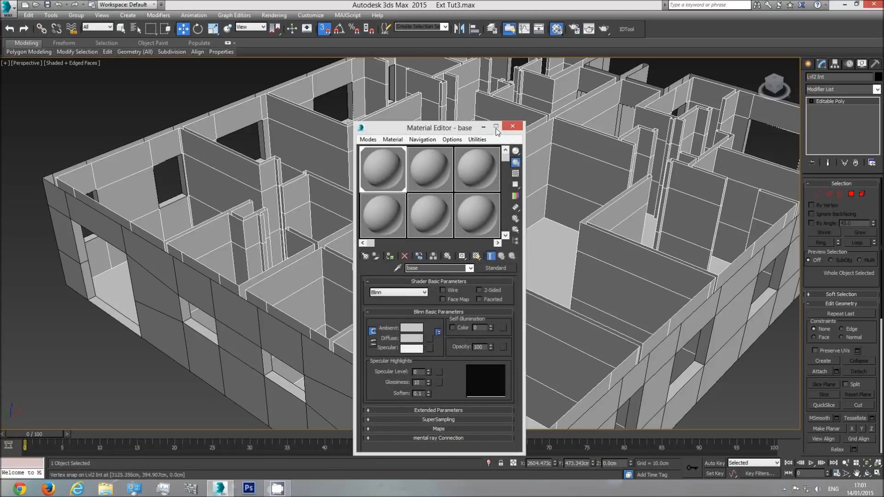
click(512, 126)
scroll(426, 192, down, 5)
key(ctrl+d)
scroll(421, 207, up, 3)
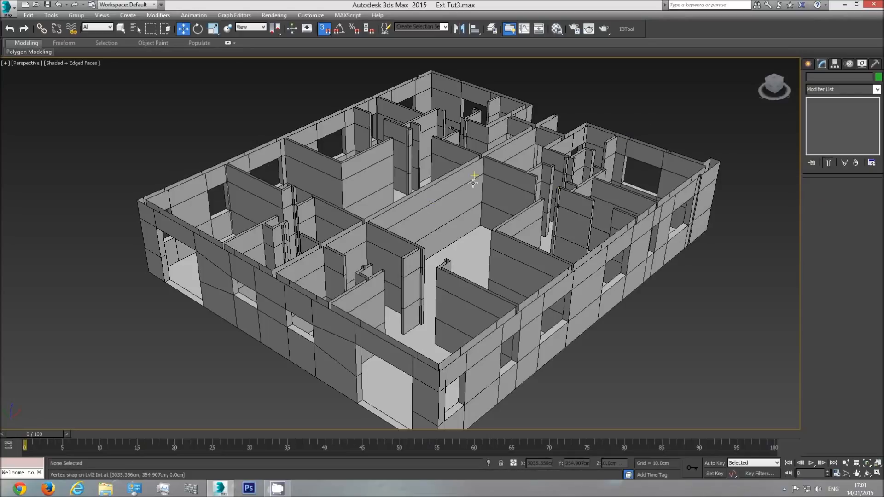
Cap the two open borders along the top of the Lvl2 Int walls.
click(334, 112)
click(121, 28)
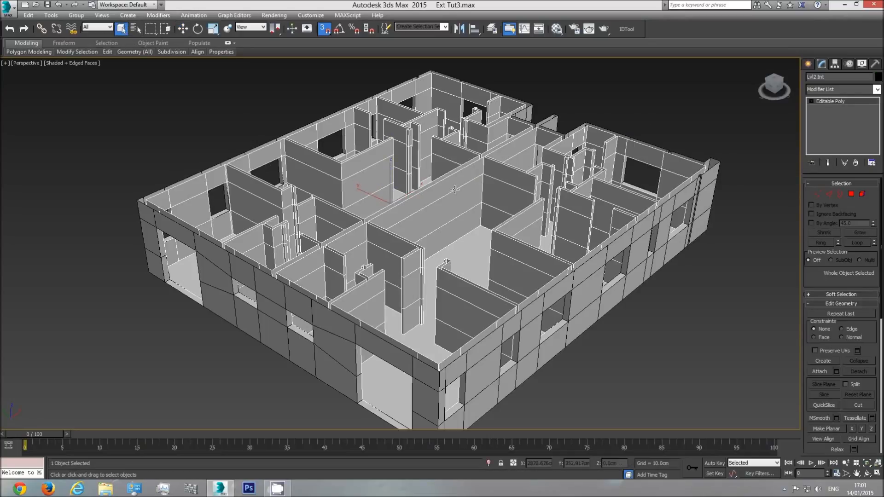
click(841, 194)
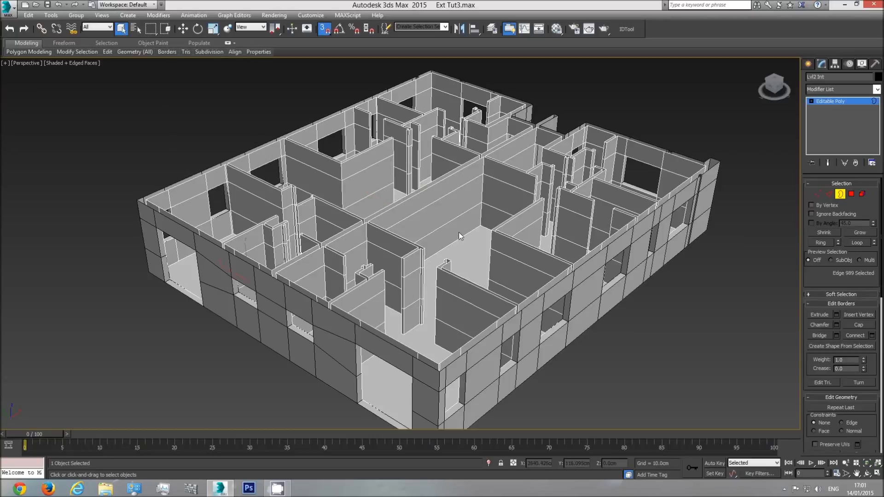
click(459, 173)
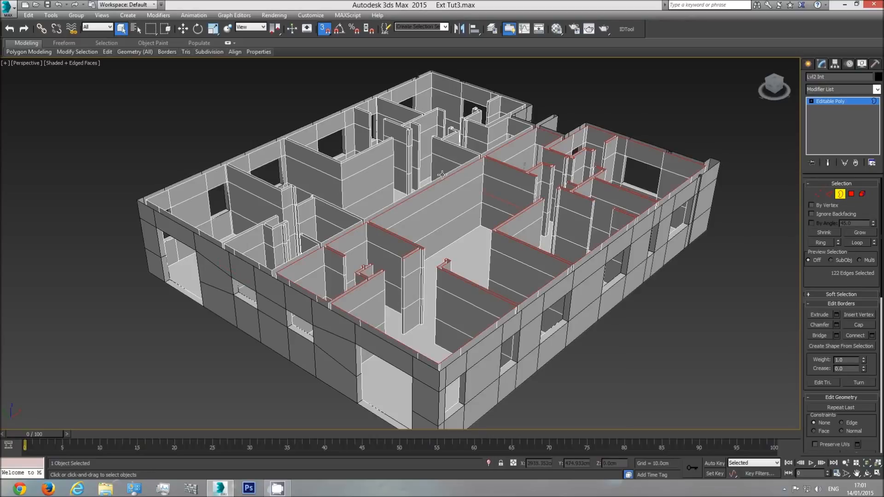
ctrl+click(441, 175)
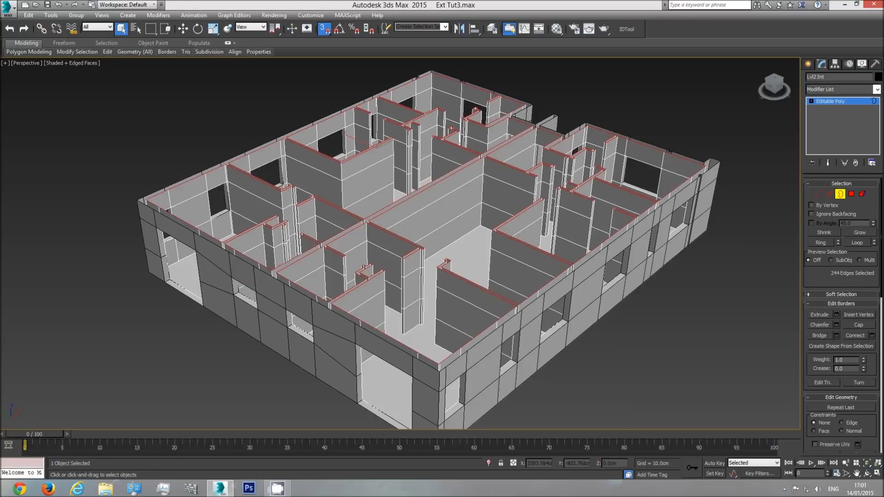
click(857, 325)
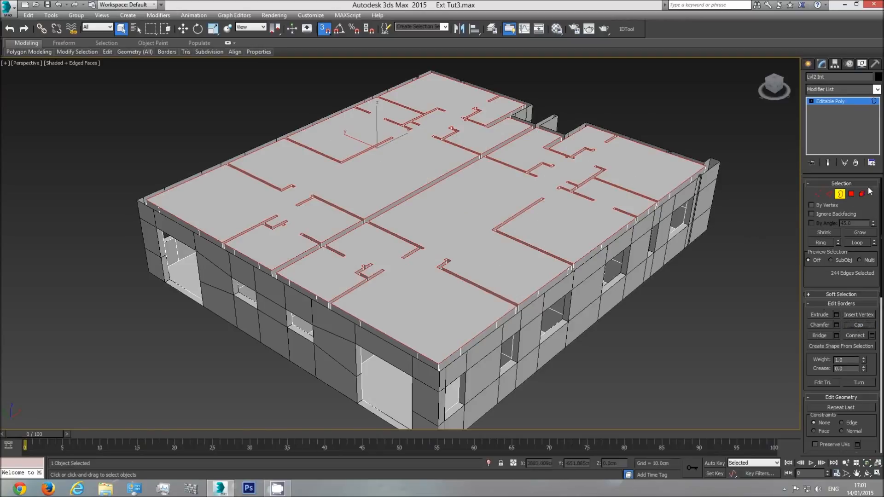
Check the capped ceiling of the interior walls by selecting one of its polygons, and leave polygon editing.
click(852, 194)
click(484, 225)
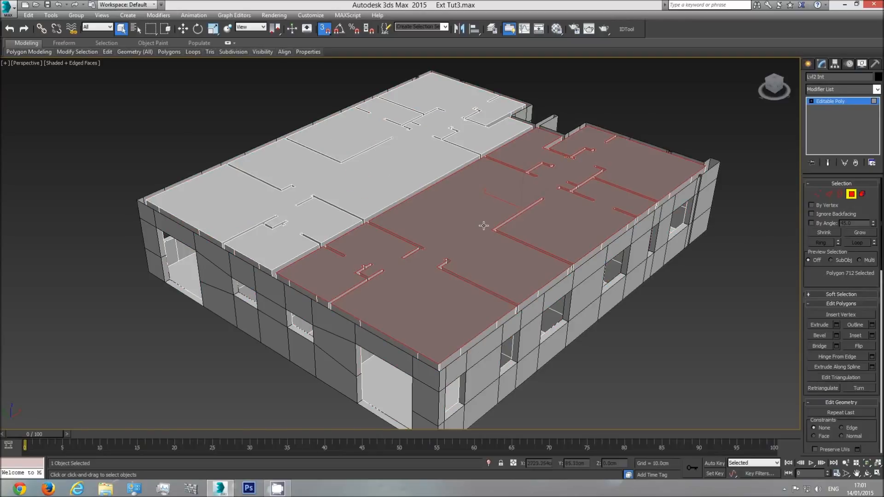
click(867, 473)
drag(461, 284, 426, 283)
right_click(374, 216)
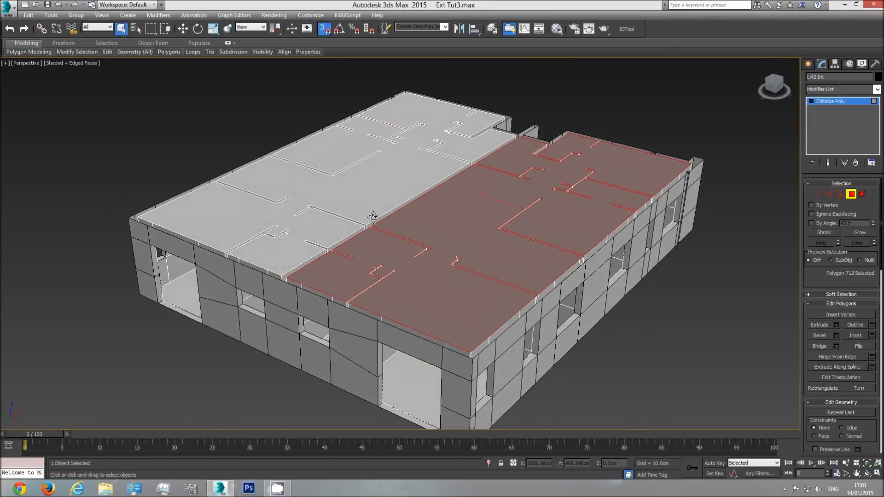
click(852, 193)
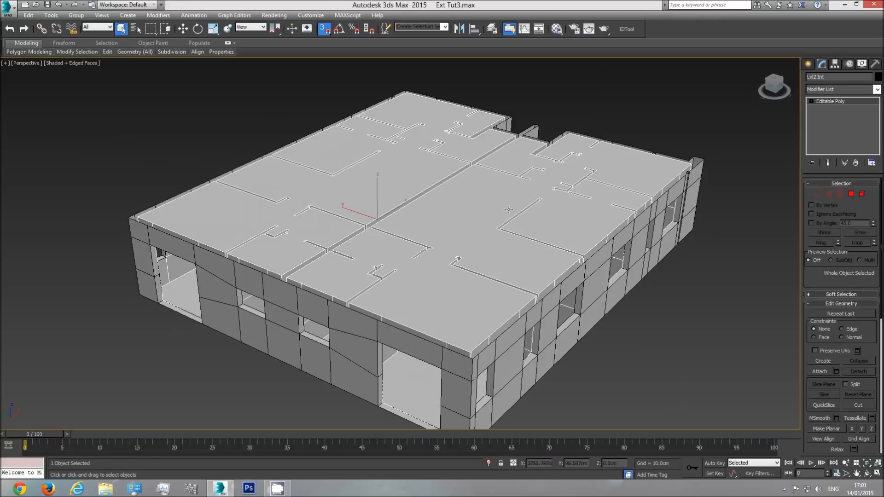
scroll(482, 231, down, 8)
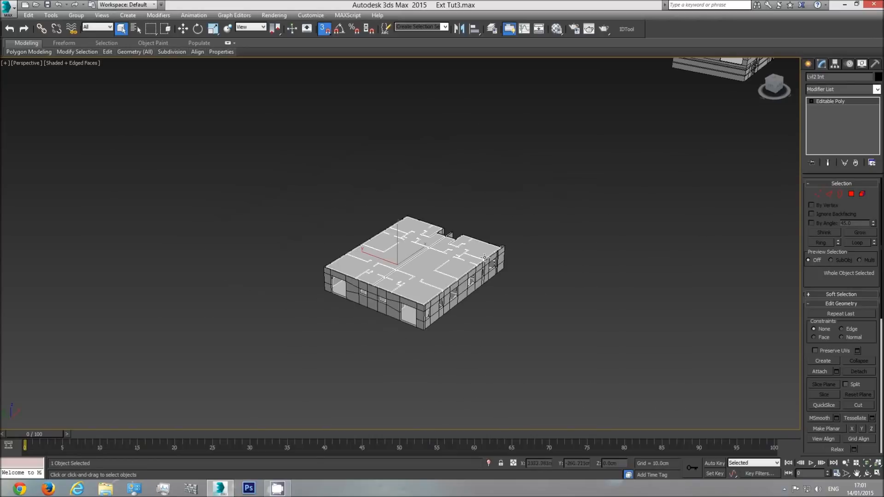
scroll(458, 334, up, 5)
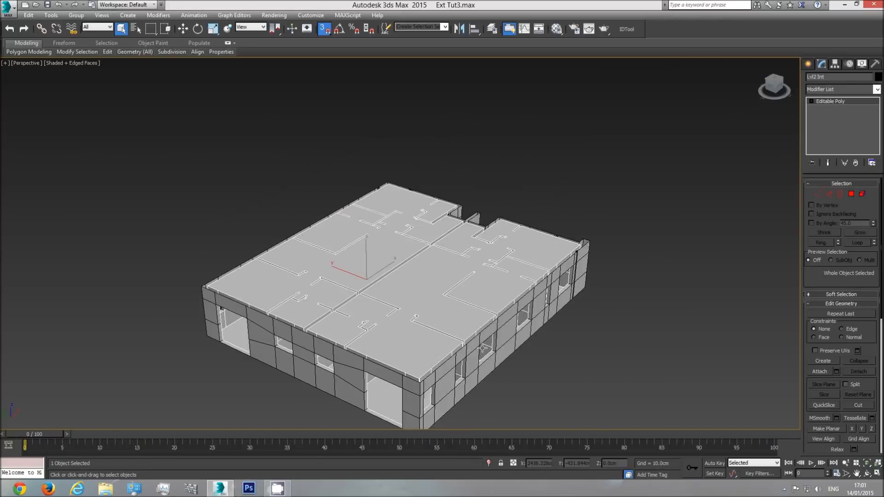
Show the model in the front view as wireframe and select the Ext walls lvl2 object.
key(f)
key(F3)
scroll(460, 240, up, 2)
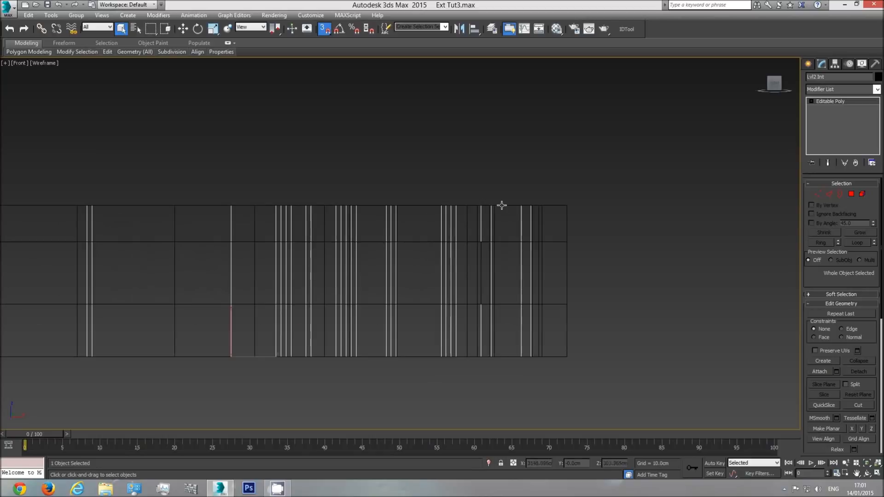
click(563, 205)
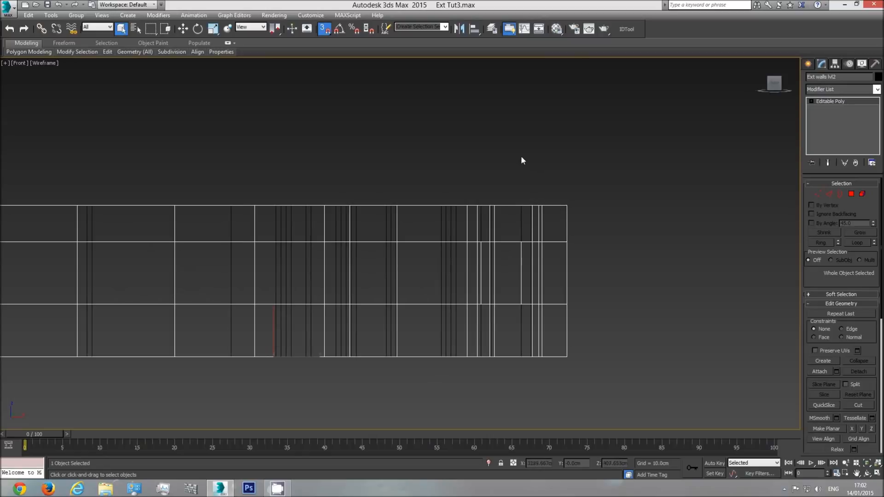
scroll(532, 249, down, 5)
right_click(519, 222)
click(499, 226)
Examine the long-side elevation drawing around the upper floor and roof in the top view.
key(t)
scroll(399, 257, down, 8)
middle_drag(233, 262, 426, 264)
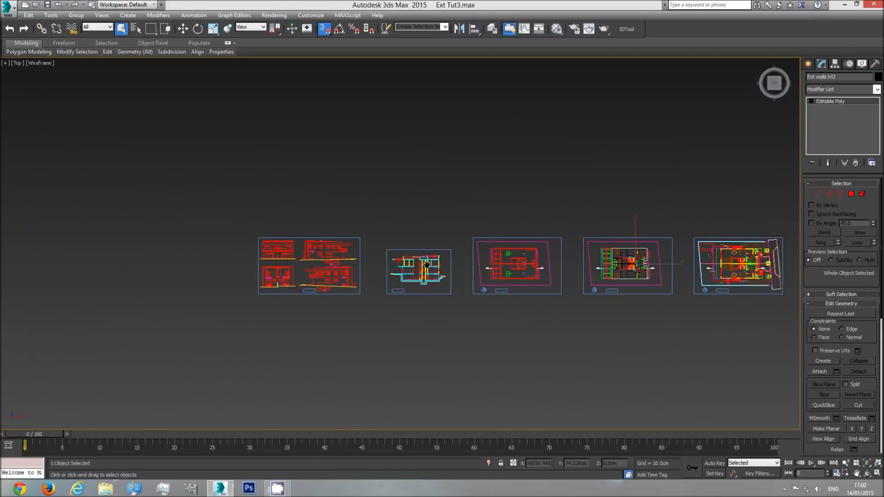
scroll(307, 275, up, 4)
scroll(368, 270, up, 4)
scroll(479, 258, up, 2)
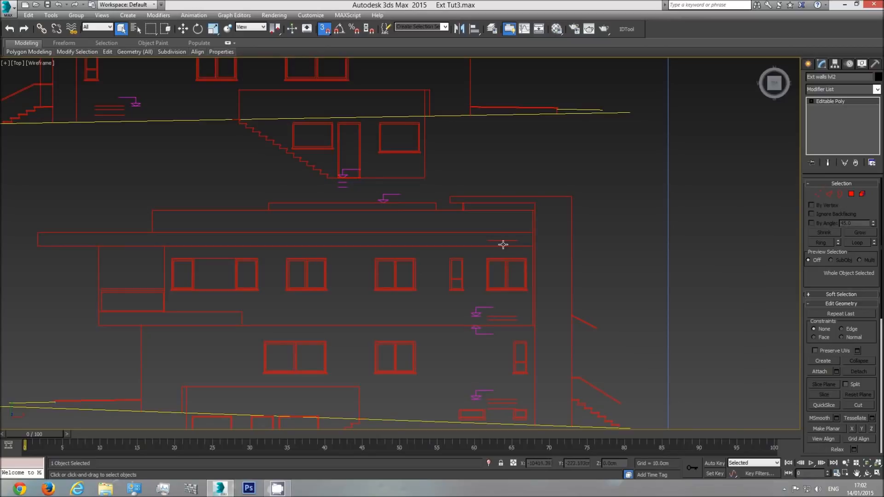
scroll(504, 243, down, 6)
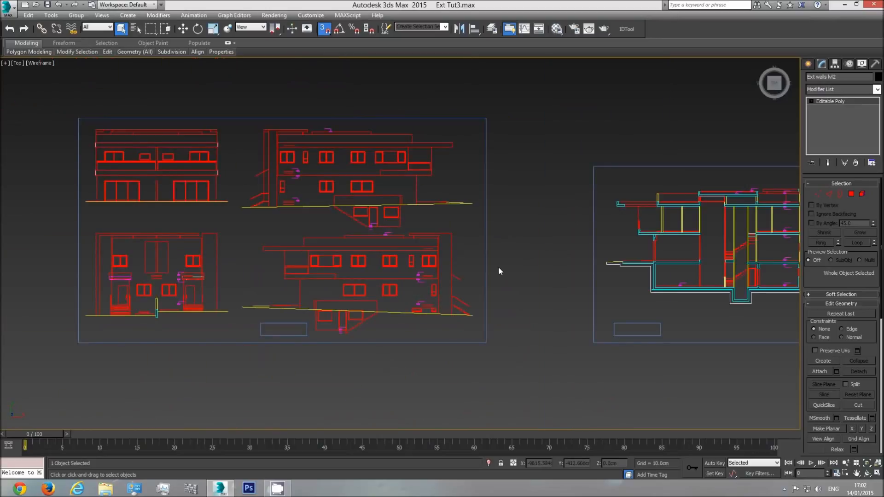
Create a narrow box 30 cm tall beside the level 2 walls in the front view as a height guide.
key(f)
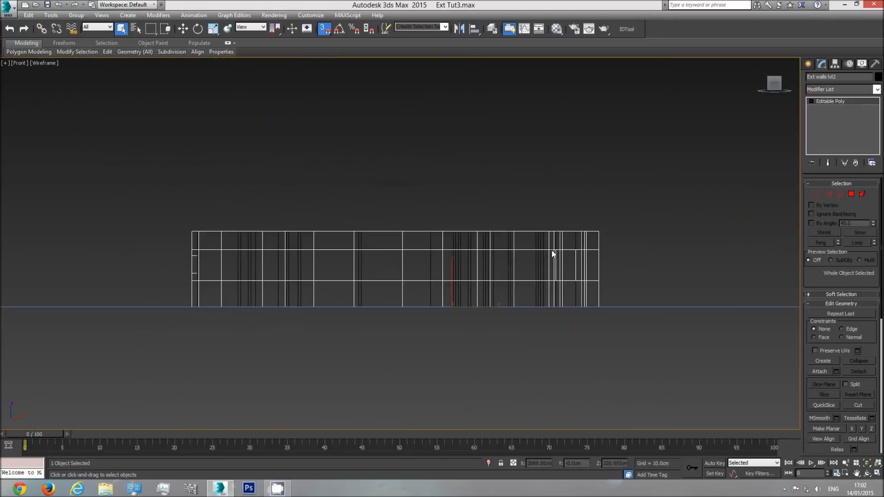
middle_drag(553, 253, 551, 251)
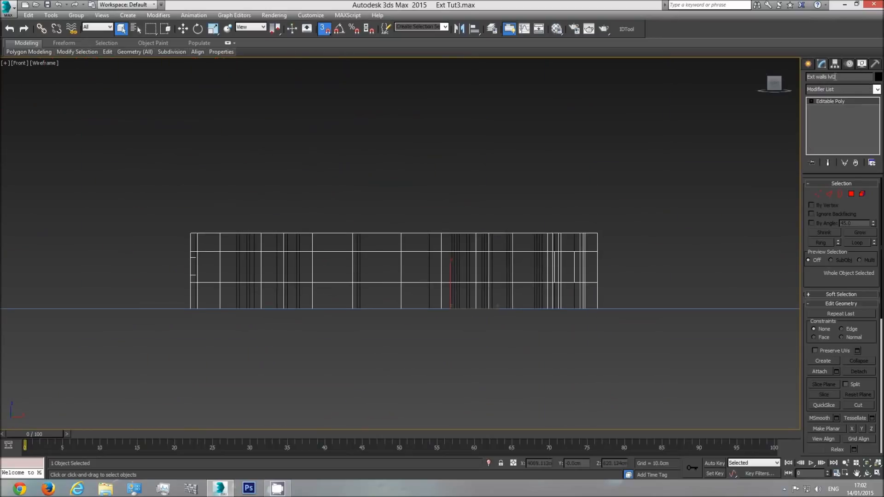
click(539, 246)
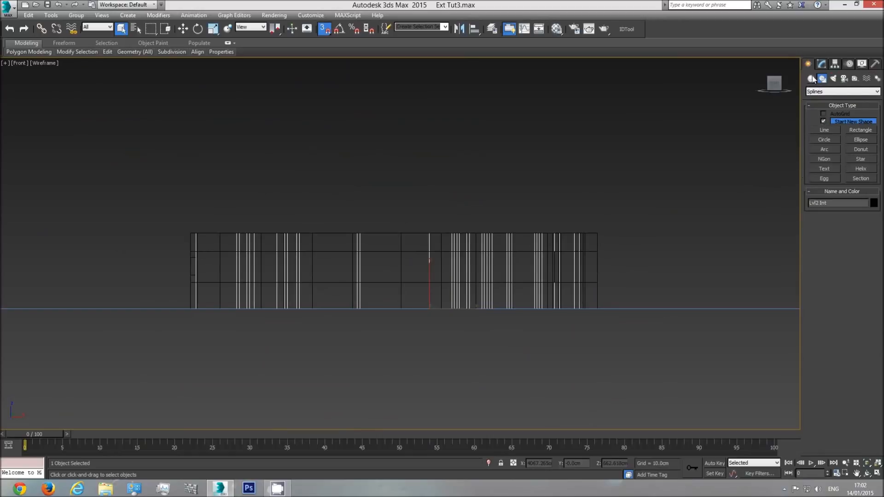
click(812, 79)
click(824, 123)
drag(657, 207, 659, 222)
click(666, 165)
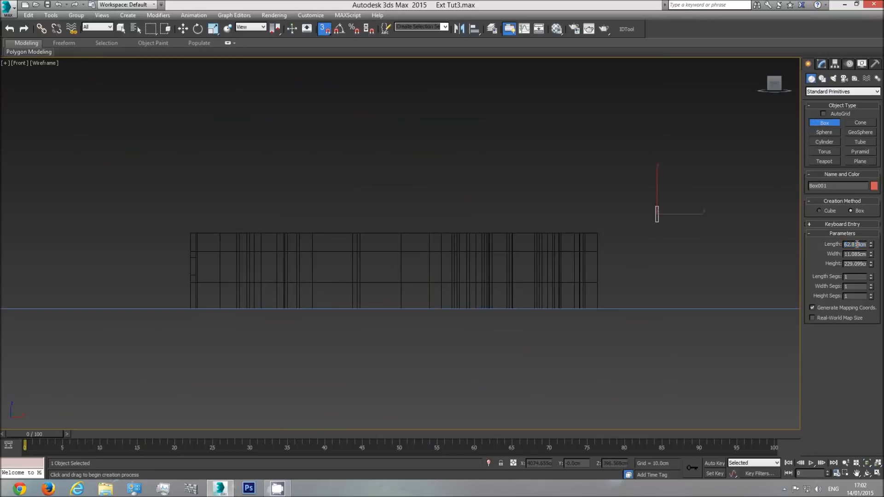
click(183, 29)
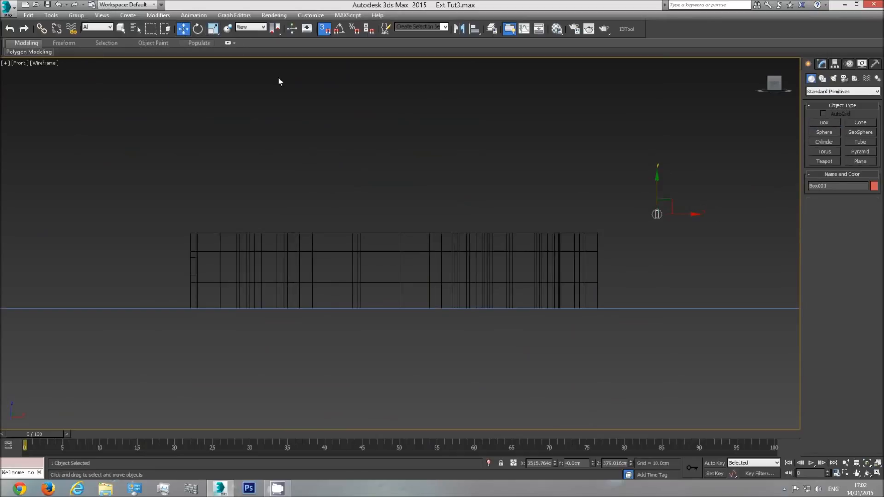
Snap the guide box against the upper outer corner of the level 2 exterior walls.
scroll(631, 231, up, 4)
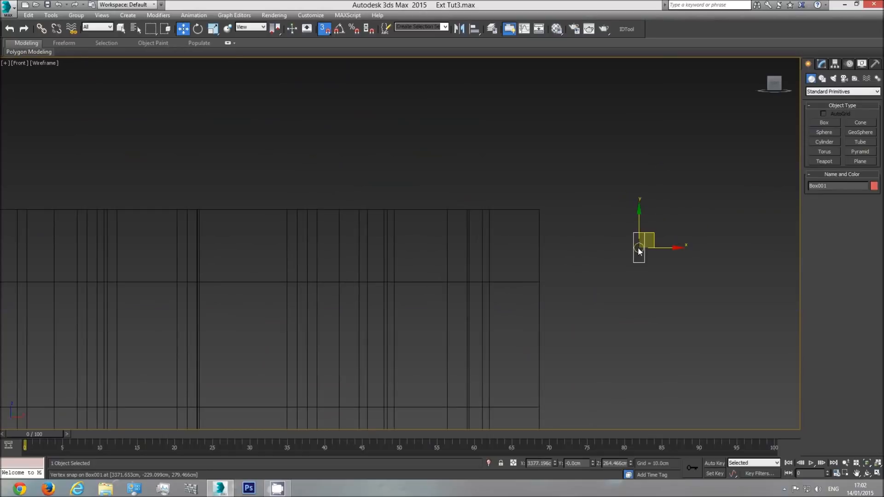
drag(630, 224, 445, 180)
scroll(459, 245, down, 2)
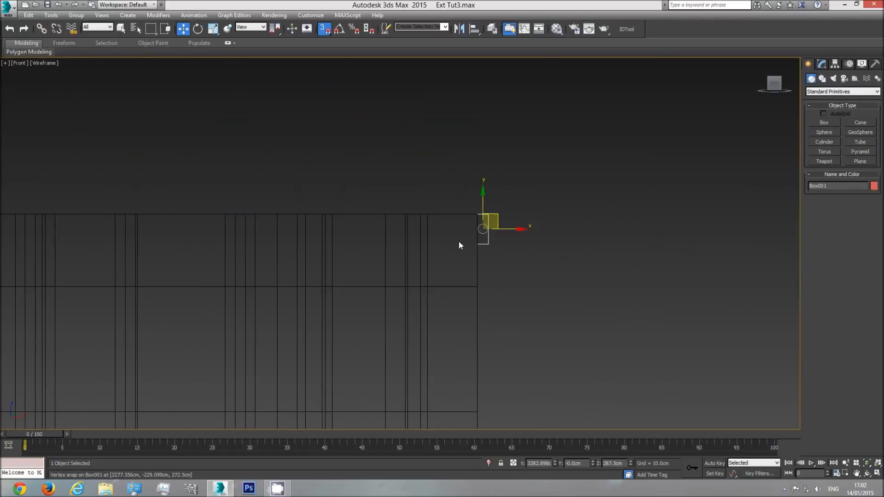
Lower all top vertices of Lvl2 Int to the guide box's lower edge at Z 272.5 cm.
click(406, 251)
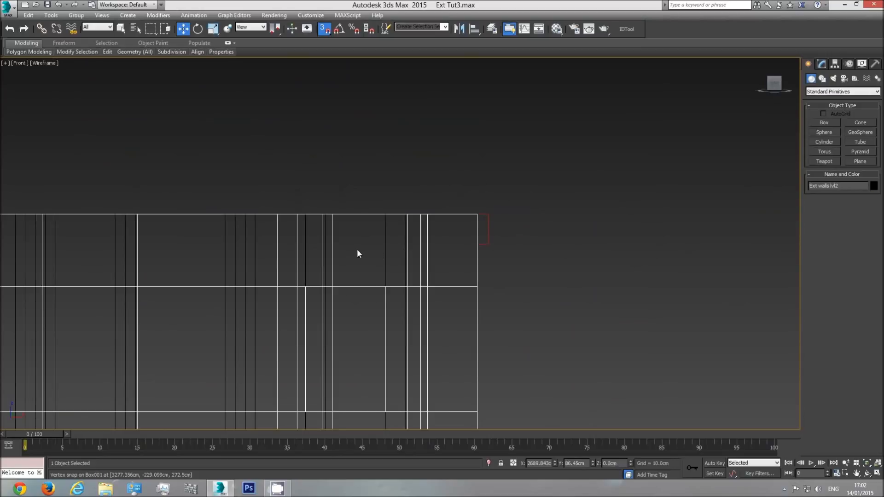
click(385, 251)
scroll(698, 233, down, 3)
click(822, 64)
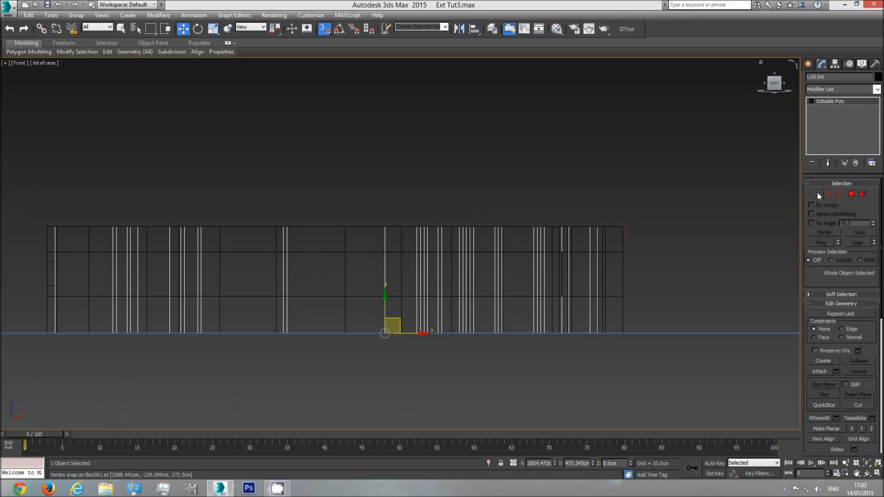
click(817, 193)
scroll(691, 205, down, 2)
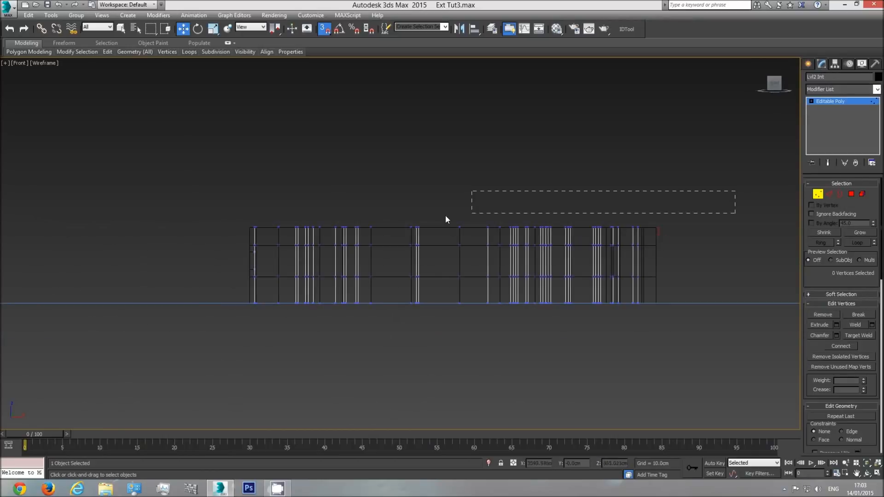
drag(209, 236, 207, 236)
middle_drag(672, 245, 524, 244)
scroll(524, 244, up, 3)
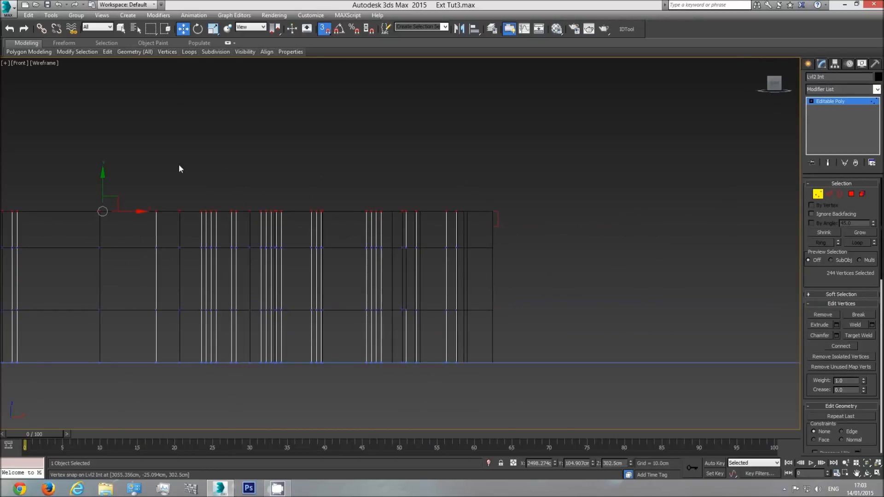
drag(103, 181, 493, 227)
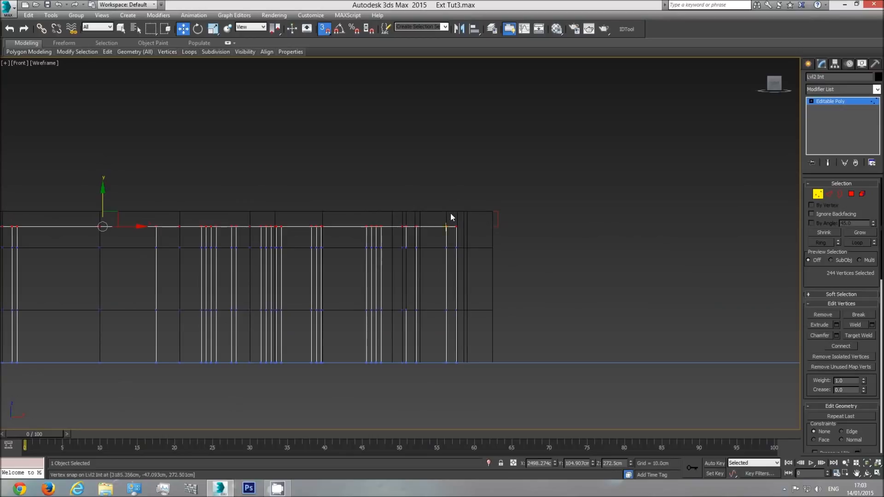
Delete the guide box and inspect the lowered level 2 ceiling in a shaded perspective view.
click(497, 224)
key(Delete)
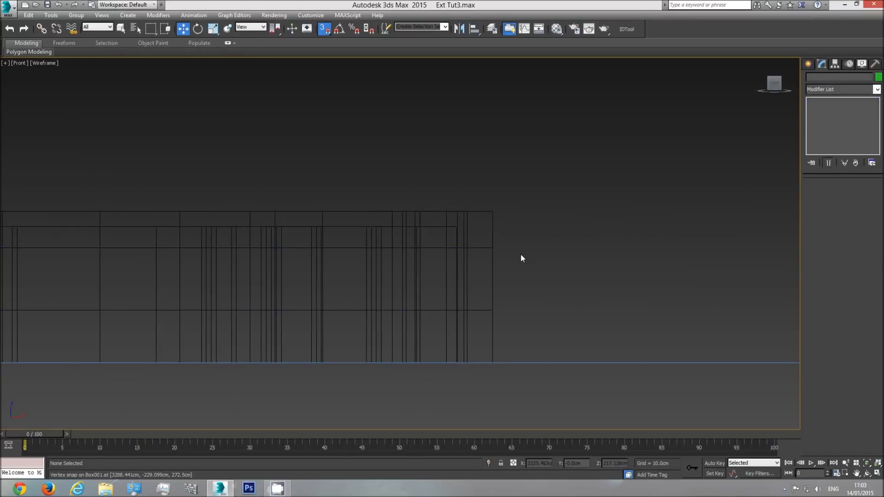
key(p)
click(866, 475)
mouse_move(425, 259)
mouse_down()
mouse_move(464, 286)
mouse_move(425, 232)
mouse_move(417, 253)
mouse_move(439, 233)
mouse_up()
key(F3)
key(w)
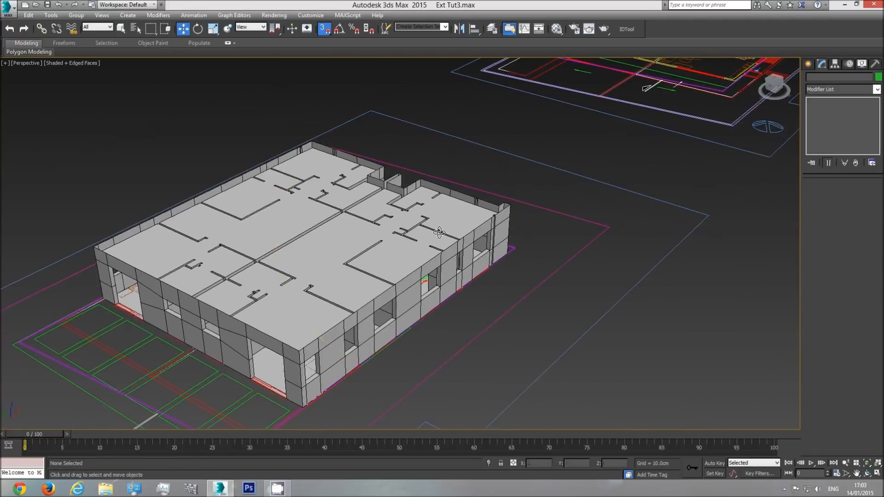
scroll(622, 154, up, 5)
scroll(621, 174, down, 5)
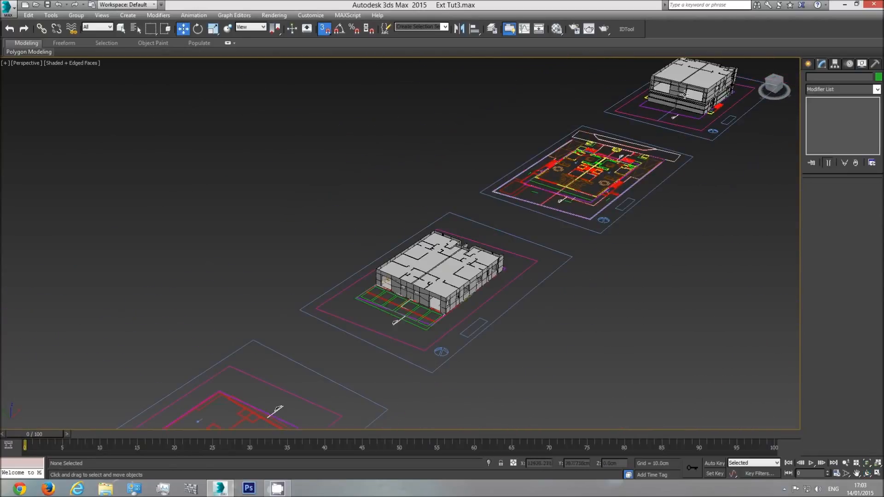
Select Ext walls lvl2 together with Lvl2 Int and raise both about 300 cm in the front view.
click(682, 85)
click(699, 219)
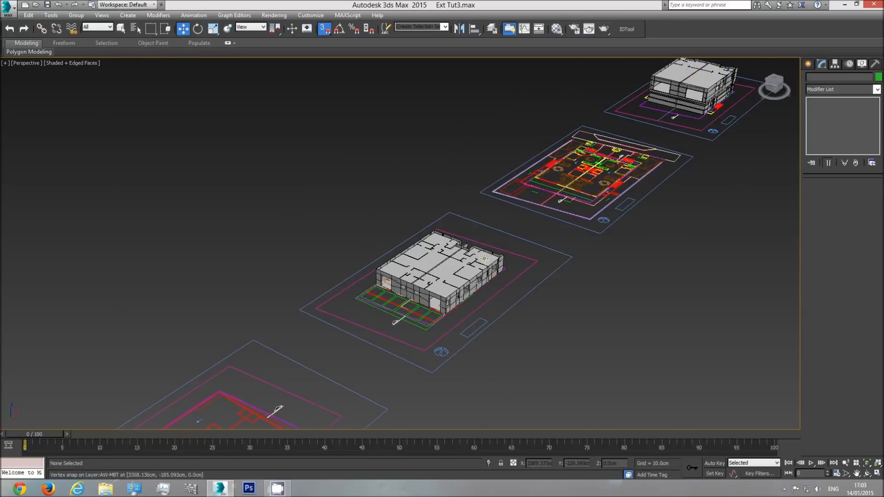
scroll(486, 276, up, 5)
click(121, 28)
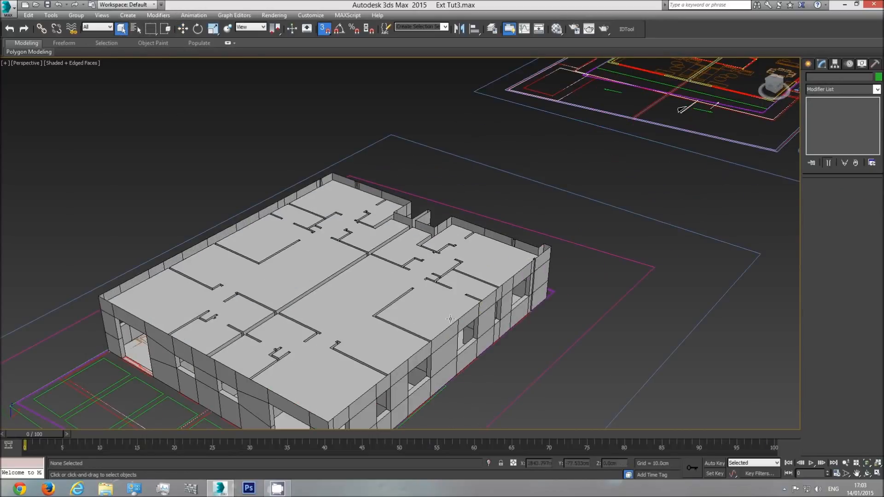
click(484, 316)
ctrl+click(479, 290)
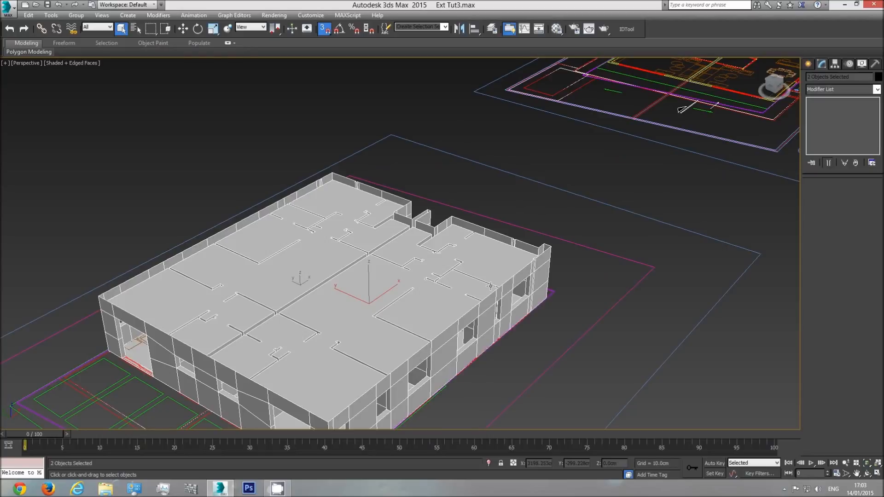
key(f)
middle_drag(511, 257, 441, 265)
scroll(441, 265, down, 3)
scroll(437, 262, down, 1)
scroll(363, 294, up, 3)
key(w)
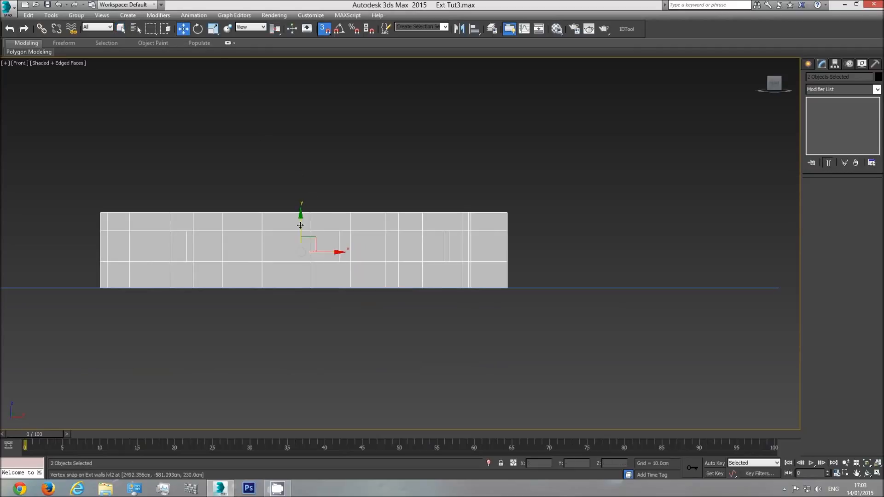
drag(300, 225, 301, 150)
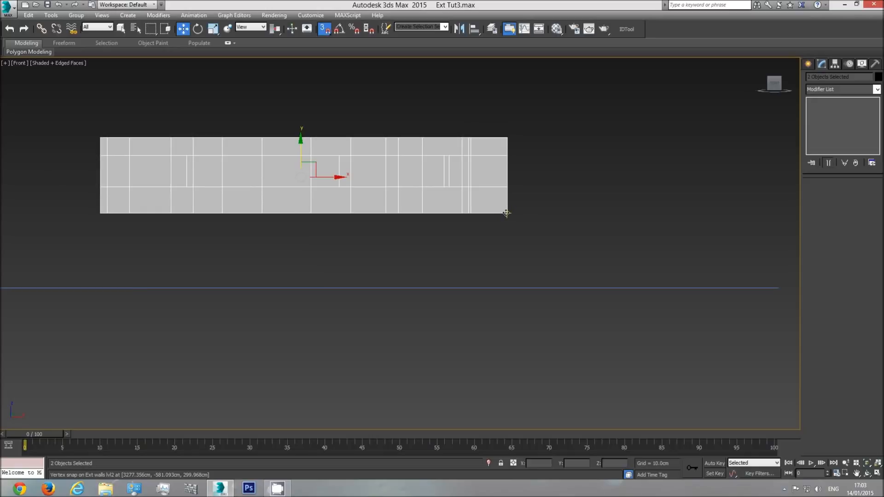
Move the two level 2 wall objects across the front view until they are close to the lower-floor building.
drag(507, 213, 630, 199)
middle_drag(629, 199, 339, 231)
right_click(339, 231)
scroll(340, 231, down, 4)
middle_drag(632, 210, 464, 193)
drag(101, 213, 612, 204)
middle_drag(609, 217, 523, 227)
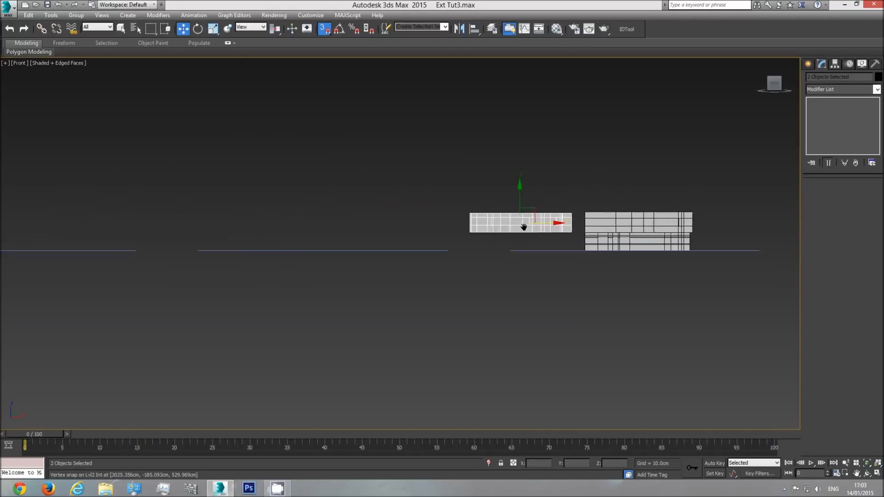
Raise the level 2 walls so their base snaps level with the top of the lower floors at Z 622.5 cm.
scroll(523, 227, up, 4)
drag(345, 198, 328, 183)
drag(552, 217, 607, 180)
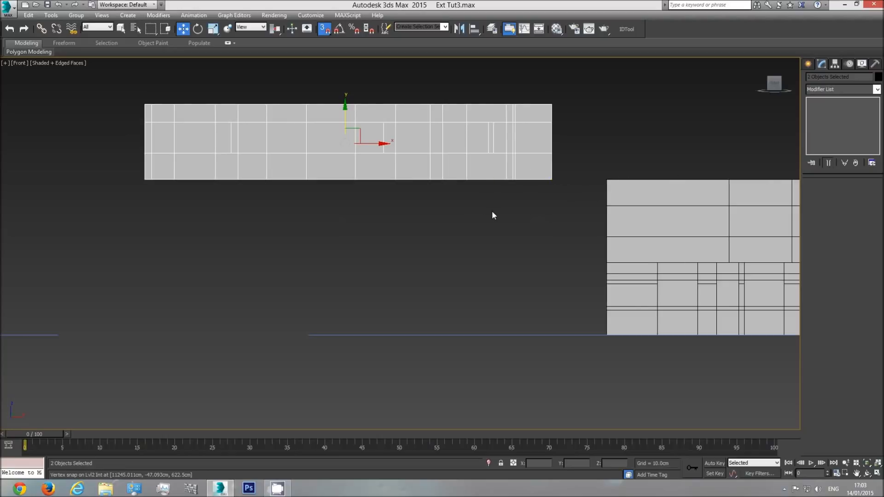
Hide the Plan drawings group in the top view.
key(t)
scroll(474, 252, down, 5)
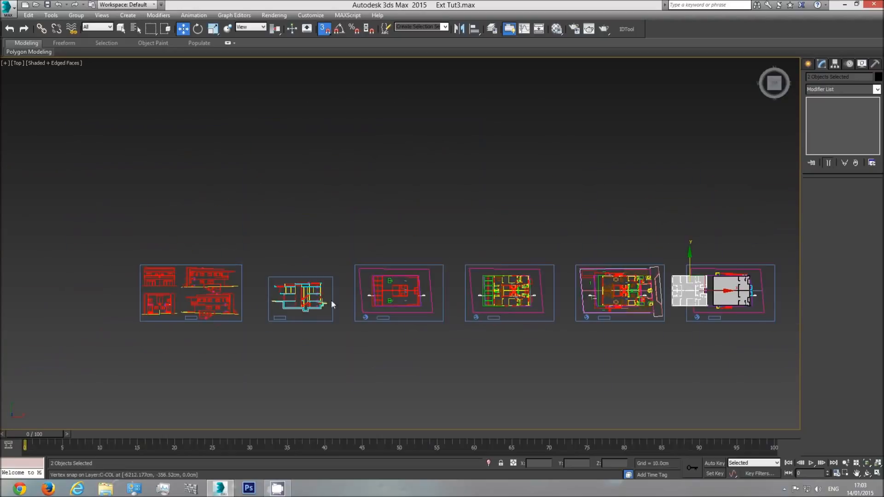
middle_drag(331, 299, 151, 299)
click(394, 290)
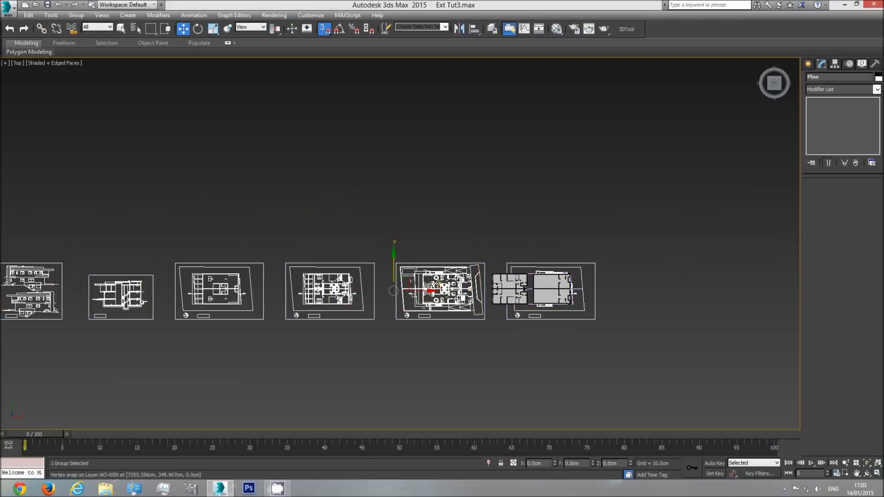
right_click(444, 276)
click(451, 256)
Move both level 2 wall objects over the lower floors in the top view, snapping their projecting outer corner onto the matching corner below.
scroll(466, 297, up, 3)
scroll(416, 306, up, 2)
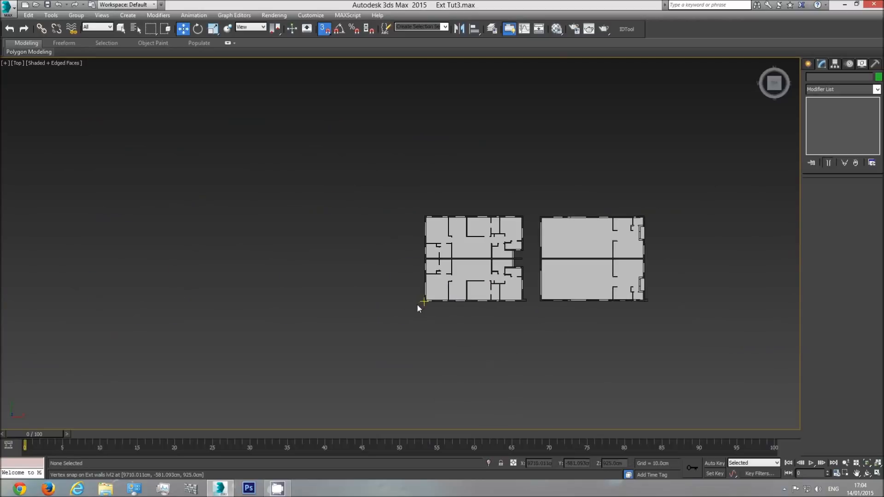
drag(515, 336, 529, 347)
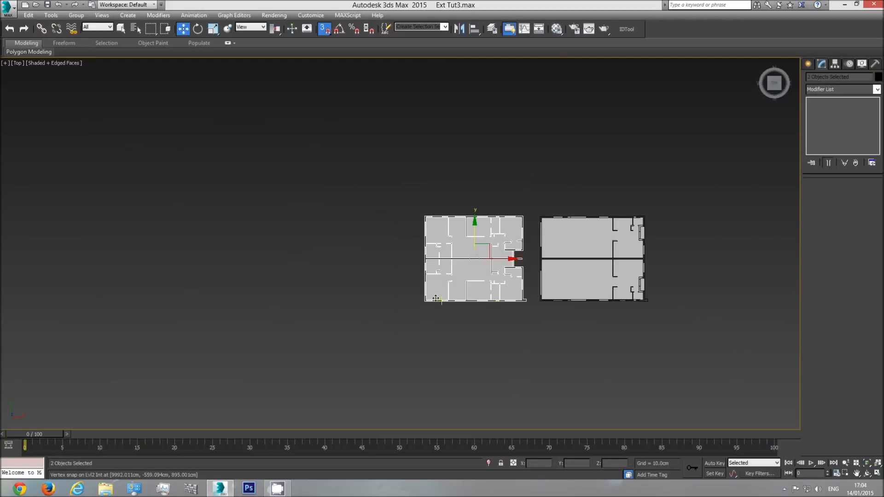
middle_drag(454, 311, 430, 316)
scroll(451, 309, up, 4)
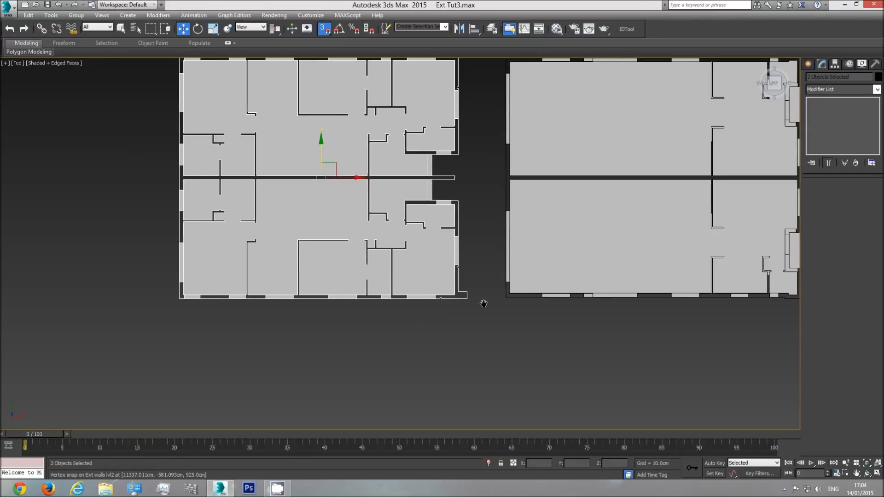
middle_drag(792, 323, 521, 311)
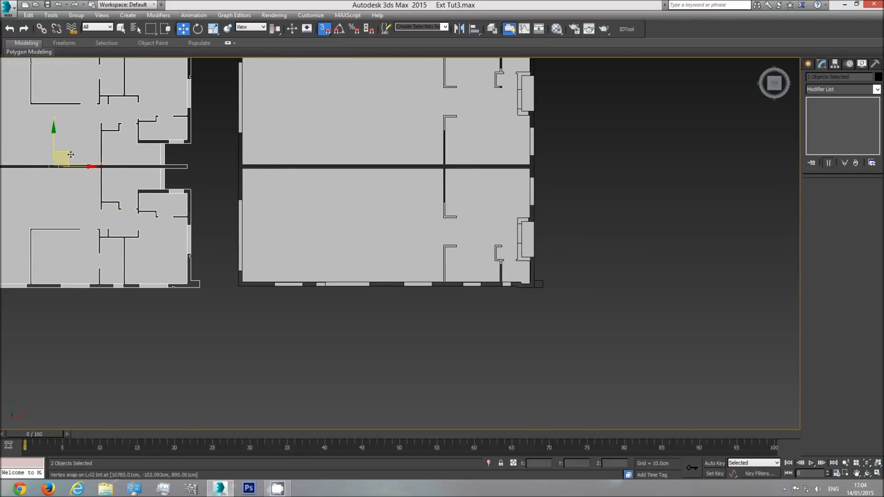
drag(70, 154, 55, 171)
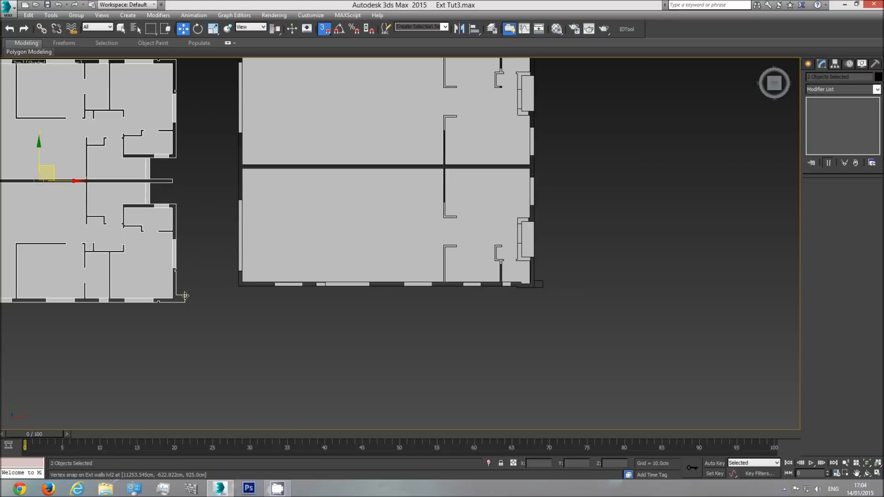
drag(184, 301, 545, 290)
middle_drag(566, 223, 515, 286)
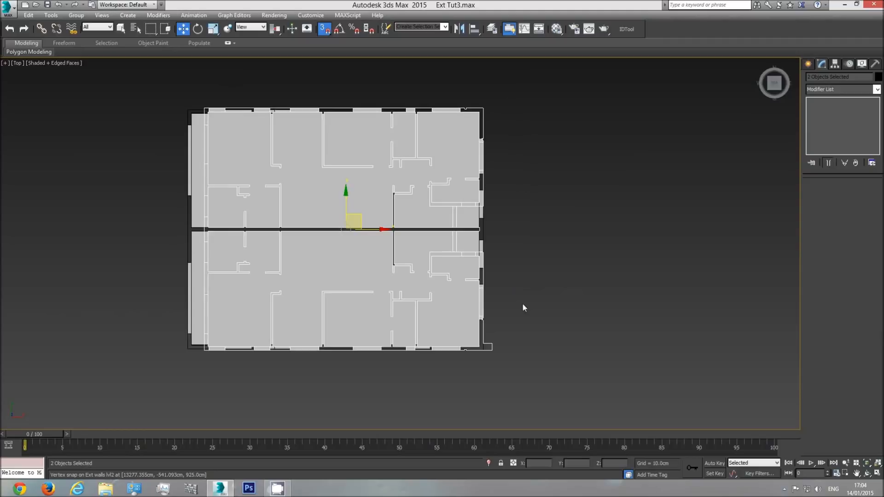
Examine the stacked building in perspective from above and below, with and without edged faces.
key(p)
click(868, 474)
drag(466, 274, 312, 336)
drag(371, 296, 449, 288)
key(w)
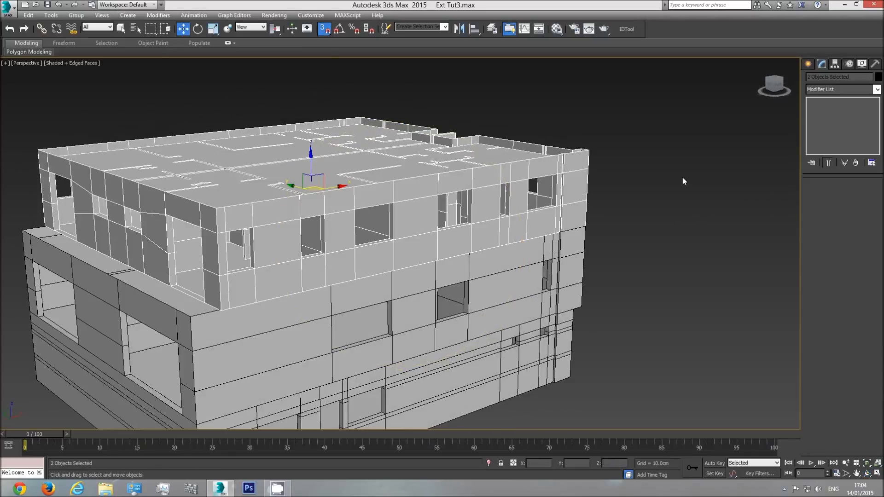
click(689, 199)
key(F4)
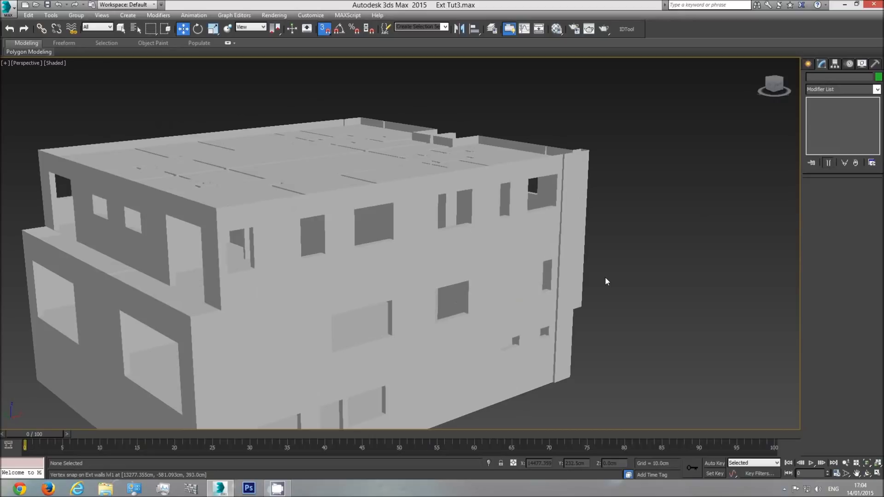
middle_drag(605, 278, 662, 260)
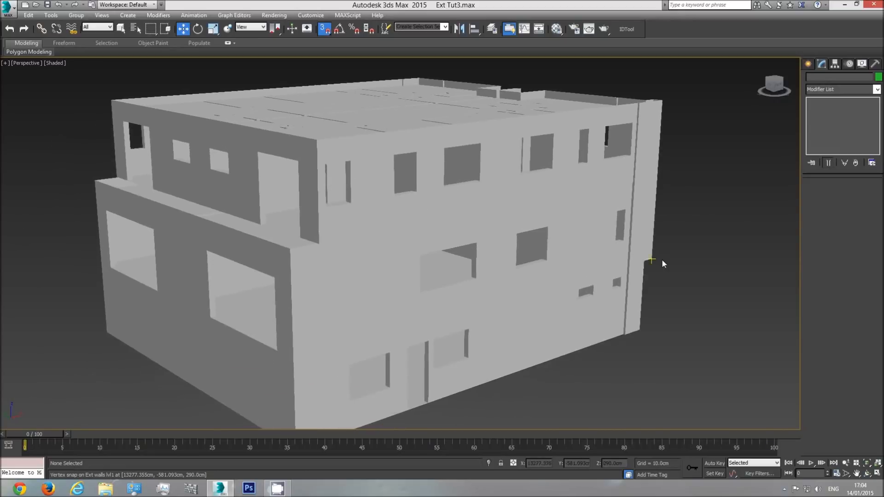
key(F4)
middle_drag(485, 199, 484, 217)
click(867, 473)
drag(369, 256, 263, 300)
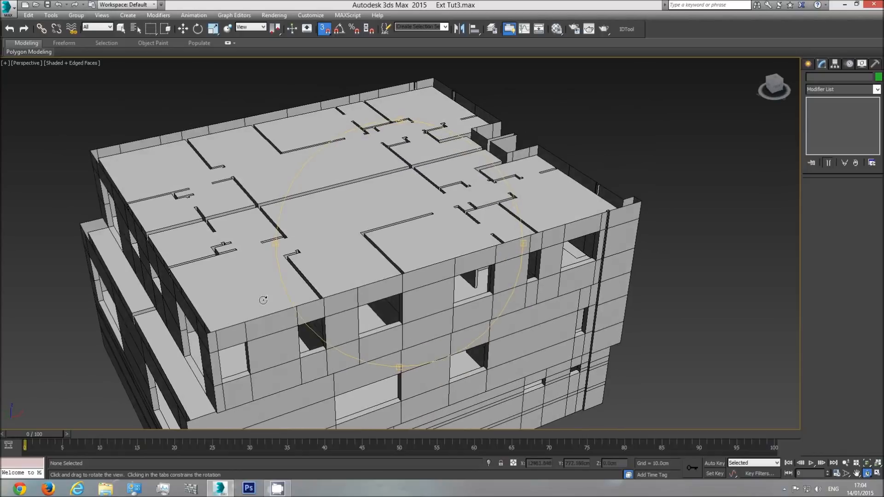
drag(390, 317, 456, 193)
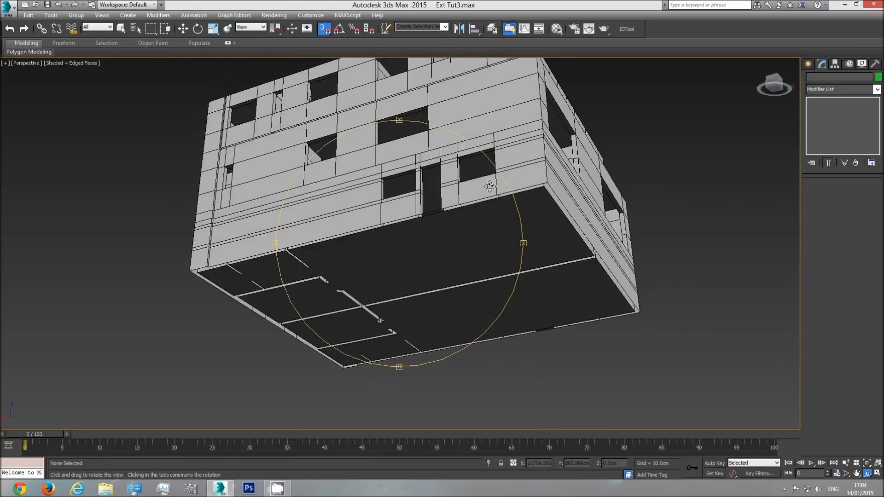
Examine the joint between the level 2 walls and the floor below along both long facades, up to the projecting corner.
scroll(415, 205, up, 4)
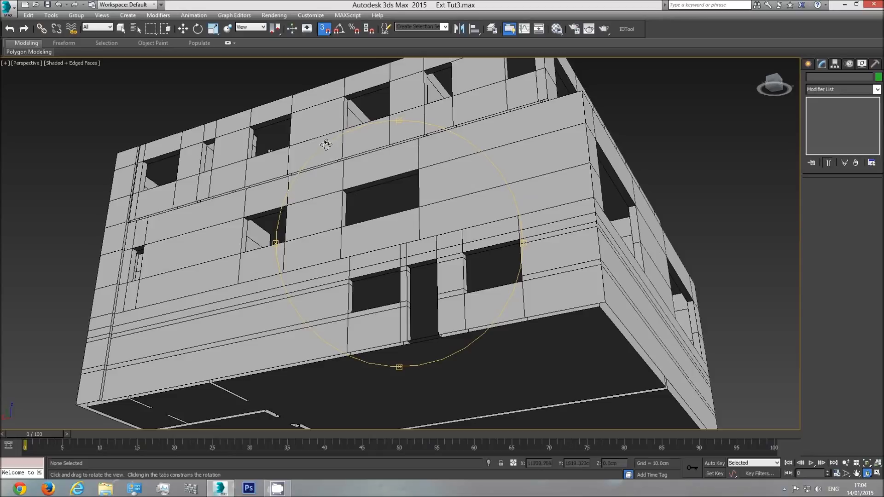
drag(302, 214, 282, 254)
scroll(282, 254, up, 5)
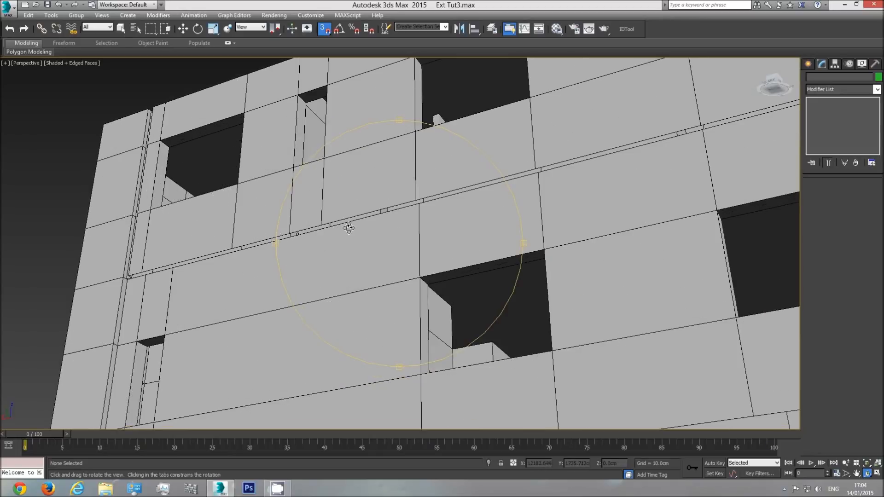
drag(392, 217, 385, 275)
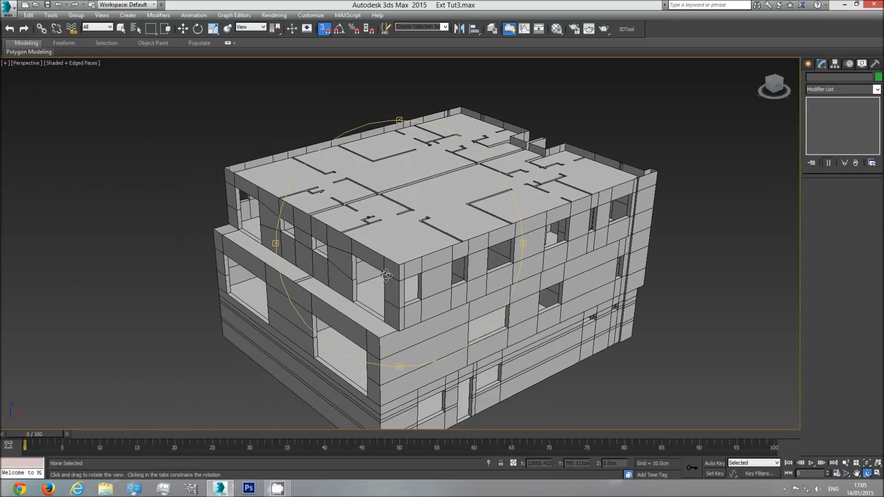
drag(422, 309, 499, 338)
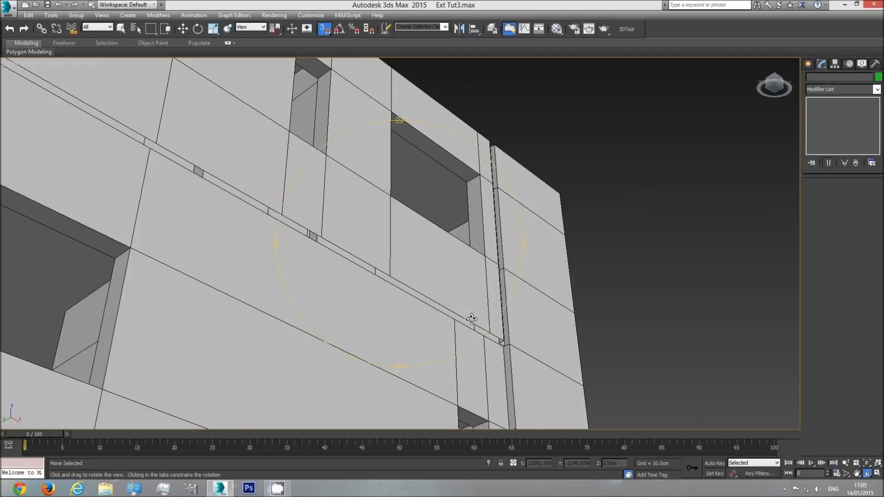
scroll(470, 319, up, 5)
mouse_move(458, 276)
mouse_down()
mouse_move(438, 290)
mouse_move(443, 270)
mouse_up()
Select the first three bottom outer edges of the exterior level 2 walls, starting beside the projecting corner.
right_click(443, 271)
click(446, 230)
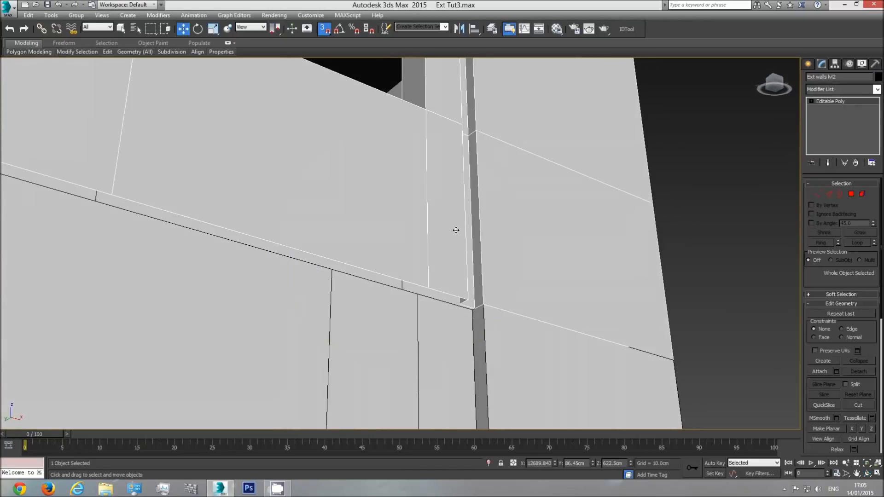
click(828, 194)
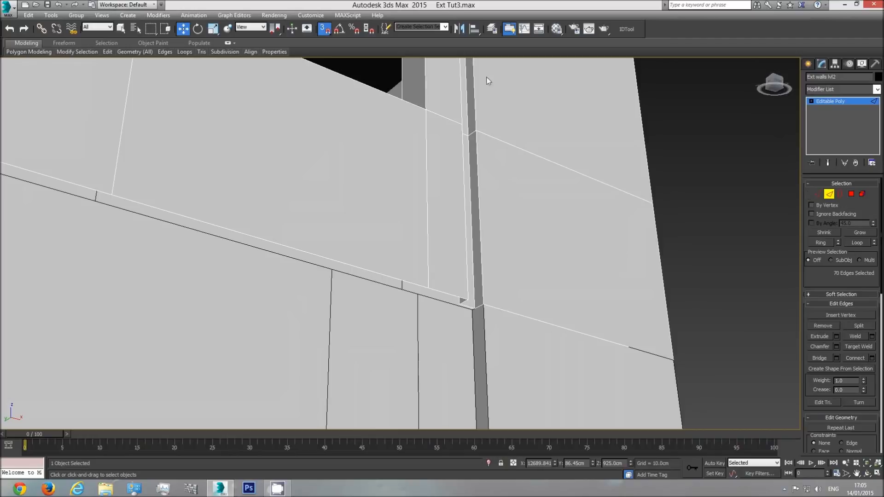
click(121, 29)
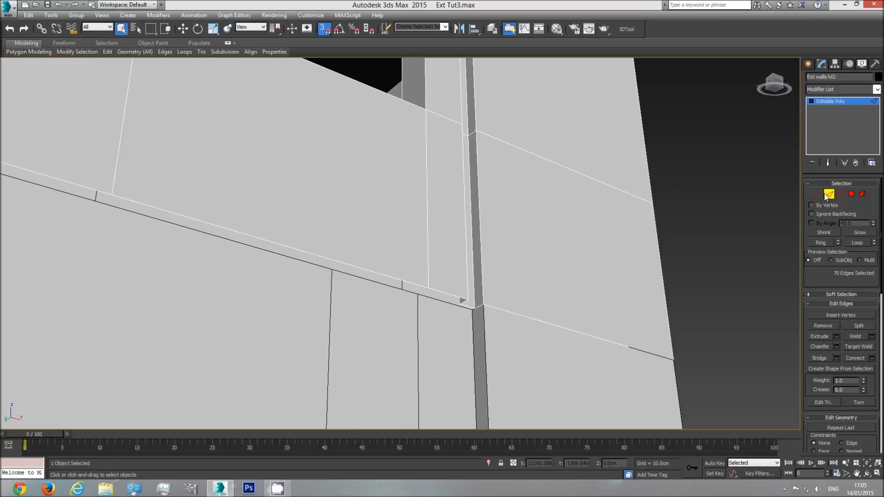
click(443, 292)
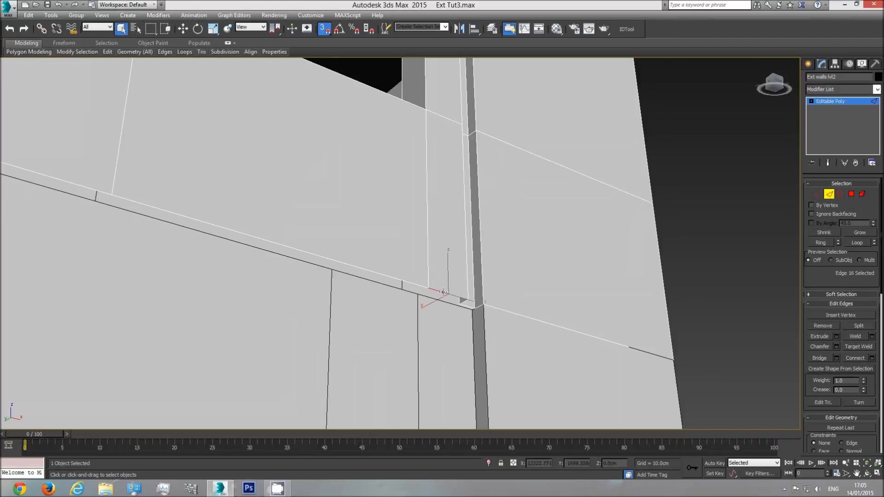
ctrl+click(409, 283)
ctrl+click(83, 186)
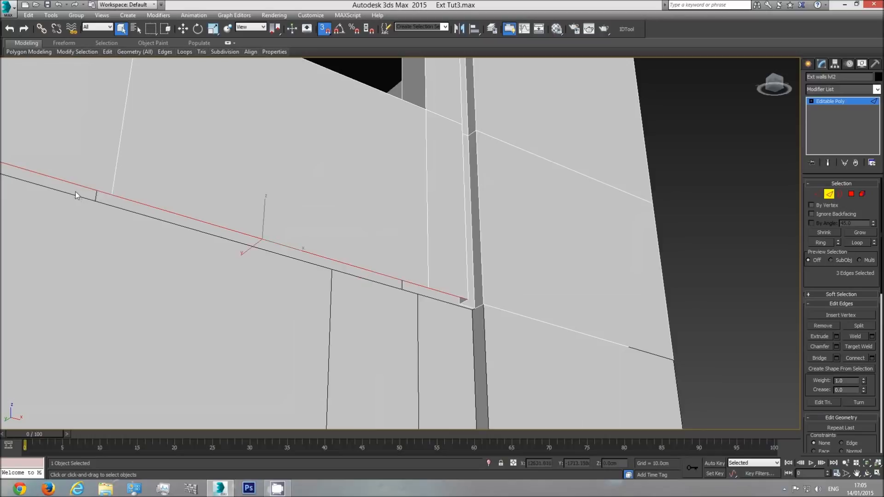
Add the remaining bottom outer edges along the same long facade to the selection, 13 edges in total.
scroll(314, 275, down, 5)
middle_drag(200, 246, 285, 258)
ctrl+click(285, 258)
ctrl+click(238, 239)
ctrl+click(81, 192)
middle_drag(80, 192, 229, 258)
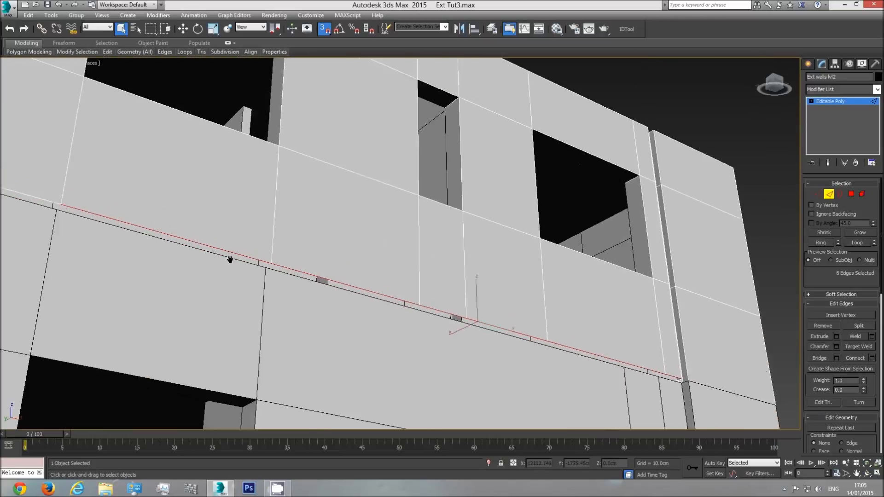
scroll(406, 298, up, 5)
ctrl+click(269, 246)
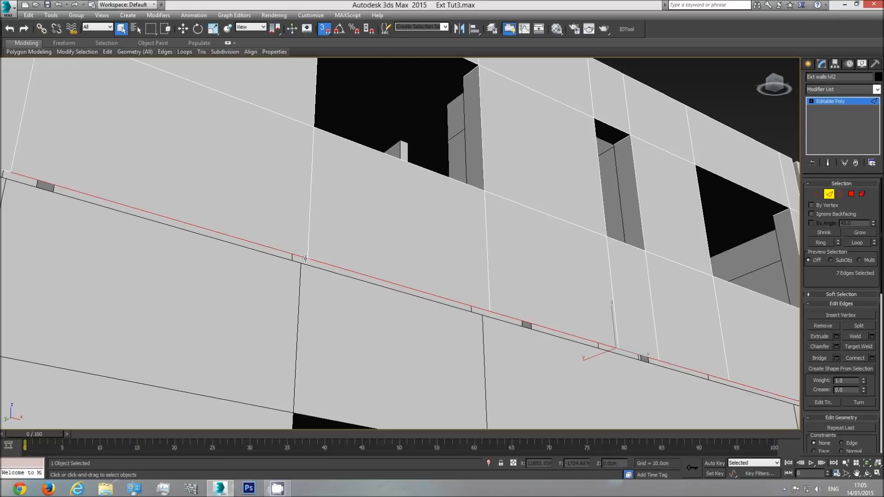
scroll(291, 265, down, 3)
scroll(233, 259, up, 4)
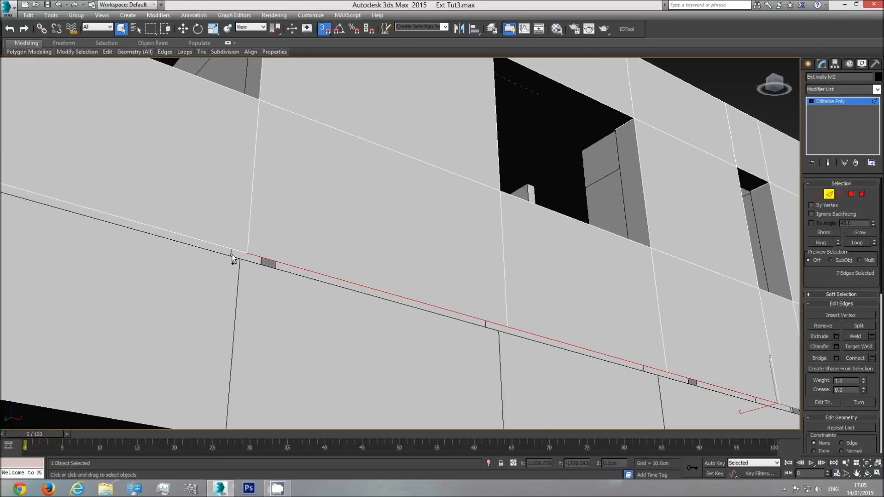
ctrl+click(218, 245)
middle_drag(218, 245, 480, 326)
ctrl+click(266, 260)
ctrl+click(101, 213)
scroll(523, 277, up, 2)
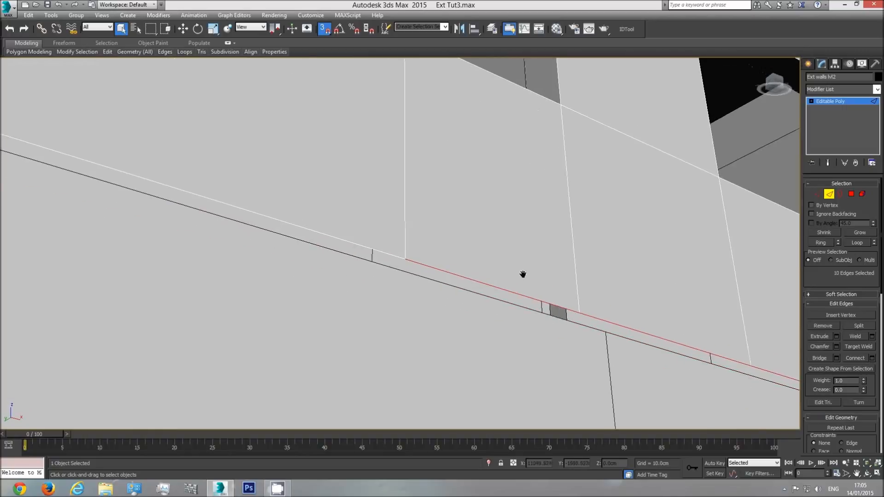
scroll(321, 243, down, 2)
middle_drag(321, 243, 427, 297)
ctrl+click(207, 227)
ctrl+click(61, 184)
middle_drag(62, 183, 198, 244)
middle_drag(541, 267, 419, 251)
scroll(419, 251, down, 2)
middle_drag(618, 308, 410, 242)
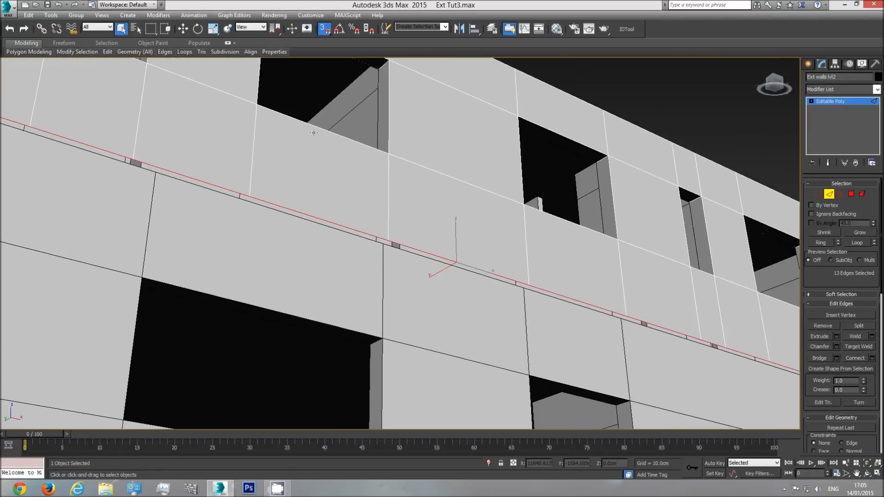
Move the selected bottom edges 9 cm along Y, snapping them onto the top outer edge of the level 1 exterior walls.
click(183, 29)
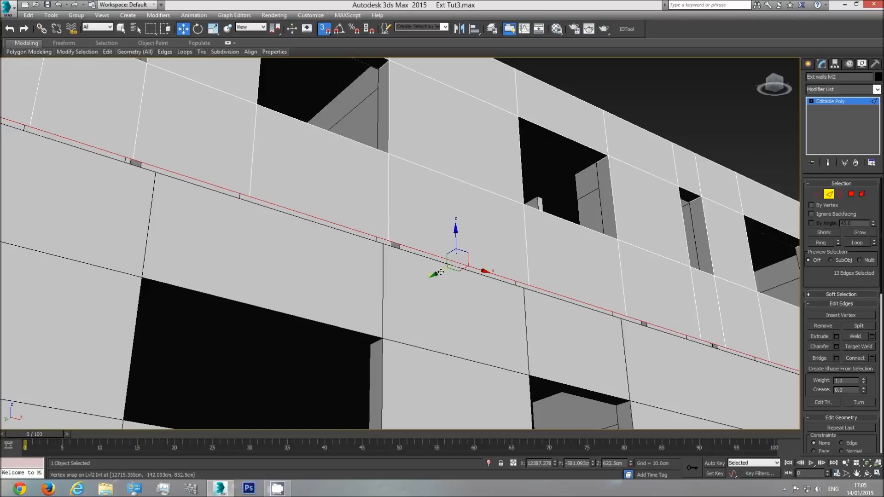
drag(441, 272, 380, 243)
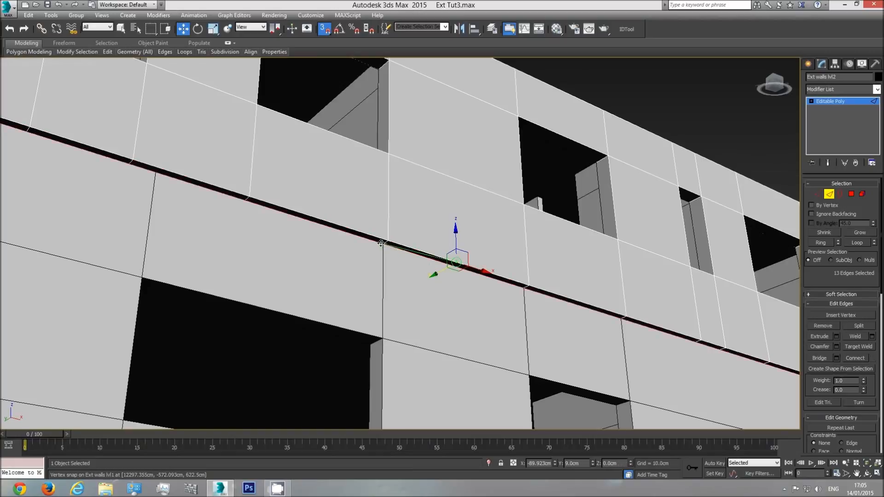
alt+middle_drag(383, 245, 240, 223)
scroll(553, 310, up, 5)
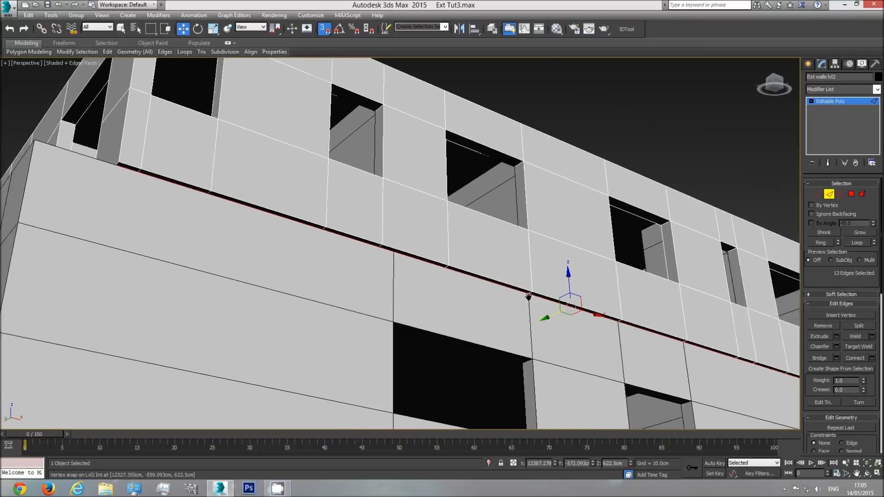
middle_drag(506, 281, 337, 243)
Examine the moved bottom edges and how they meet the projecting corner, from below and from the side.
click(867, 473)
drag(473, 267, 480, 237)
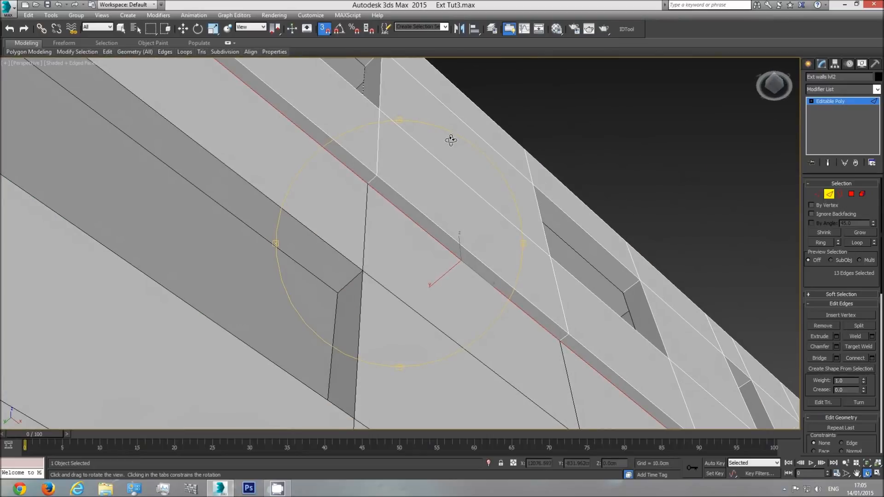
middle_drag(449, 228, 326, 227)
drag(325, 226, 442, 293)
middle_drag(393, 261, 336, 231)
scroll(450, 272, up, 5)
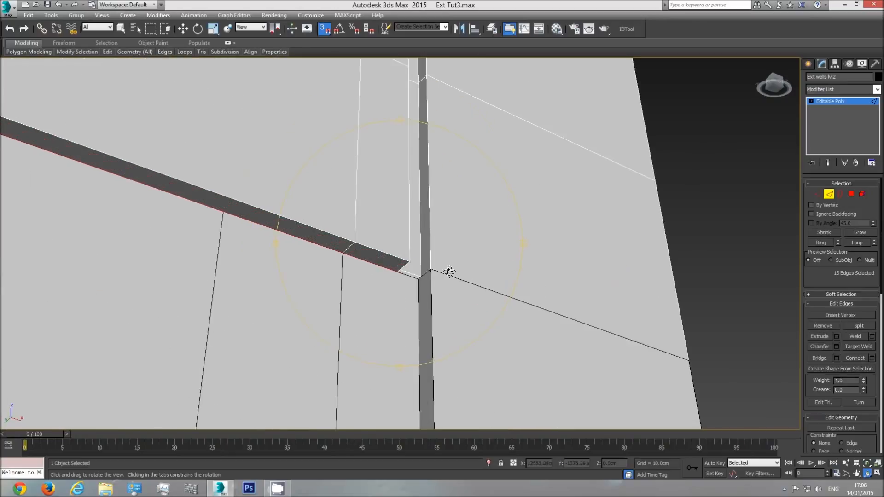
middle_drag(395, 281, 417, 278)
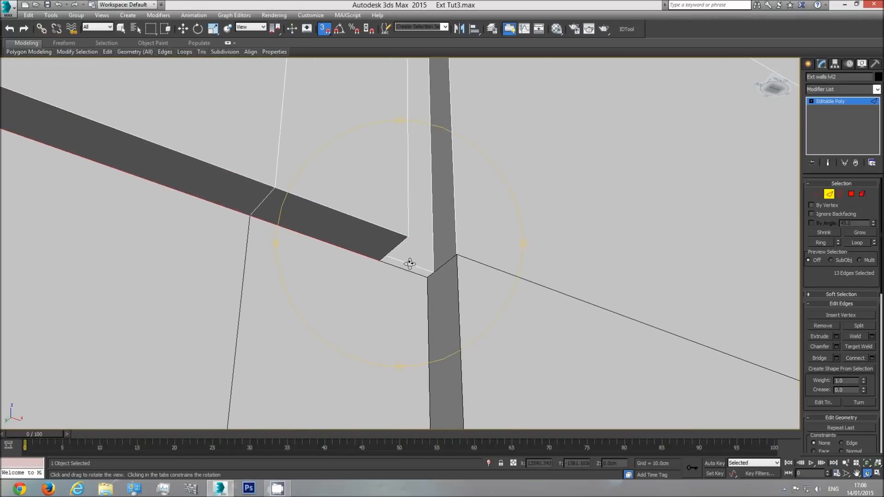
drag(410, 264, 420, 263)
middle_drag(421, 263, 675, 330)
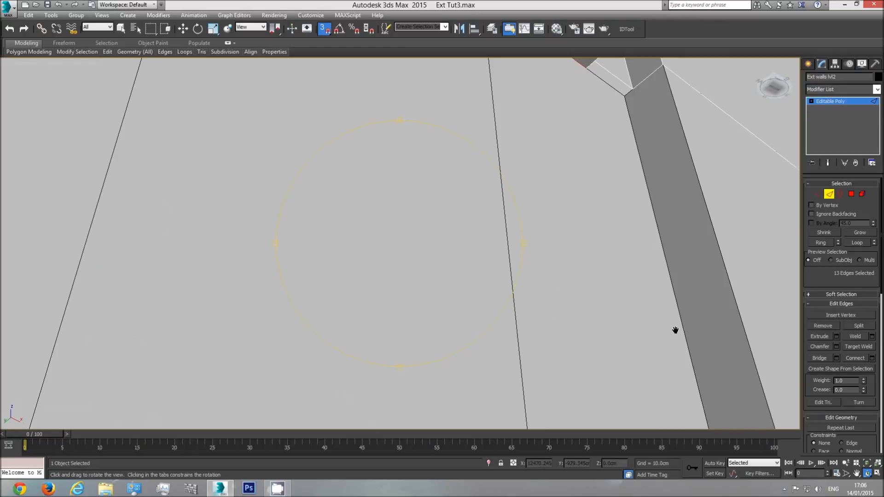
drag(571, 127, 496, 135)
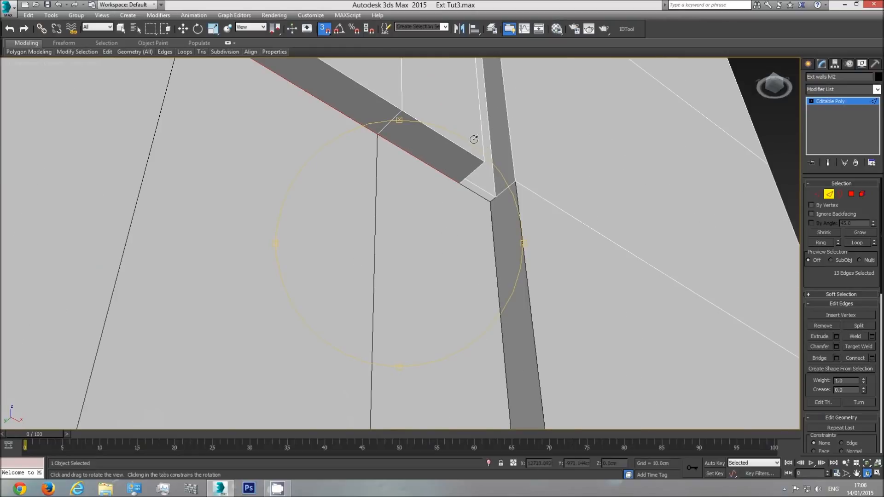
drag(505, 121, 413, 279)
middle_drag(469, 252, 467, 265)
scroll(467, 265, down, 4)
drag(486, 231, 482, 259)
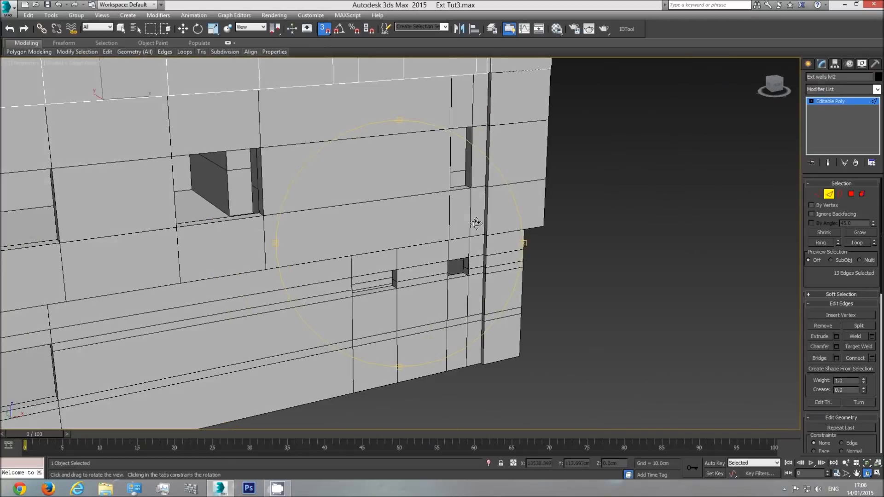
middle_drag(483, 259, 421, 305)
drag(426, 280, 427, 232)
scroll(423, 253, up, 3)
middle_drag(415, 363, 415, 263)
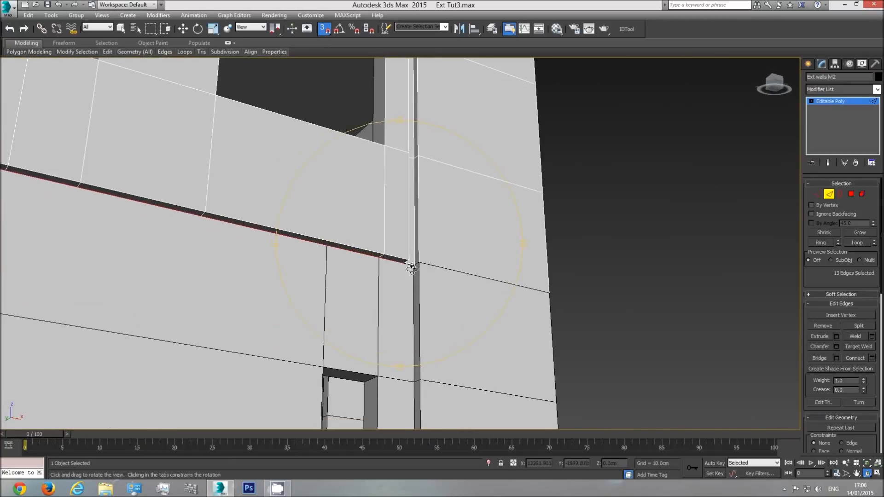
Move the short leftover bottom edge at the projecting corner along Y, snapping it onto the lower wall's corner, and clear the selection.
scroll(417, 262, up, 5)
right_click(424, 201)
click(423, 206)
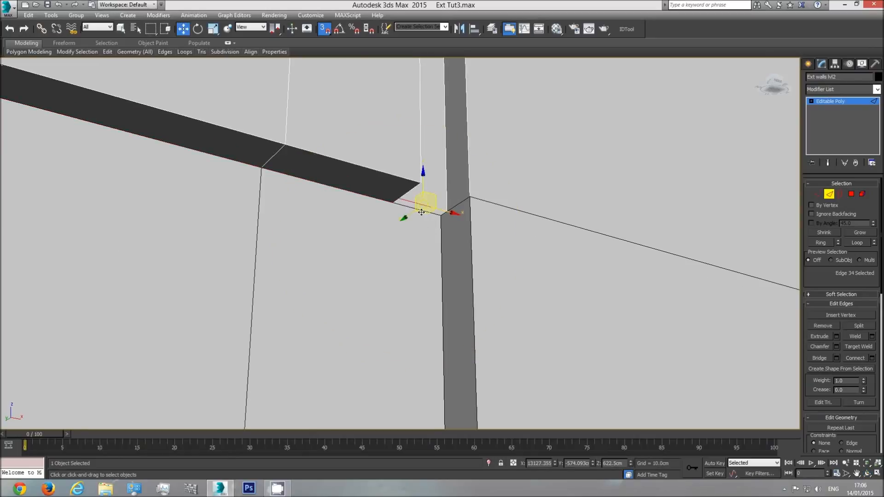
drag(411, 217, 441, 216)
scroll(426, 275, down, 4)
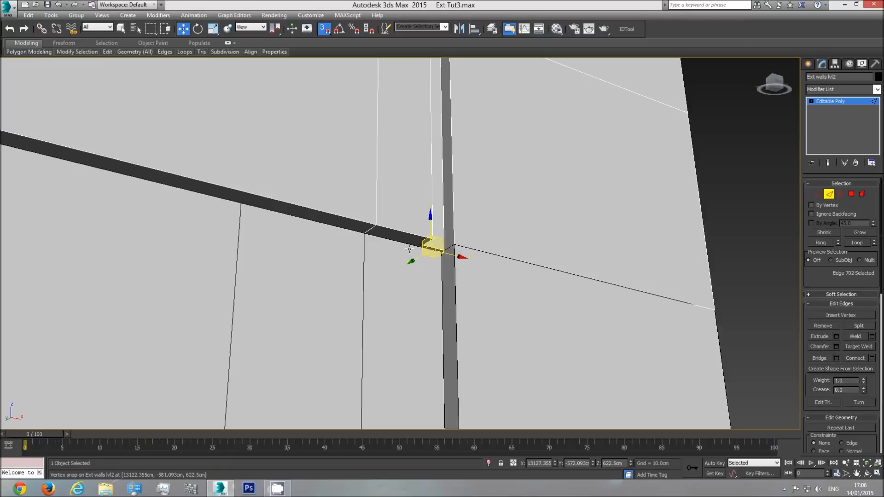
scroll(377, 250, down, 8)
click(505, 289)
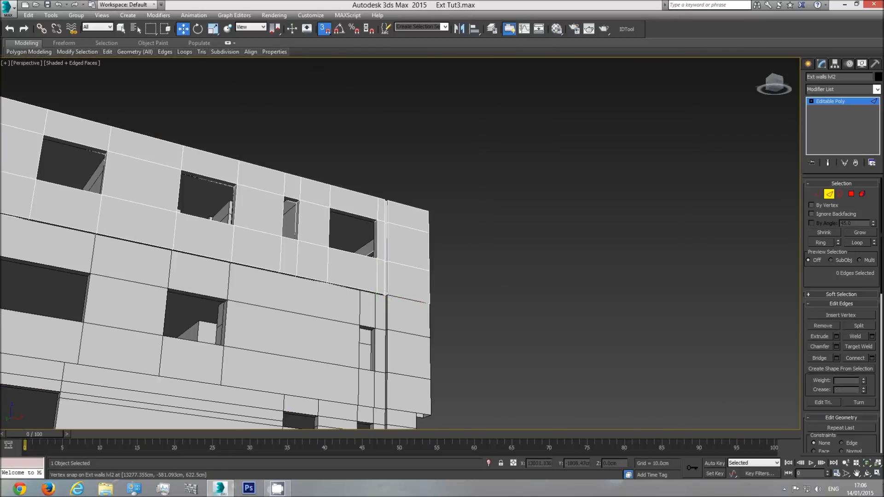
Select the first four bottom outer edges of the level 2 walls on the opposite long facade, starting at the projecting corner.
click(868, 474)
drag(382, 257, 483, 276)
scroll(271, 241, up, 10)
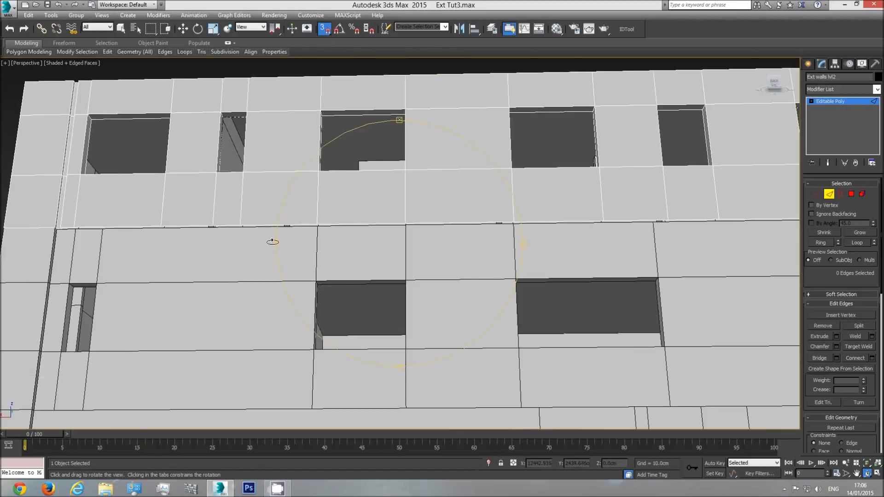
middle_drag(282, 202, 289, 210)
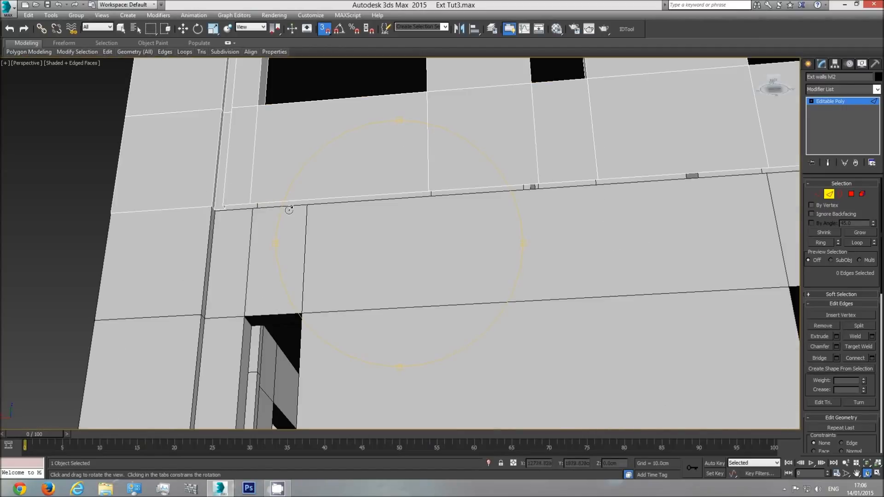
click(121, 28)
click(239, 204)
ctrl+click(280, 203)
ctrl+click(475, 187)
ctrl+click(560, 181)
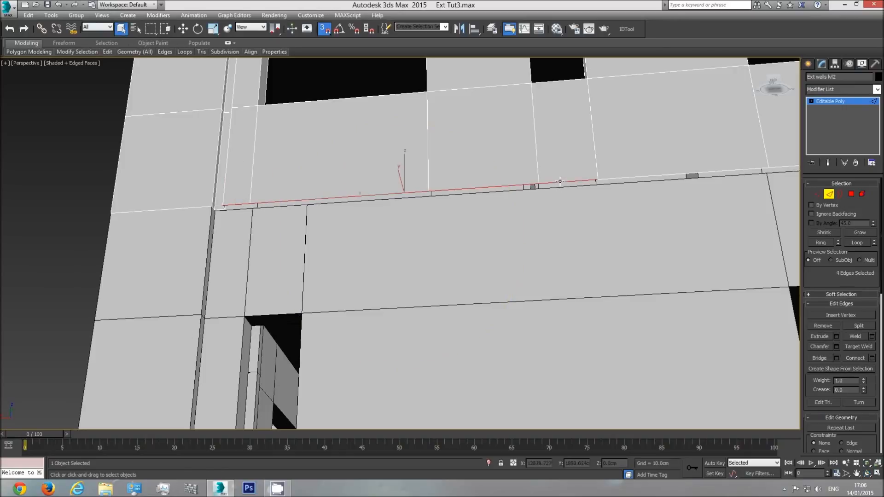
Extend the selection along the opposite facade to include all 13 bottom outer edges.
ctrl+click(622, 179)
middle_drag(621, 178, 299, 257)
ctrl+click(402, 240)
ctrl+click(586, 230)
middle_drag(668, 235, 311, 280)
ctrl+click(458, 261)
ctrl+click(674, 244)
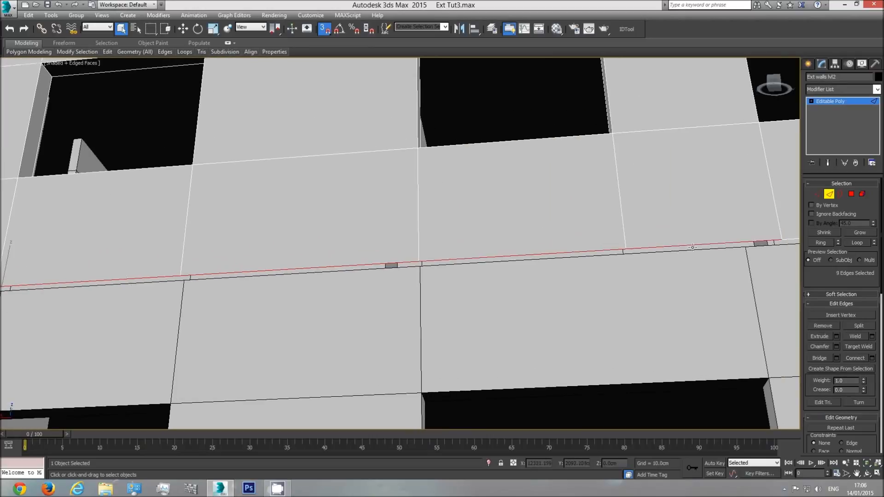
middle_drag(673, 244, 344, 298)
ctrl+click(459, 294)
ctrl+click(694, 280)
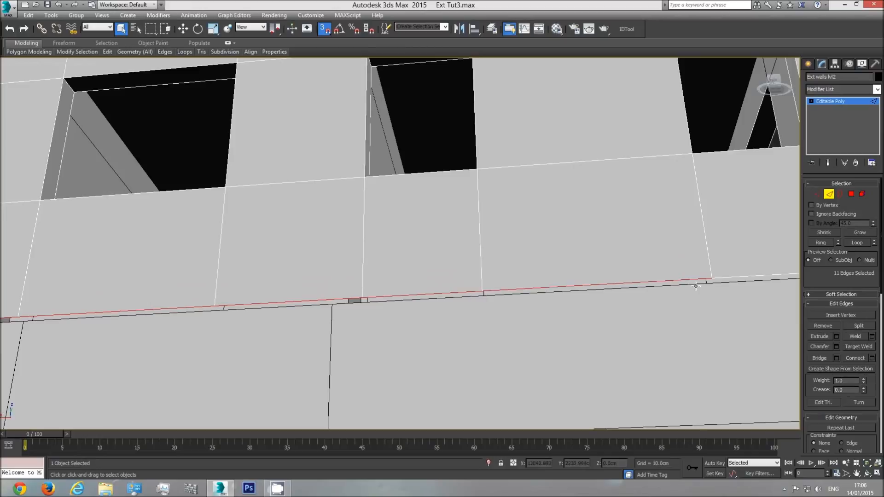
middle_drag(694, 285, 385, 303)
ctrl+click(433, 294)
middle_drag(314, 306, 604, 269)
scroll(604, 270, down, 2)
middle_drag(166, 289, 385, 271)
Move the opposite facade's bottom edges along Y to 781.907 cm, snapping them onto the top outer edge of the lower walls.
click(183, 29)
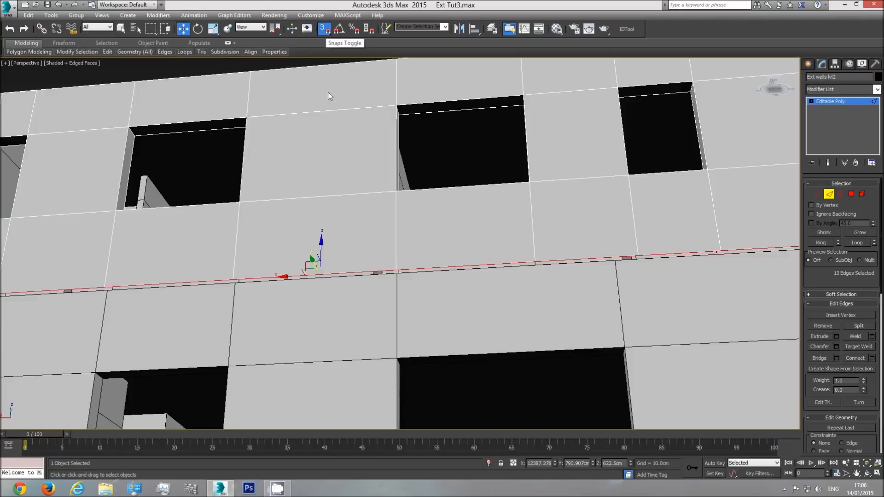
scroll(294, 208, up, 4)
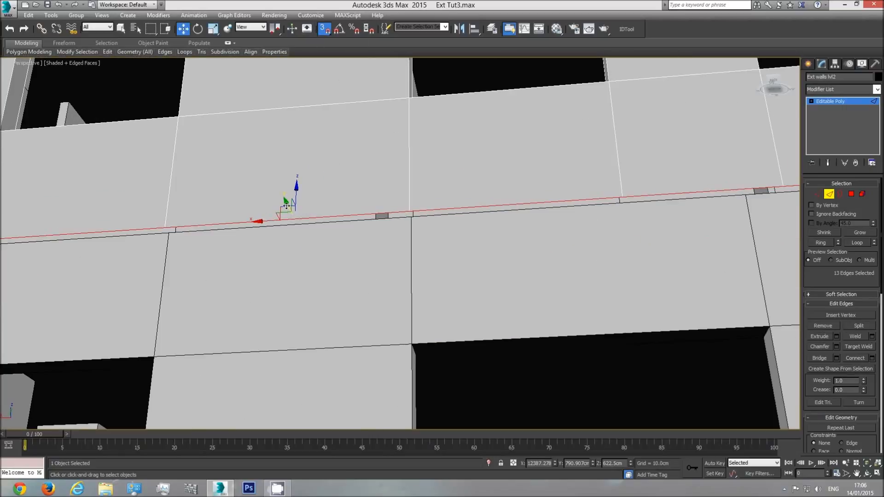
drag(287, 206, 410, 216)
scroll(263, 266, down, 6)
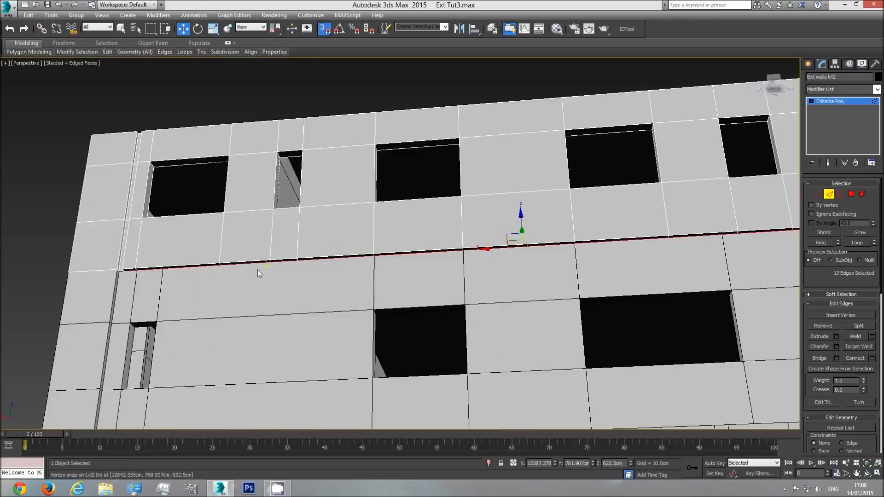
Check the short level 2 bottom edges at the projecting corner by selecting them one after the other.
scroll(216, 249, up, 5)
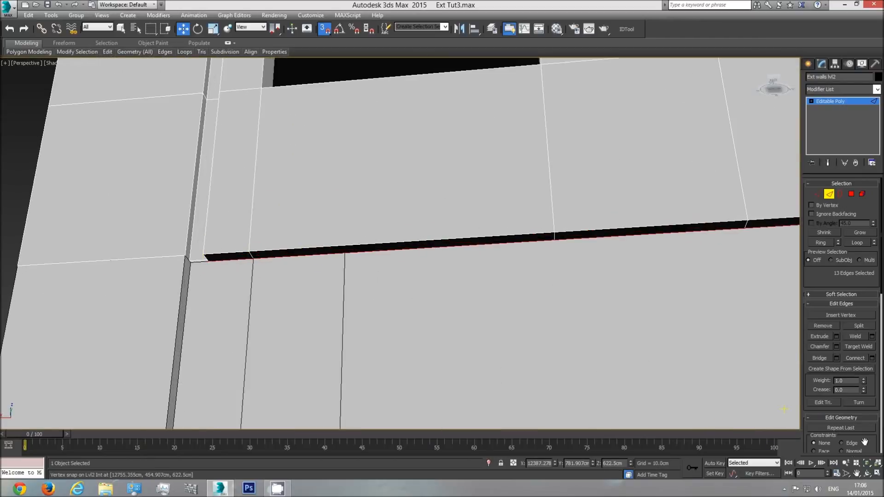
click(868, 473)
drag(381, 272, 374, 294)
key(w)
click(381, 287)
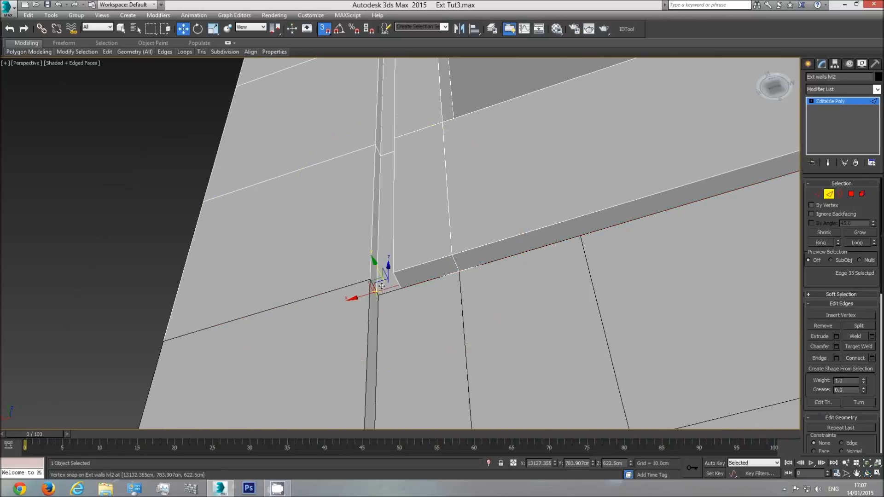
click(392, 286)
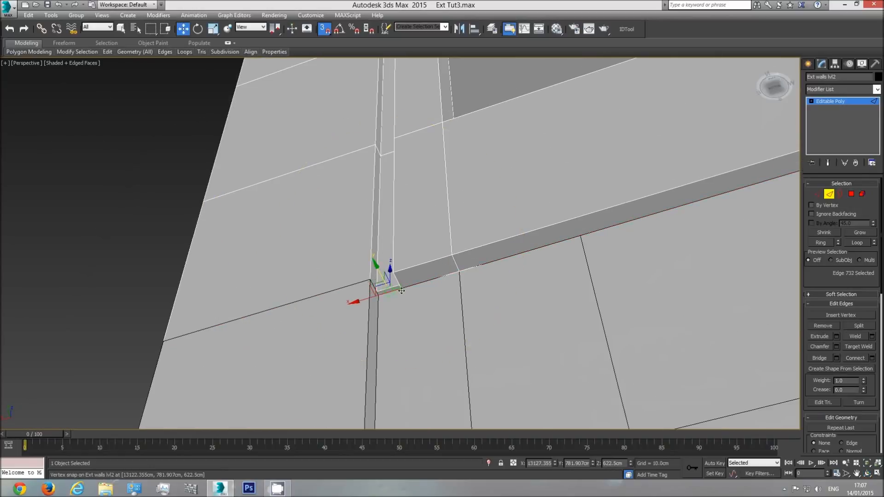
scroll(401, 290, down, 10)
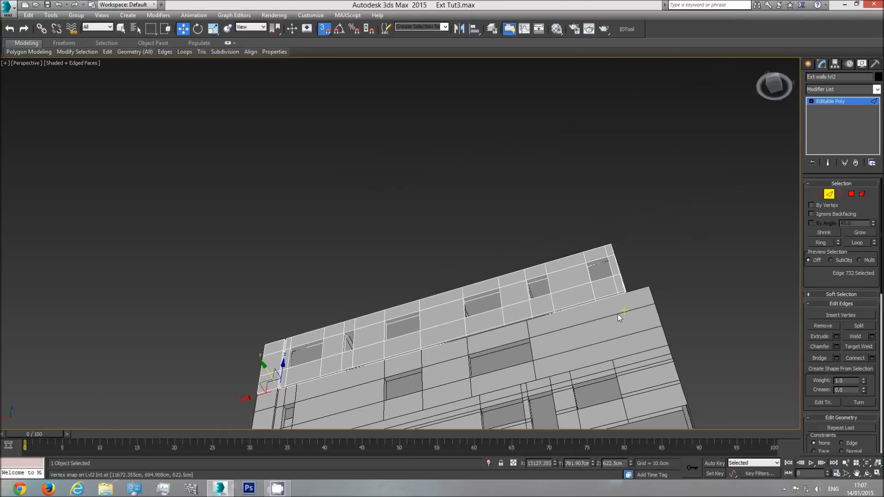
Try to align the two level 2 bottom edges above the entrance recess with the recessed wall below by moving them along X.
click(868, 474)
drag(458, 278, 380, 209)
drag(429, 256, 471, 274)
middle_drag(377, 262, 512, 276)
drag(386, 331, 373, 261)
middle_drag(328, 325, 357, 277)
scroll(357, 277, up, 2)
scroll(356, 276, up, 2)
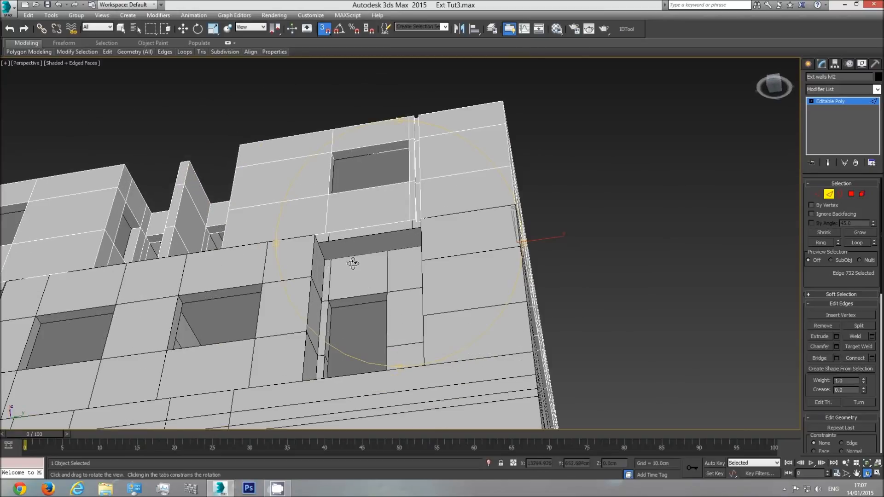
drag(346, 270, 396, 256)
key(w)
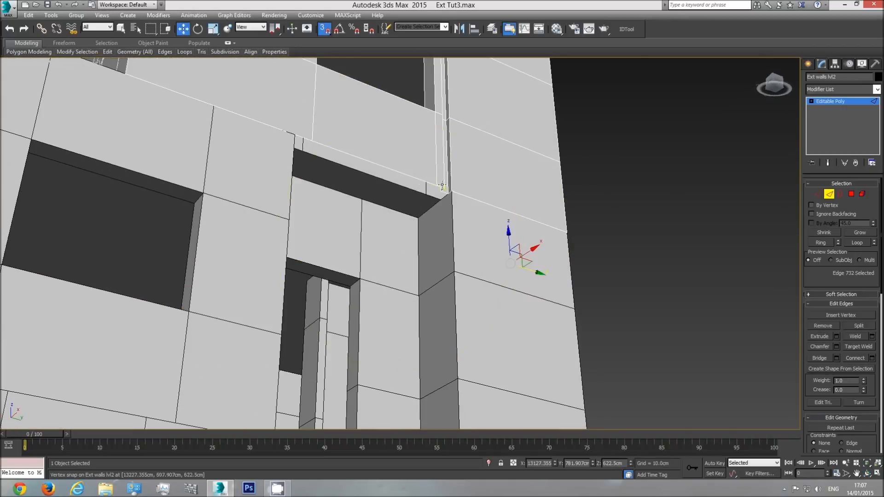
click(450, 197)
ctrl+click(325, 155)
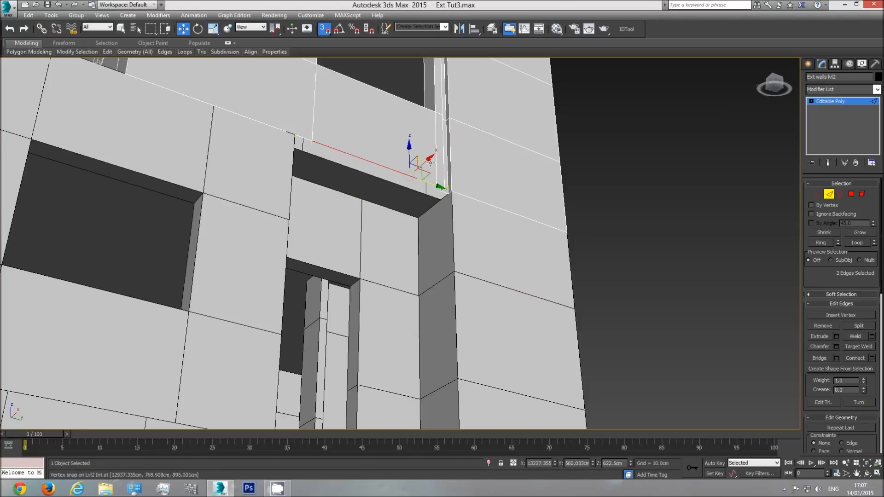
drag(428, 162, 361, 197)
Try to move the short edge at the recess corner along X, snapping it to the recessed wall below.
middle_drag(416, 231, 400, 282)
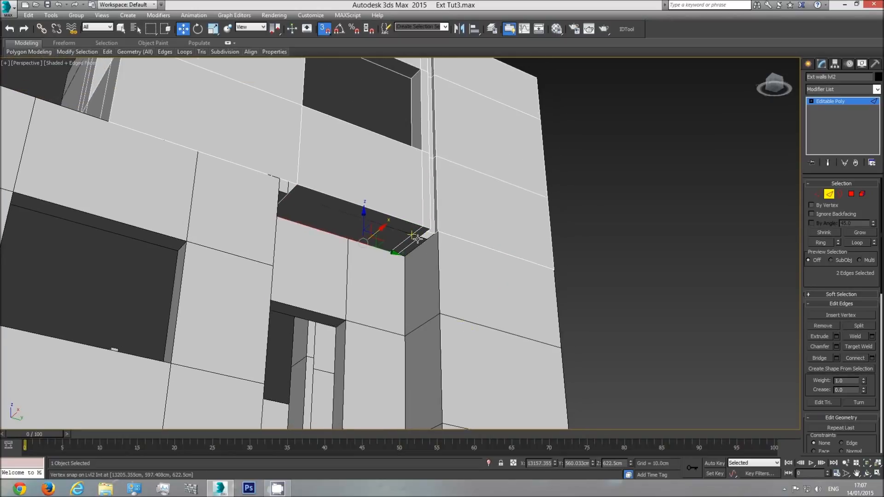
scroll(416, 238, up, 5)
click(419, 208)
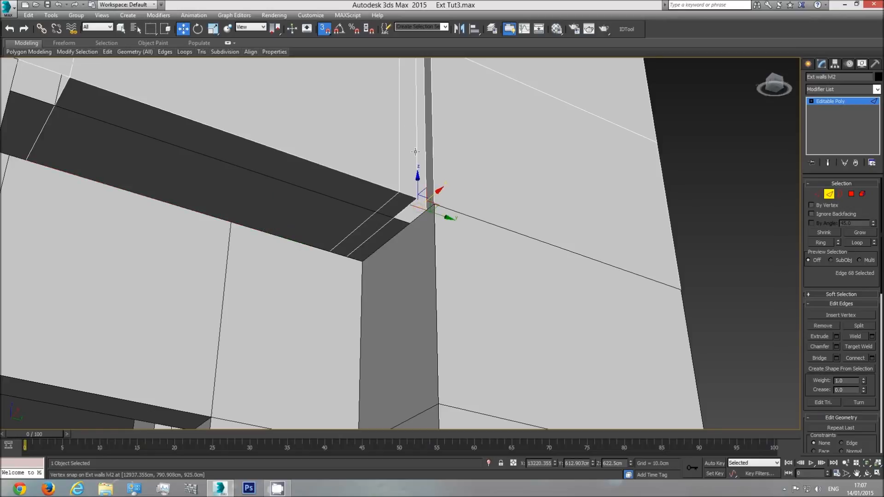
drag(436, 193, 361, 285)
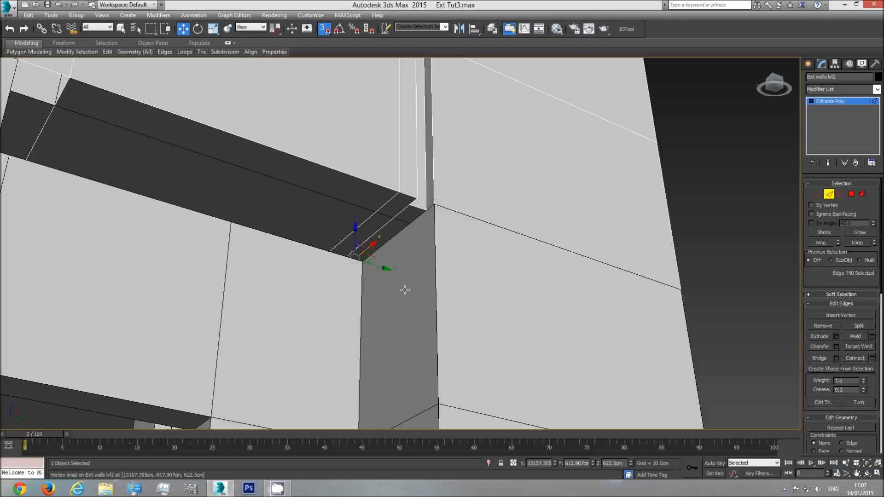
Try to move the bottom cross edge at the other end of the recess along Y, snapping it to the recess's side wall.
middle_drag(248, 218, 345, 250)
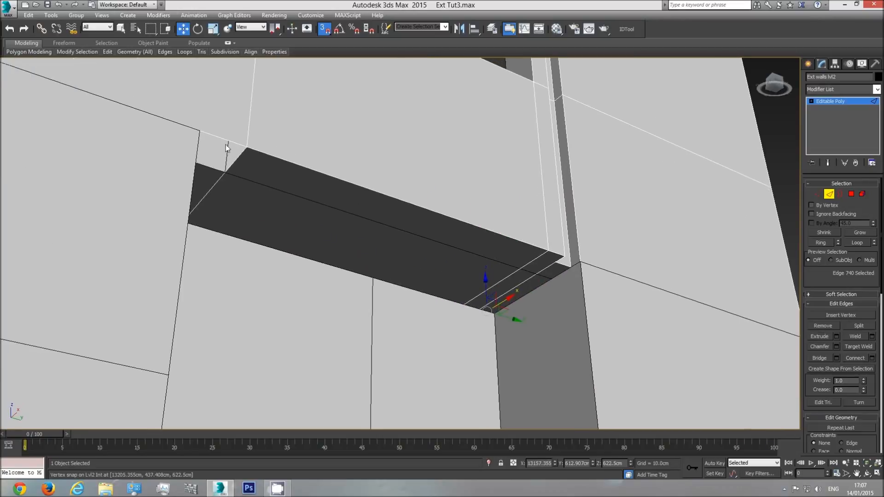
click(236, 159)
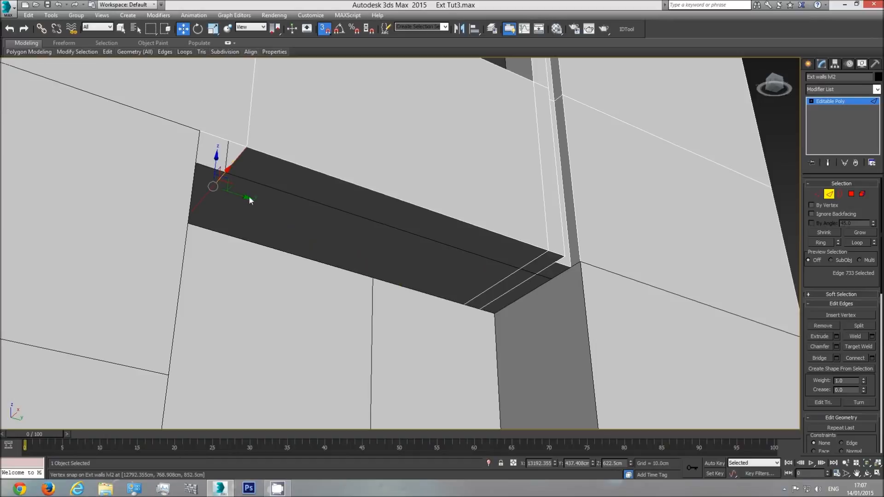
drag(241, 194, 202, 129)
Inspect the underside of the recess and undo the edge moves made there.
click(866, 474)
drag(396, 258, 384, 280)
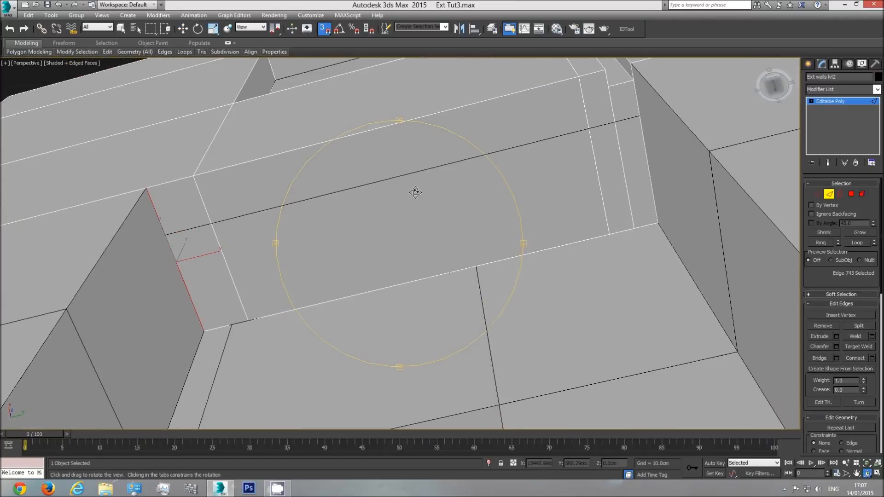
drag(404, 187, 412, 265)
key(ctrl+z)
key(ctrl+z)
key(ctrl+z)
key(ctrl+z)
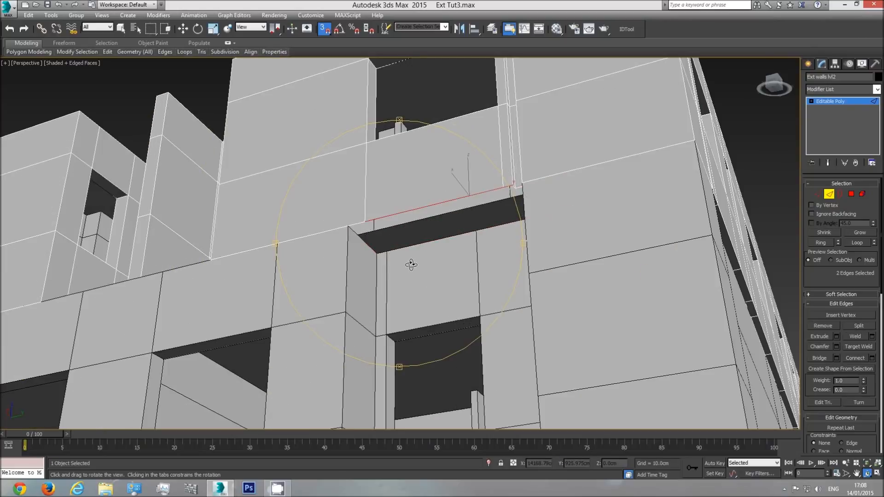
Leave edge editing and examine the entrance door, canopy and level markers on the elevation drawing.
drag(411, 265, 438, 191)
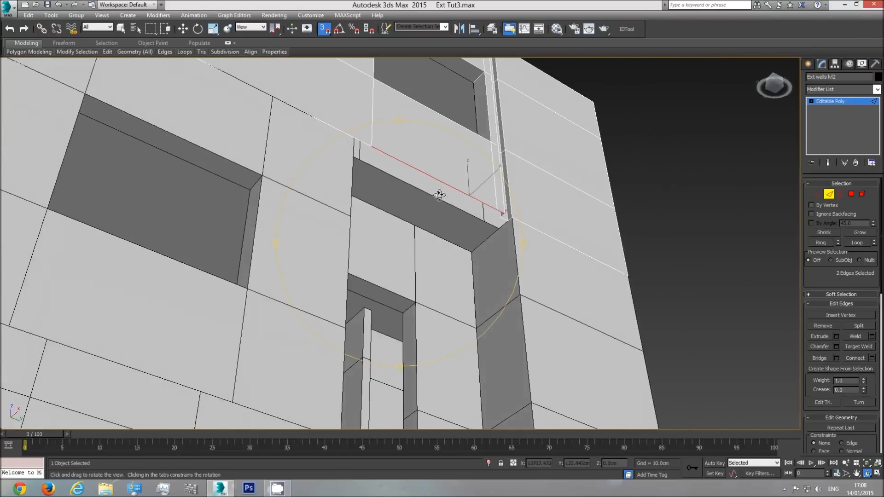
middle_drag(438, 192, 416, 249)
scroll(415, 249, down, 4)
drag(406, 264, 400, 257)
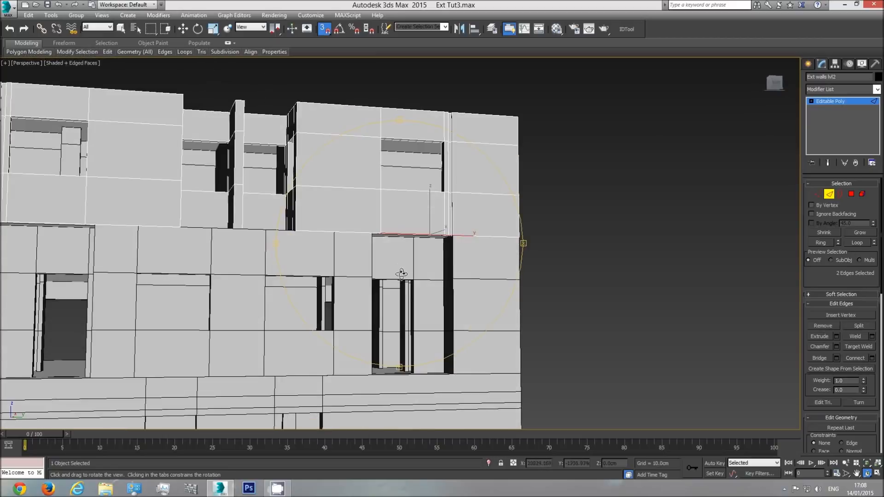
key(t)
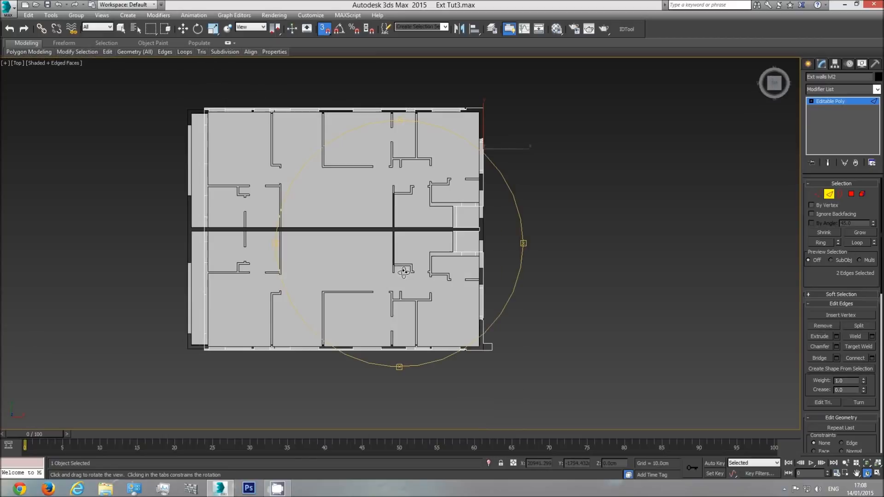
right_click(397, 270)
right_click(546, 207)
click(564, 170)
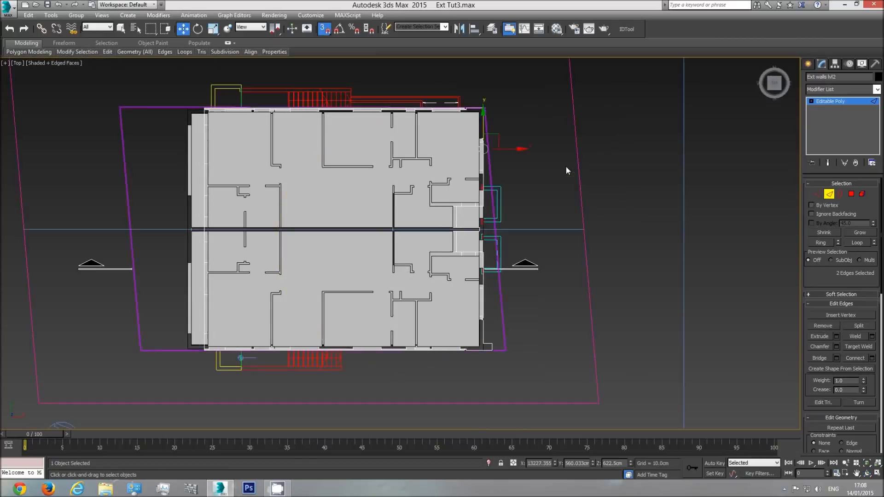
click(831, 194)
scroll(396, 221, down, 8)
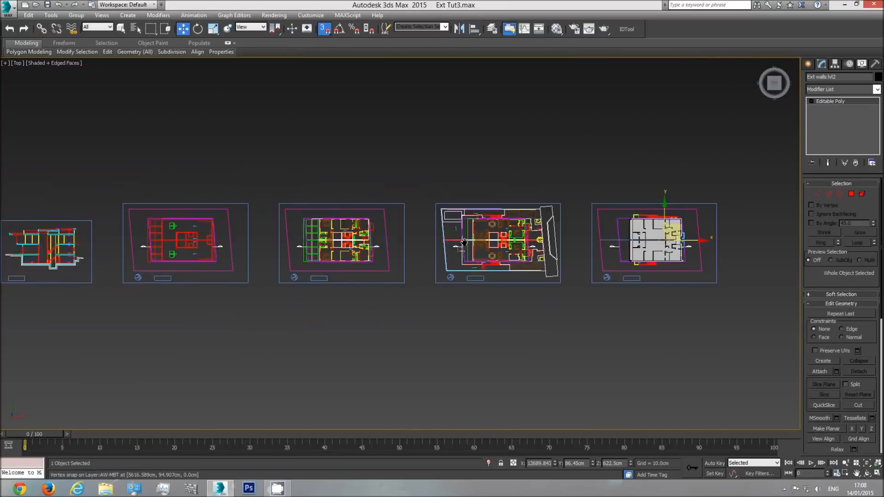
middle_drag(175, 251, 534, 242)
scroll(188, 239, up, 10)
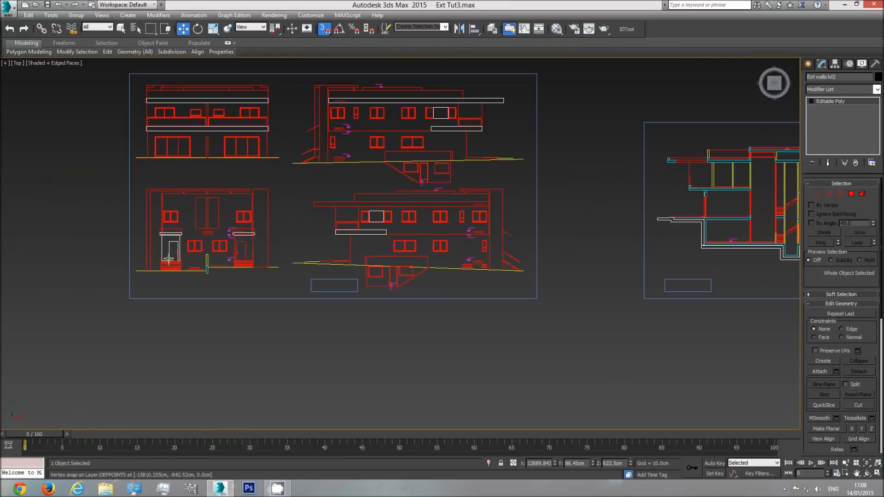
scroll(361, 201, up, 5)
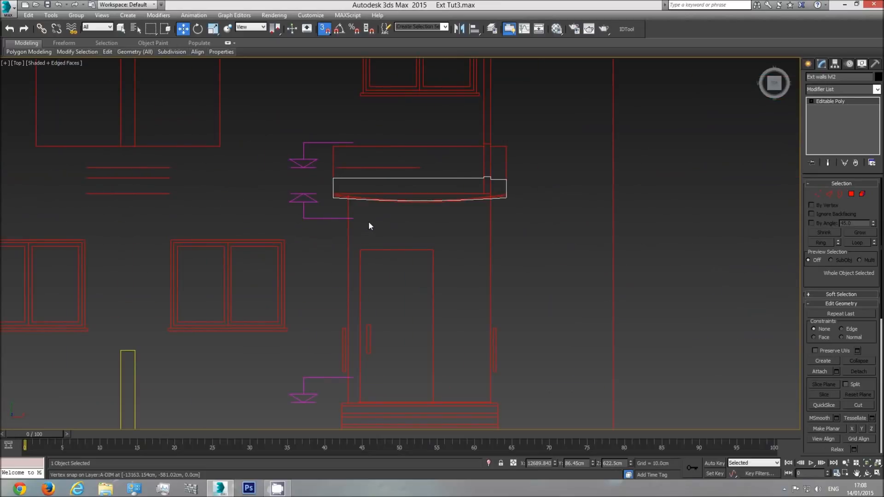
middle_drag(371, 262, 351, 197)
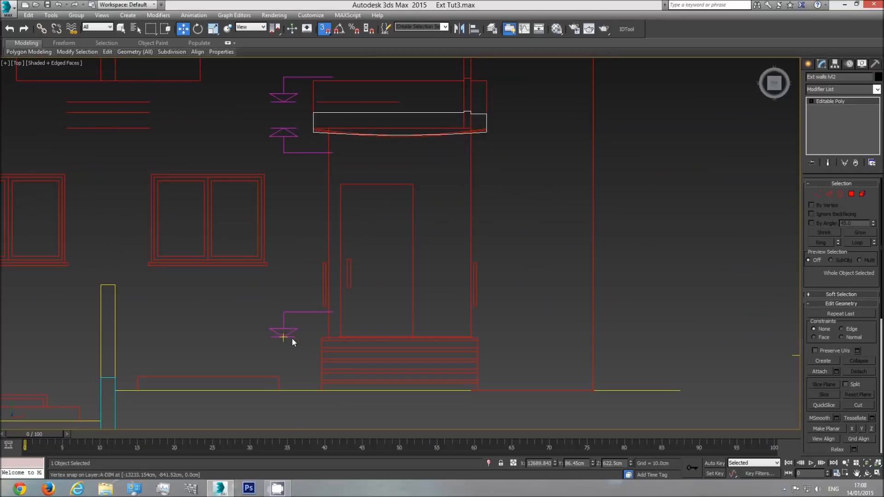
Measure the height between the two level markers beside the entrance door with a snapped temporary box.
click(808, 64)
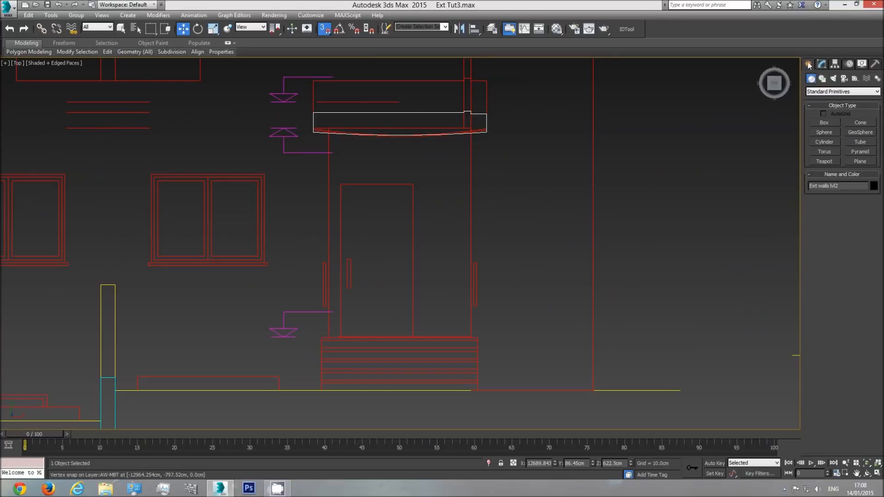
click(824, 123)
drag(297, 336, 273, 127)
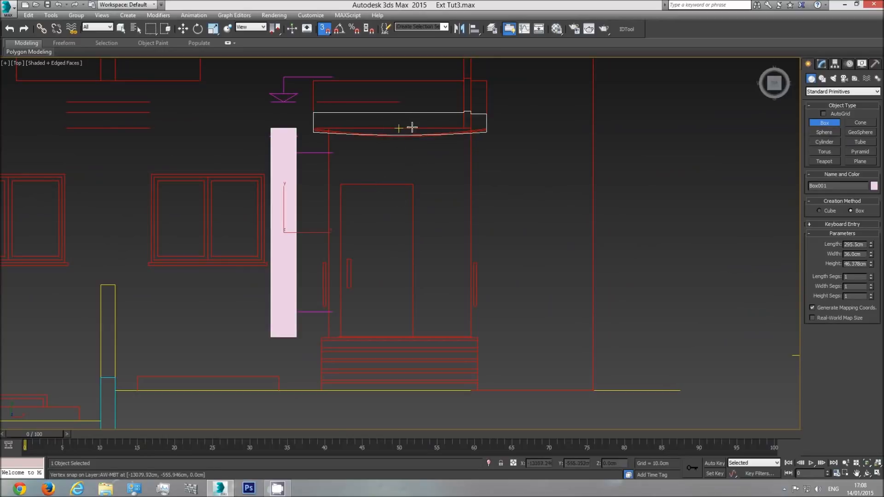
click(456, 259)
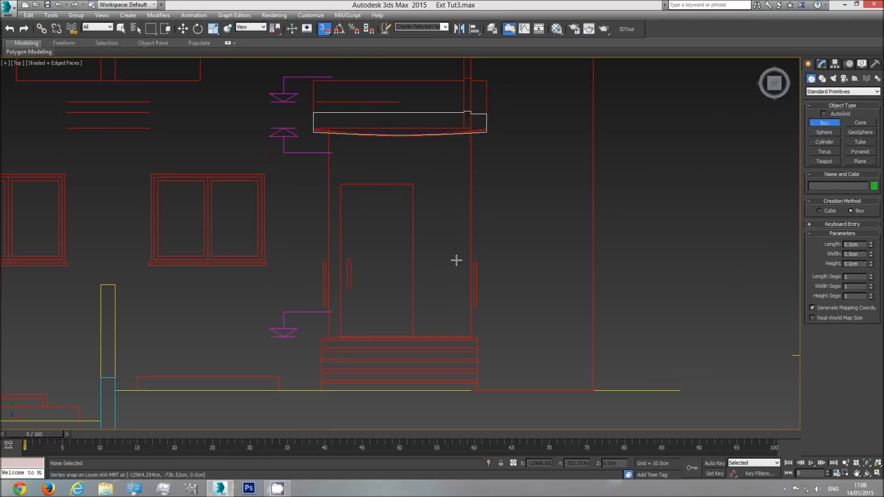
Examine the modelled entrance recess and its height in the front and perspective views.
scroll(364, 261, down, 5)
key(f)
middle_drag(465, 265, 306, 291)
scroll(306, 291, down, 6)
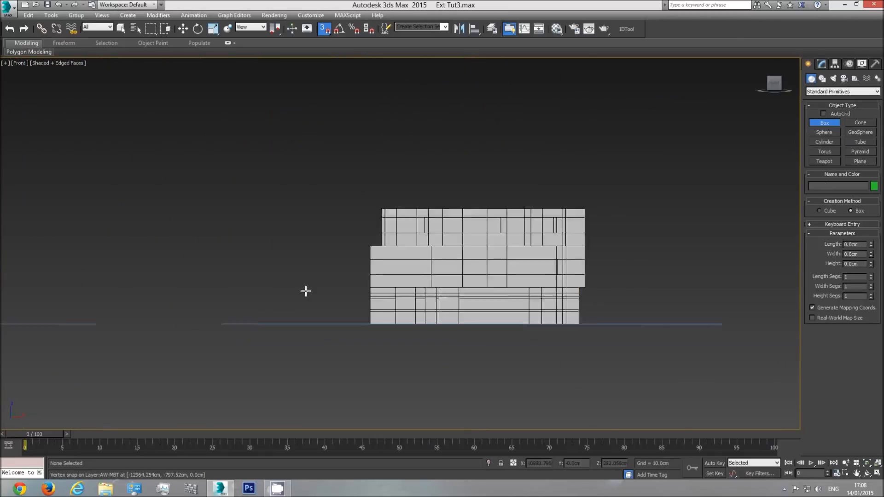
scroll(466, 309, up, 6)
key(p)
click(868, 474)
drag(470, 261, 377, 278)
scroll(501, 275, up, 5)
middle_drag(405, 276, 265, 272)
scroll(436, 264, up, 3)
drag(437, 265, 436, 255)
middle_drag(468, 261, 396, 290)
drag(397, 290, 434, 298)
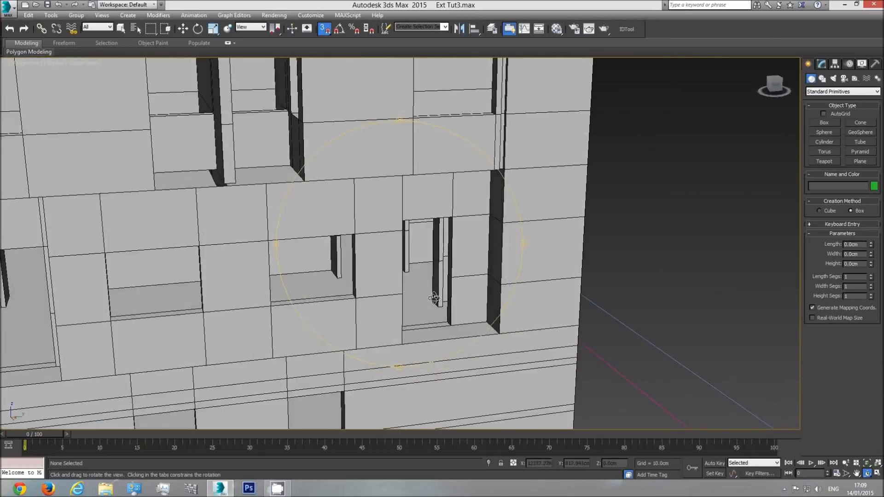
With AutoGrid on and snapping off, create a box about 24 by 75 cm on the recess floor and set its height to 295 cm.
click(830, 124)
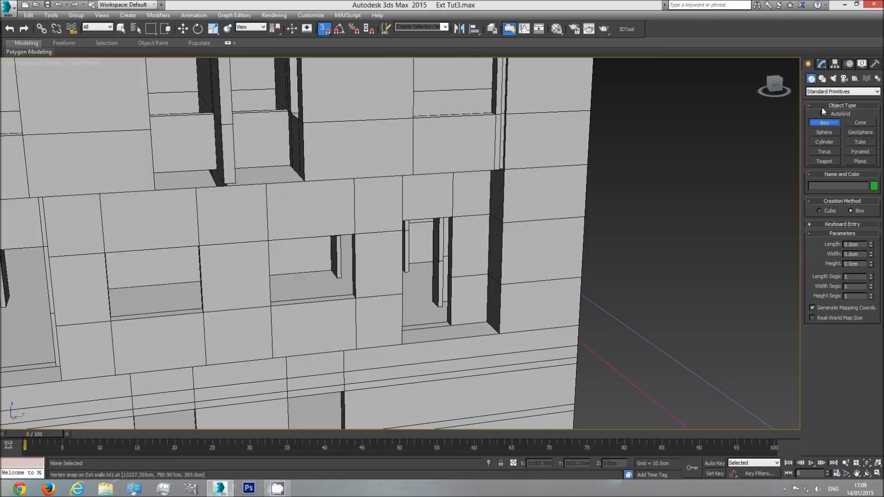
click(324, 29)
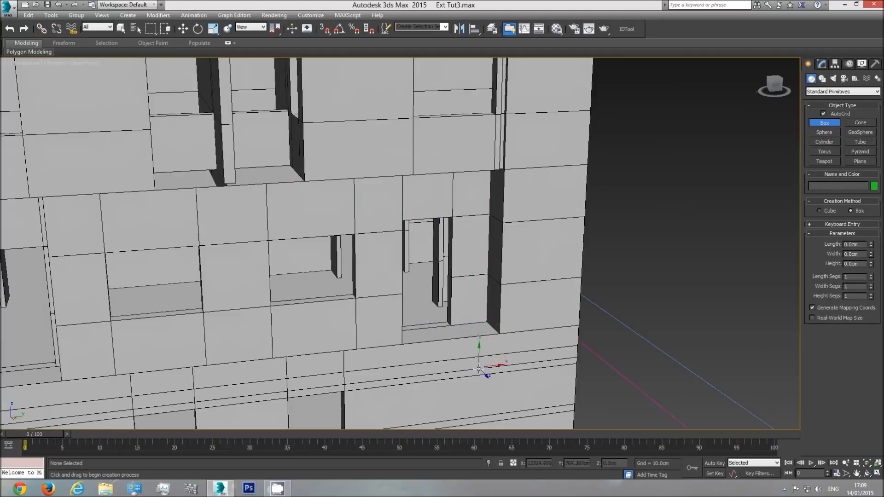
drag(305, 280, 330, 255)
right_click(325, 269)
drag(479, 298, 492, 321)
right_click(493, 323)
drag(484, 332, 465, 325)
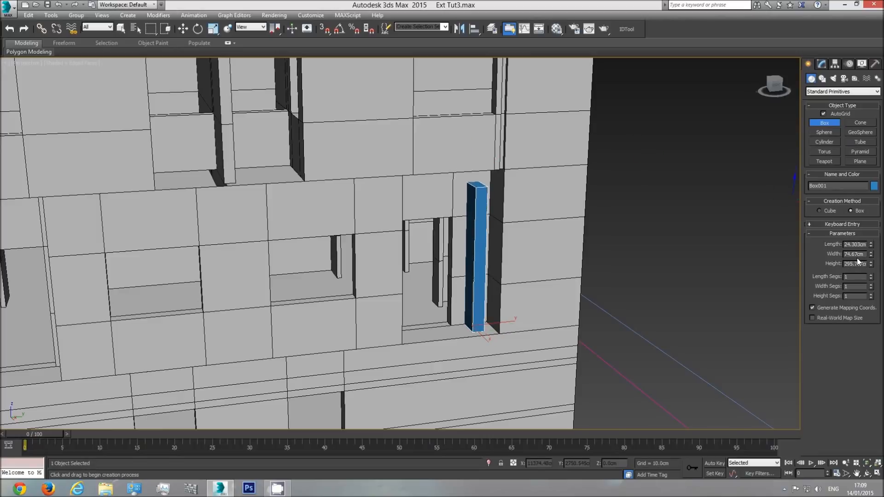
text(295)
key(Return)
key(w)
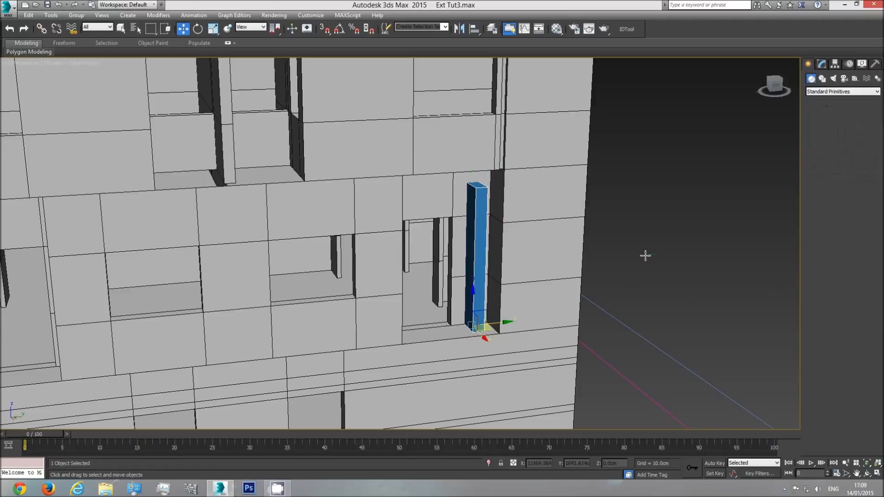
Remeasure the height beside the entrance door on the elevation drawing with a temporary box, using vertex snapping with AutoGrid off, and delete it.
key(t)
scroll(523, 278, down, 4)
scroll(458, 253, up, 6)
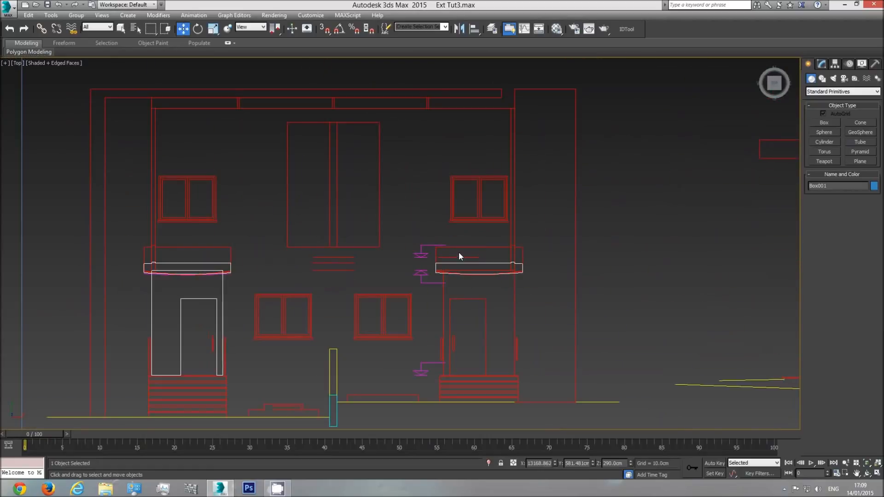
click(824, 122)
click(823, 113)
click(325, 29)
drag(429, 376, 414, 271)
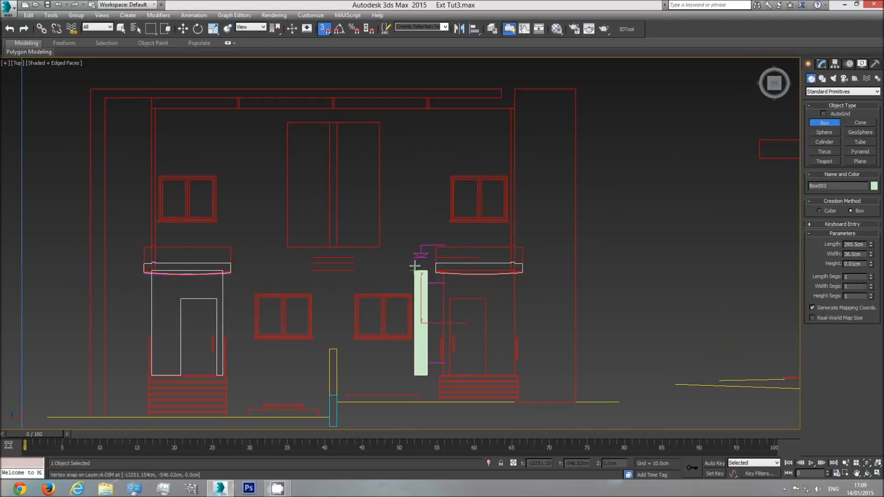
right_click(414, 267)
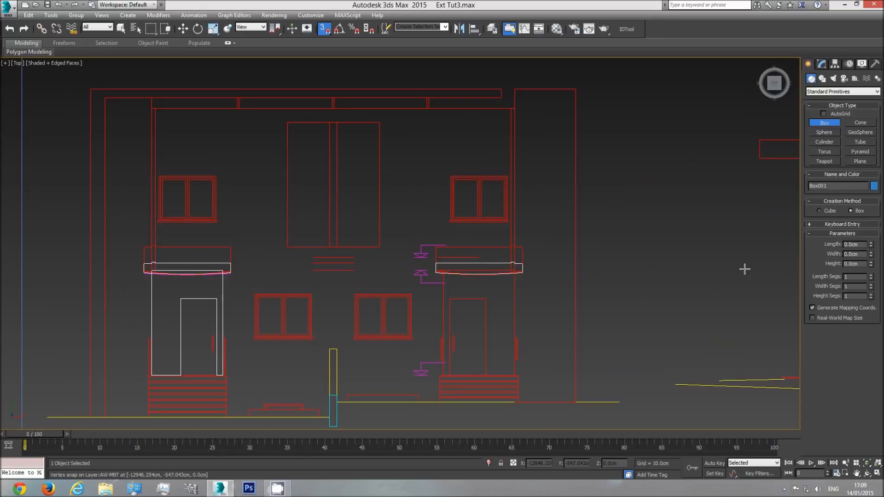
drag(426, 374, 415, 267)
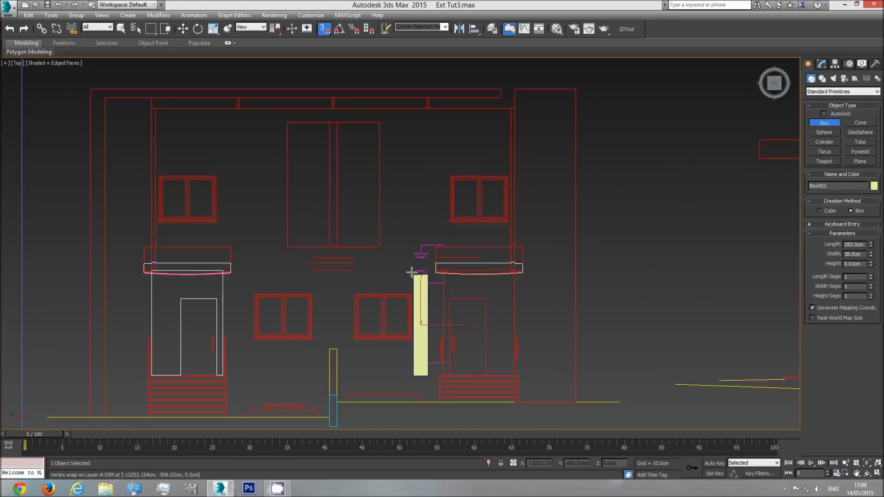
click(409, 155)
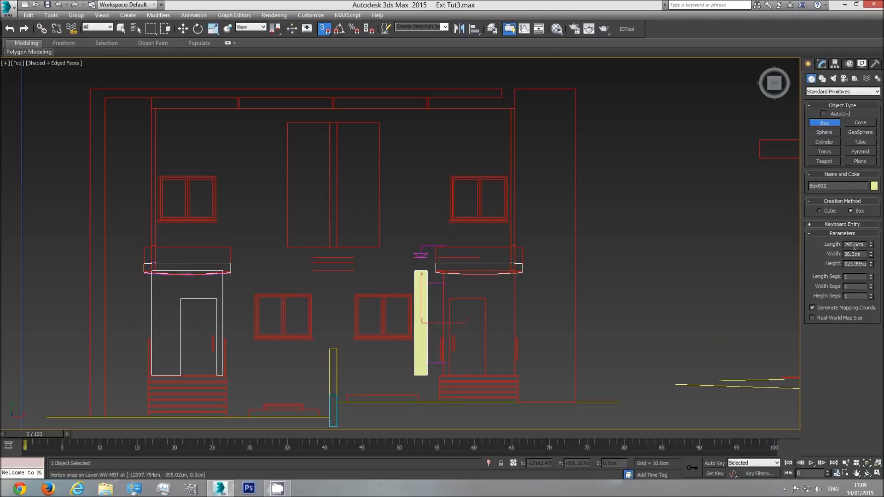
right_click(523, 306)
key(Delete)
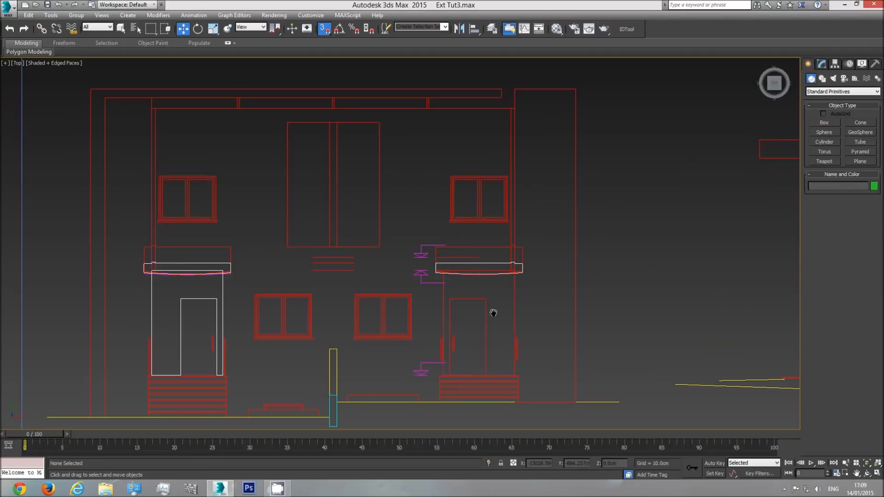
Return to the perspective view of the entrance recess, select the tall blue reference box and check its height parameter.
middle_drag(493, 312, 473, 313)
scroll(473, 312, down, 2)
key(p)
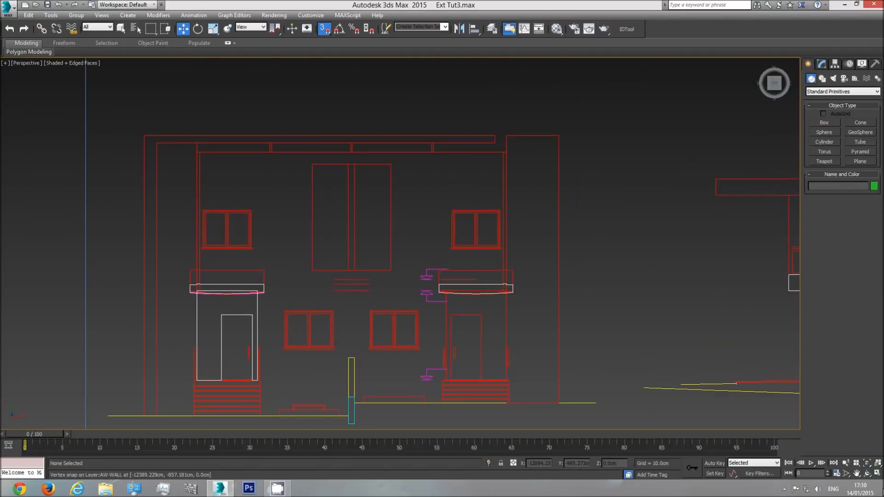
click(867, 474)
drag(497, 294, 438, 254)
scroll(428, 289, down, 10)
middle_drag(446, 263, 279, 160)
middle_drag(518, 286, 313, 188)
middle_drag(598, 333, 370, 234)
scroll(557, 312, up, 3)
scroll(462, 289, up, 8)
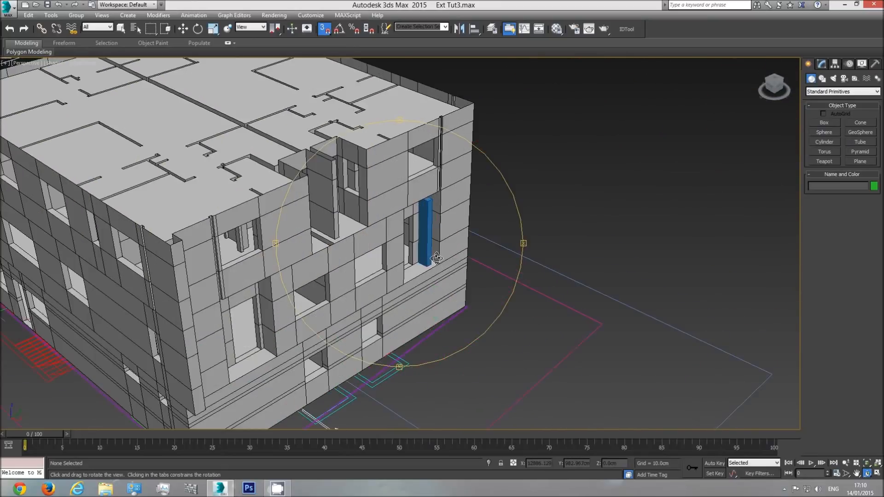
click(866, 463)
drag(513, 297, 468, 297)
scroll(454, 301, up, 5)
scroll(406, 327, up, 3)
key(w)
click(420, 318)
scroll(435, 323, up, 6)
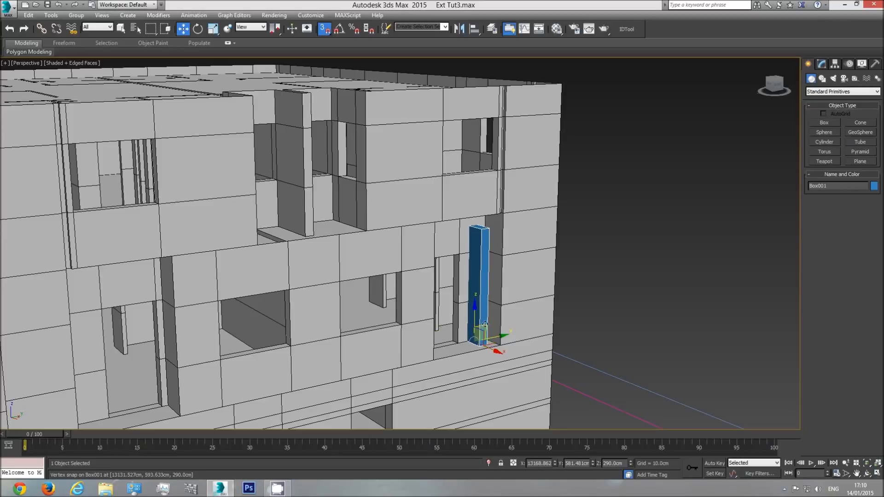
click(121, 29)
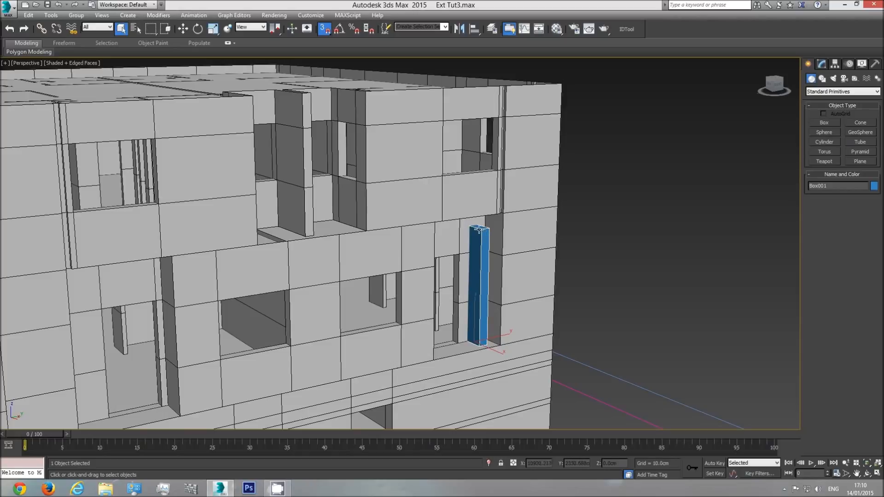
click(822, 64)
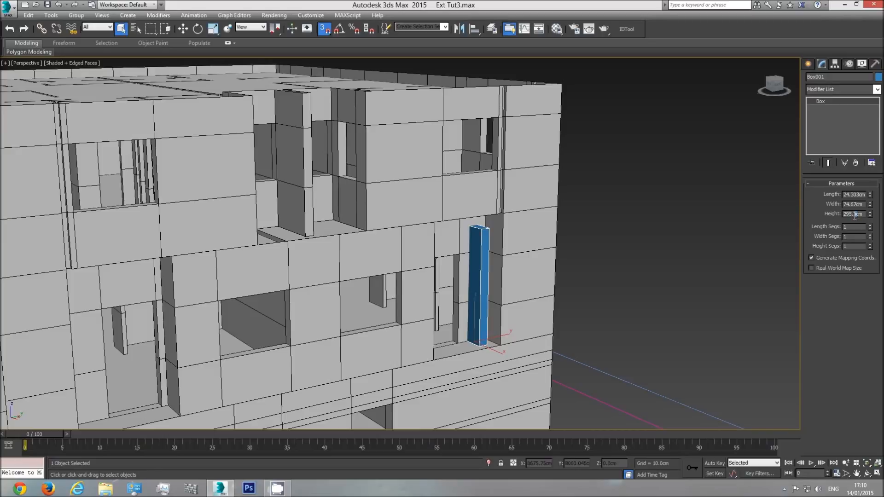
double_click(855, 215)
Select the four bottom edges of the level 2 exterior wall above the recess and extend them about 37 cm down to the reference box's top.
click(867, 474)
drag(386, 241, 434, 215)
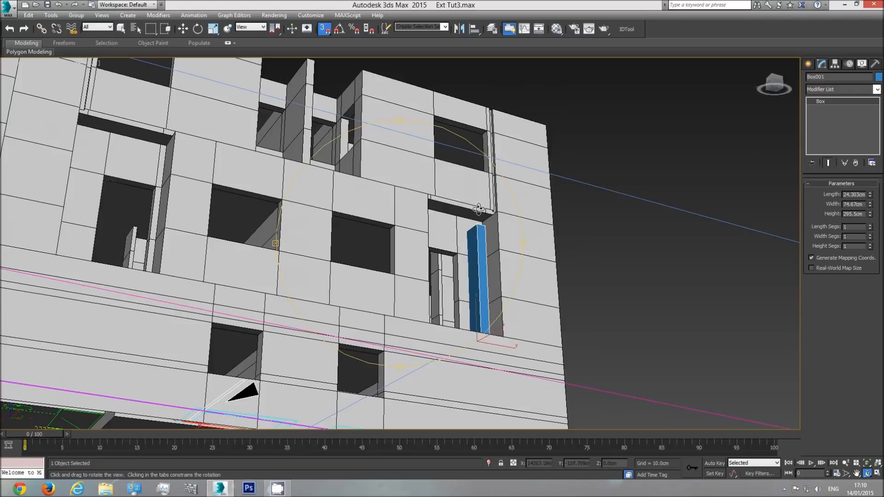
drag(435, 235, 375, 251)
scroll(466, 199, up, 5)
right_click(469, 196)
click(472, 182)
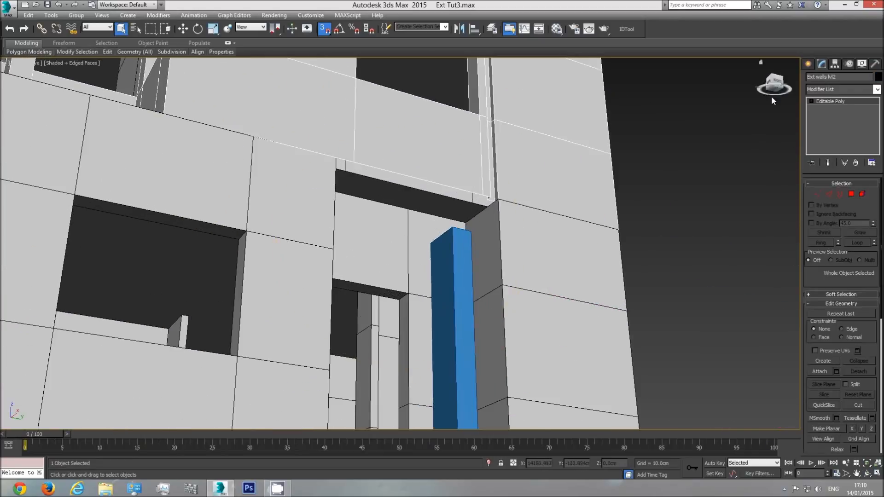
click(831, 194)
click(451, 186)
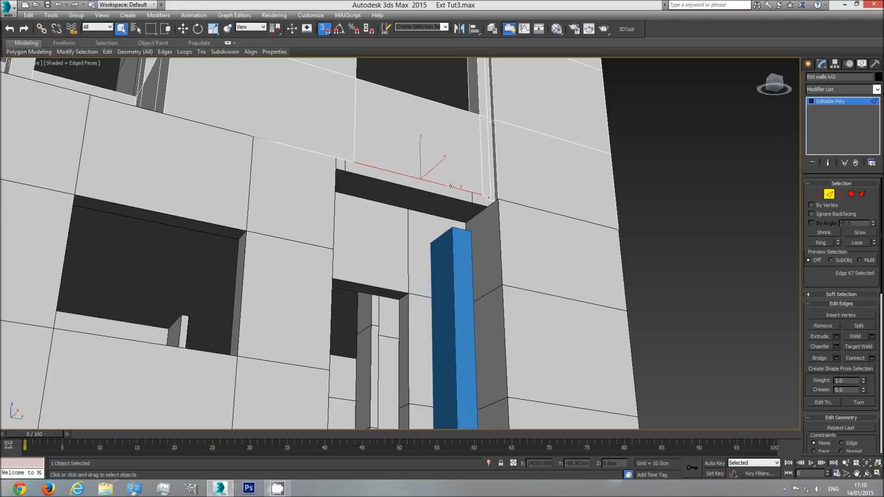
ctrl+click(489, 197)
scroll(489, 197, up, 4)
ctrl+click(489, 196)
ctrl+click(493, 199)
scroll(502, 221, down, 3)
click(183, 29)
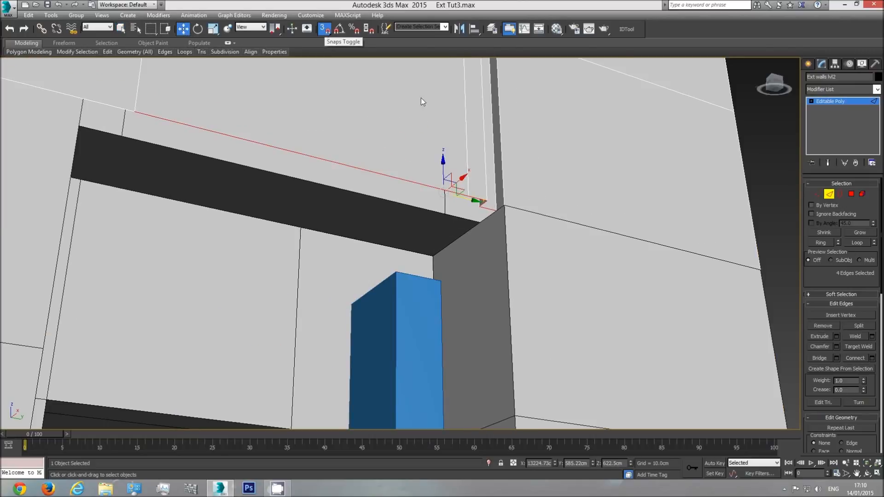
drag(442, 166, 396, 266)
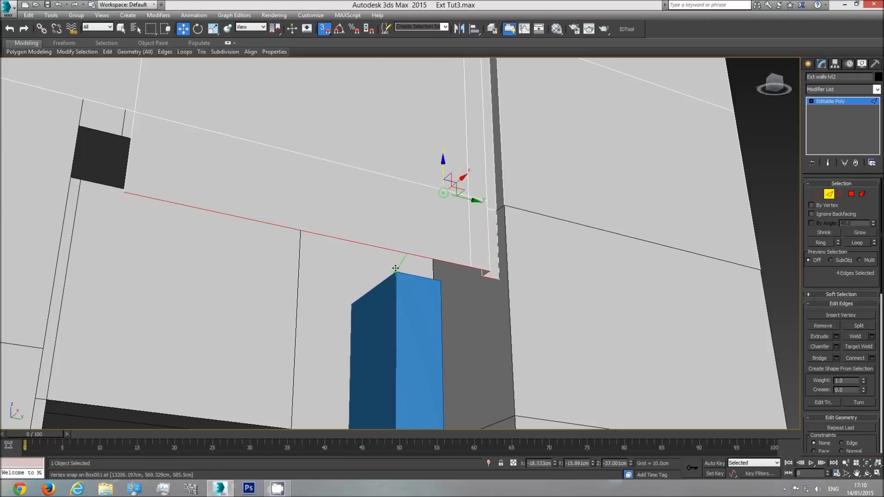
Extend the new strip's open end edge across the remaining gap, snapping it to the far side of the recess.
click(129, 153)
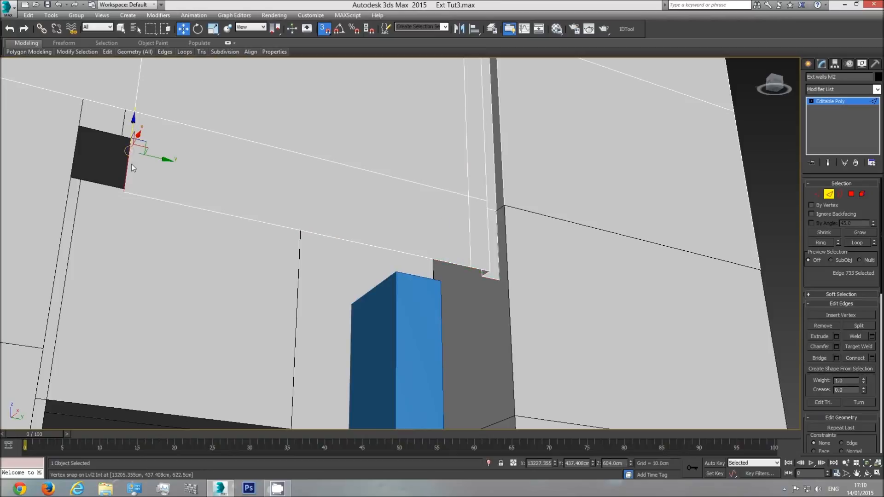
ctrl+click(110, 106)
scroll(190, 182, down, 3)
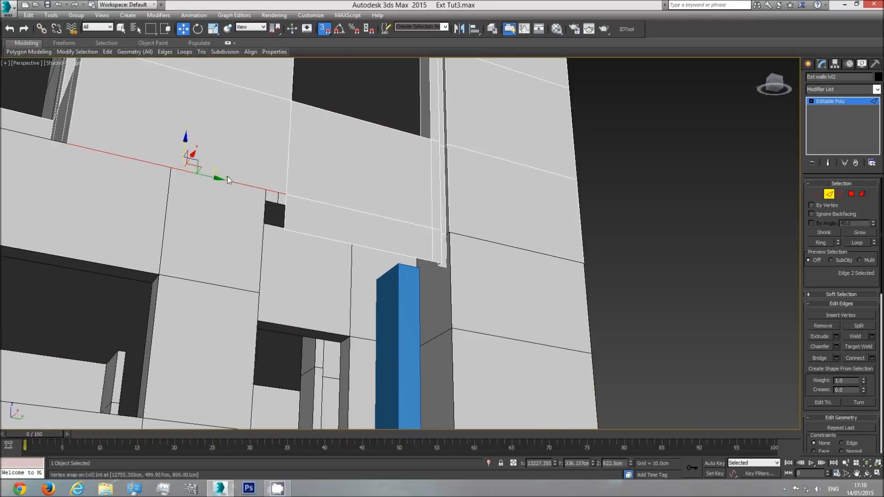
click(285, 212)
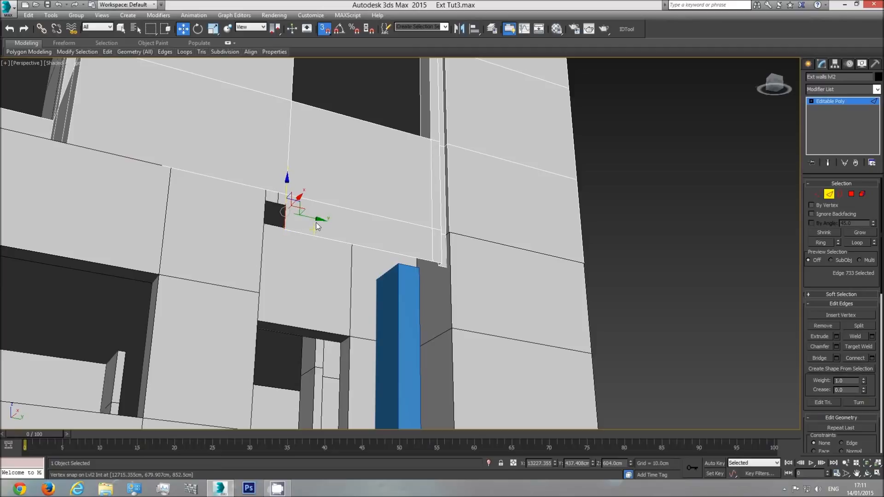
drag(313, 219, 266, 190)
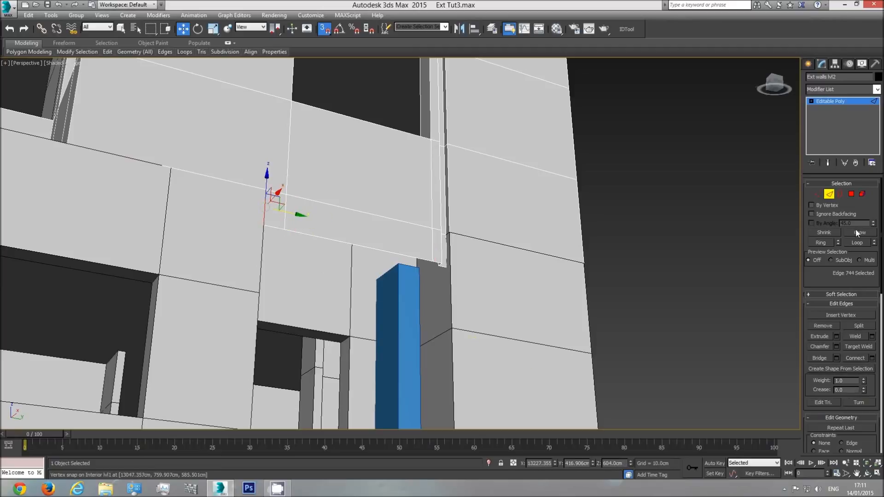
Check the closed strip above the recess, leave edge editing and delete the blue reference box.
click(868, 474)
drag(371, 247, 352, 272)
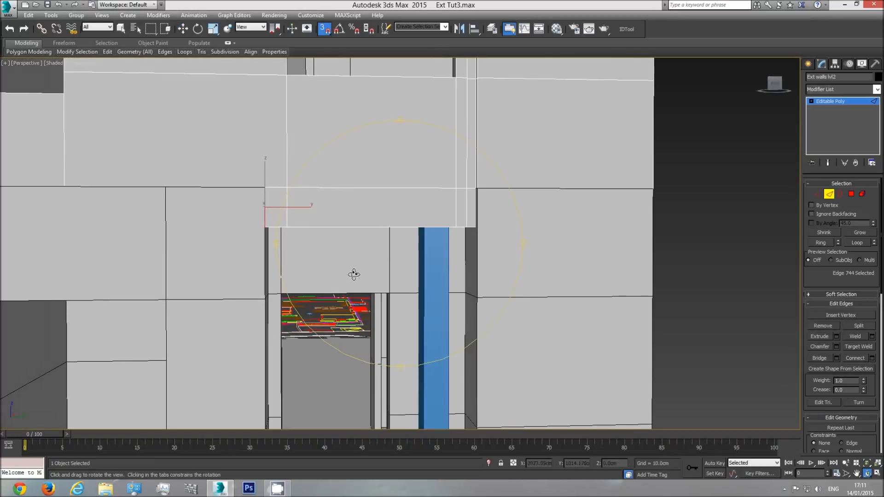
drag(400, 288, 380, 277)
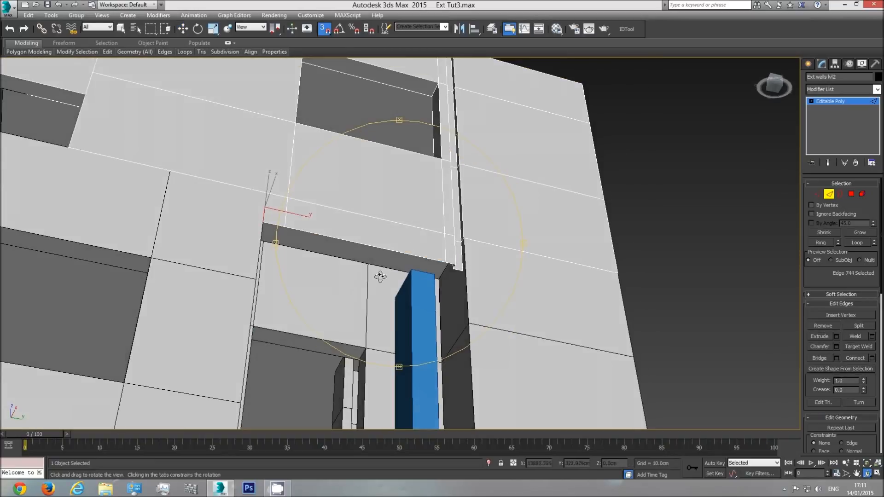
key(w)
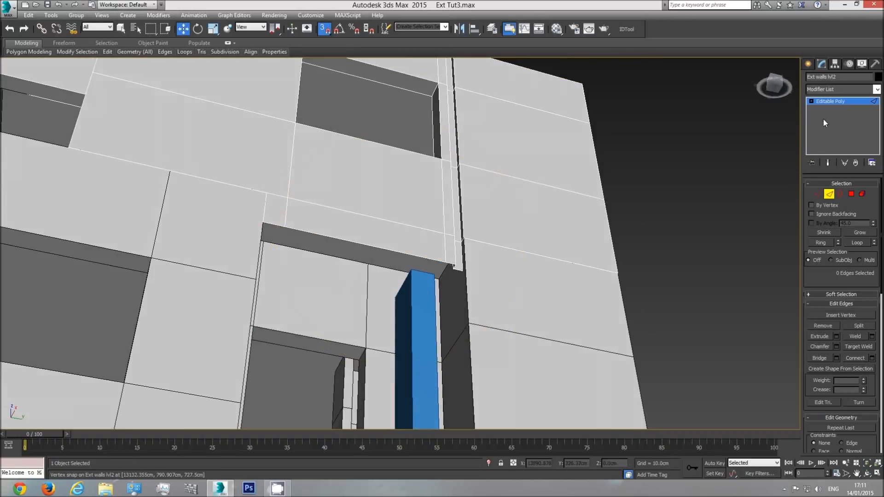
click(824, 120)
click(409, 317)
key(Delete)
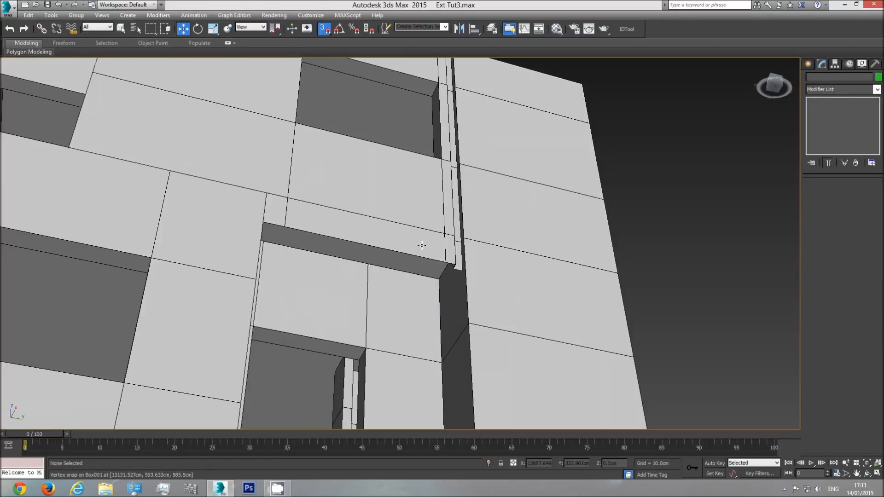
Select the three lower edges of the level 2 strip above the recess and extend them about 70 cm inward to form its ceiling.
click(421, 245)
click(829, 194)
click(274, 225)
ctrl+click(343, 238)
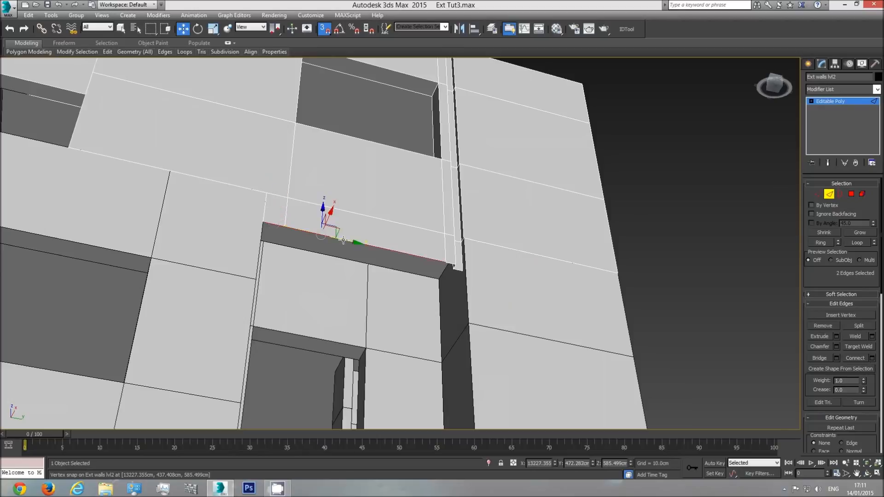
scroll(449, 263, up, 5)
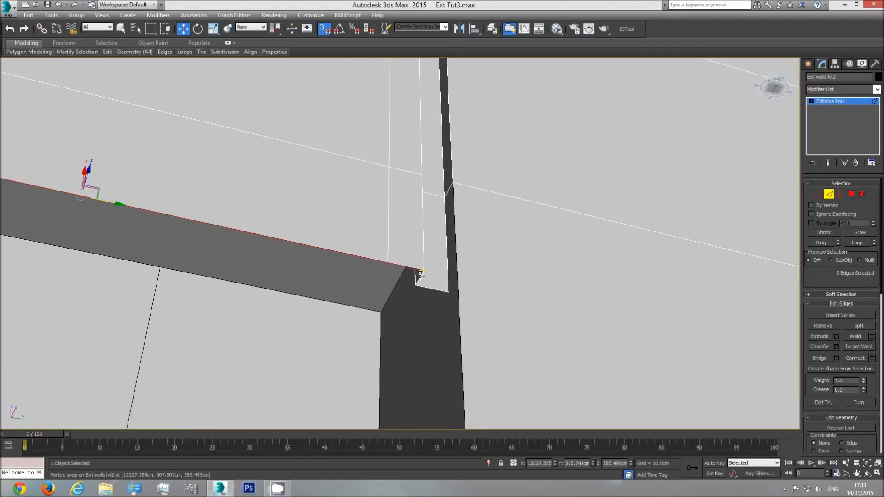
ctrl+click(425, 286)
scroll(401, 298, down, 3)
drag(409, 280, 442, 269)
alt+click(444, 275)
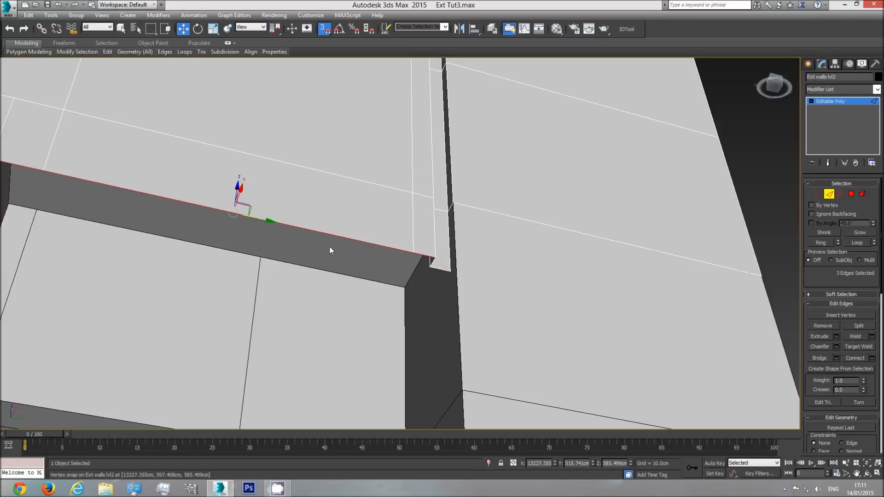
drag(240, 192, 261, 257)
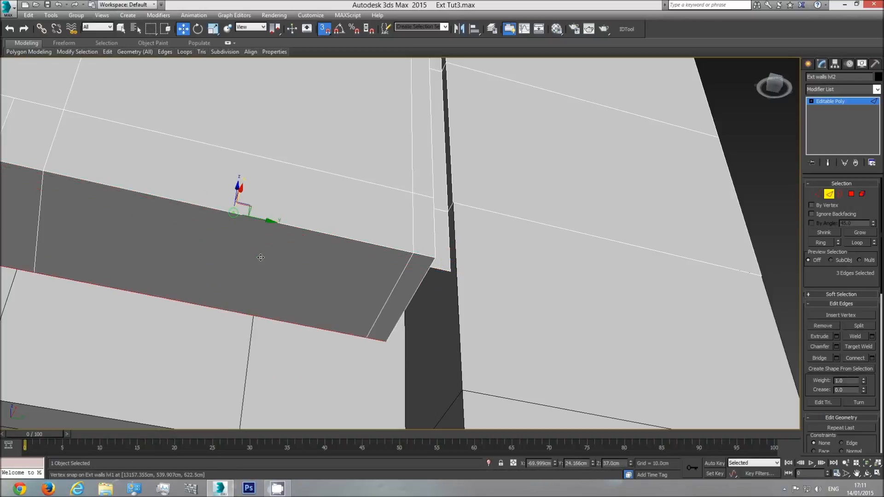
Extend the remaining short edge at the recess corner inward to close the ceiling gap, and leave edge editing.
scroll(448, 275, down, 5)
scroll(382, 242, up, 4)
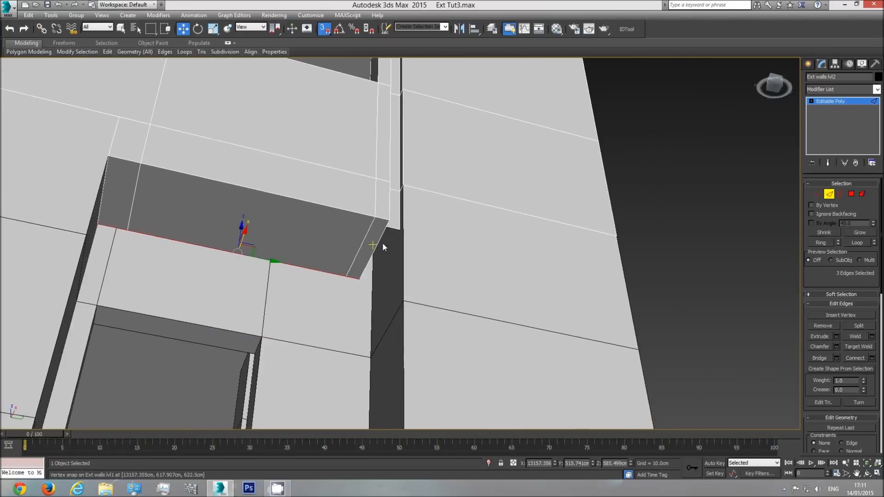
scroll(382, 247, up, 3)
click(399, 222)
shift+drag(409, 199, 359, 295)
key(ctrl+r)
drag(373, 239, 433, 274)
click(846, 102)
click(609, 255)
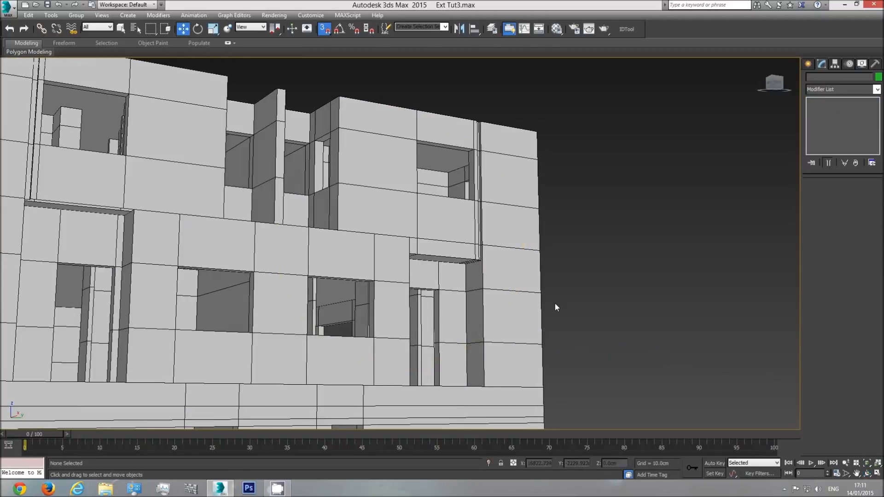
Examine the whole building without edged faces, and the other entrance recess with edges shown, to check the walls and ceilings.
key(F4)
click(873, 473)
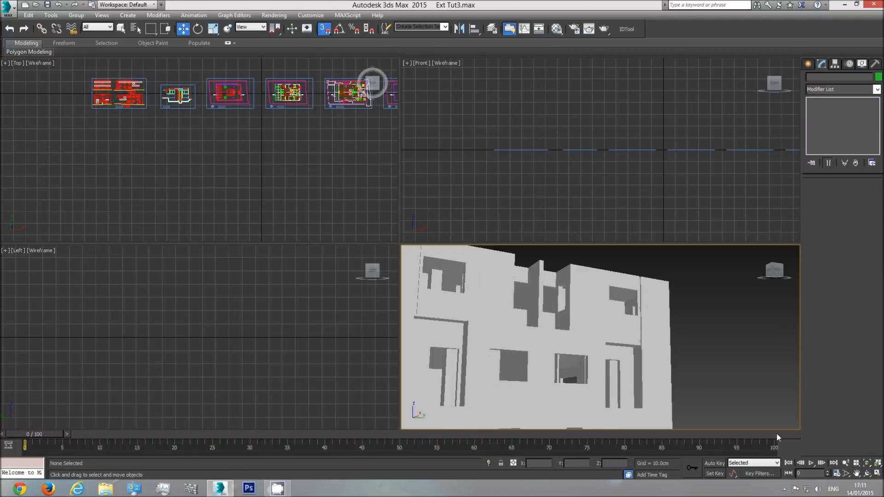
click(879, 473)
click(867, 474)
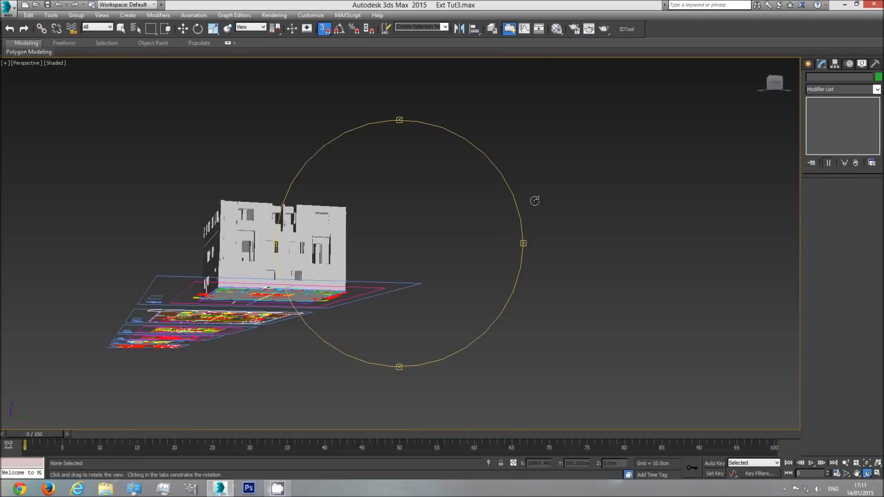
right_click(321, 269)
click(321, 269)
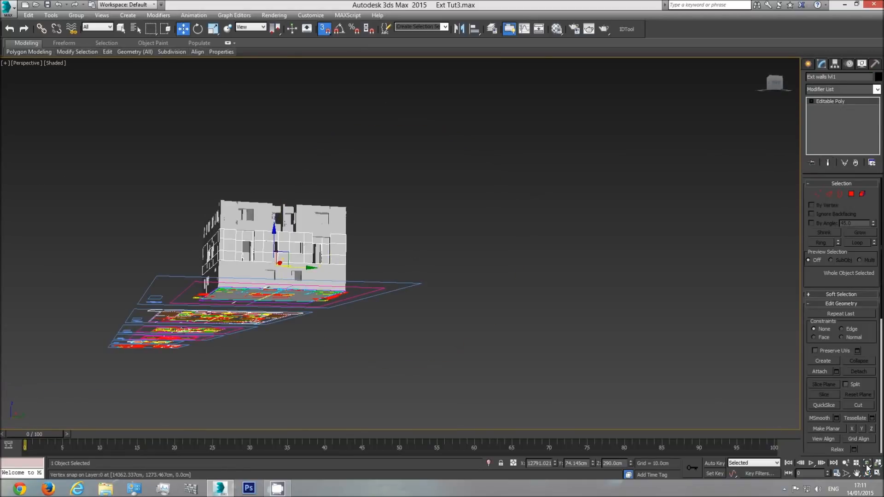
click(867, 463)
click(867, 473)
drag(429, 236, 398, 233)
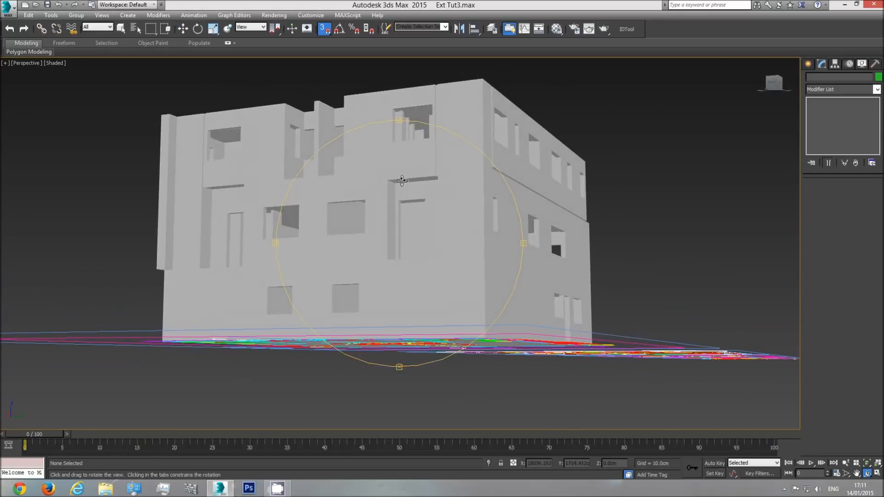
drag(402, 204, 429, 223)
key(F4)
scroll(429, 226, up, 10)
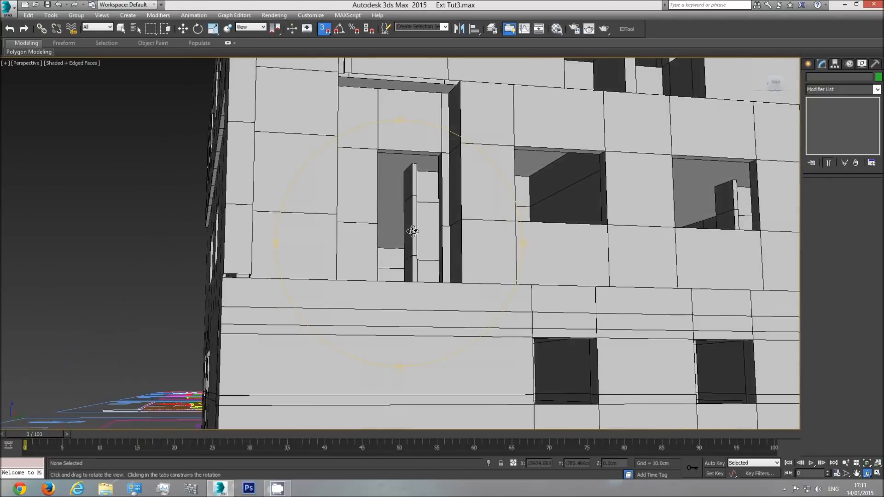
Select the four lower edges of the level 2 wall above the other entrance recess and extend them down to the finished strip's height.
middle_drag(424, 188, 426, 235)
key(w)
click(400, 127)
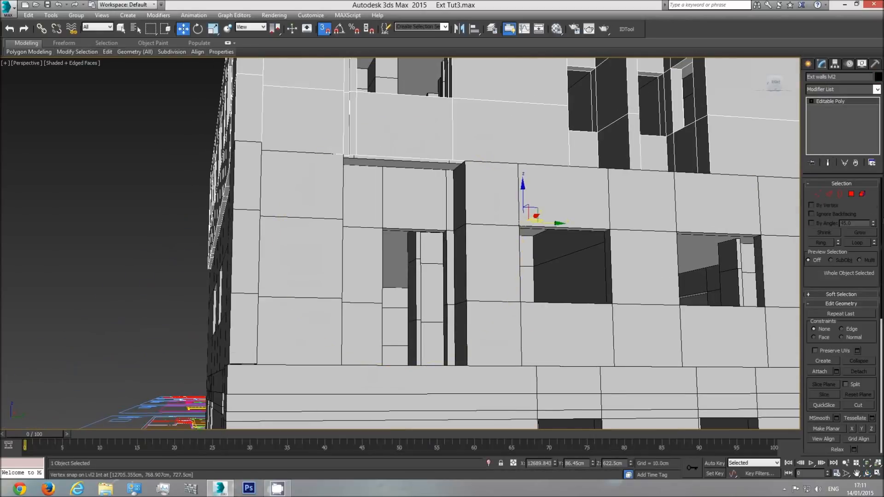
click(829, 195)
scroll(427, 152, up, 3)
click(427, 153)
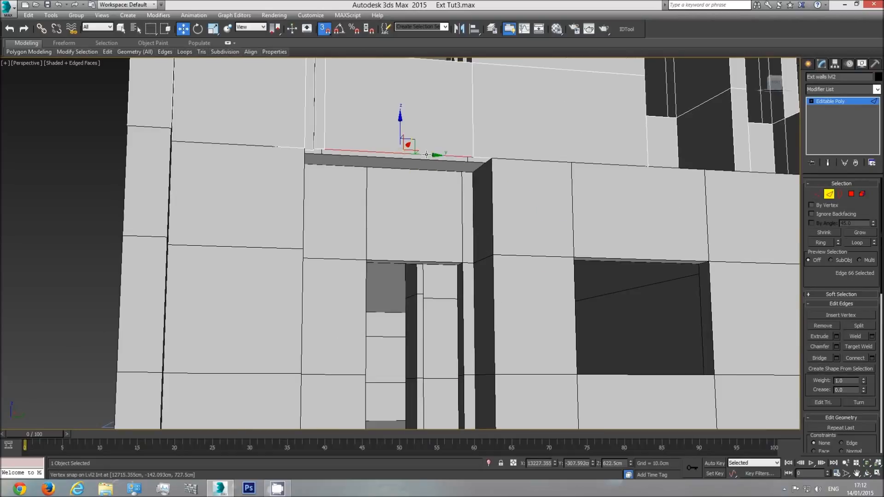
ctrl+click(320, 150)
click(120, 29)
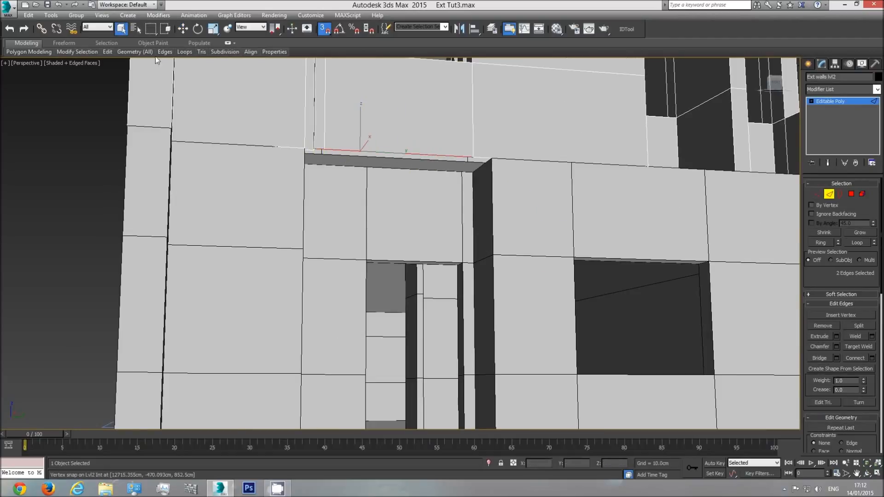
scroll(327, 144, up, 4)
middle_drag(316, 163, 333, 163)
scroll(333, 163, up, 4)
ctrl+click(341, 162)
scroll(359, 175, down, 6)
middle_drag(423, 216, 364, 227)
click(184, 30)
drag(131, 162, 722, 238)
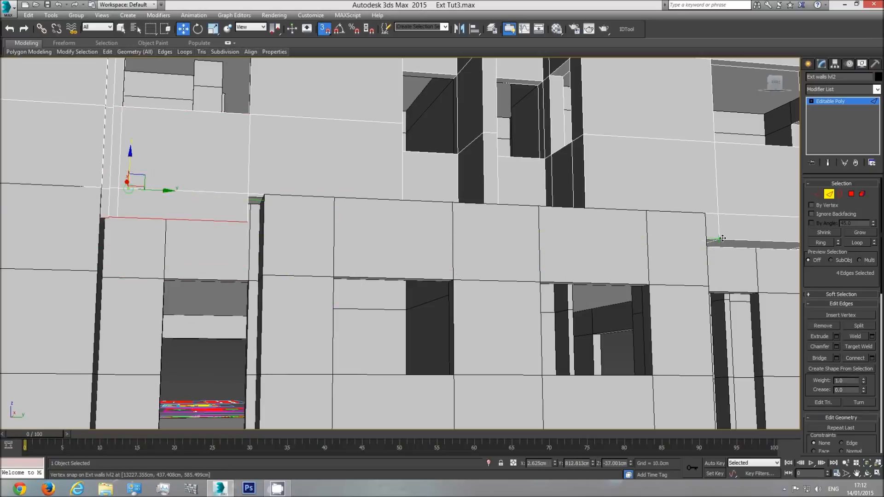
Extend the strip's open end edge across to the recess side wall, and its lower edges about 70 cm inward to form the ceiling.
click(250, 211)
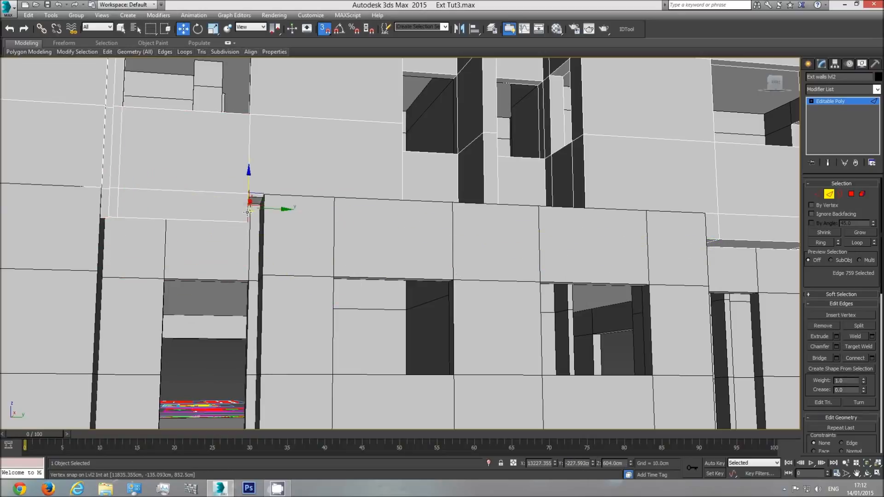
drag(271, 210, 264, 195)
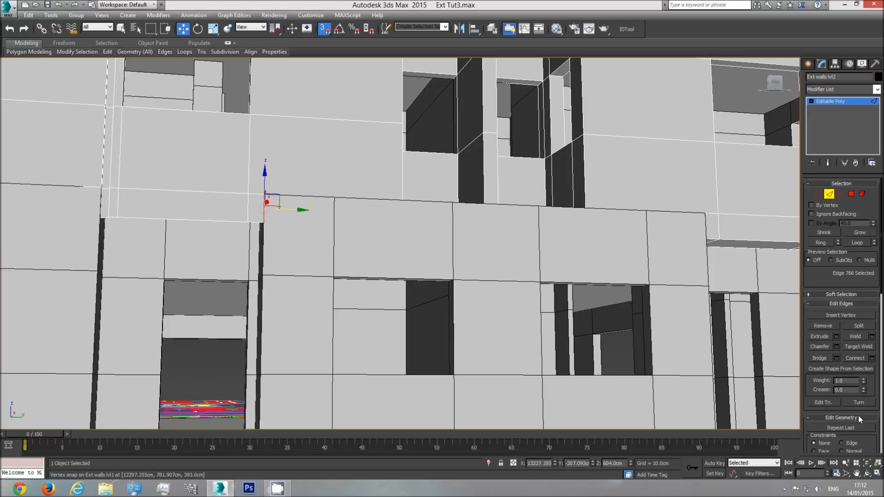
click(867, 473)
drag(361, 263, 325, 213)
right_click(325, 213)
click(325, 213)
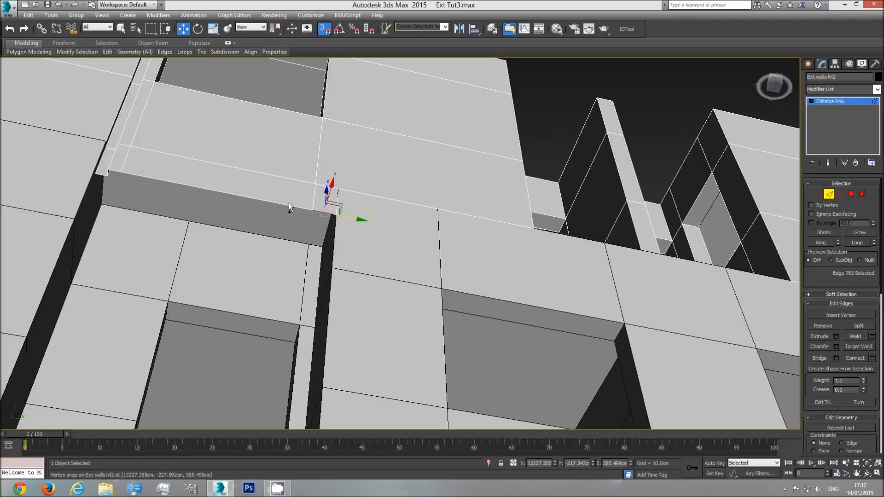
ctrl+click(287, 206)
middle_drag(126, 184, 188, 192)
scroll(175, 181, up, 3)
ctrl+click(173, 176)
shift+drag(446, 206, 302, 273)
Extend the remaining short edge at the recess corner inward until it is flush with the new ceiling's inner edge.
click(144, 188)
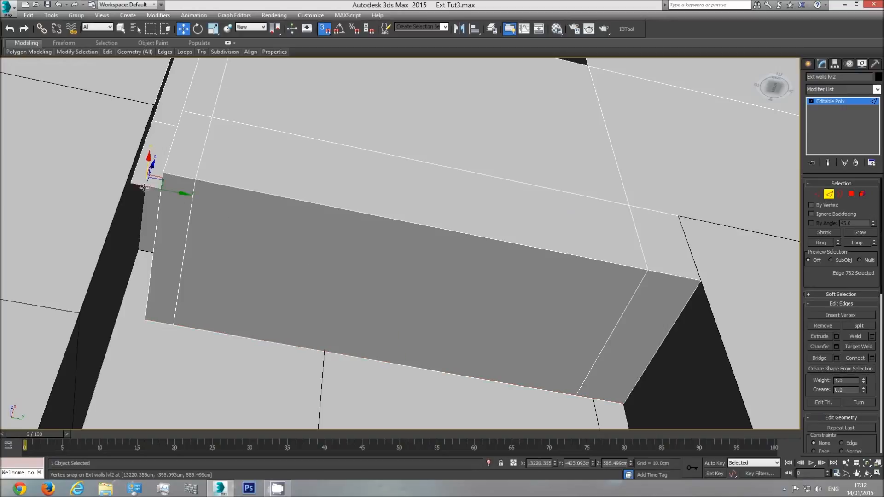
shift+drag(146, 165, 146, 321)
scroll(218, 300, down, 5)
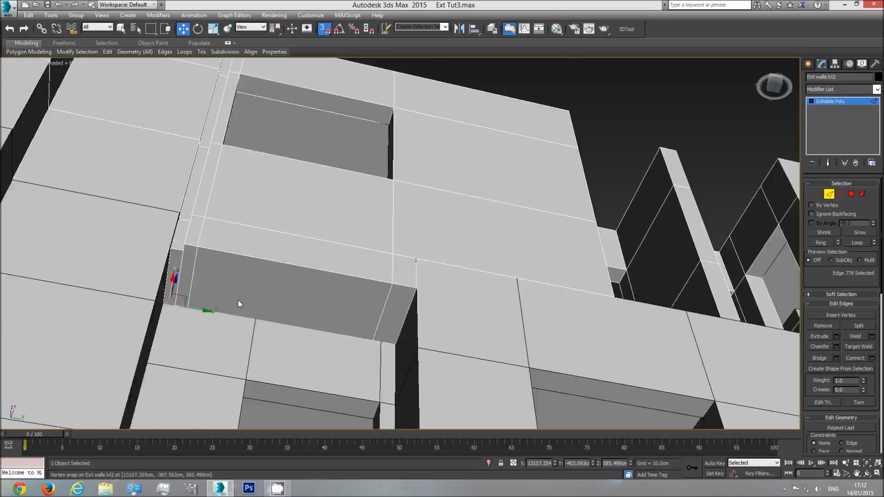
Examine the level 2 front and the two central recesses, looking at the wall bases and the floor between them.
click(868, 476)
drag(433, 276, 313, 254)
drag(443, 257, 459, 227)
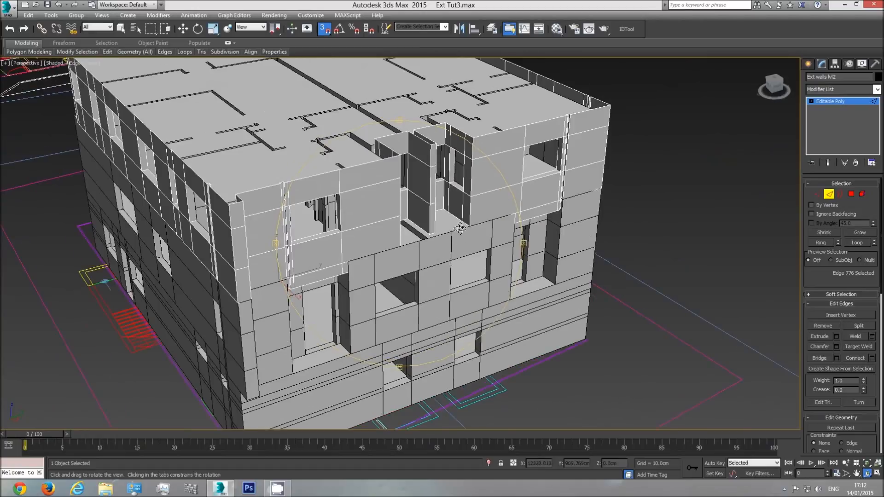
scroll(460, 228, up, 2)
middle_drag(460, 228, 433, 261)
drag(422, 215, 373, 268)
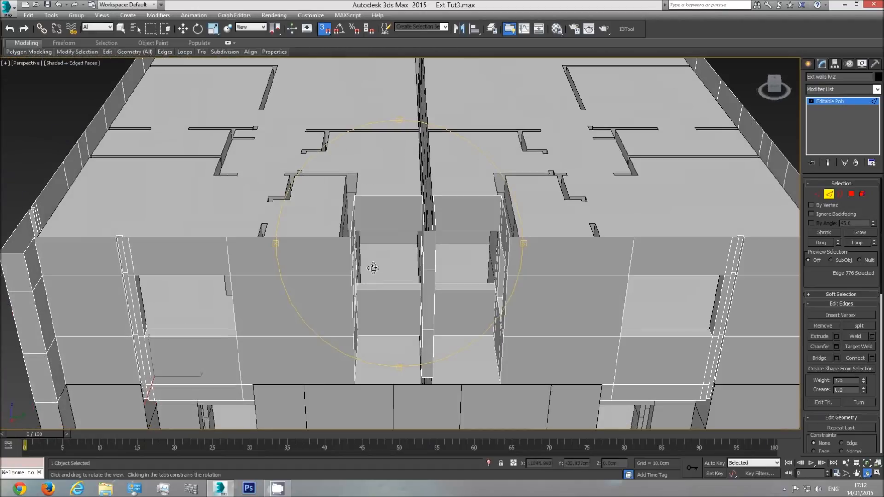
drag(436, 337, 366, 305)
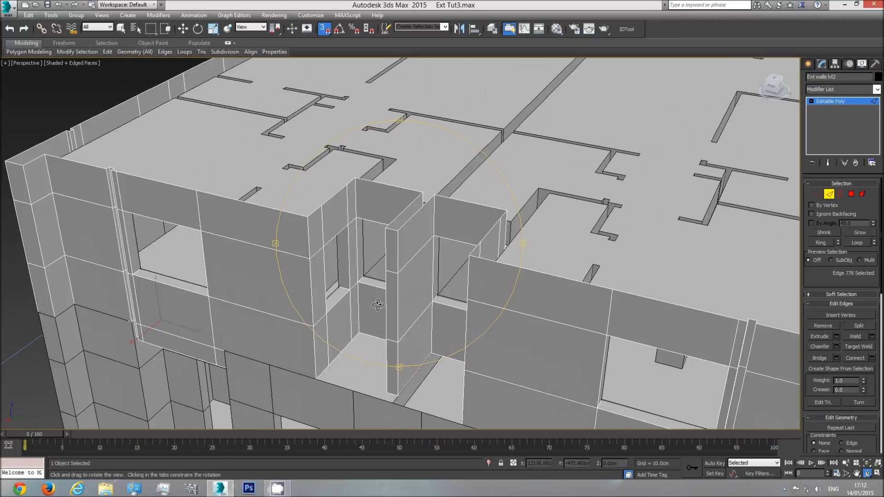
drag(376, 303, 407, 295)
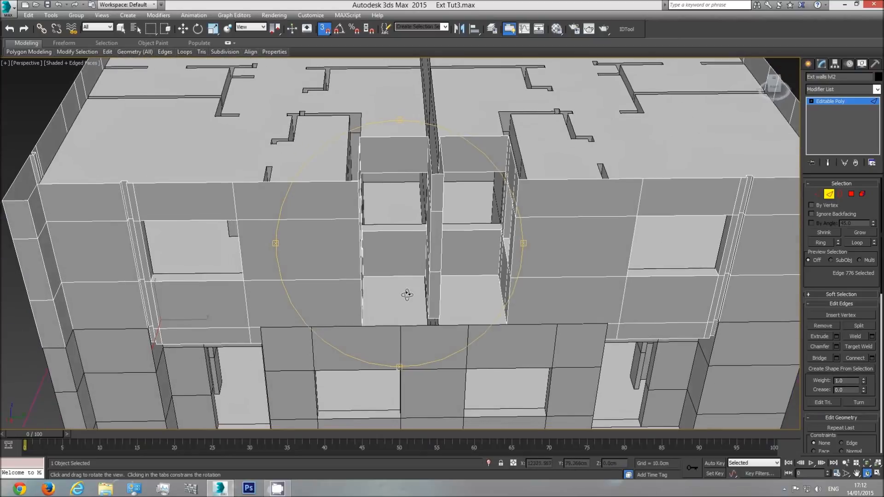
scroll(407, 294, up, 3)
drag(381, 324, 338, 304)
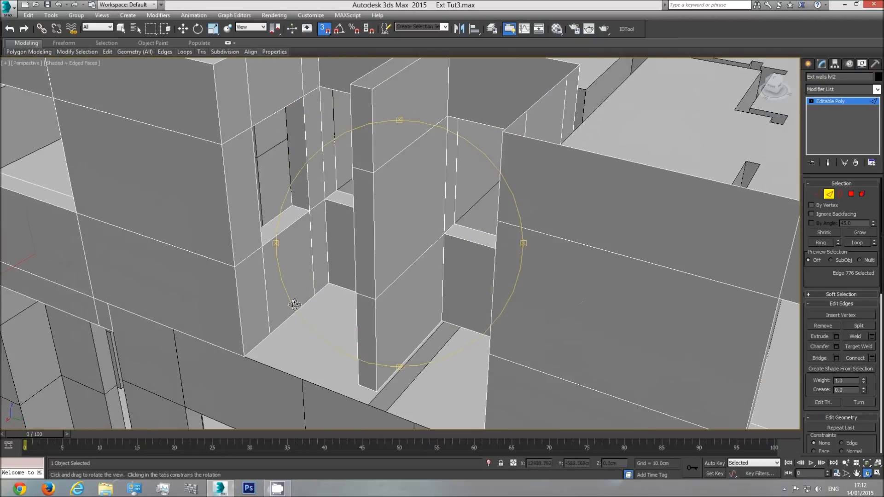
drag(408, 340, 419, 314)
scroll(426, 288, up, 3)
Select the three bottom edges on each outer side wall of the central level 2 recesses and bridge them to form the floor.
right_click(461, 256)
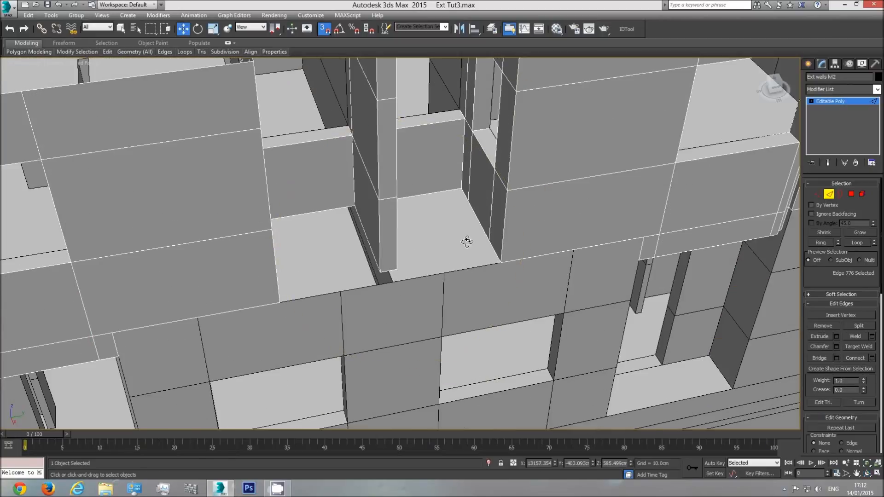
click(466, 201)
click(463, 193)
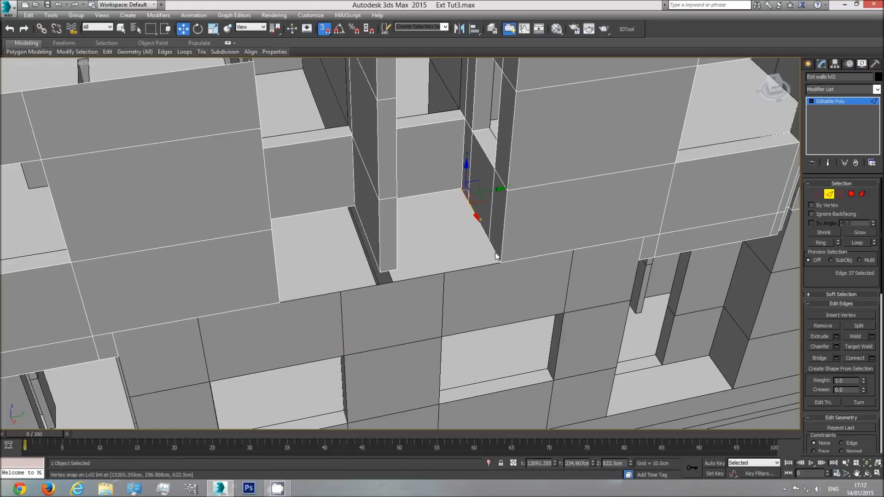
click(479, 230)
ctrl+click(463, 211)
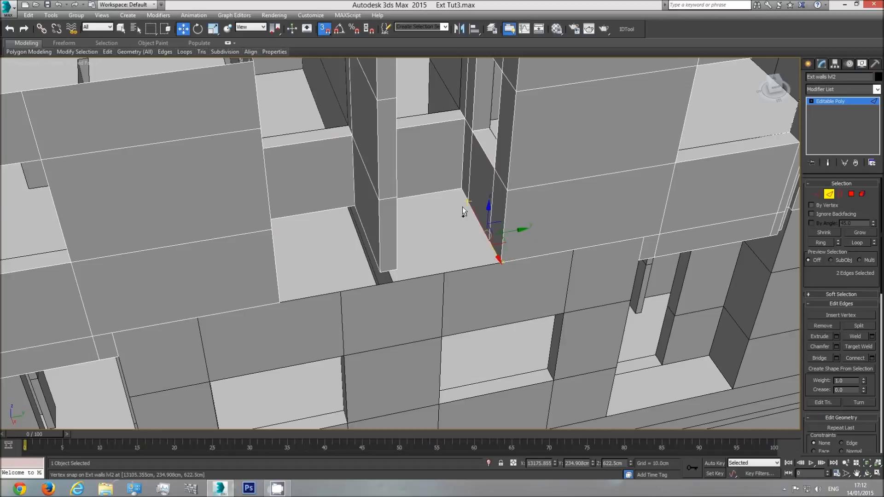
ctrl+click(464, 193)
click(868, 474)
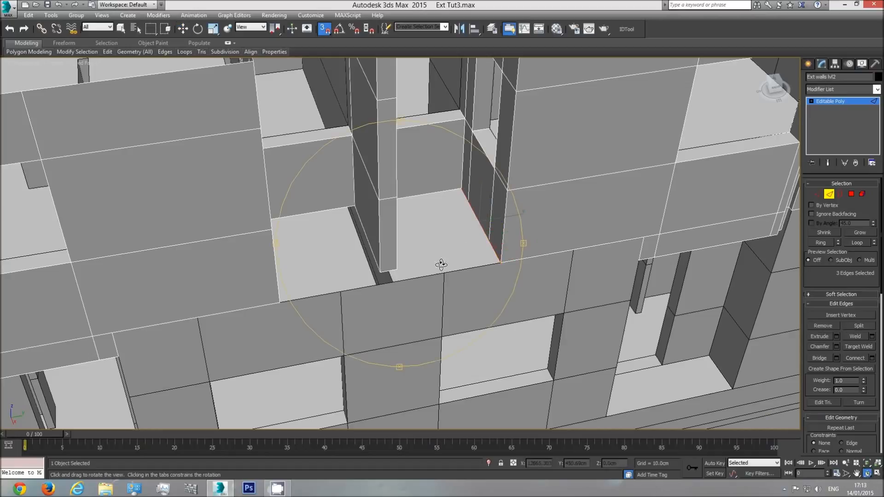
drag(442, 264, 405, 264)
drag(351, 250, 346, 254)
scroll(338, 251, up, 3)
right_click(264, 226)
ctrl+click(259, 222)
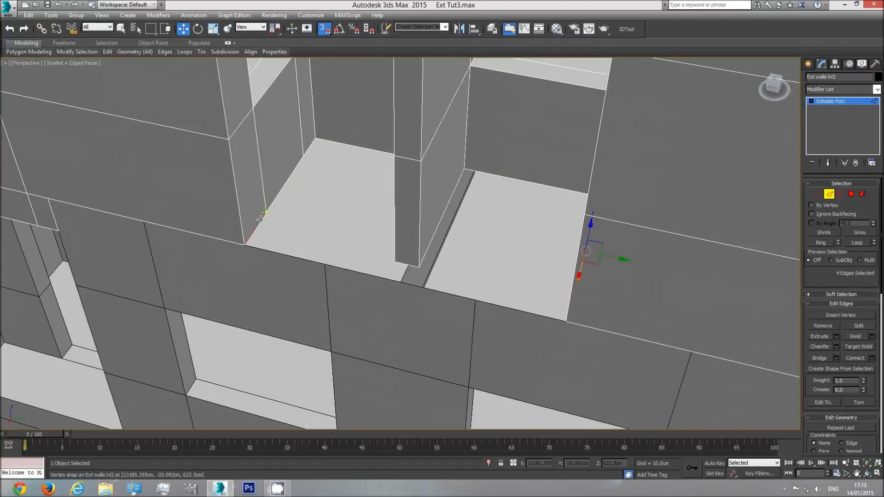
ctrl+click(287, 181)
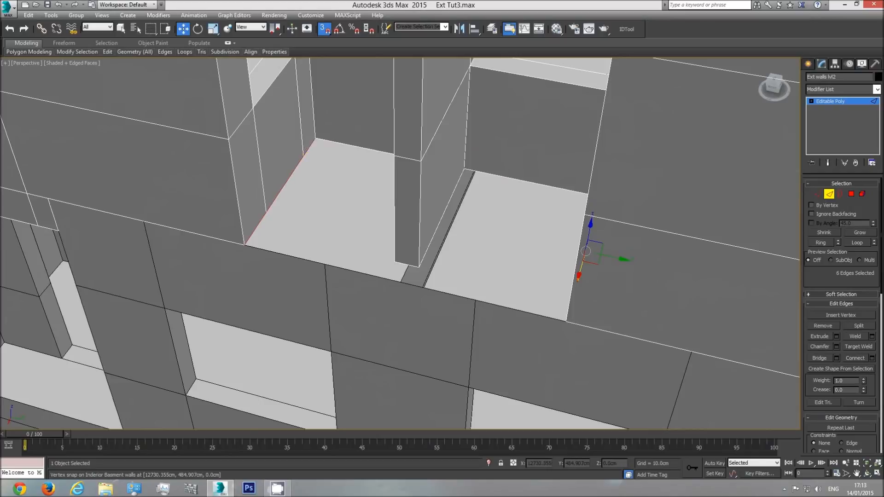
click(868, 475)
drag(358, 279, 374, 279)
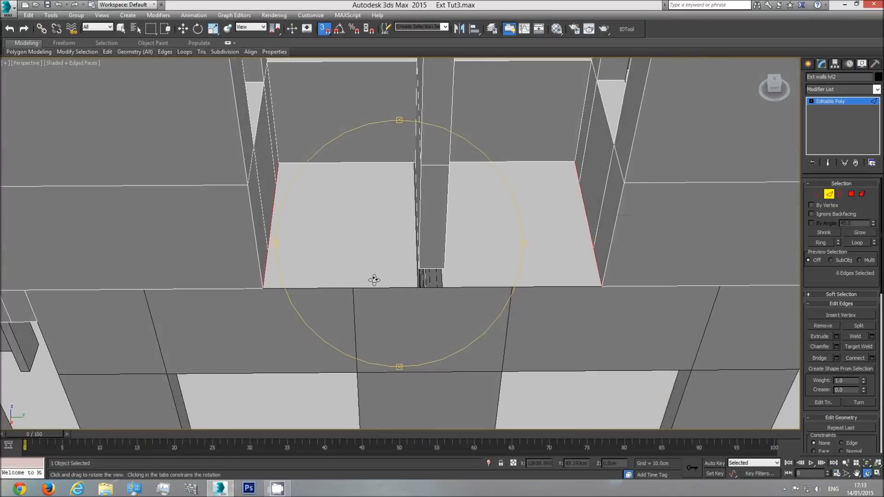
click(815, 358)
Check the bridged floor of the central recesses, leave edge editing and deselect the level 2 walls.
drag(421, 266, 361, 183)
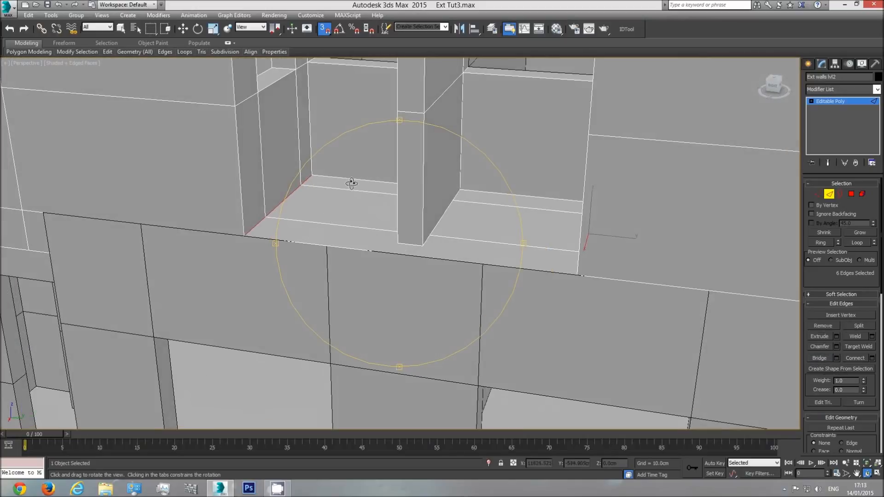
drag(440, 263, 480, 242)
drag(495, 210, 430, 272)
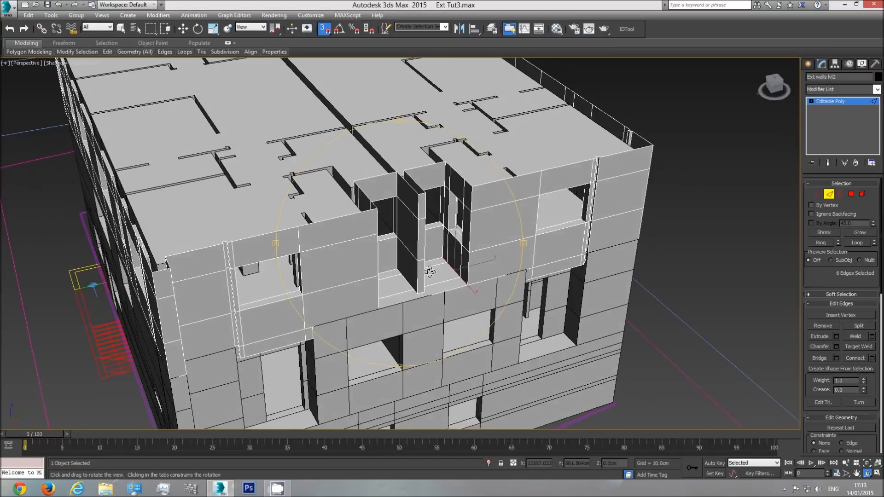
click(830, 102)
scroll(507, 343, down, 3)
click(696, 238)
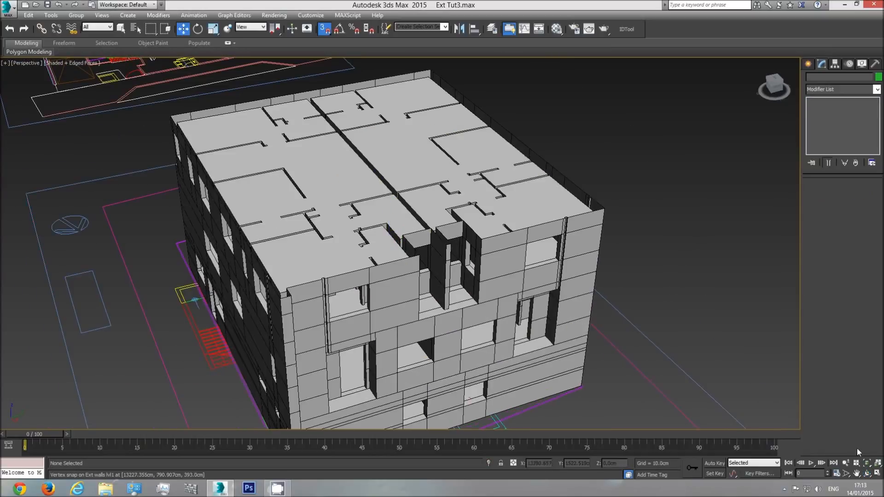
Examine the whole building from the terrace side, together with the surrounding plan drawings.
click(867, 477)
drag(478, 258, 420, 279)
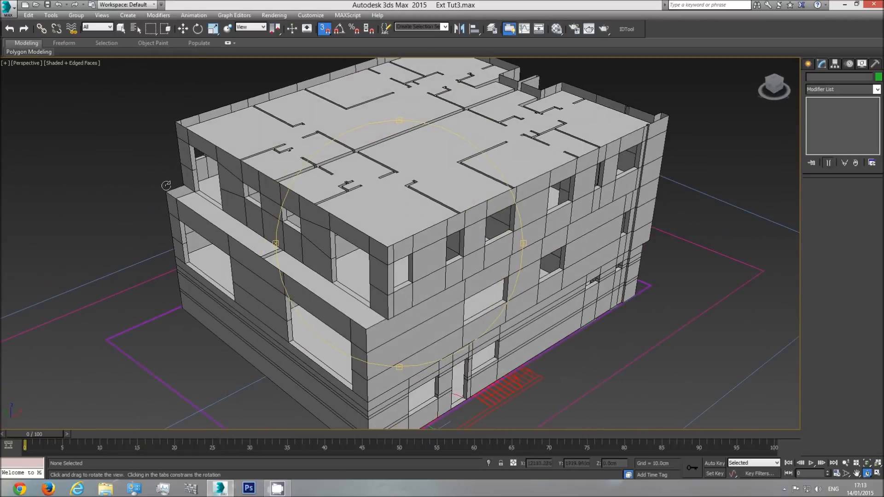
drag(333, 262, 404, 249)
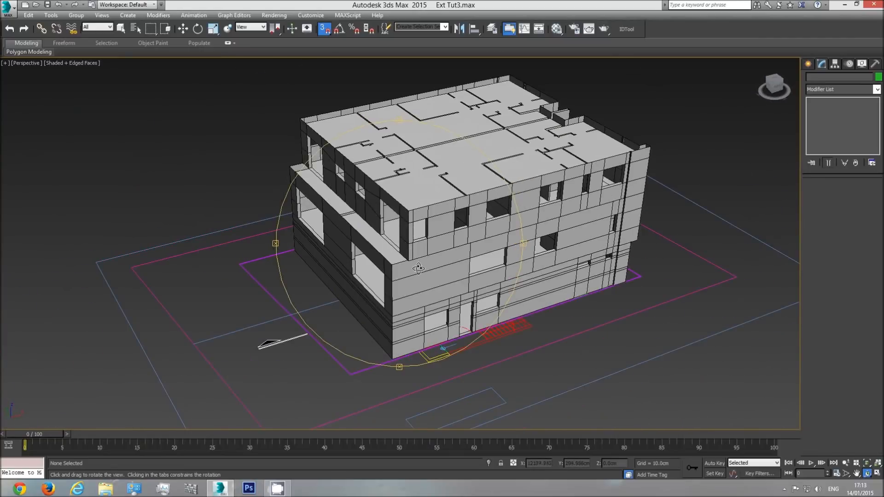
scroll(419, 268, down, 8)
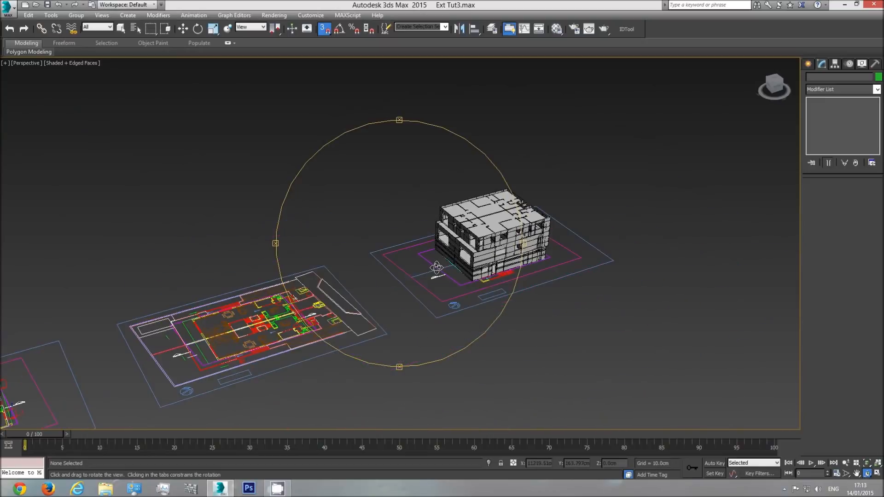
Examine the front and side elevations in the top view, comparing the horizontal bands below and above the level 2 windows.
key(t)
scroll(405, 280, down, 4)
scroll(397, 240, up, 5)
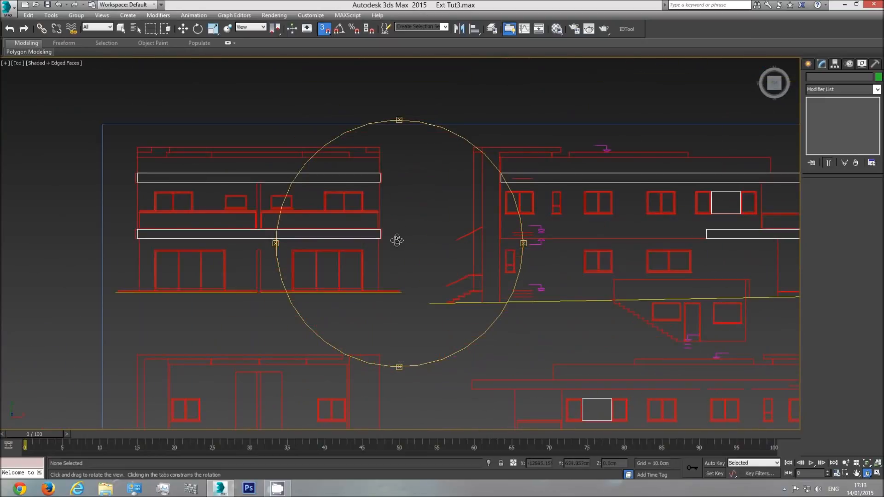
middle_drag(461, 266, 312, 250)
middle_drag(509, 242, 341, 261)
middle_drag(458, 244, 444, 144)
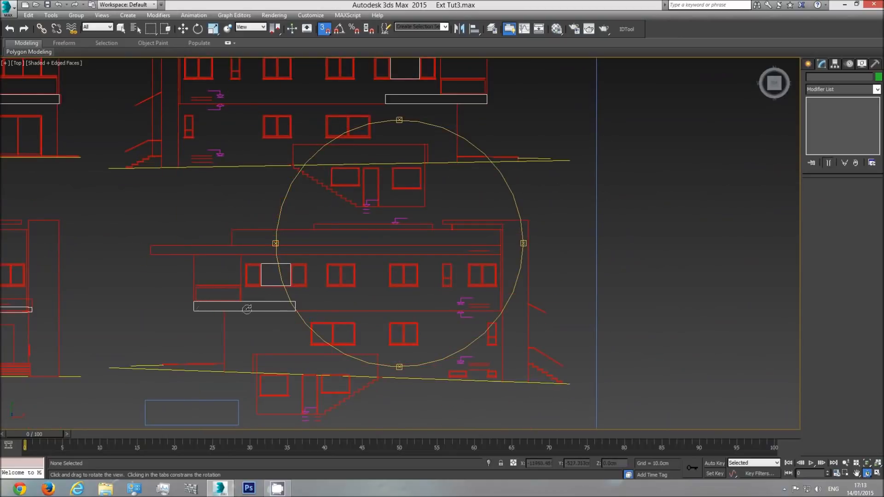
middle_drag(234, 305, 240, 304)
scroll(258, 305, up, 4)
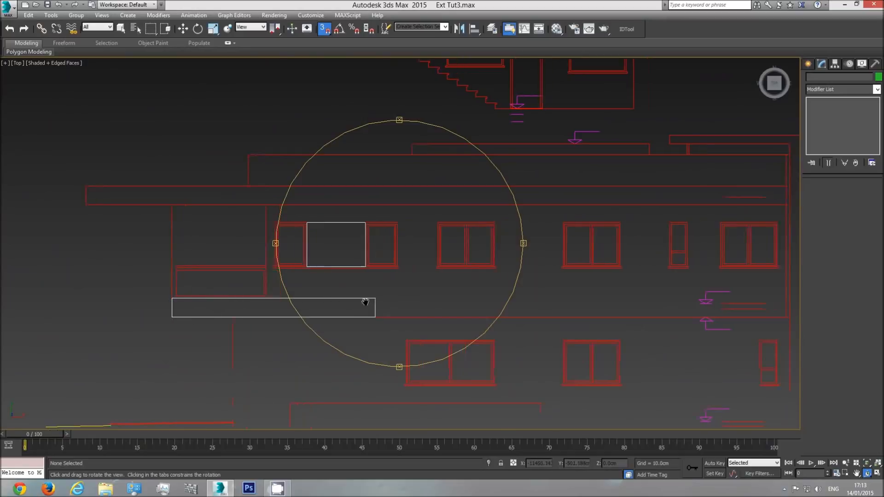
Examine the level 2 floor plan, focusing on the terrace outline beyond the exterior wall.
scroll(303, 303, down, 4)
scroll(405, 306, down, 5)
middle_drag(404, 307, 264, 295)
scroll(351, 281, up, 8)
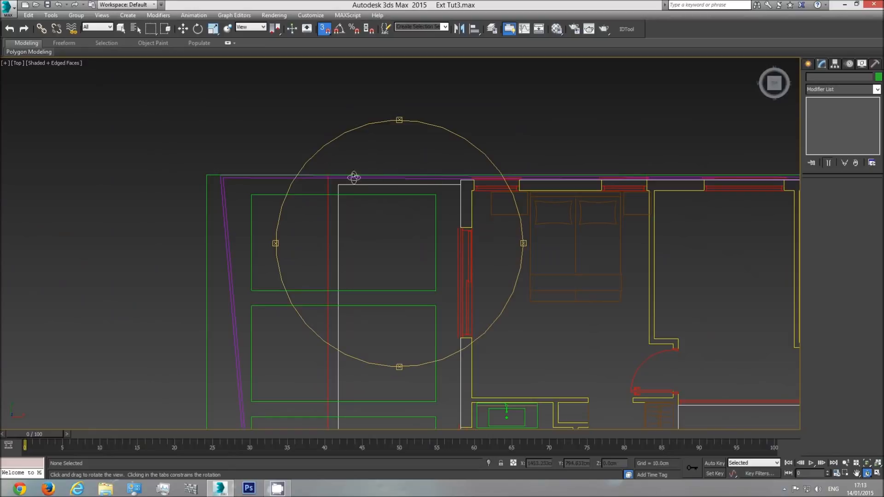
scroll(332, 316, down, 5)
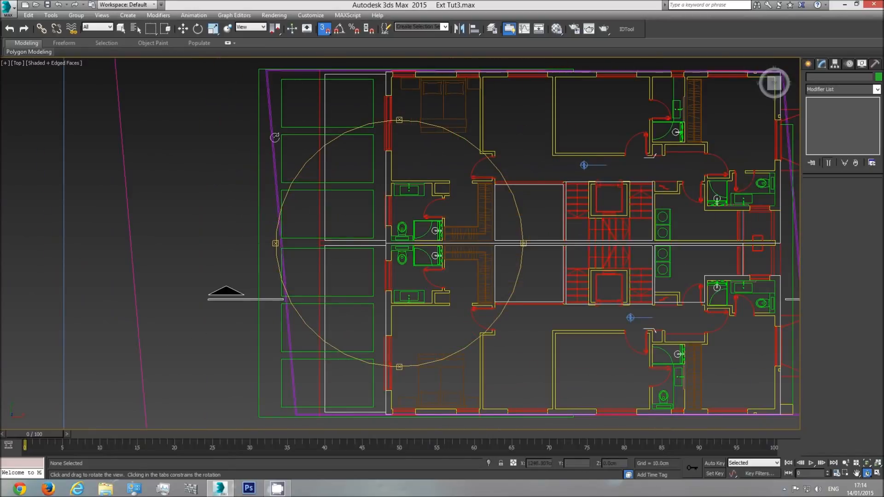
Return to the elevation sheet and examine how far the two horizontal bands project in the upper side elevation.
scroll(275, 138, down, 4)
middle_drag(386, 251, 642, 234)
scroll(642, 233, down, 1)
middle_drag(271, 248, 522, 251)
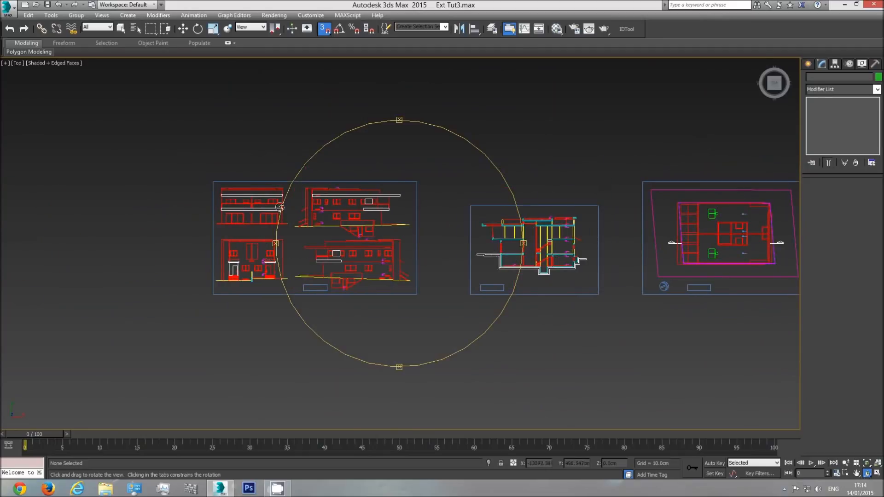
scroll(395, 197, up, 5)
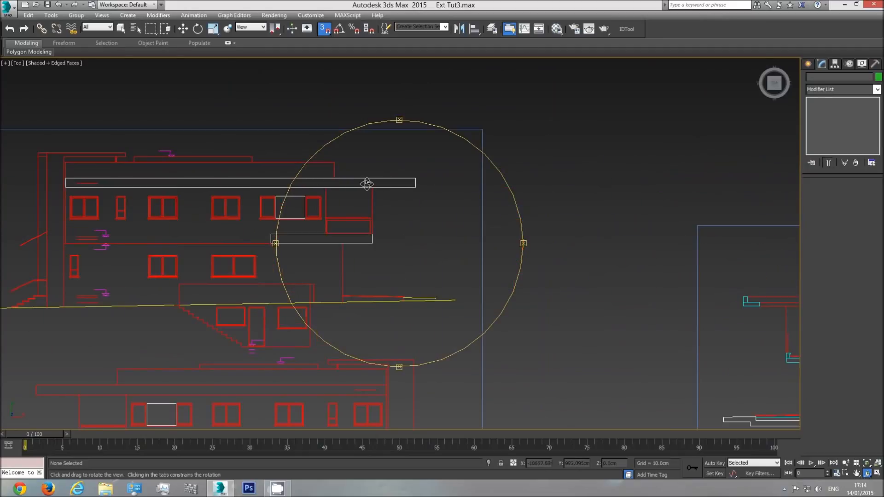
scroll(415, 228, down, 6)
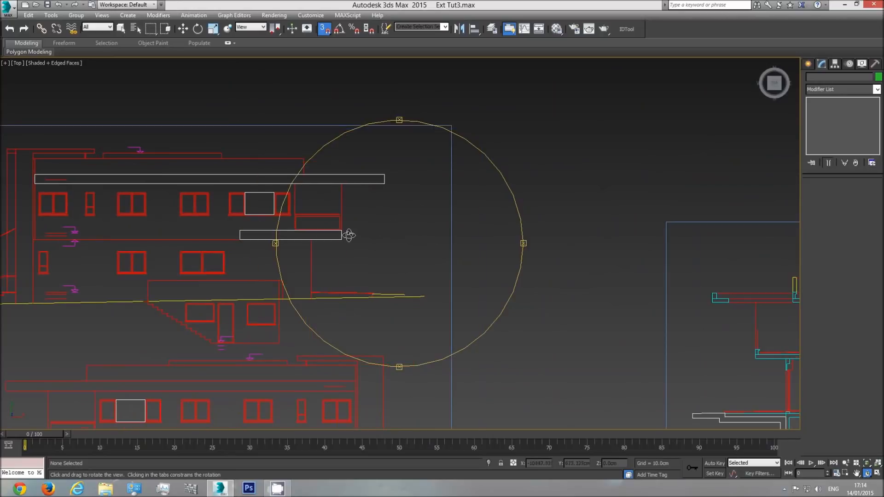
Examine the terrace outline on the level 2 floor plan, from its upper corner to its lower corner beside the exterior wall.
middle_drag(421, 267, 244, 270)
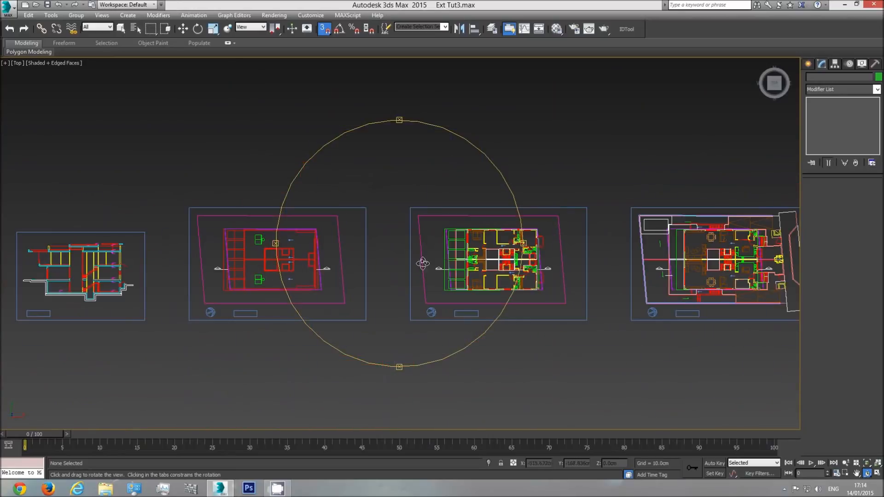
scroll(450, 250, up, 8)
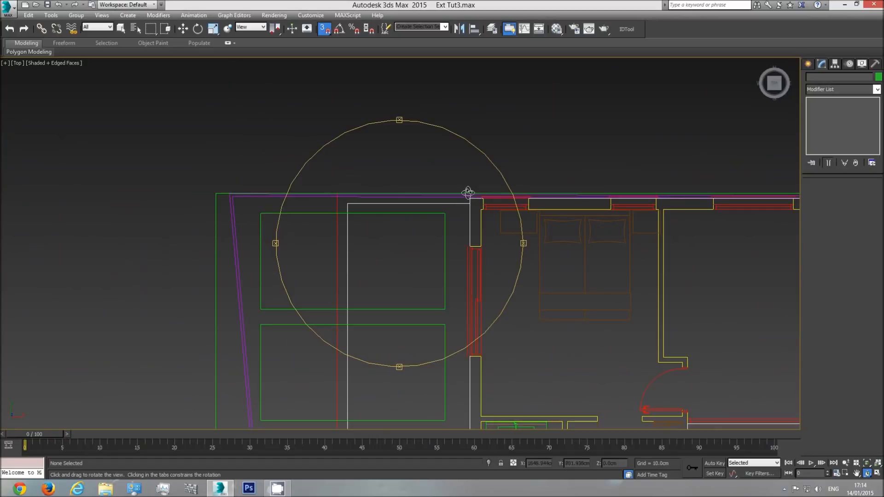
scroll(465, 212, up, 4)
middle_drag(467, 201, 271, 247)
scroll(429, 207, down, 2)
scroll(430, 209, down, 2)
middle_drag(392, 240, 467, 235)
middle_drag(325, 254, 340, 196)
scroll(356, 275, down, 4)
scroll(359, 282, up, 1)
middle_drag(365, 320, 341, 303)
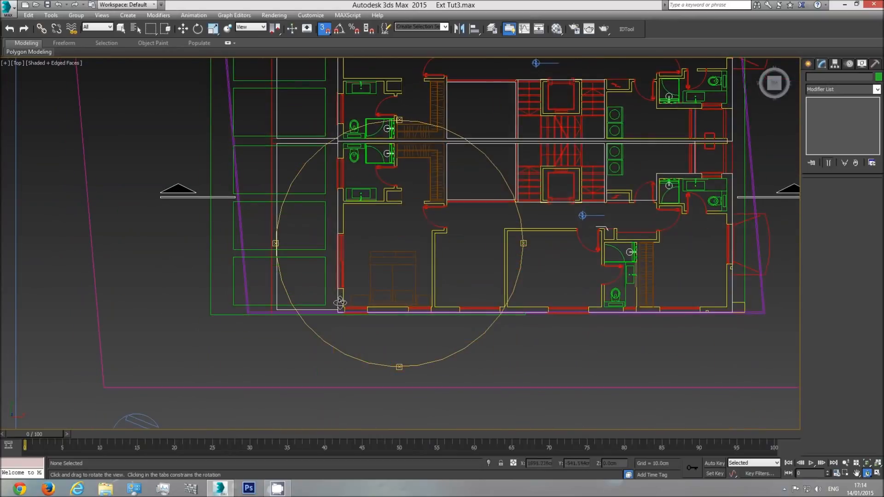
scroll(397, 254, up, 2)
click(809, 64)
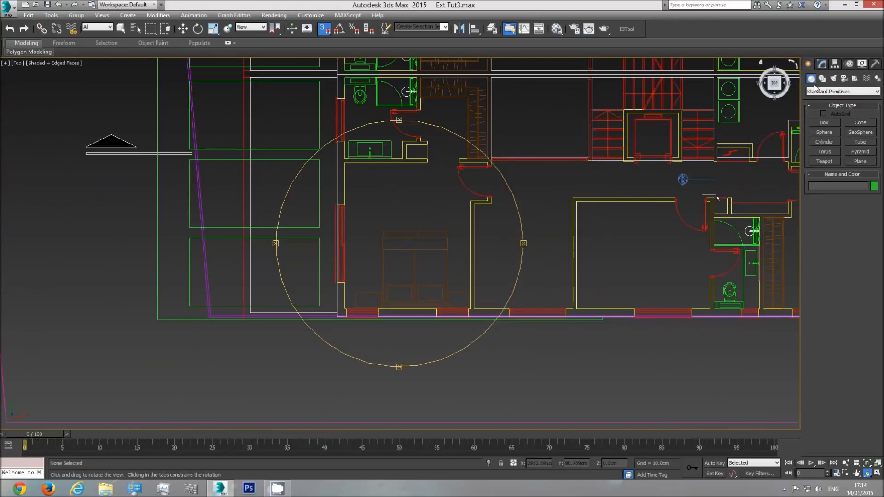
click(822, 78)
click(827, 130)
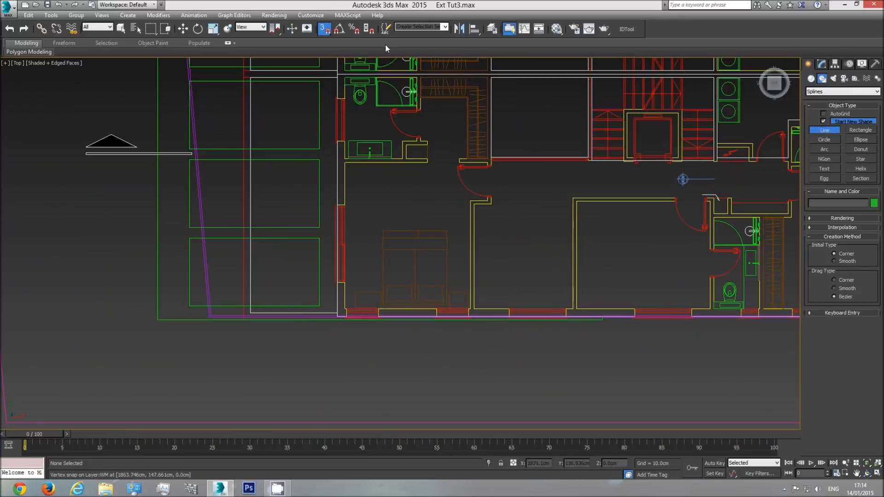
click(337, 314)
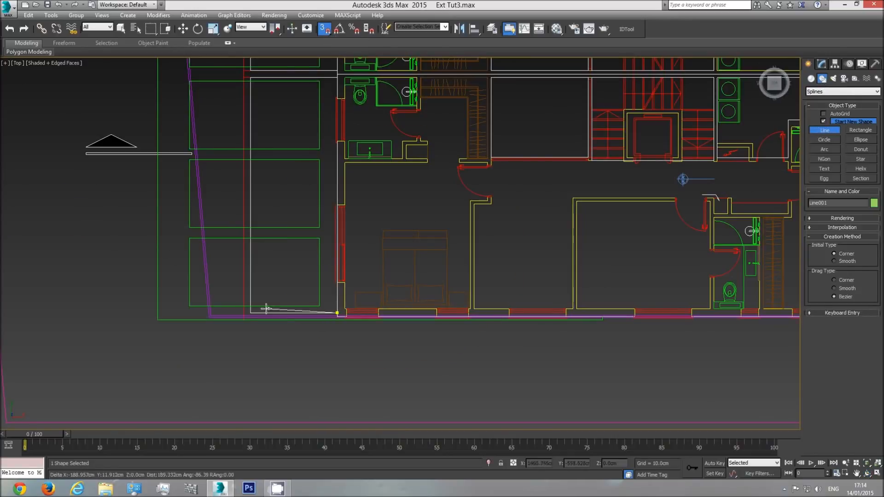
click(250, 312)
middle_drag(272, 134, 278, 335)
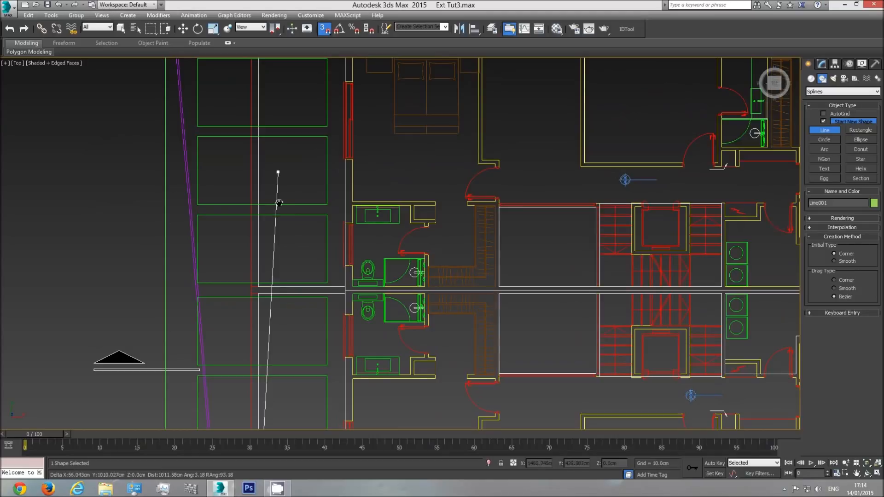
middle_drag(276, 178, 282, 261)
click(266, 237)
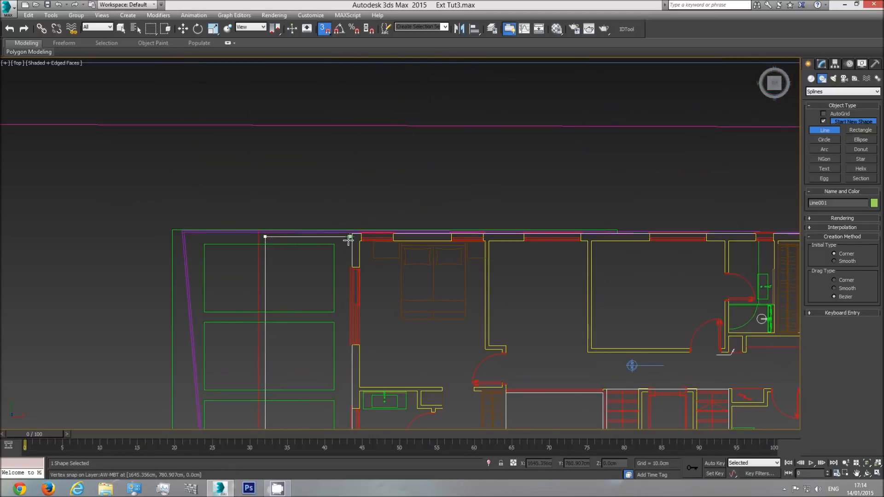
scroll(351, 237, up, 3)
click(351, 233)
scroll(338, 286, down, 3)
middle_drag(332, 337, 333, 321)
scroll(332, 322, down, 4)
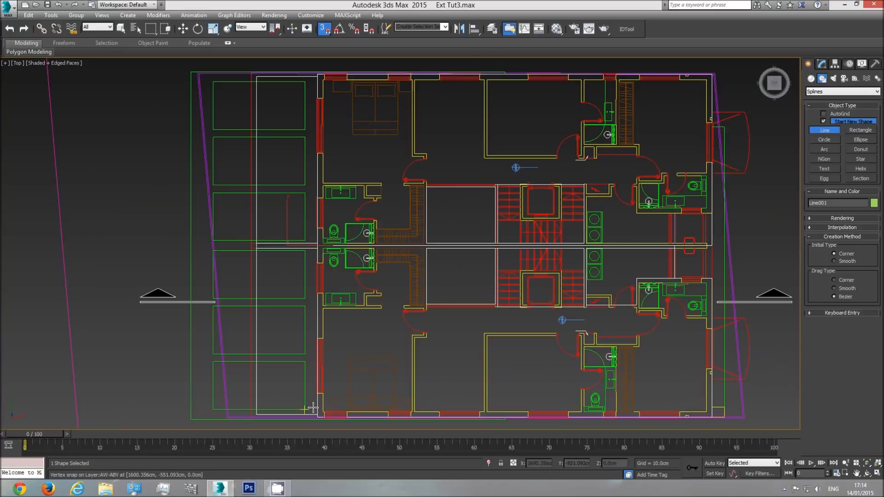
key(w)
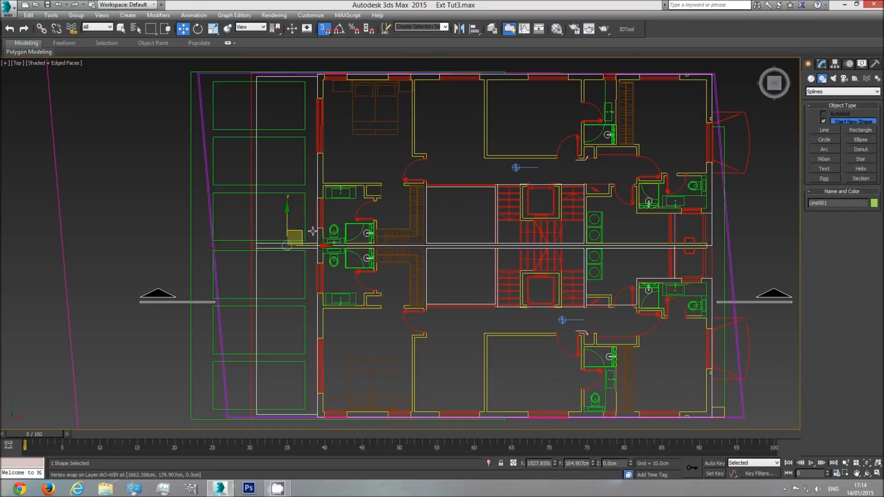
click(275, 179)
Trace the level 2 terrace outline as a closed line through its four corners, snapping to the plan's vertices.
click(824, 131)
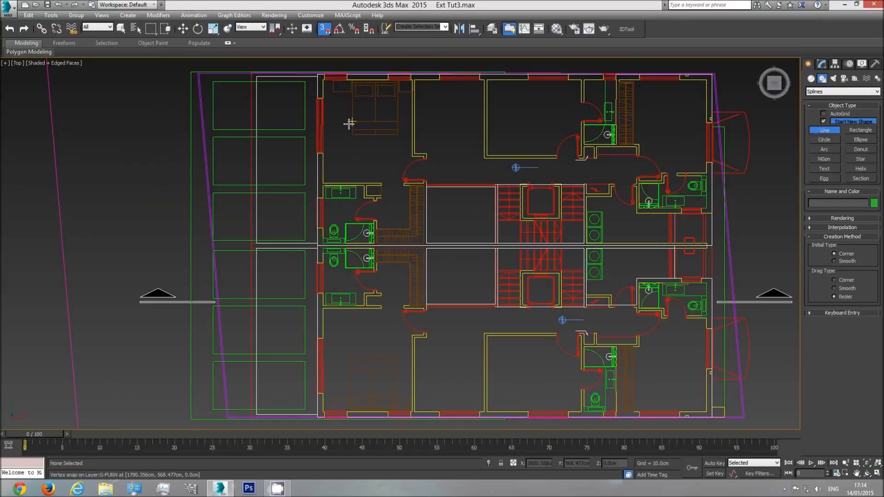
click(317, 76)
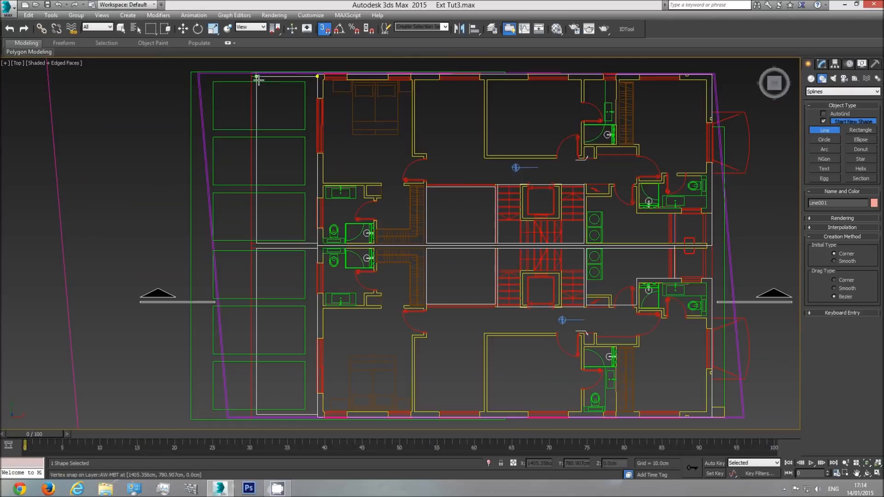
click(256, 414)
click(317, 414)
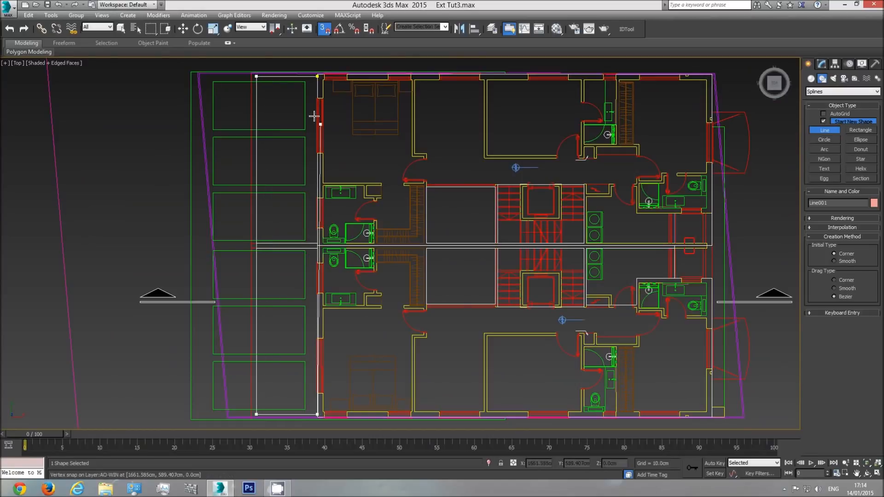
click(318, 76)
click(429, 275)
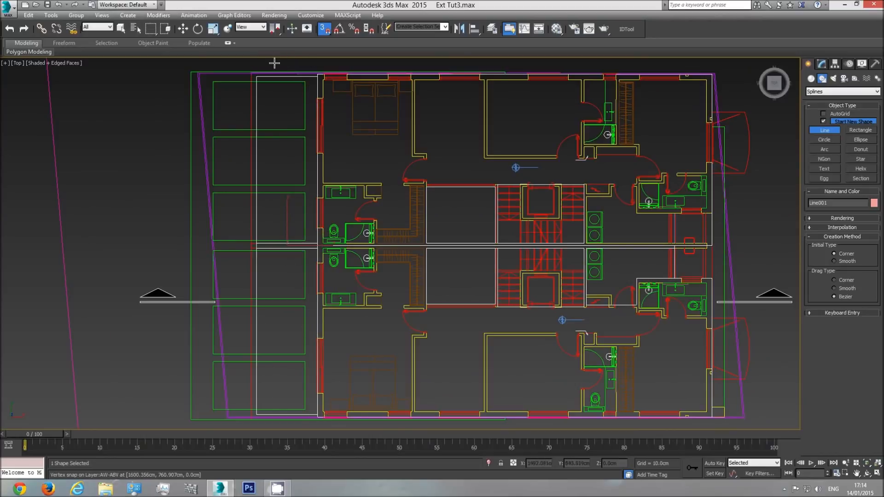
Convert the closed terrace outline to an Editable Poly.
right_click(300, 193)
right_click(299, 194)
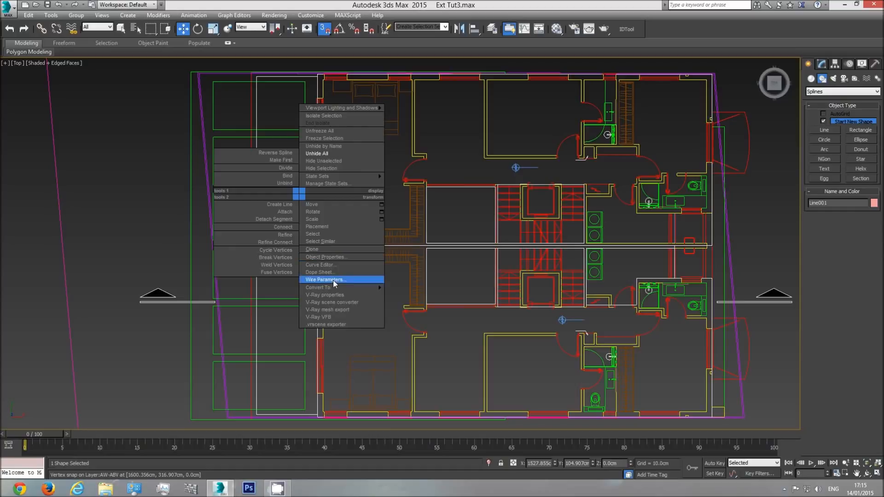
right_click(287, 131)
right_click(286, 127)
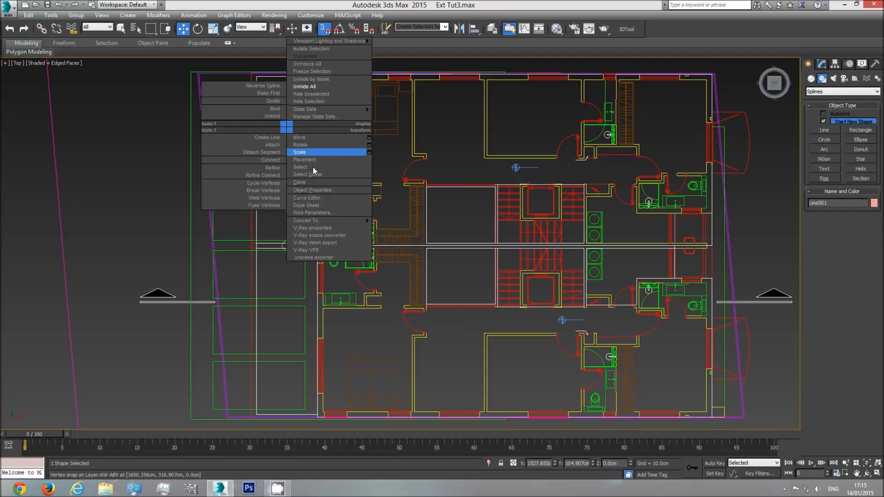
mouse_move(331, 220)
click(417, 236)
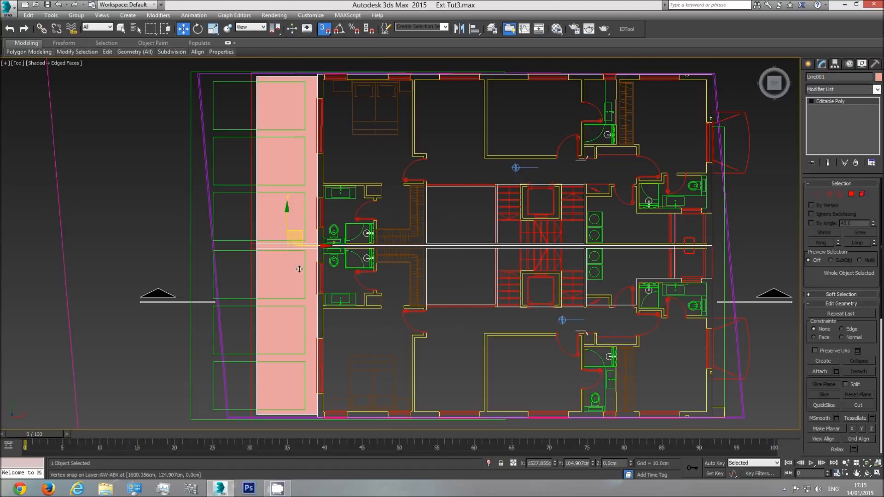
click(818, 194)
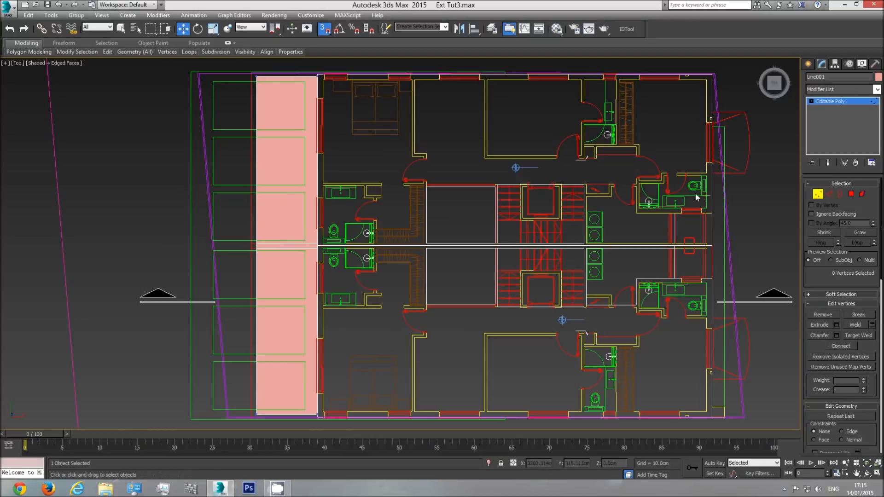
click(818, 194)
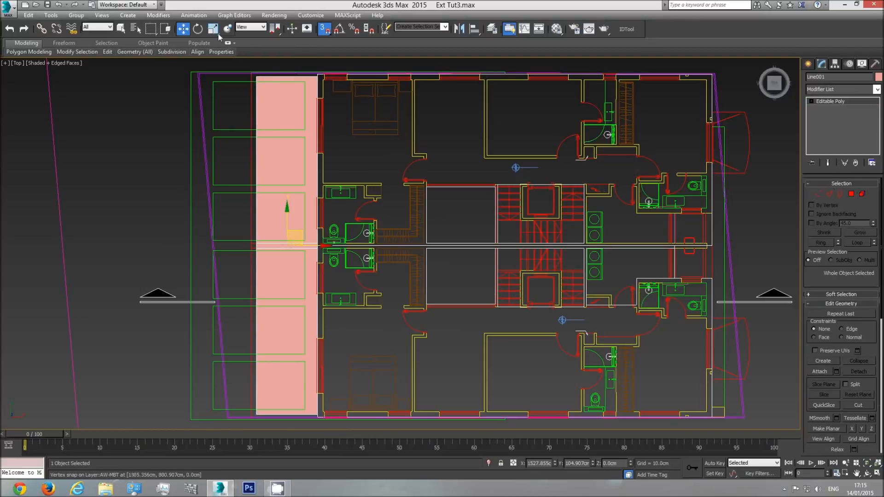
Move the terrace plane from the level 2 plan to the building model, snapping its upper corner to the terrace-side exterior wall corner.
drag(303, 230, 131, 320)
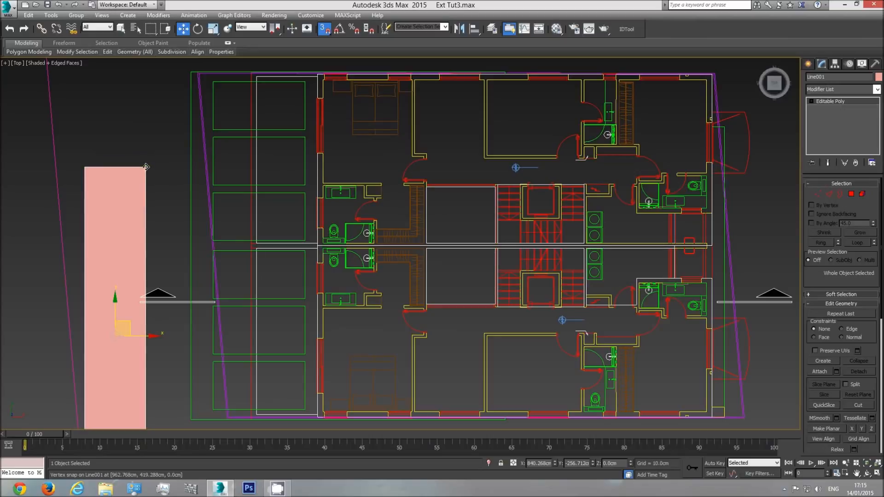
drag(146, 168, 262, 185)
scroll(452, 239, down, 4)
middle_drag(451, 239, 262, 185)
drag(262, 186, 104, 230)
middle_drag(523, 216, 239, 227)
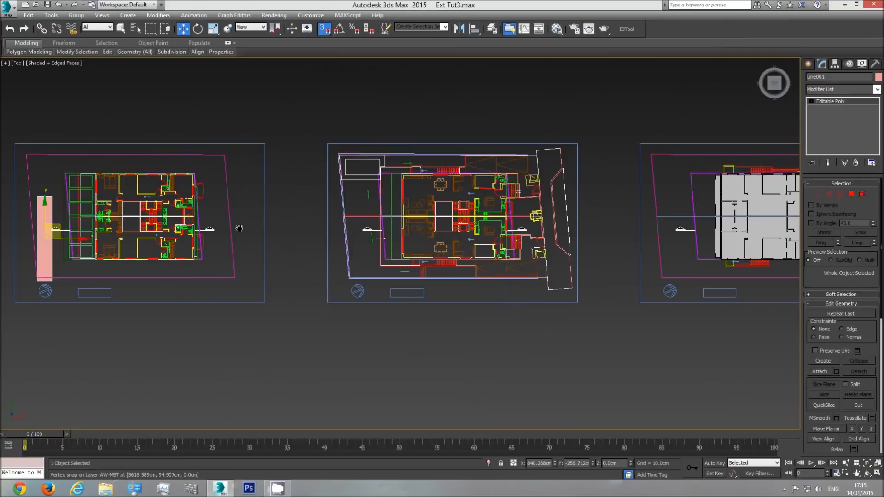
drag(57, 223, 618, 221)
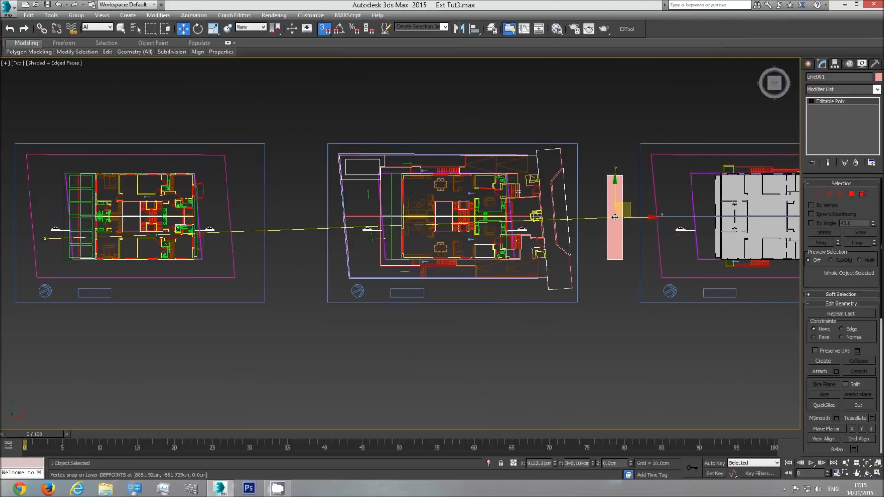
middle_drag(618, 221, 425, 221)
scroll(448, 214, up, 3)
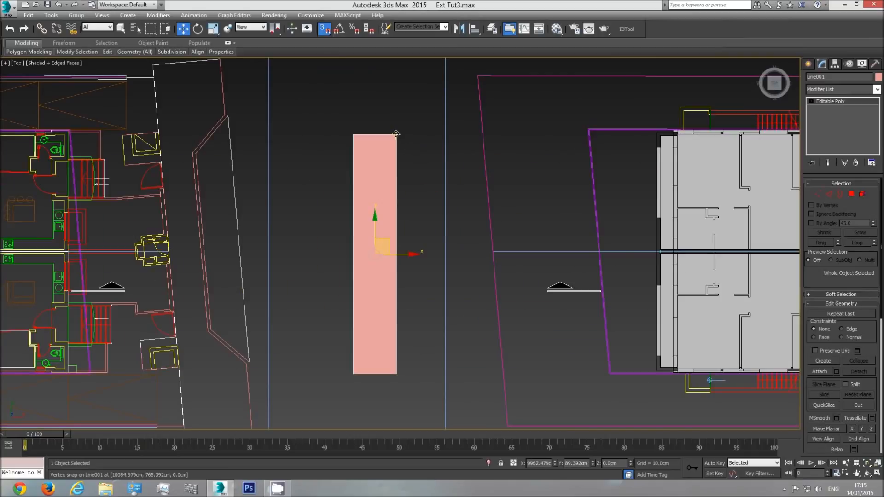
drag(400, 136, 654, 132)
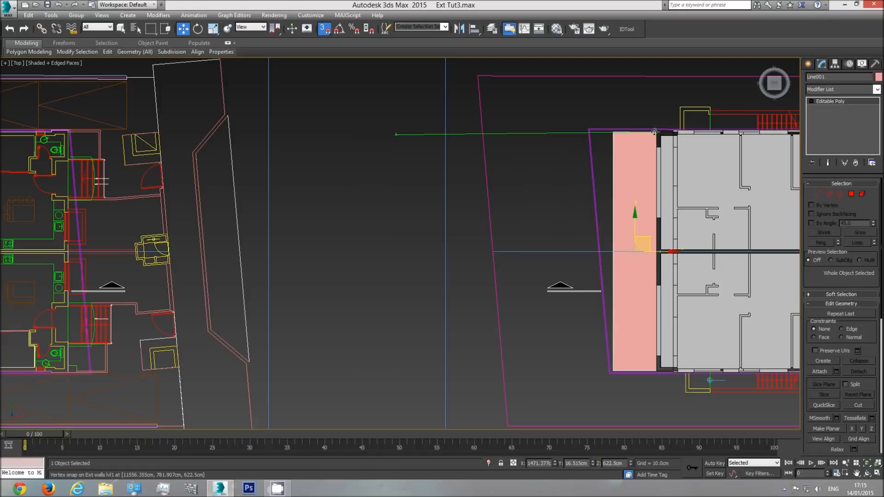
scroll(560, 196, up, 4)
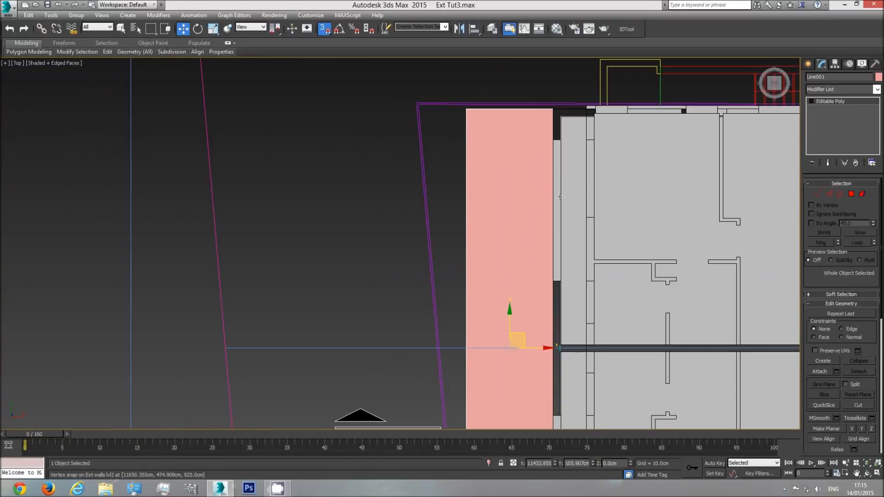
Raise the terrace plane in the perspective view and snap it to the top of the level 1 exterior walls, at 622.5 cm.
key(p)
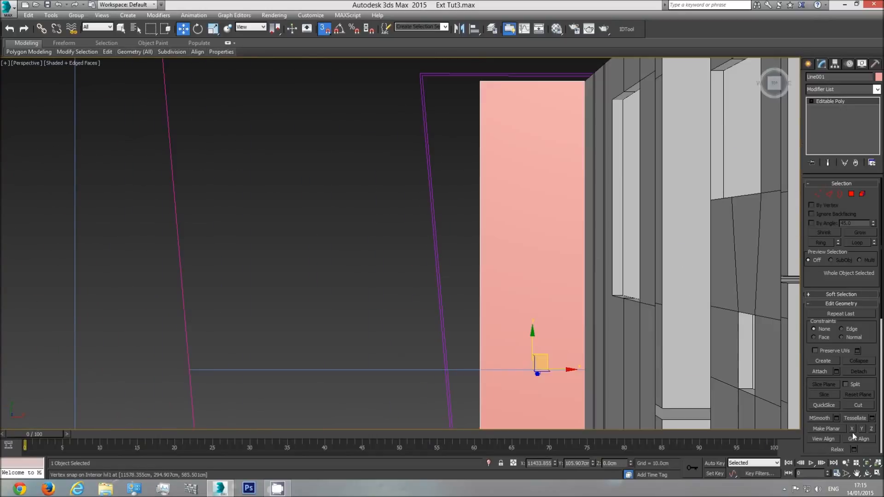
click(867, 478)
drag(437, 283, 391, 173)
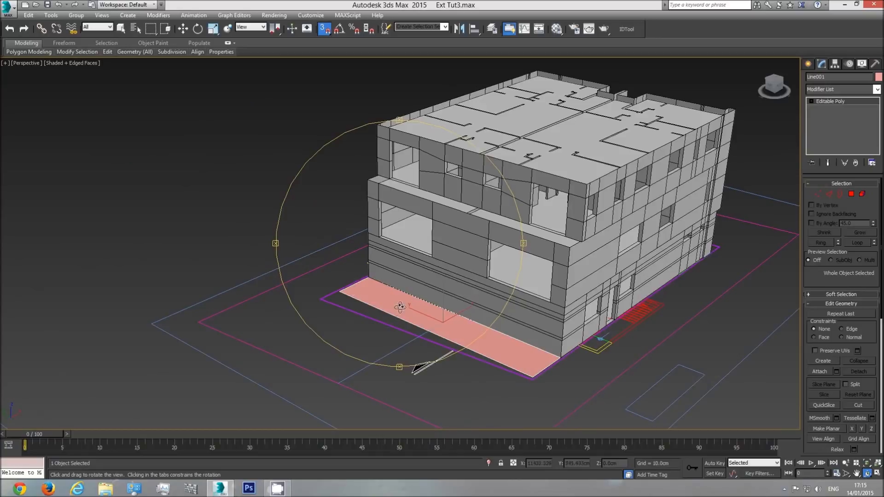
scroll(400, 306, down, 4)
key(w)
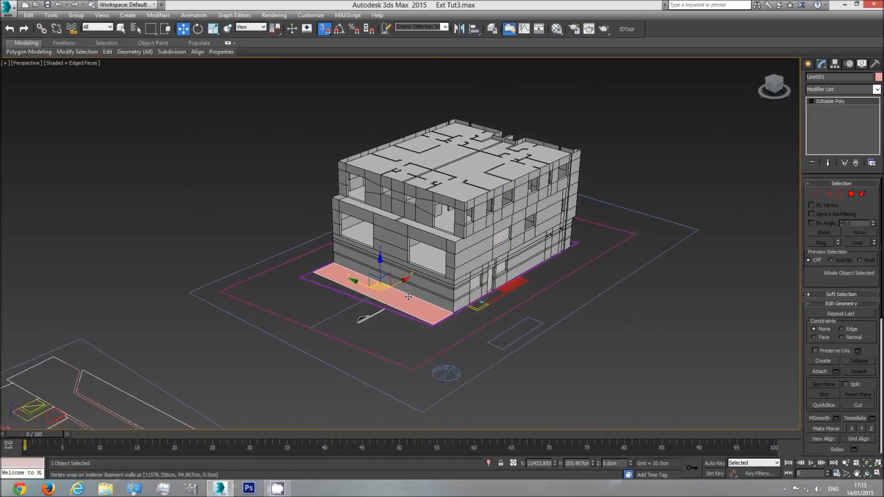
scroll(408, 296, up, 2)
drag(364, 266, 351, 78)
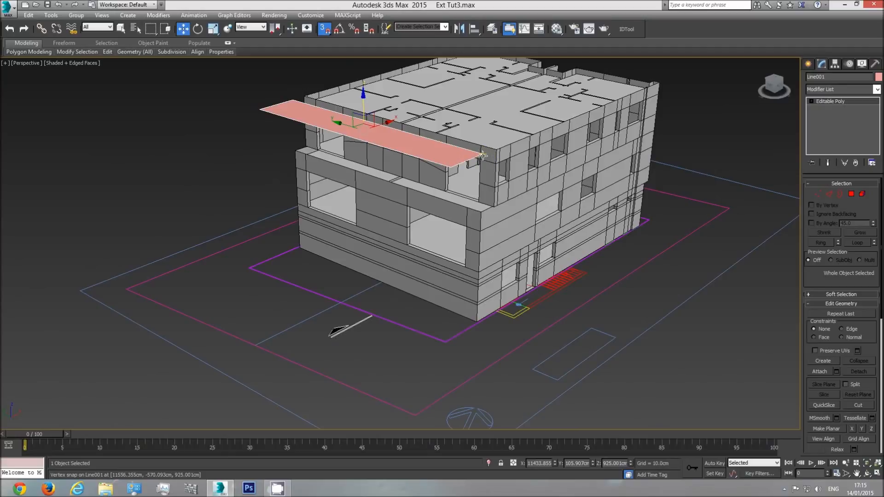
drag(482, 154, 483, 214)
scroll(482, 213, up, 3)
scroll(431, 203, up, 5)
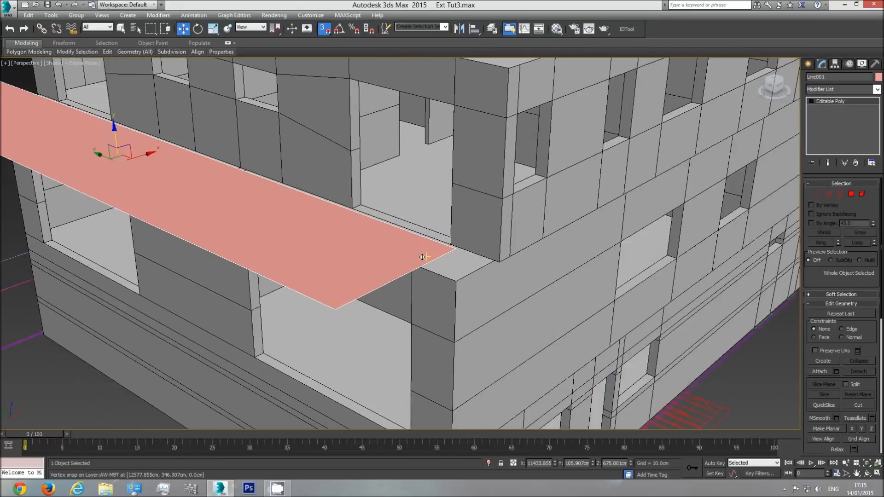
middle_drag(129, 123, 152, 124)
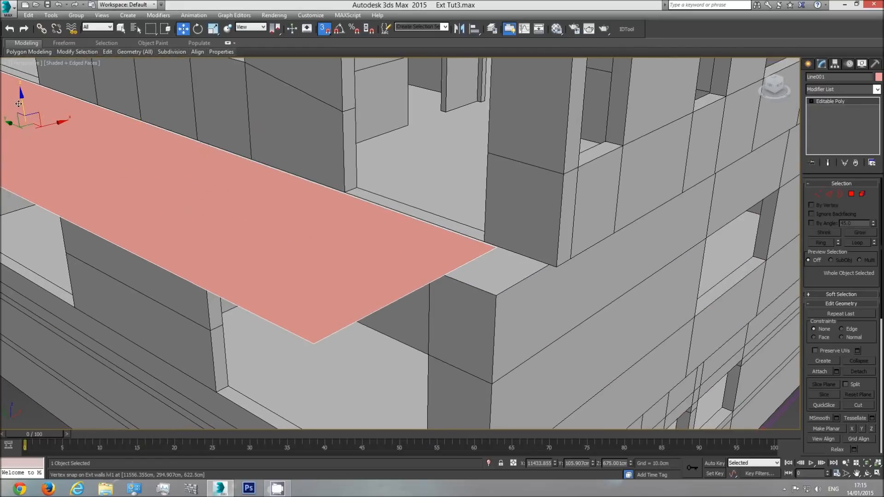
drag(27, 102, 342, 193)
Move the five inner top edges of the terrace-side level 1 exterior wall along X, snapping them to the level 2 wall line.
scroll(435, 248, down, 5)
click(867, 473)
drag(465, 281, 394, 271)
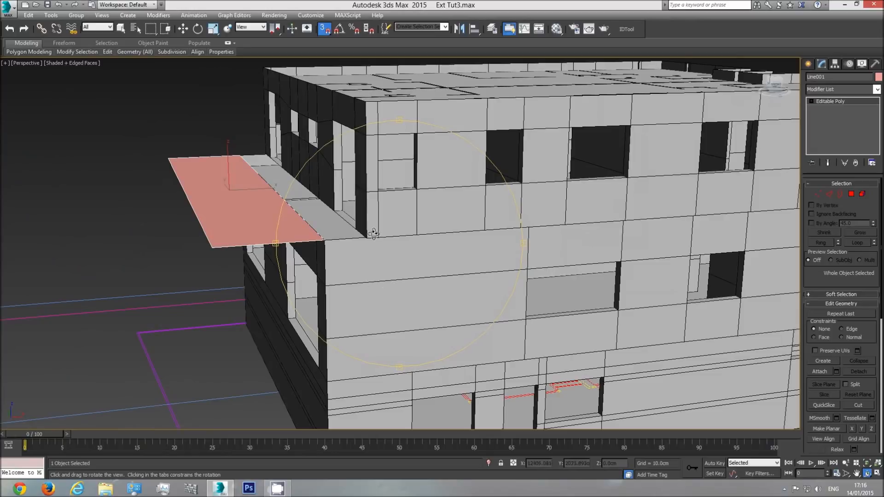
drag(385, 234, 412, 304)
key(w)
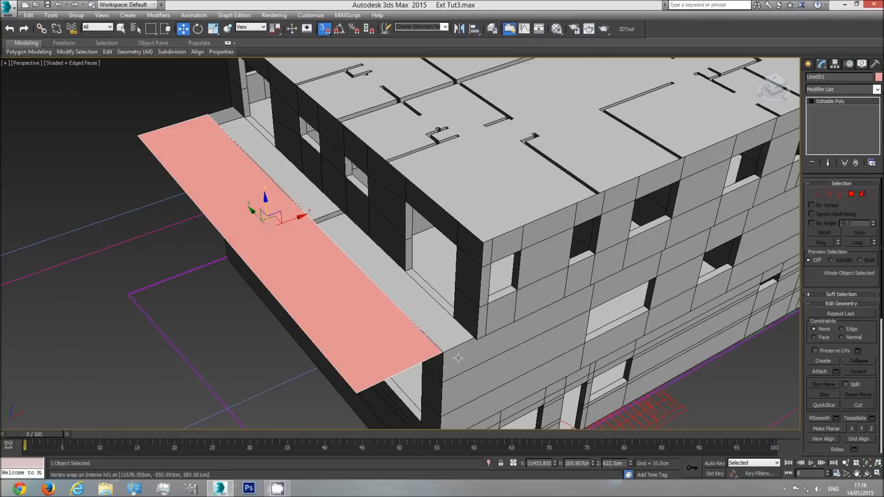
click(458, 359)
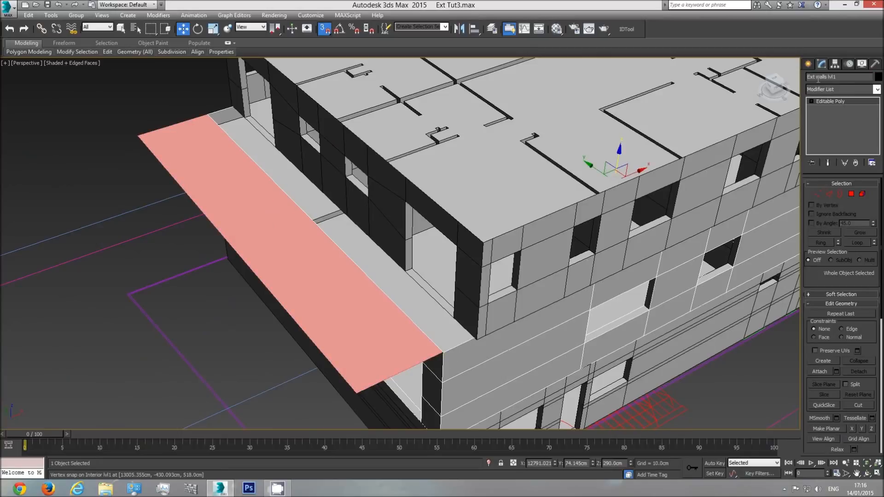
click(829, 195)
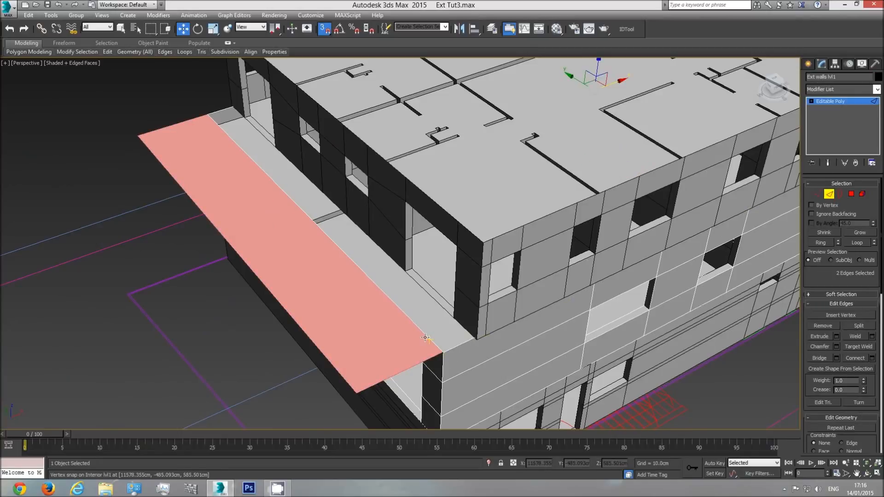
click(417, 323)
key(F3)
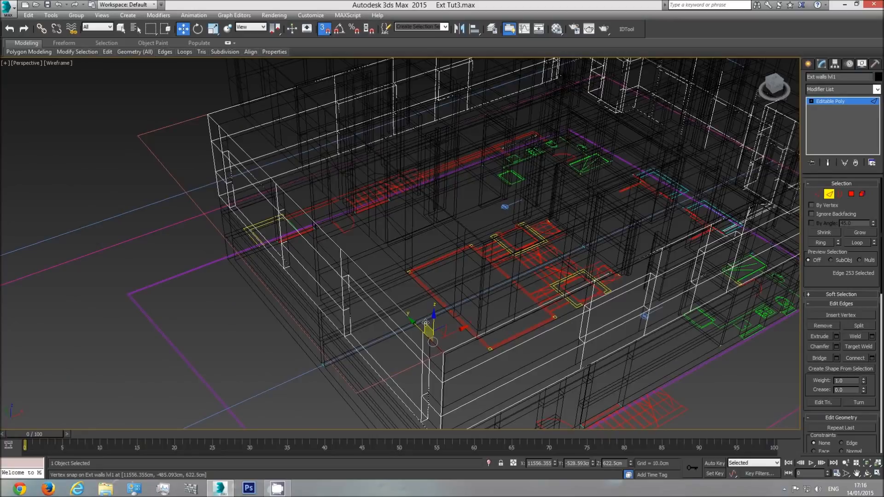
ctrl+click(386, 296)
ctrl+click(326, 234)
ctrl+click(218, 126)
ctrl+click(214, 121)
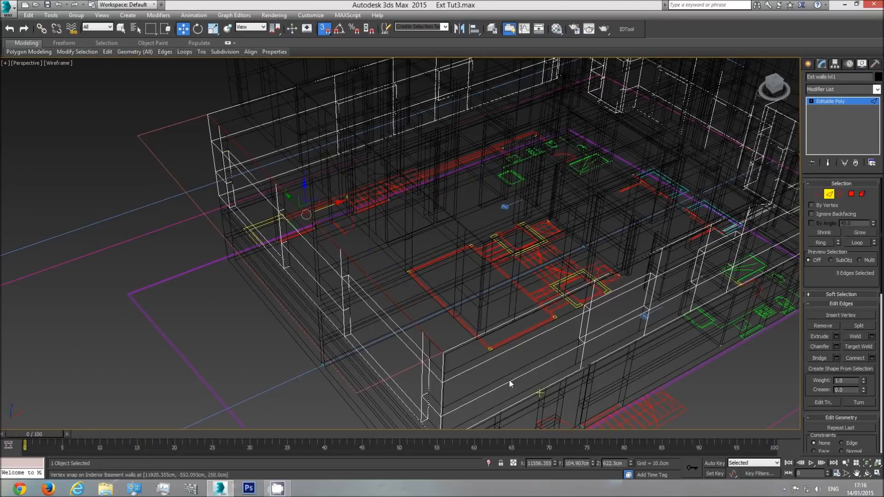
key(F3)
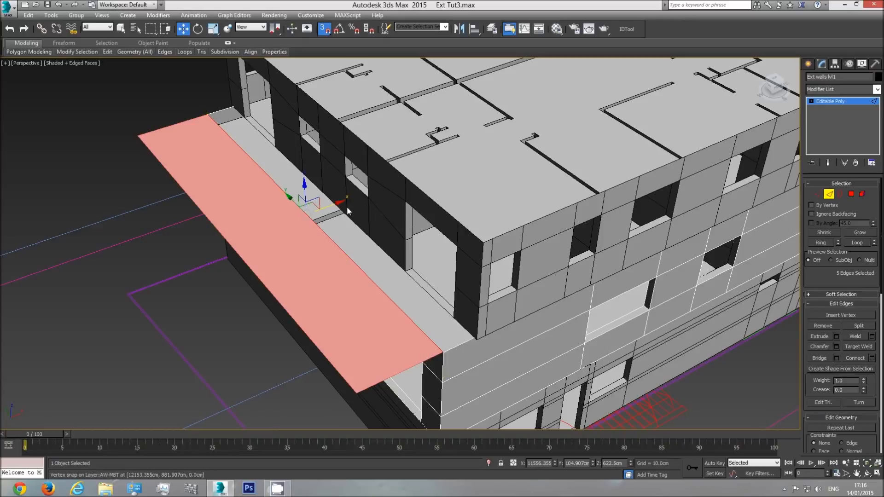
drag(307, 213, 402, 271)
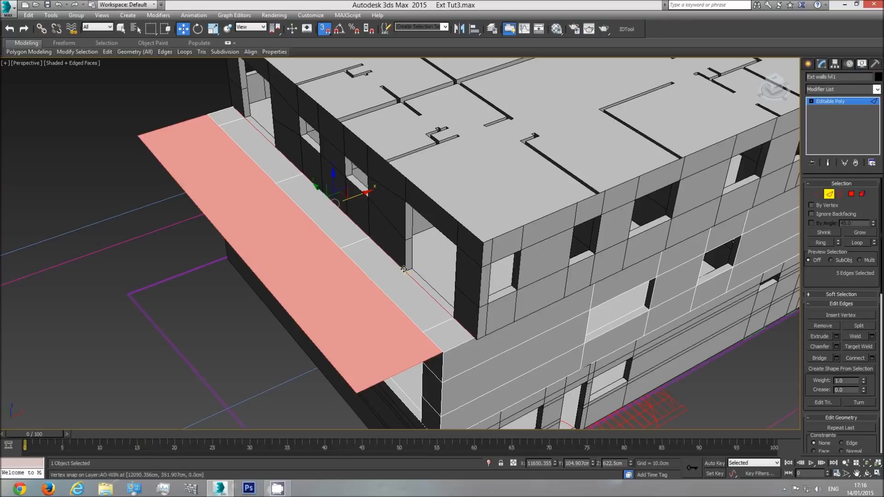
Leave edge editing on the level 1 exterior walls and rename the terrace plane "belcony floor".
click(867, 472)
scroll(418, 276, down, 5)
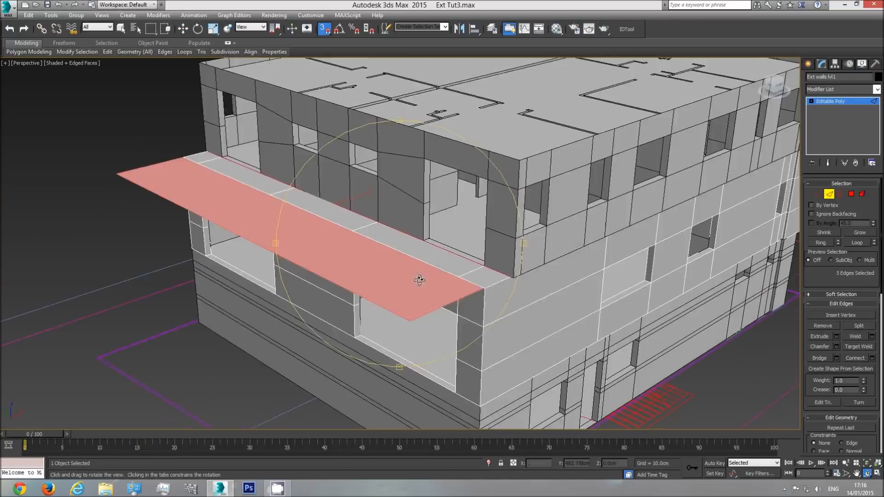
drag(419, 276, 424, 273)
drag(470, 243, 379, 249)
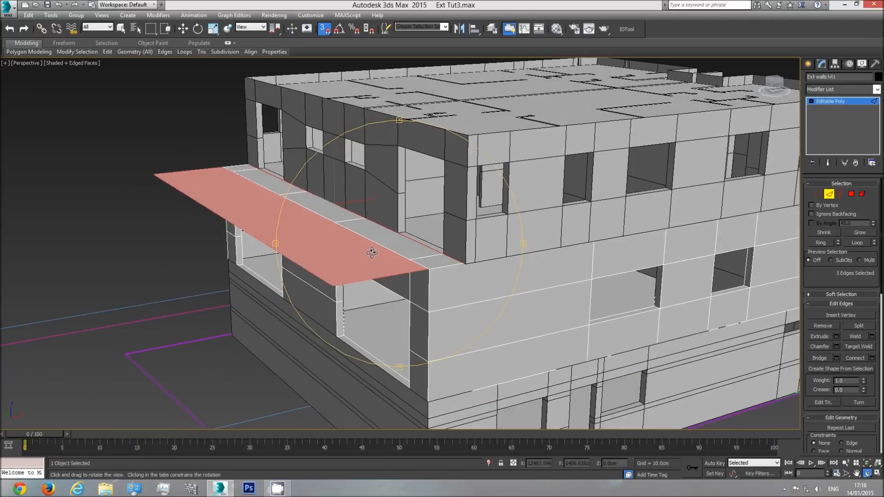
key(w)
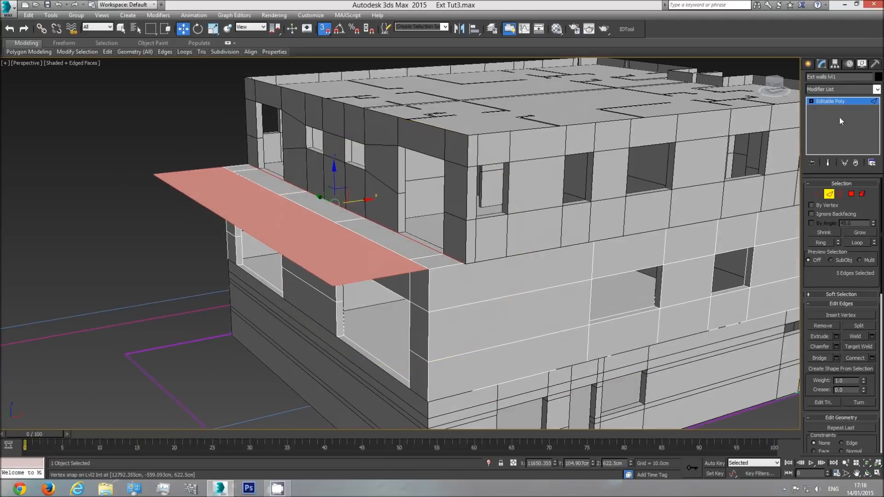
click(831, 102)
click(277, 212)
drag(839, 77, 602, 80)
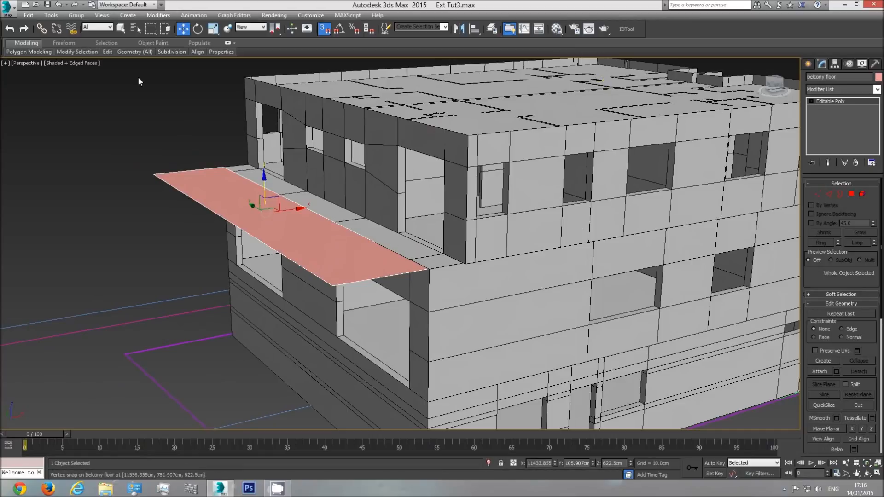
Set the terrace plane's object colour to black, assign it the base material, and deselect it.
click(122, 31)
click(878, 77)
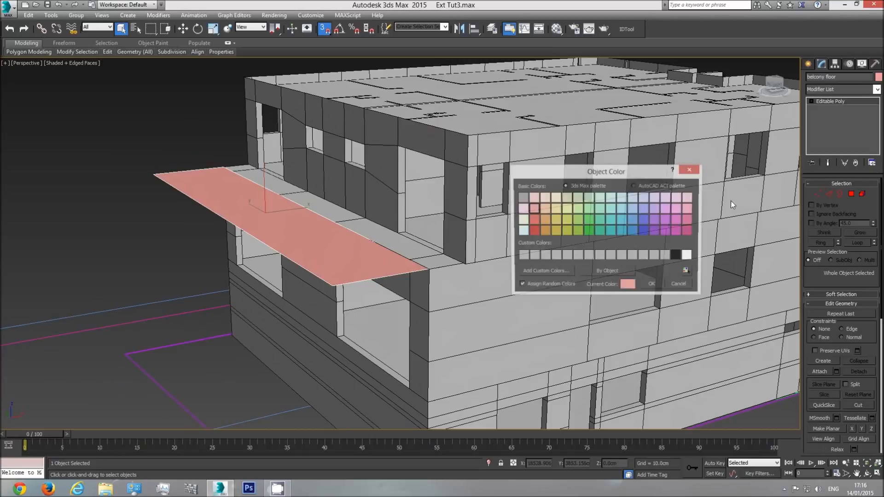
click(653, 286)
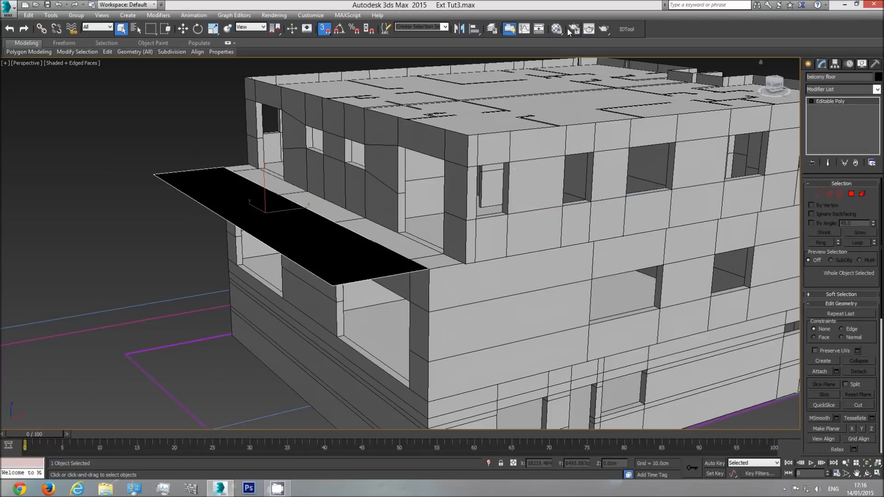
key(m)
click(390, 256)
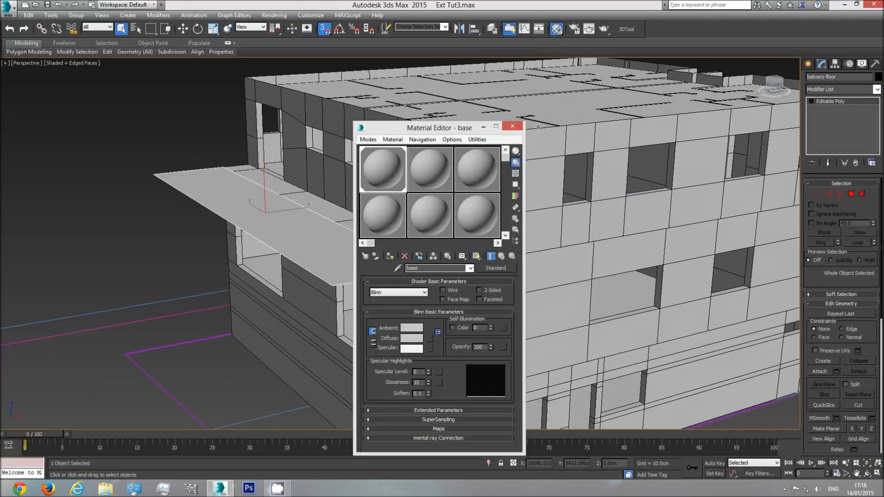
click(515, 128)
click(90, 110)
Examine the whole building from several angles, checking how the terrace plane meets the level 1 and level 2 walls.
scroll(325, 248, down, 3)
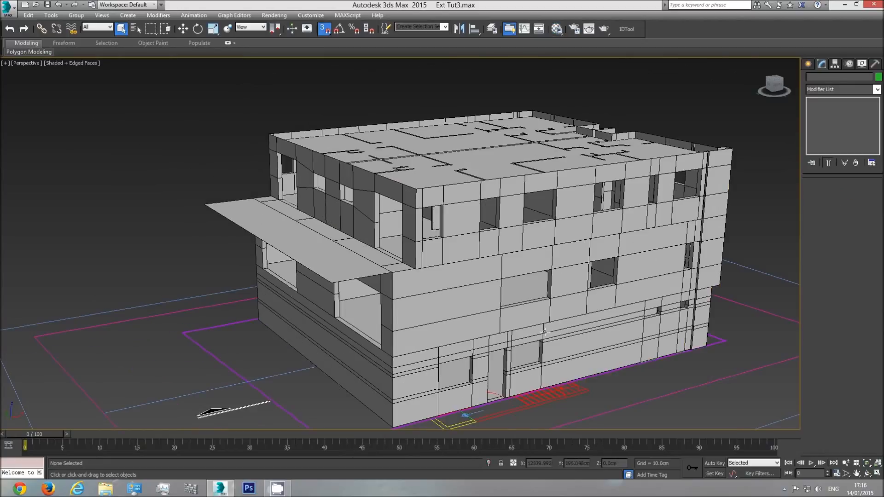
click(868, 476)
drag(386, 232, 403, 248)
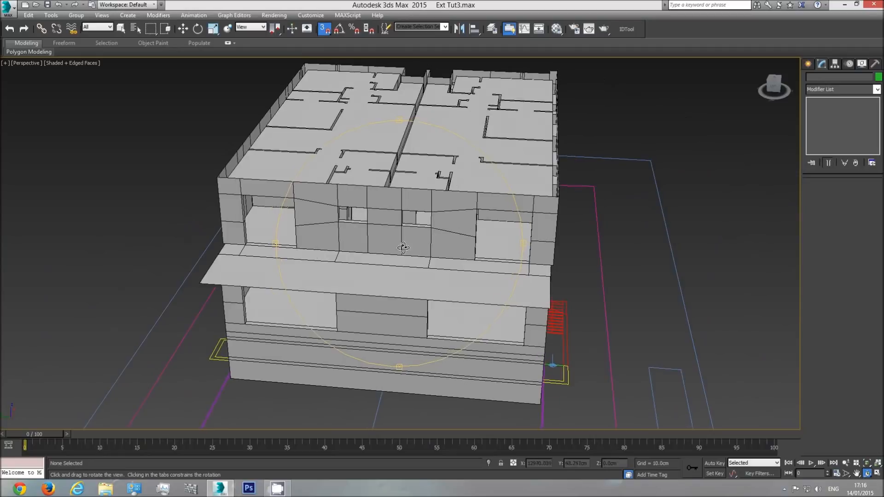
drag(416, 279, 338, 248)
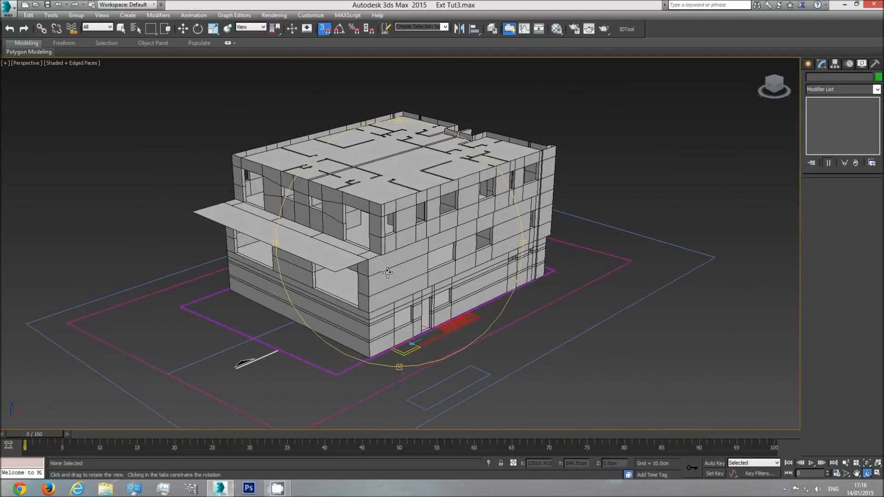
scroll(410, 286, up, 5)
scroll(442, 248, down, 2)
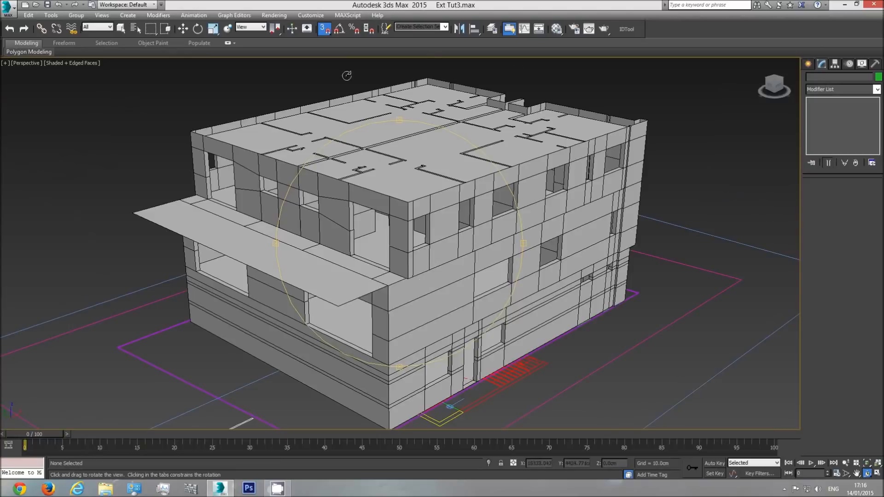
drag(442, 200, 458, 246)
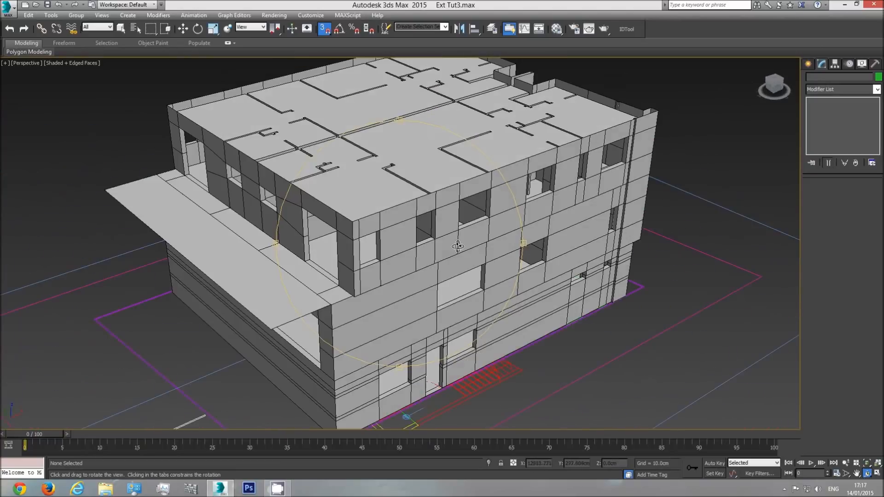
drag(367, 216, 401, 231)
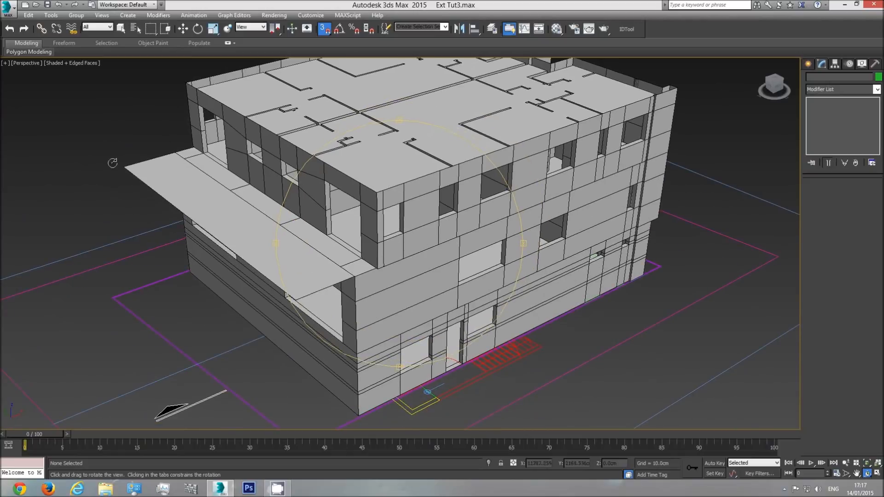
drag(424, 254, 445, 311)
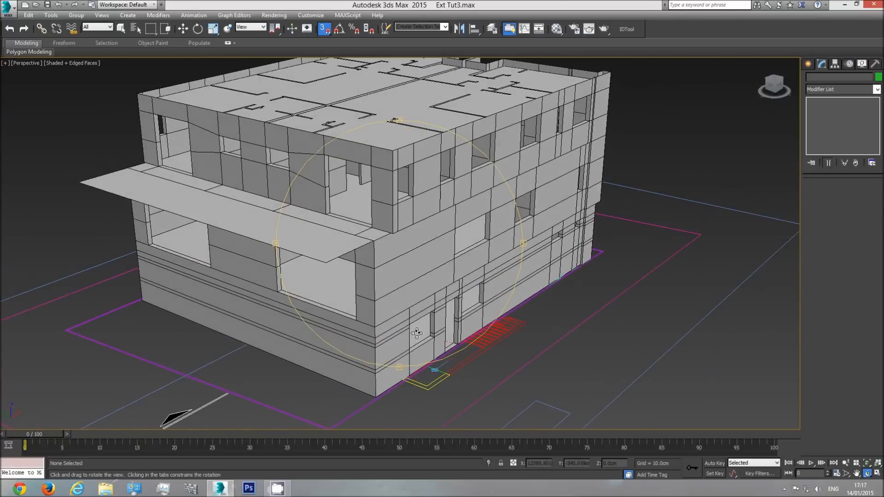
drag(435, 241, 398, 281)
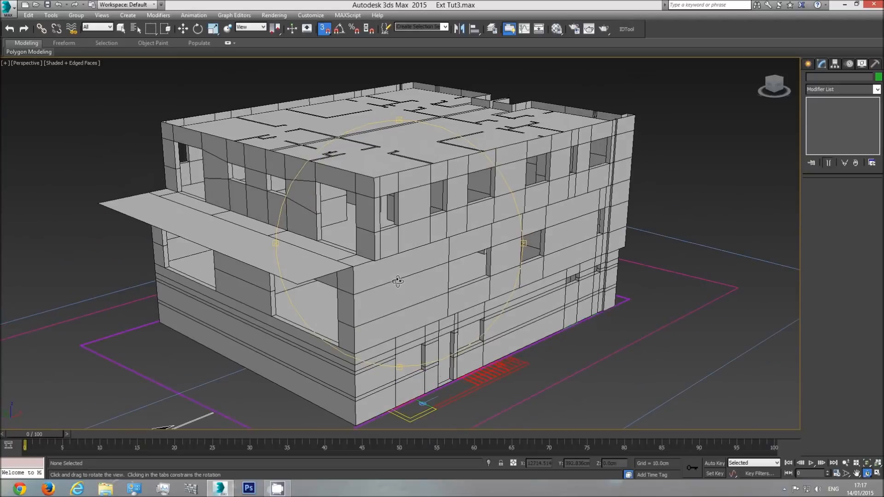
right_click(405, 273)
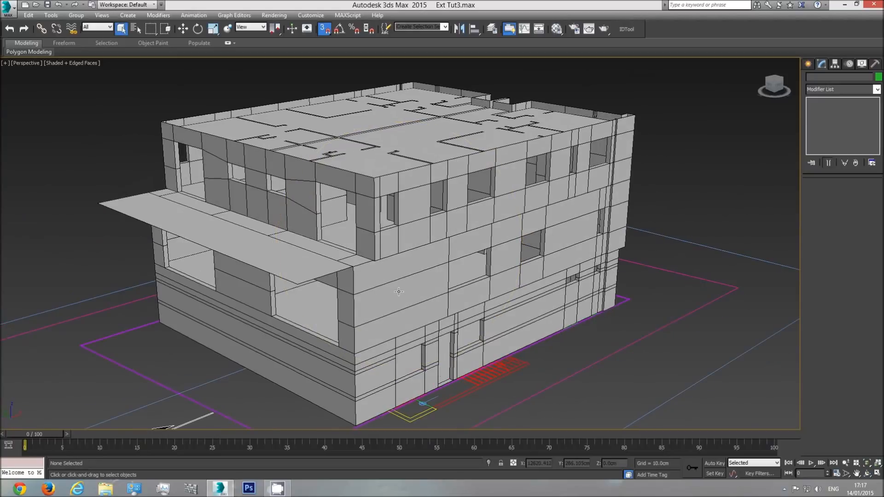